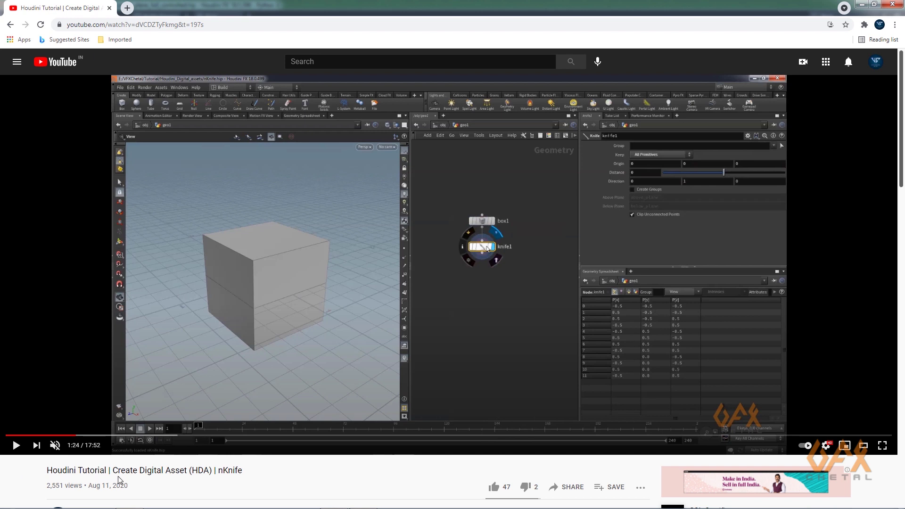
click(16, 445)
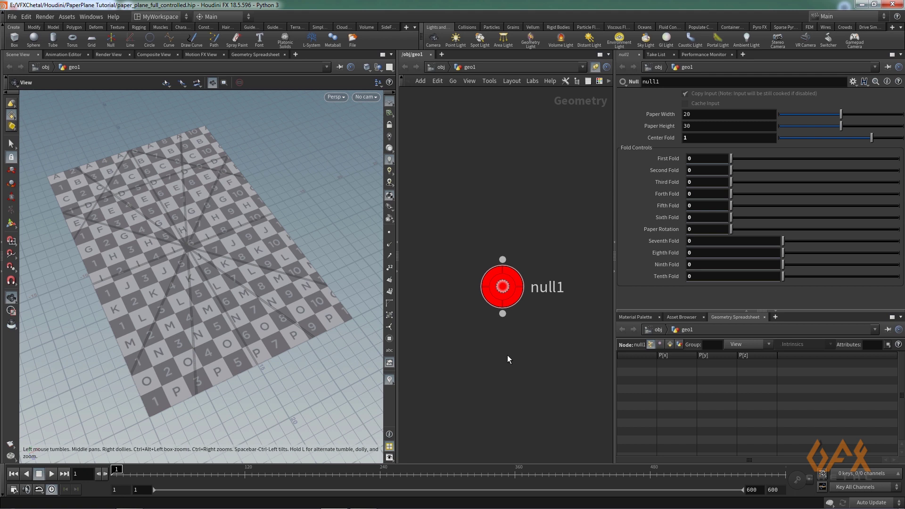
- Set First Fold and Second Fold to 180 on the null node controlling the paper sheet
click(504, 290)
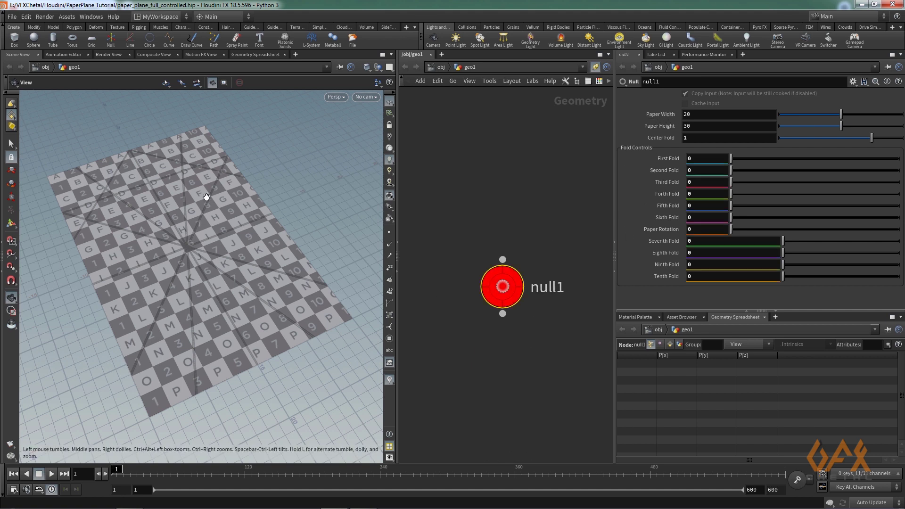
drag(210, 246, 212, 250)
drag(160, 215, 203, 249)
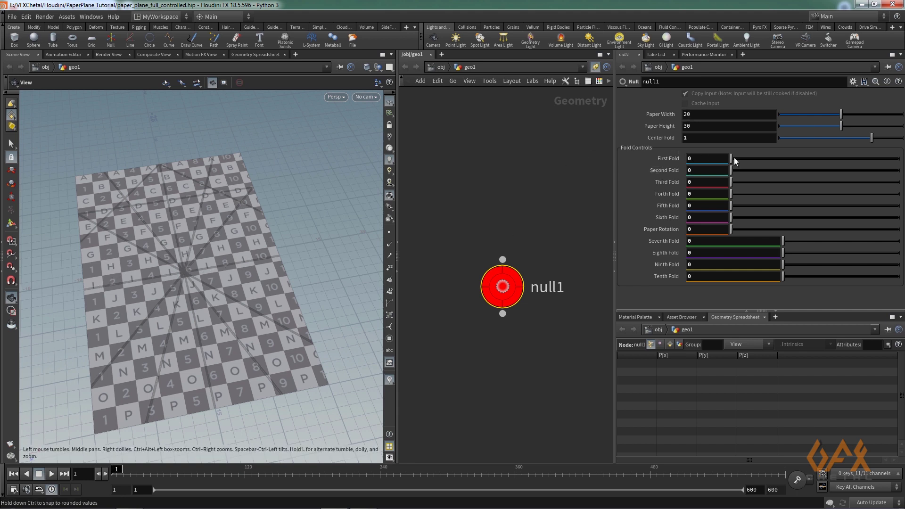
drag(732, 160, 898, 158)
click(694, 170)
text(180)
key(Return)
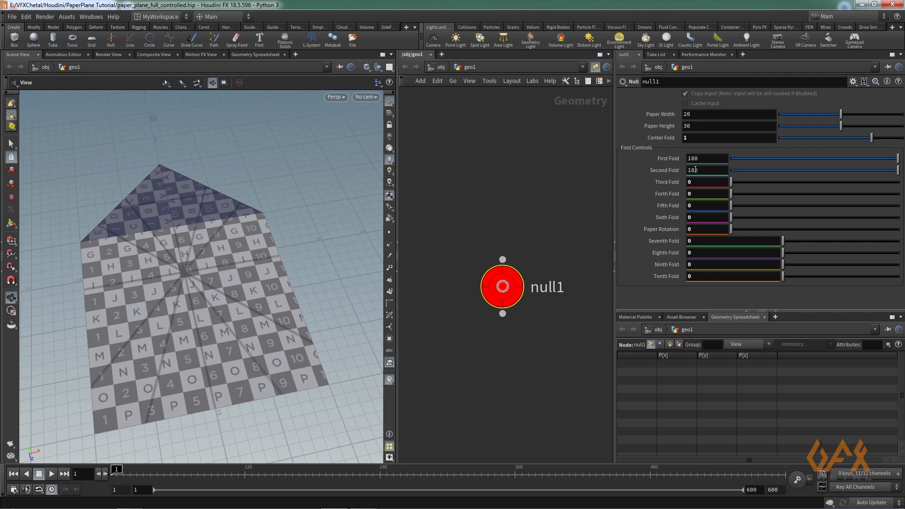
- Set Third Fold and Forth Fold to 180 on the null node
click(699, 183)
text(180)
key(Return)
click(697, 195)
text(180)
key(Return)
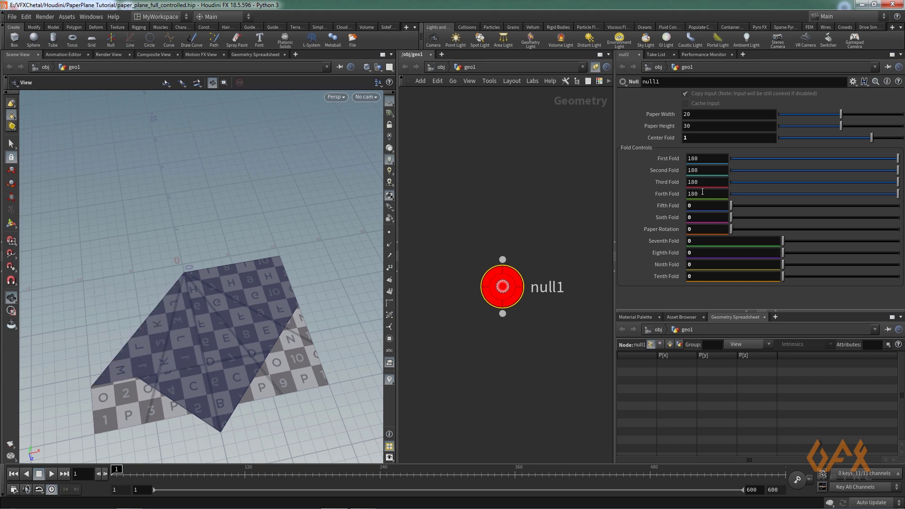
- Set Fifth Fold and Sixth Fold to 180 on the null node
click(697, 205)
text(1)
key(Return)
click(692, 217)
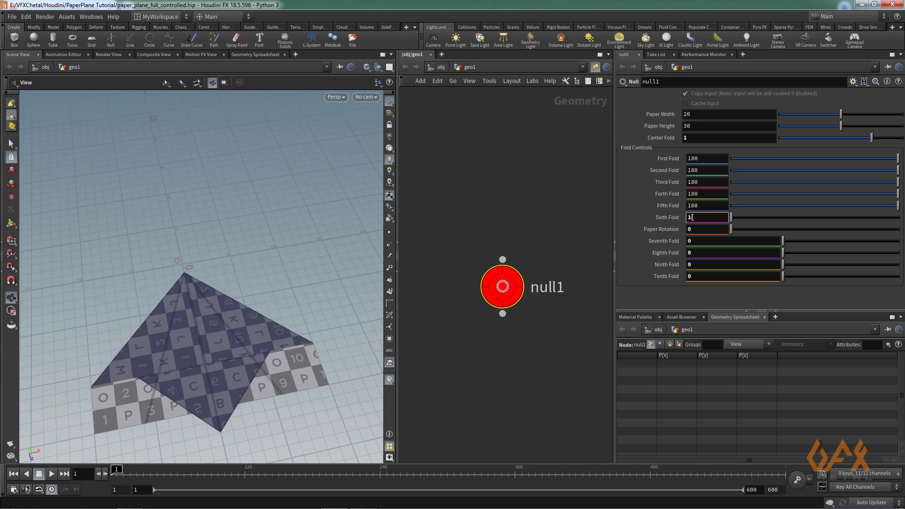
text(180)
key(Return)
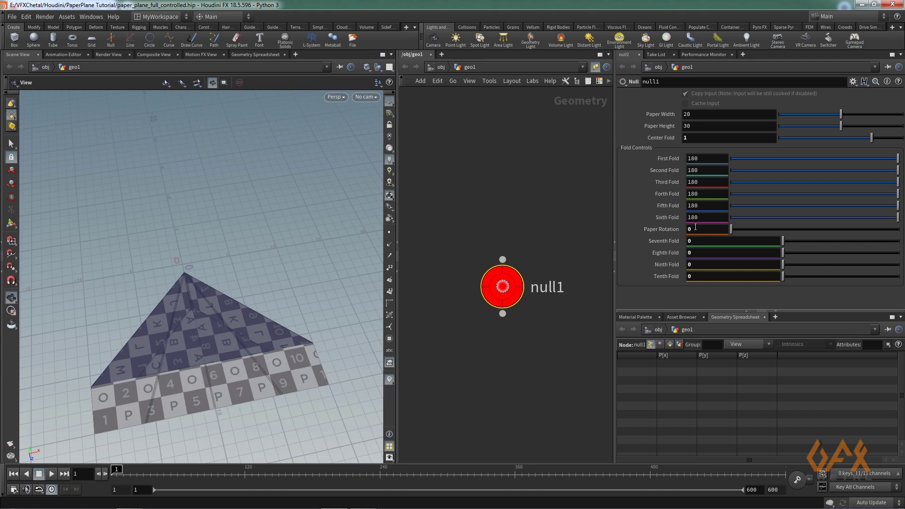
- Turn the folded sheet over by setting Paper Rotation to 180
click(695, 228)
text(180)
key(Return)
- Fold the wings by setting Seventh Fold and Eighth Fold to 70
click(700, 241)
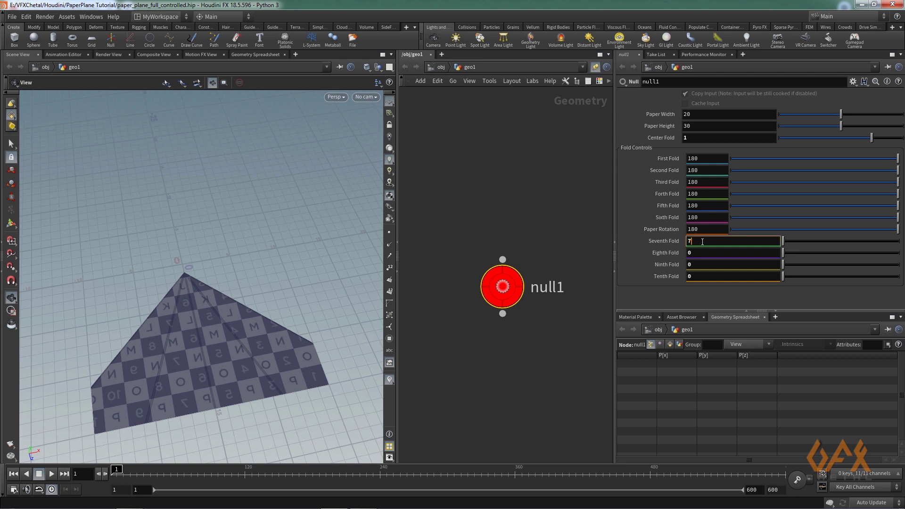
text(70)
key(Return)
click(700, 252)
text(70)
key(Return)
- Set Ninth Fold and Tenth Fold to 80 on the null node
drag(204, 353, 277, 311)
click(697, 264)
text(80)
key(Return)
click(692, 277)
text(80)
key(Return)
- Set the Paper Width to 25 and inspect the folded plane from another angle
drag(201, 326, 236, 321)
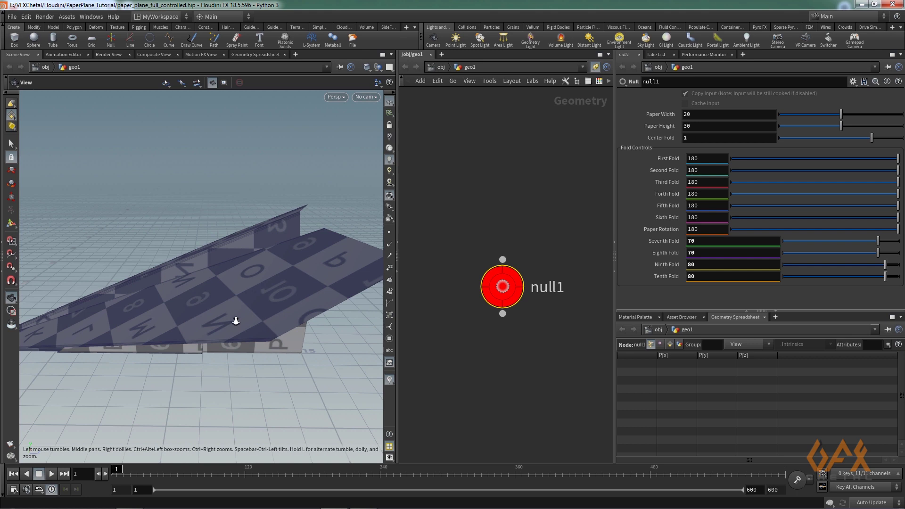
right_drag(235, 321, 192, 349)
drag(192, 350, 250, 338)
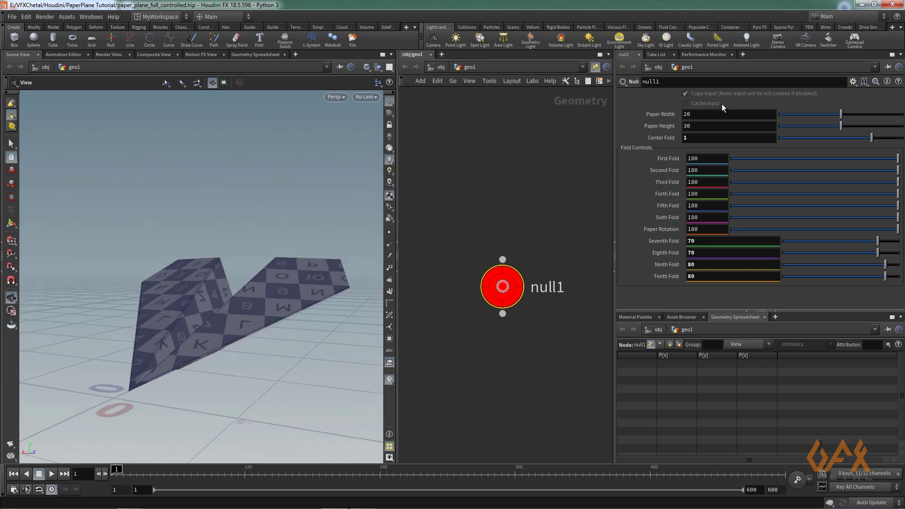
key(BackSpace)
text(5)
key(Return)
drag(196, 293, 196, 313)
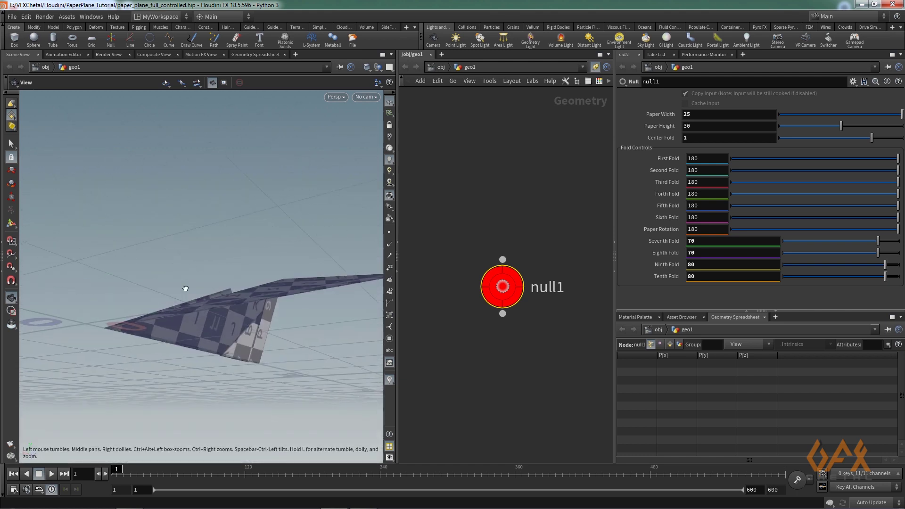
- Replace the Paper Width value on the null node and look over the folded plane again
double_click(691, 114)
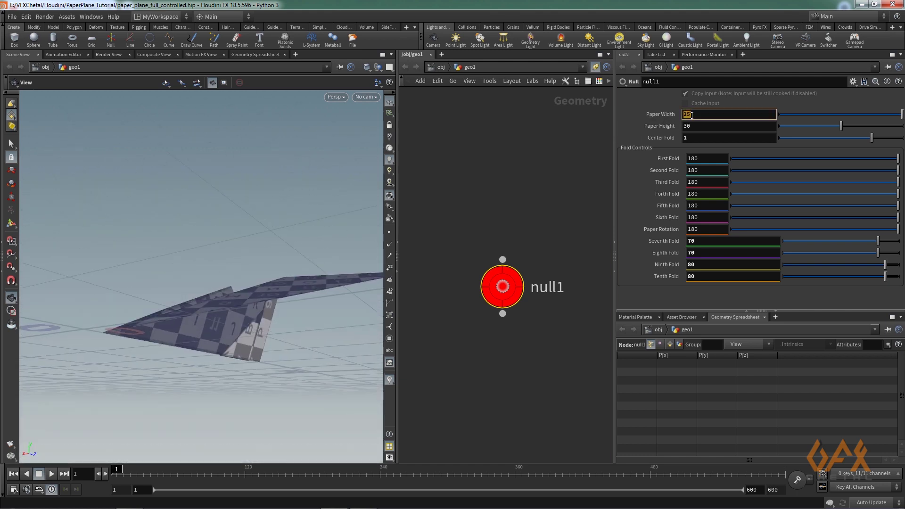
text(2)
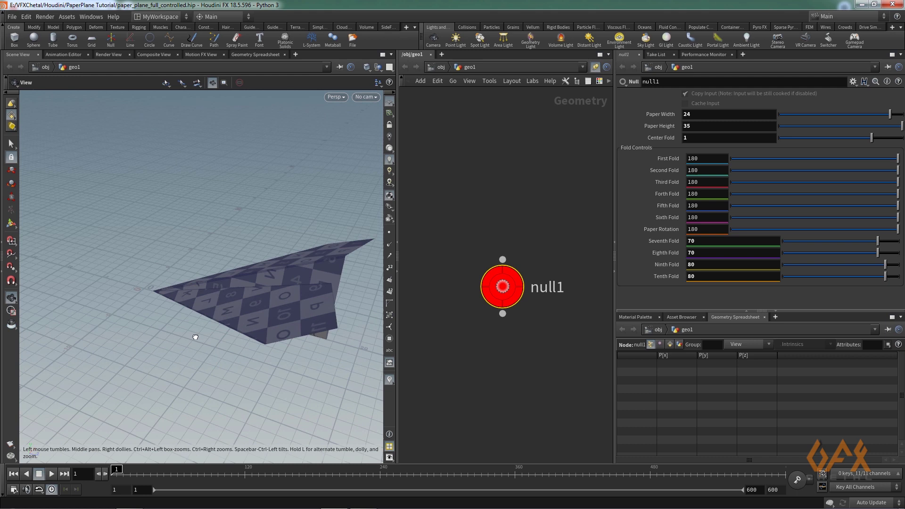
drag(193, 337, 208, 287)
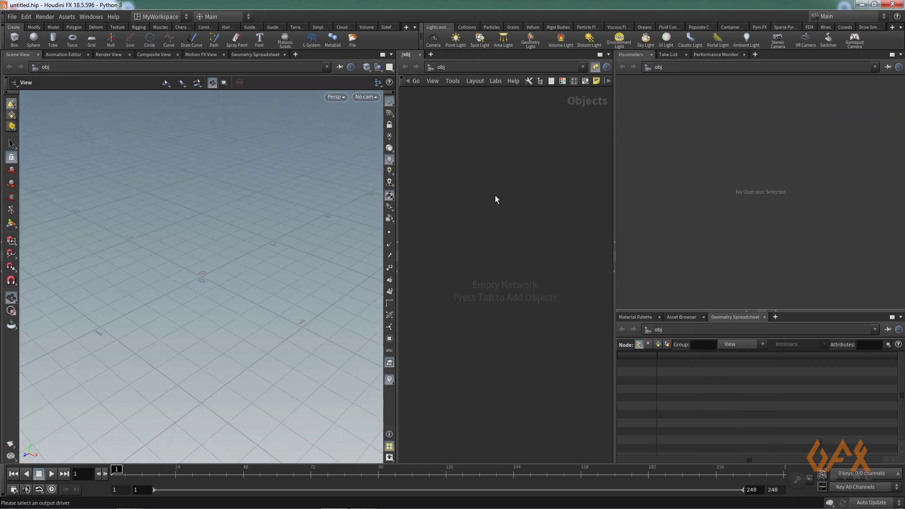
- Create a Geometry object in the empty scene and add a Null node inside it
key(Tab)
text(geo)
key(Return)
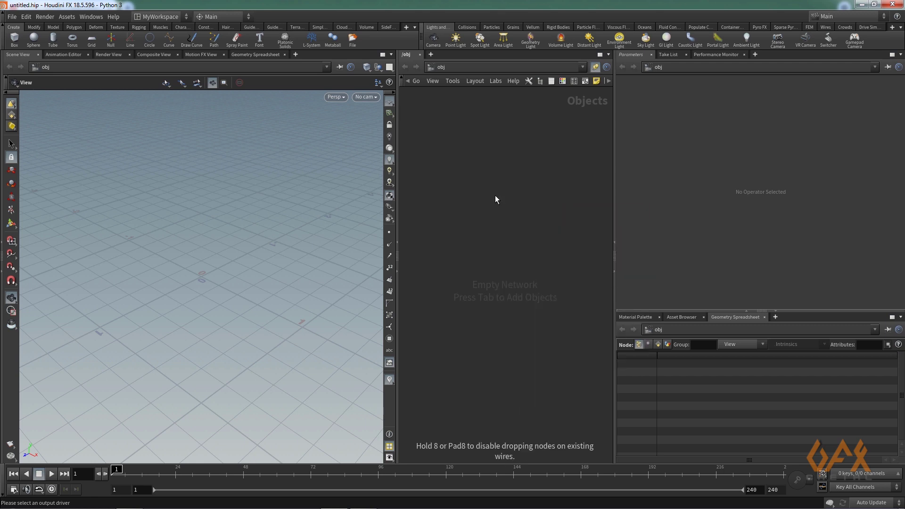
click(495, 198)
double_click(495, 200)
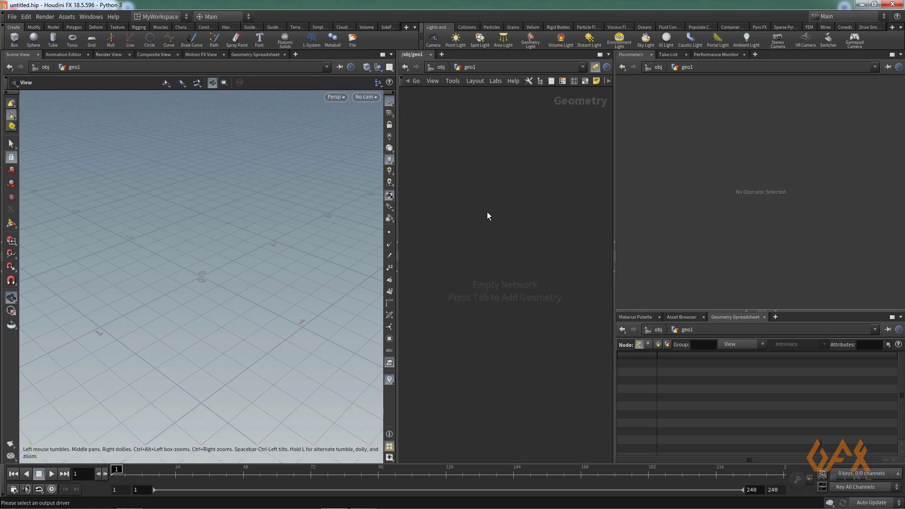
key(Tab)
text(null)
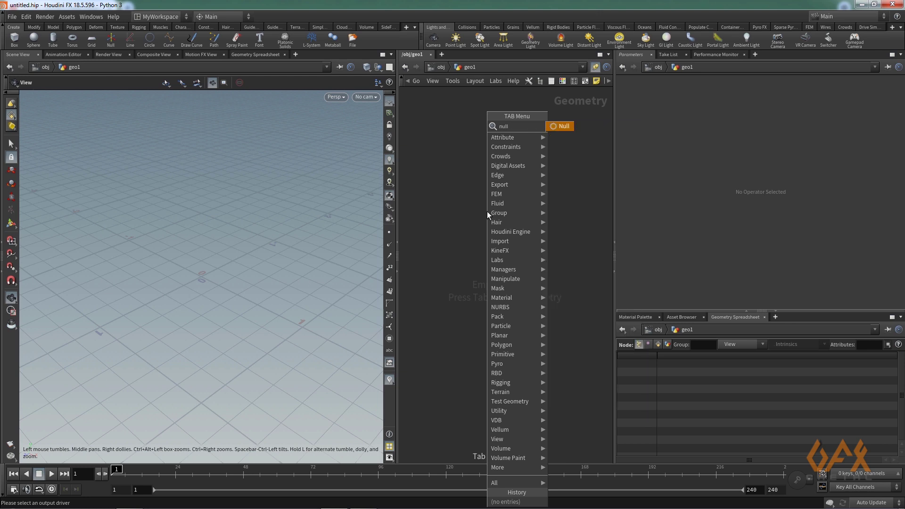
key(Return)
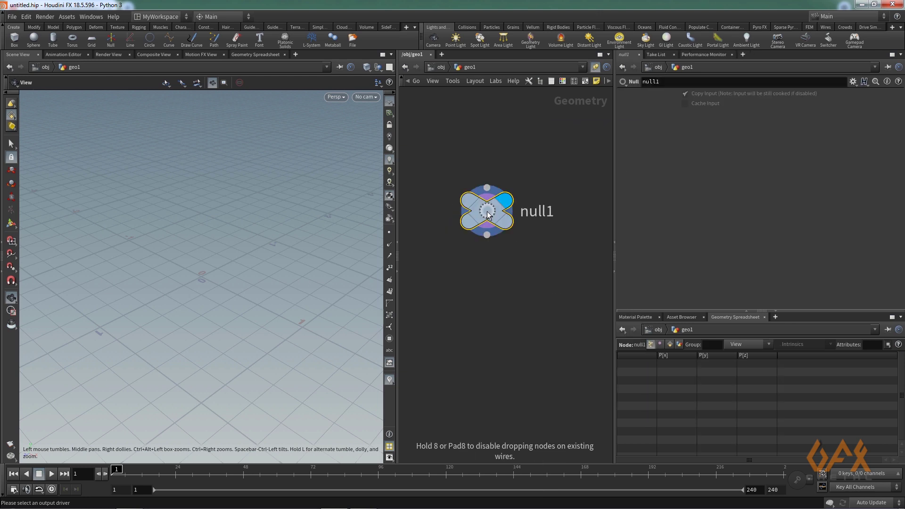
- Give the Null node a circular shape and a red colour
click(573, 81)
click(605, 412)
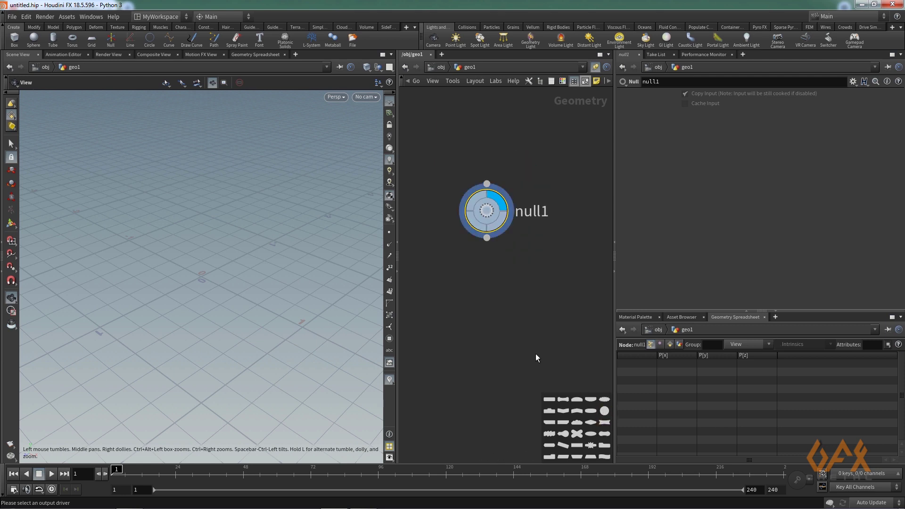
key(c)
click(548, 400)
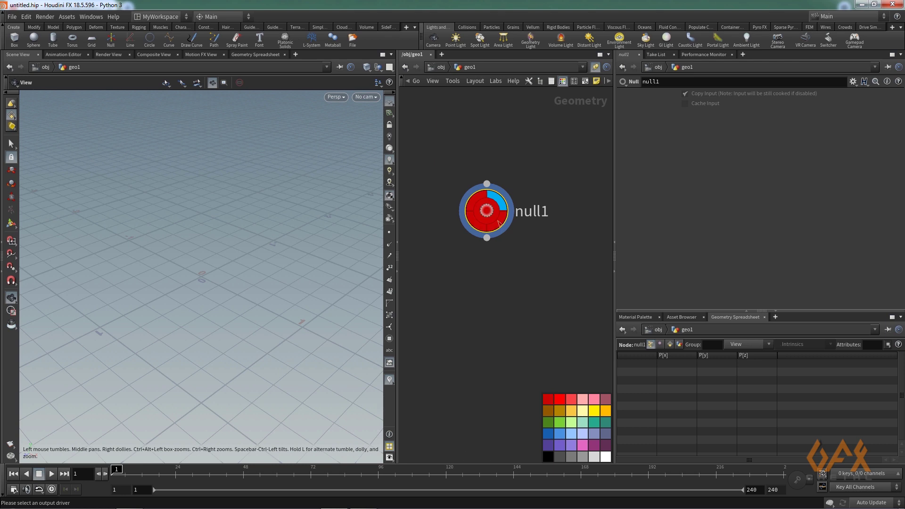
- Rename the Null node to Controllers and keep it selected
double_click(528, 216)
text(Co)
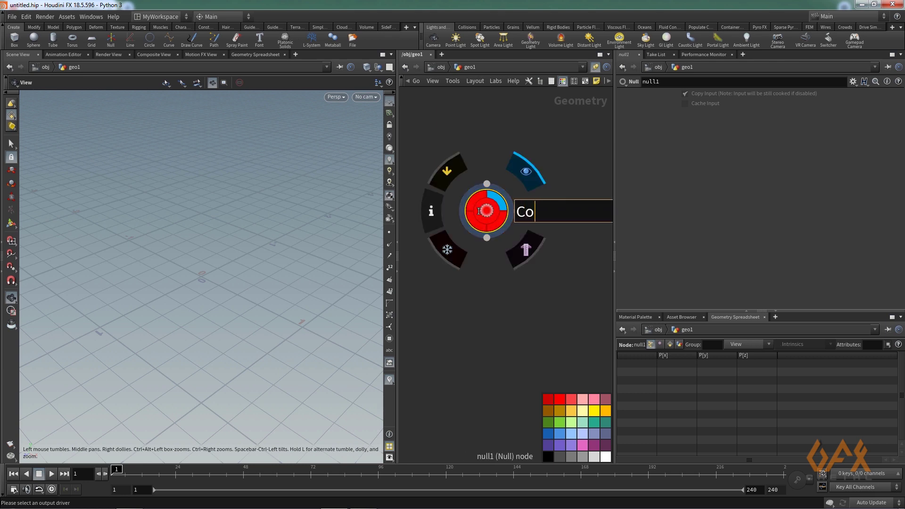
text(ntrollers)
click(490, 273)
scroll(490, 274, down, 1)
middle_drag(490, 274, 471, 306)
click(469, 257)
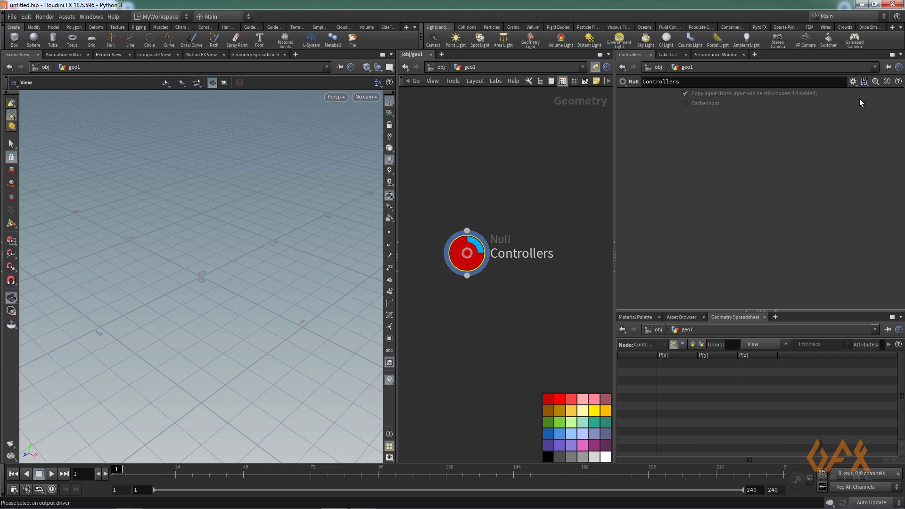
- Add a Float parameter named pW with the label Paper Width to the Controllers node's parameter interface
click(856, 85)
click(805, 89)
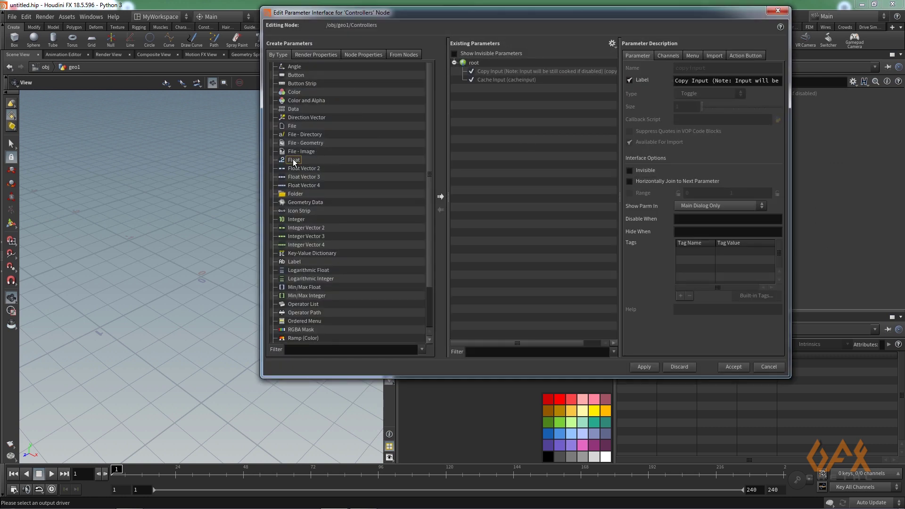
click(293, 161)
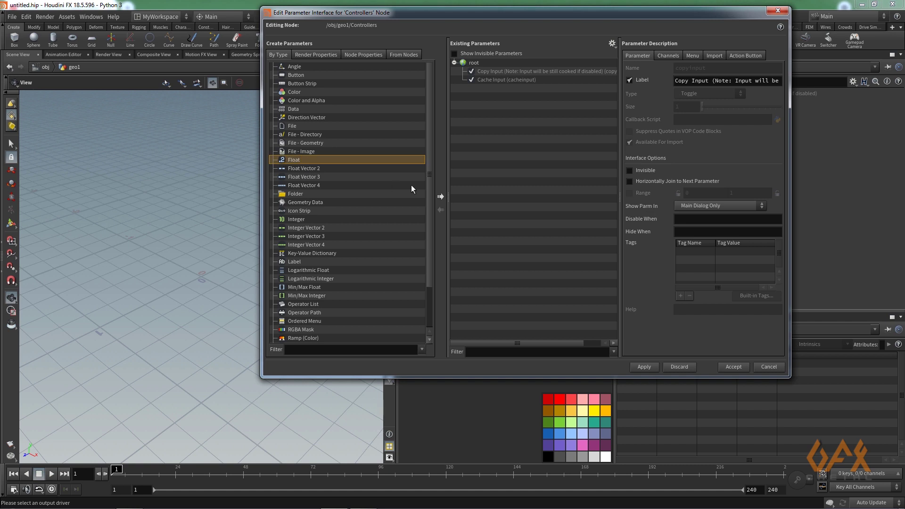
click(441, 196)
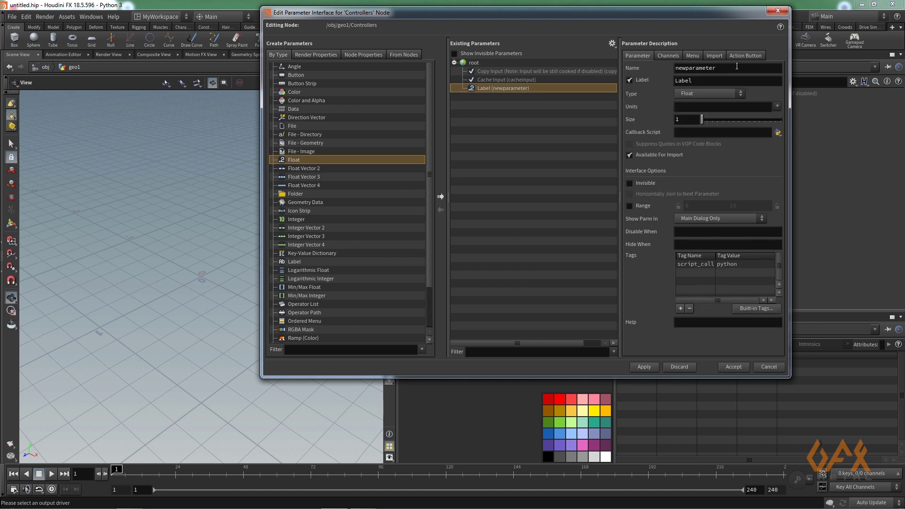
drag(727, 67, 682, 68)
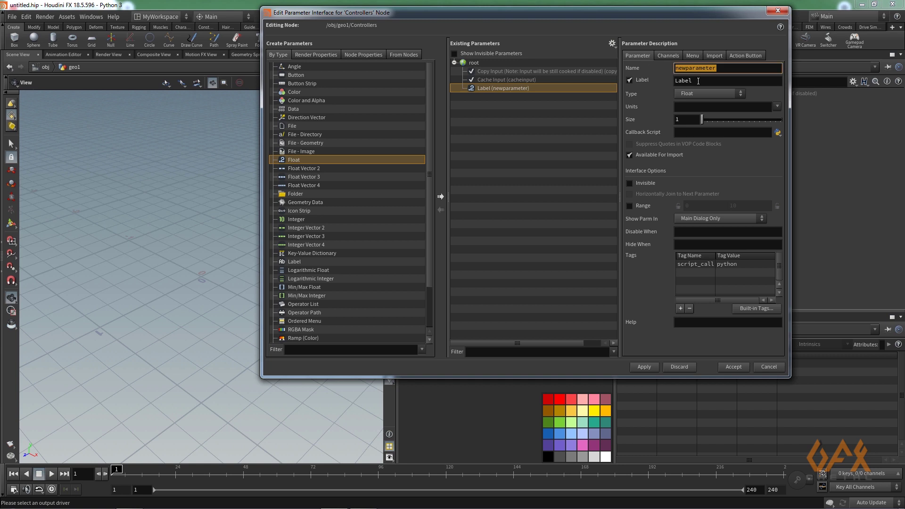
text(pW)
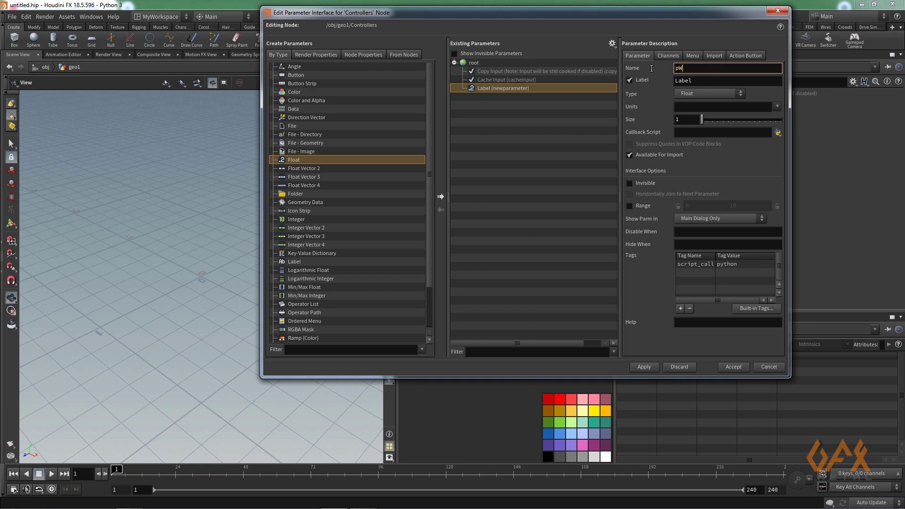
key(Tab)
text(Paper Width)
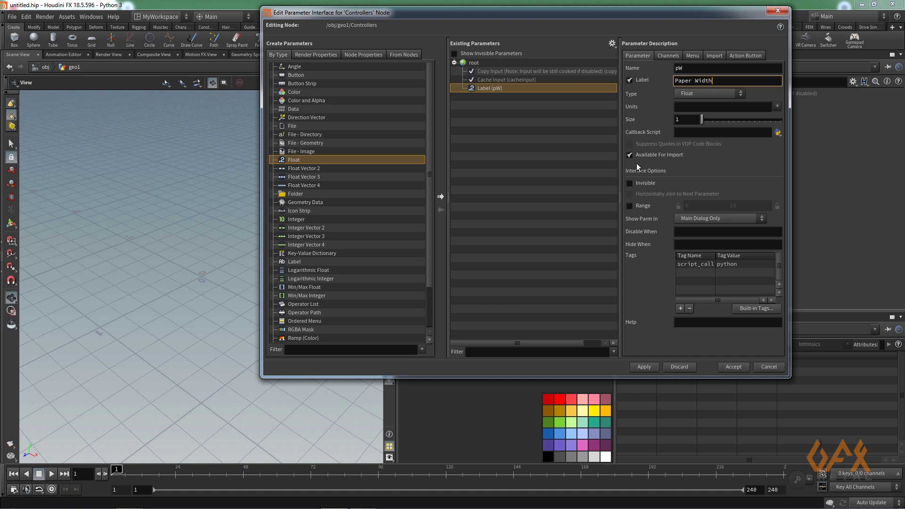
- Enable the range of the Paper Width parameter and set it to 15–25
click(629, 205)
click(693, 207)
text(12)
double_click(737, 203)
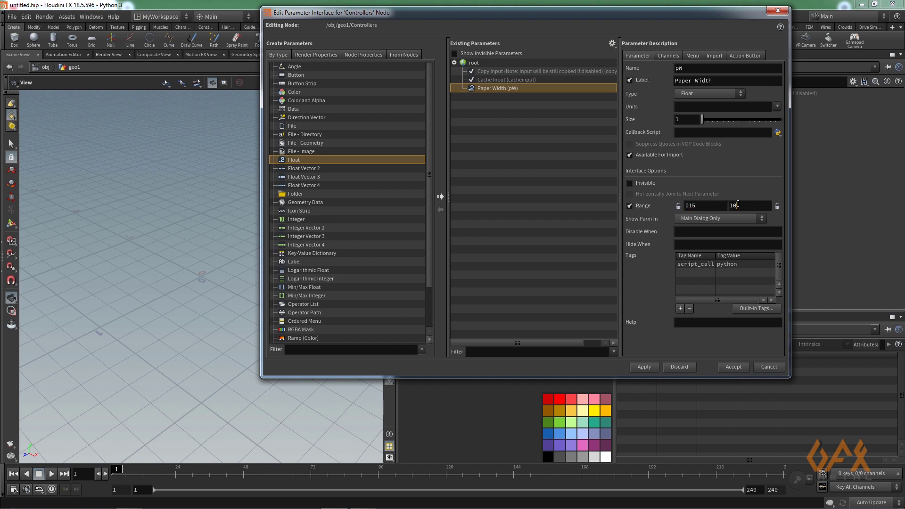
text(25)
click(689, 206)
- Set the Paper Width parameter's default to 20, apply it, and move the dialog off the node's parameters
click(669, 56)
click(685, 99)
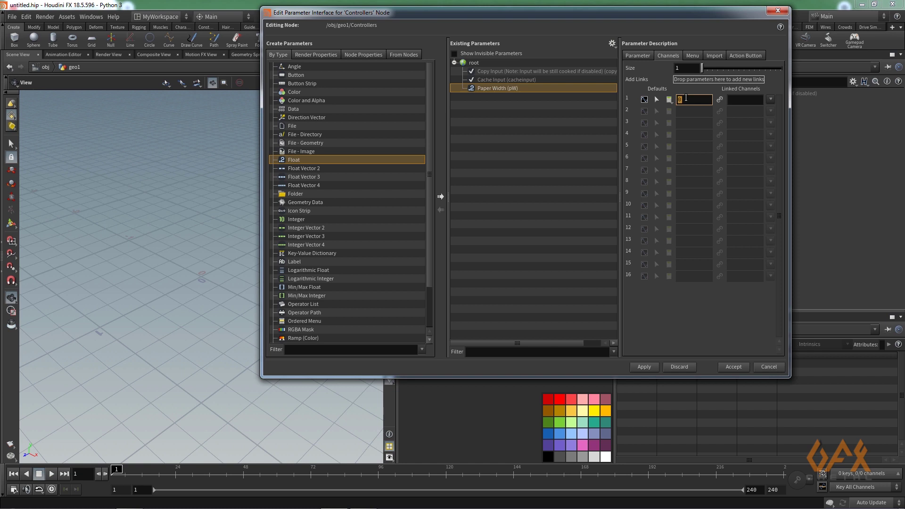
text(20)
click(645, 366)
drag(654, 12, 461, 37)
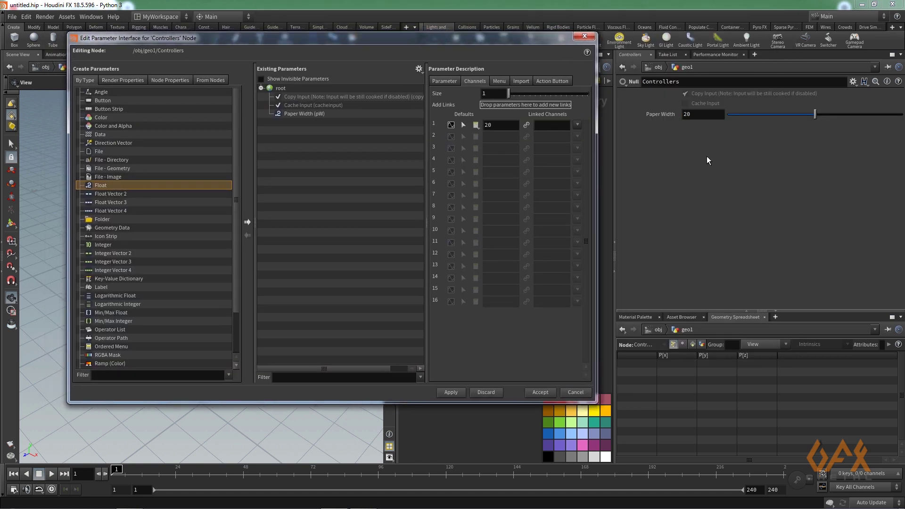
- Add a second Float parameter named pH with the label Paper Height to the Controllers node's parameter interface
click(295, 151)
click(307, 114)
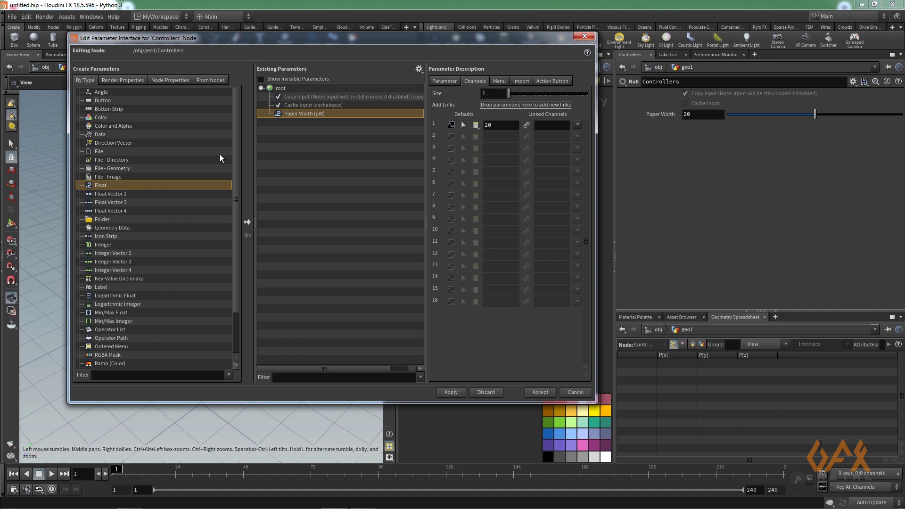
click(247, 222)
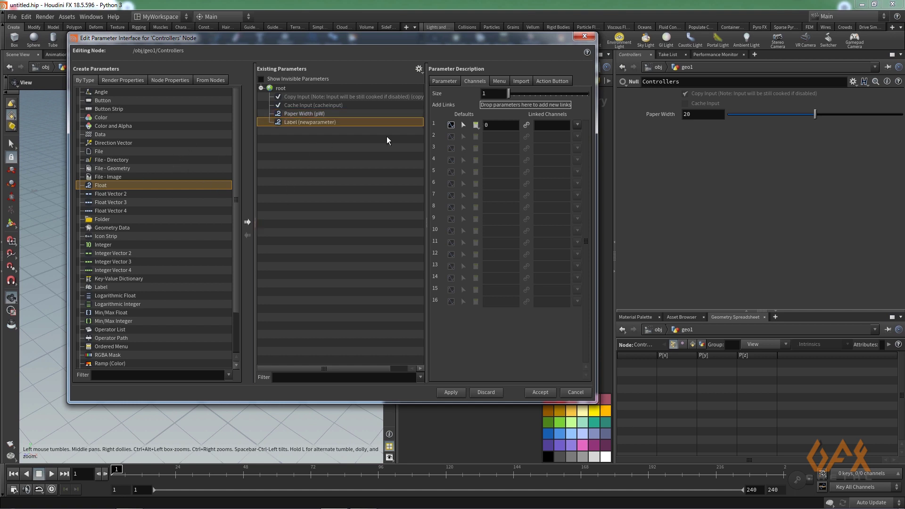
click(437, 82)
drag(525, 93, 426, 93)
text(pH)
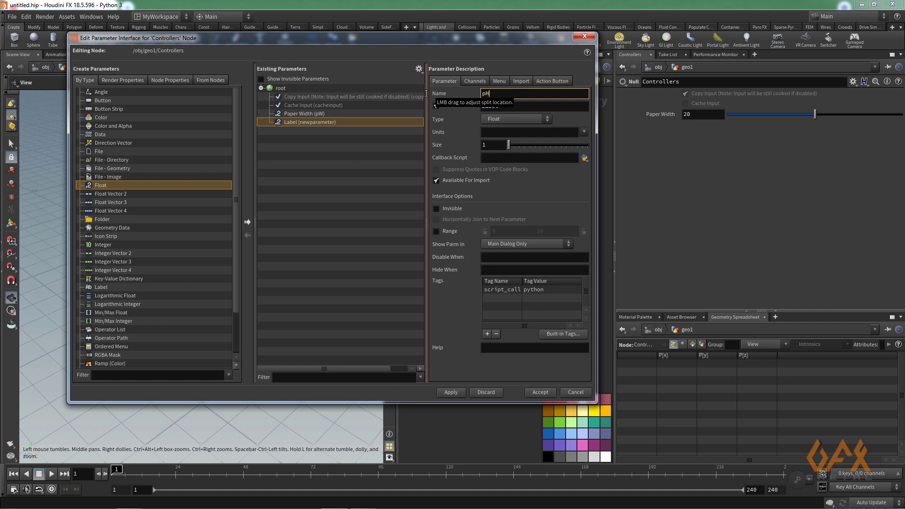
click(488, 106)
double_click(488, 106)
text(P)
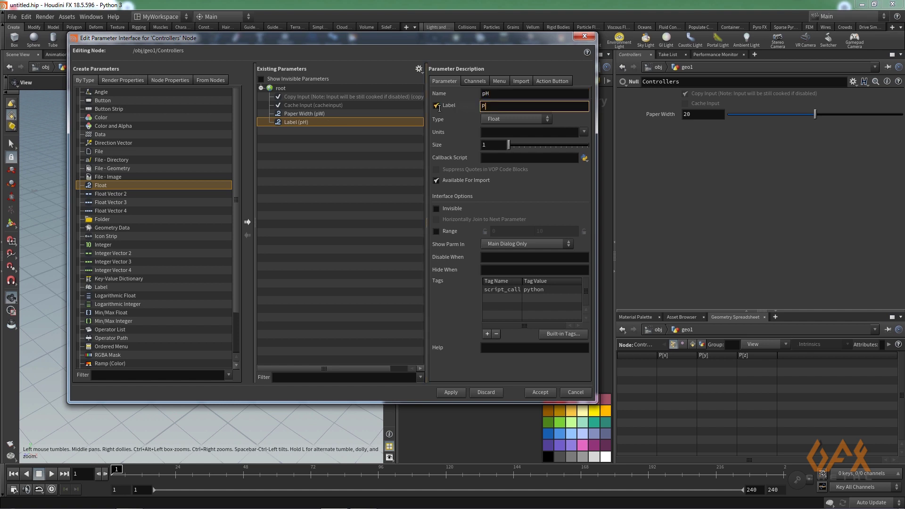
text(aper Height)
- Enable the range of the Paper Height parameter and set it to 25–35
click(442, 231)
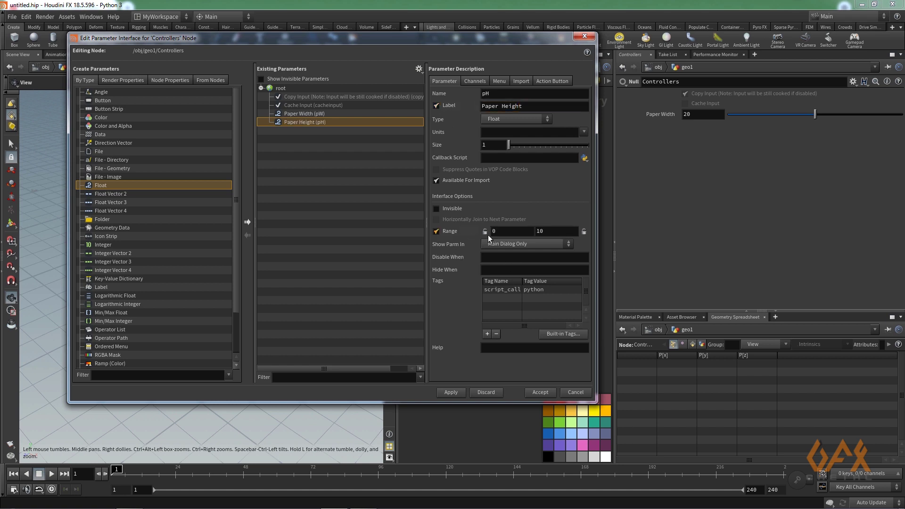
text(25)
click(546, 229)
text(35)
- Set the Paper Height parameter's default to 30 and apply the change to the node
click(476, 82)
double_click(488, 124)
text(30)
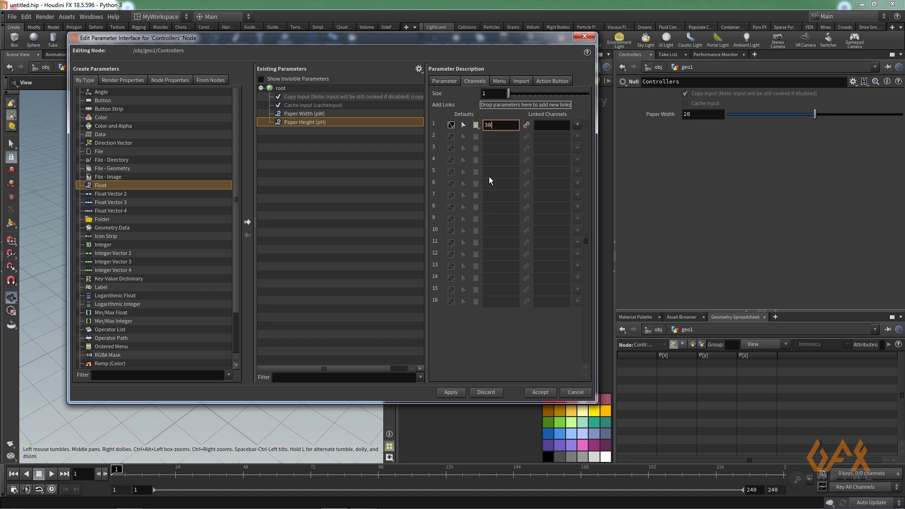
click(451, 392)
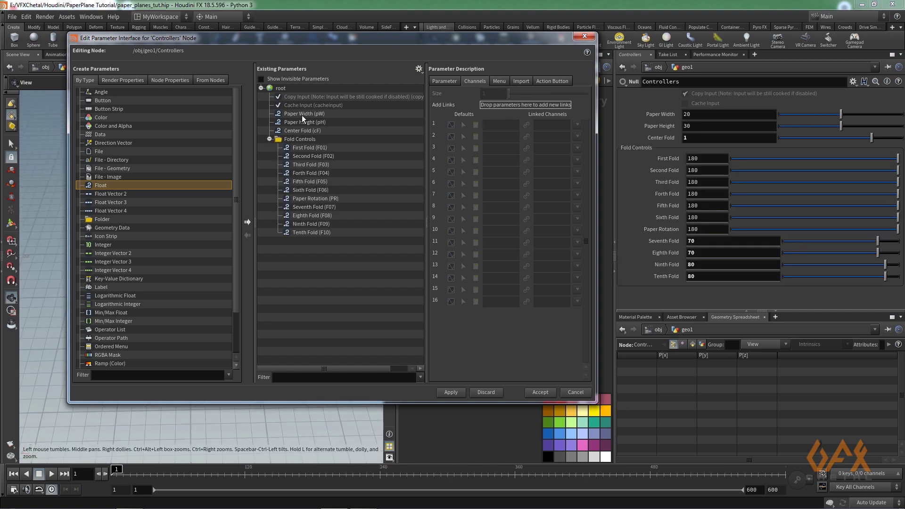
- Examine the Center Fold parameter's name, label, type and range settings
click(302, 115)
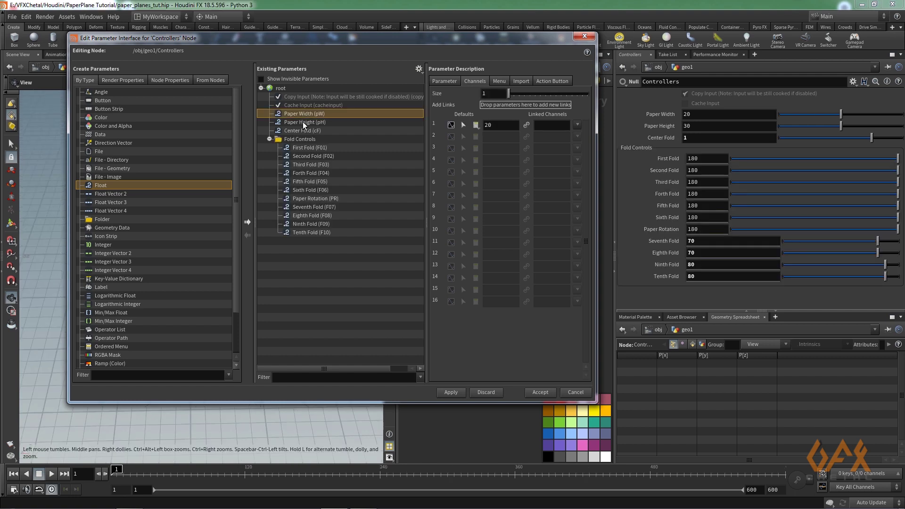
click(303, 132)
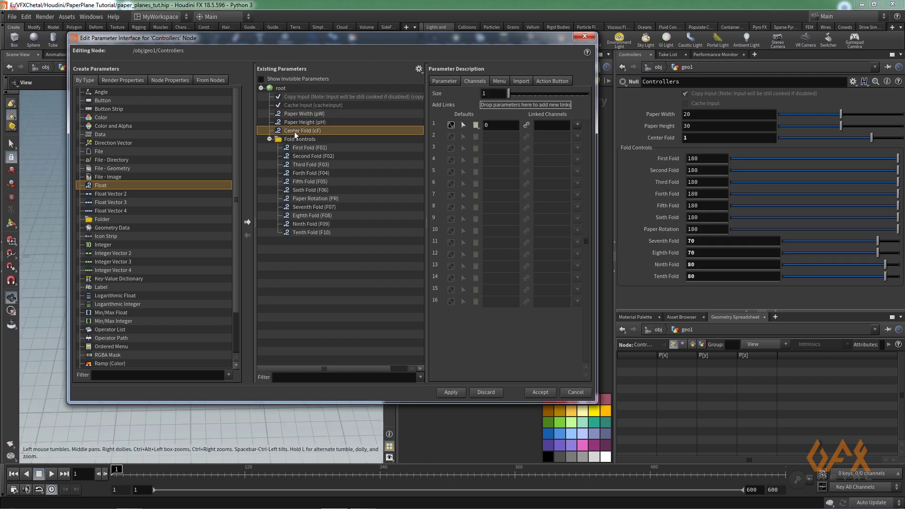
click(439, 83)
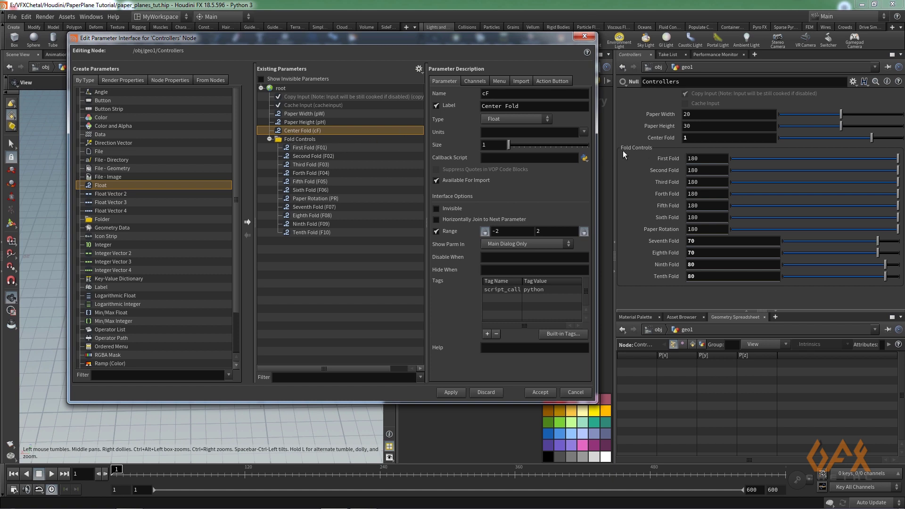
- Review the name, label and range of the parameters in the Fold Controls folder, and accept the parameter interface
click(307, 148)
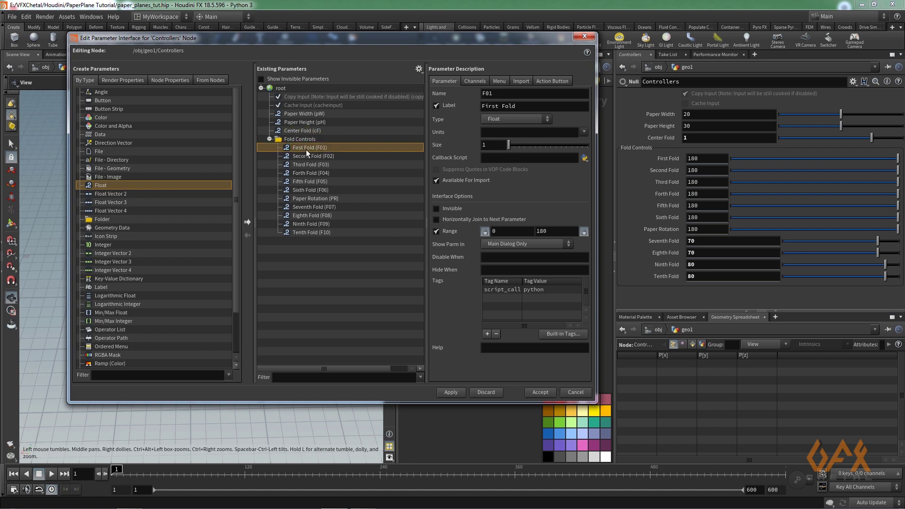
click(309, 156)
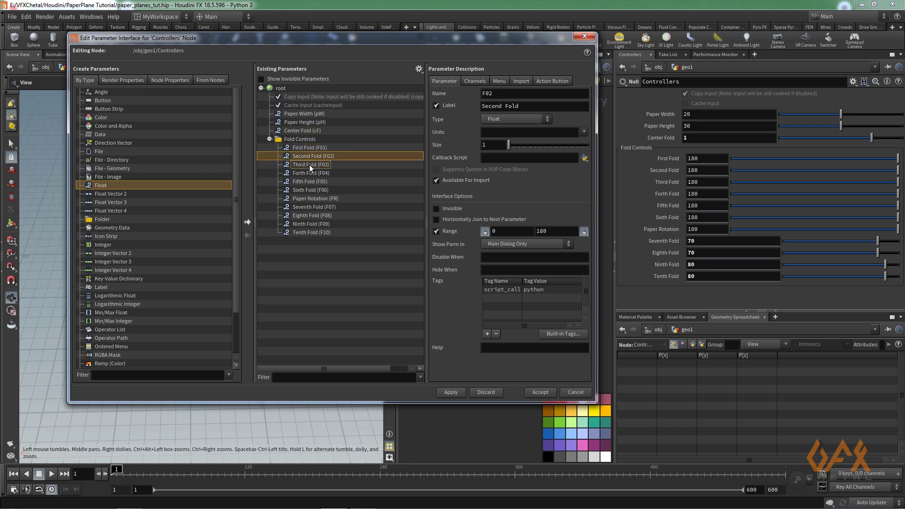
click(310, 165)
click(309, 173)
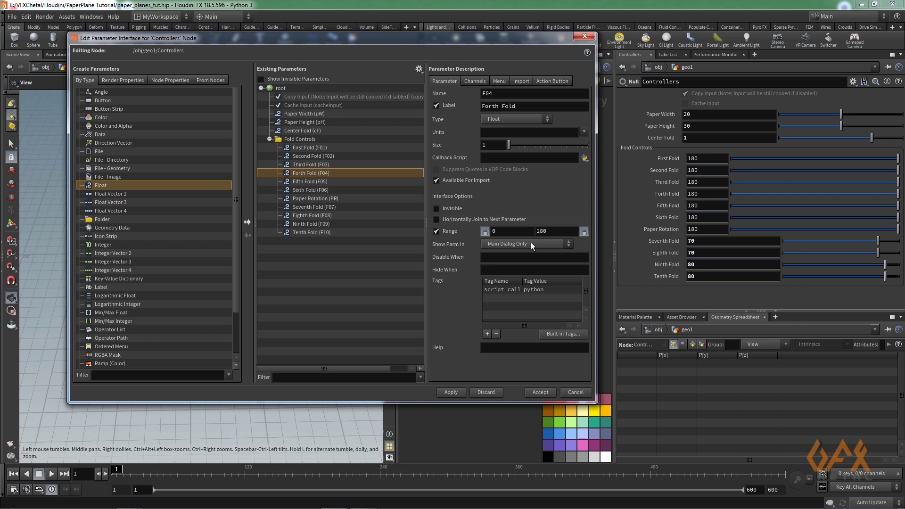
double_click(500, 230)
click(303, 182)
click(307, 189)
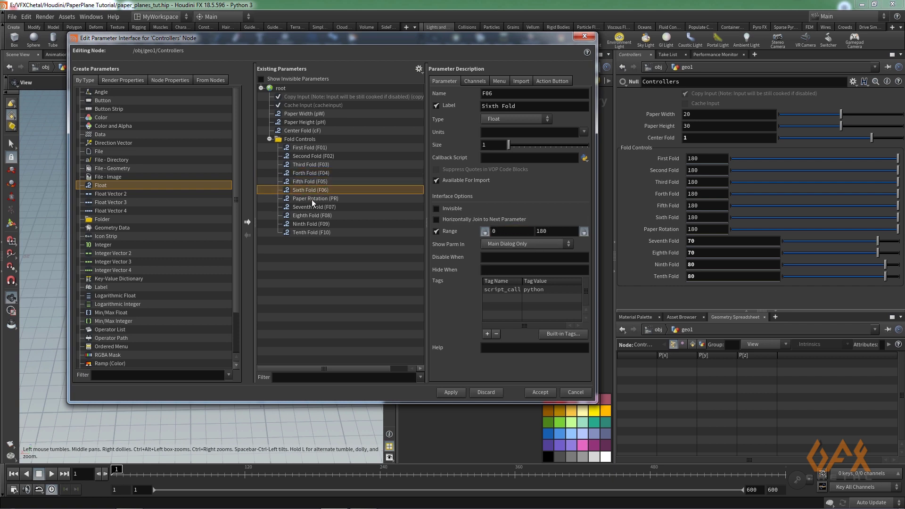
click(312, 199)
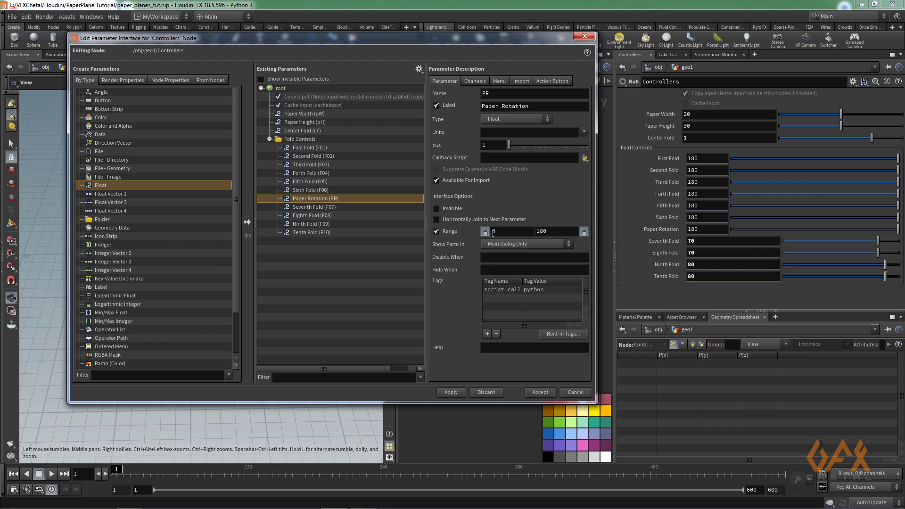
click(303, 208)
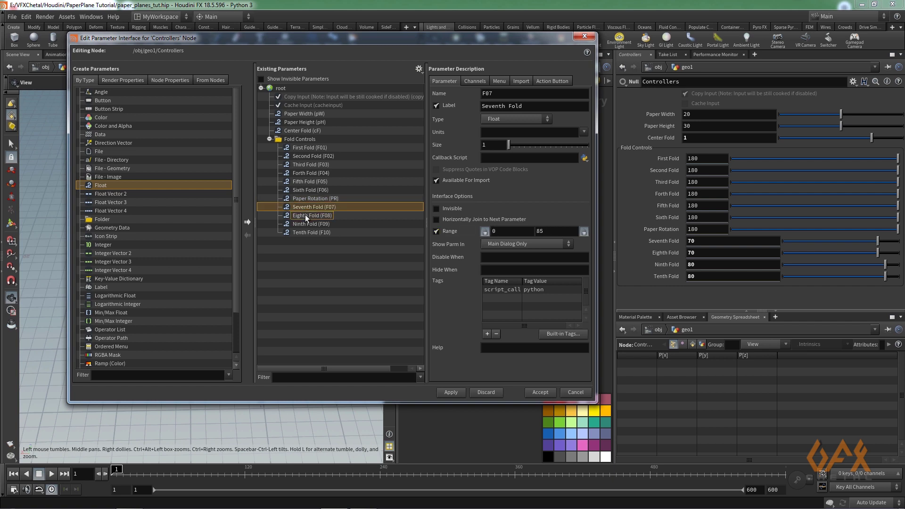
click(305, 215)
click(306, 223)
click(308, 232)
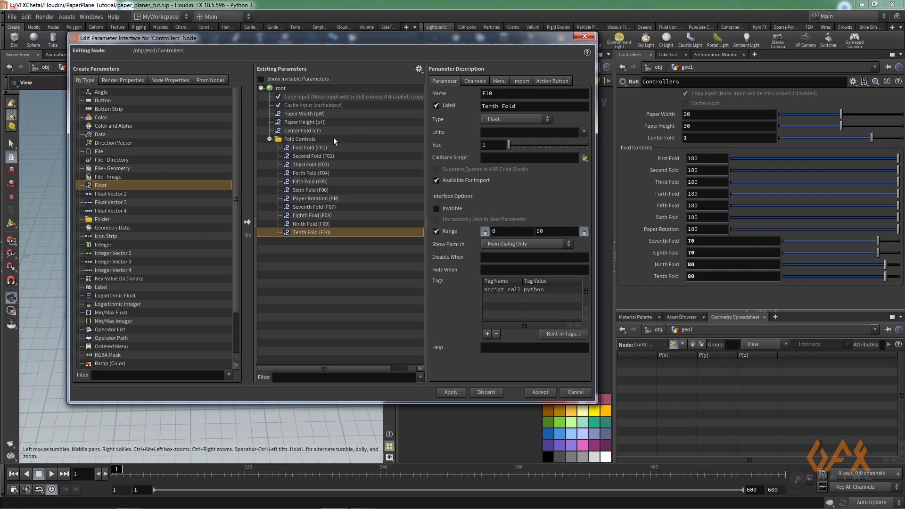
click(298, 148)
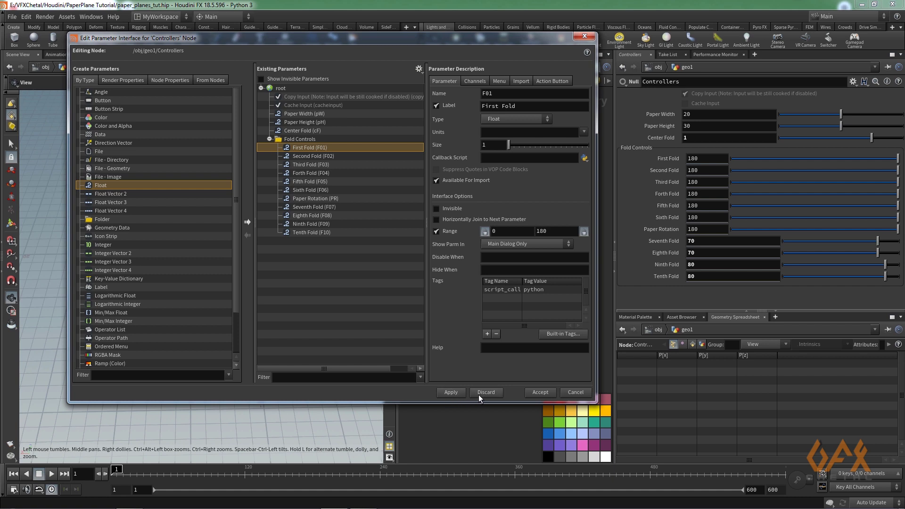
click(540, 392)
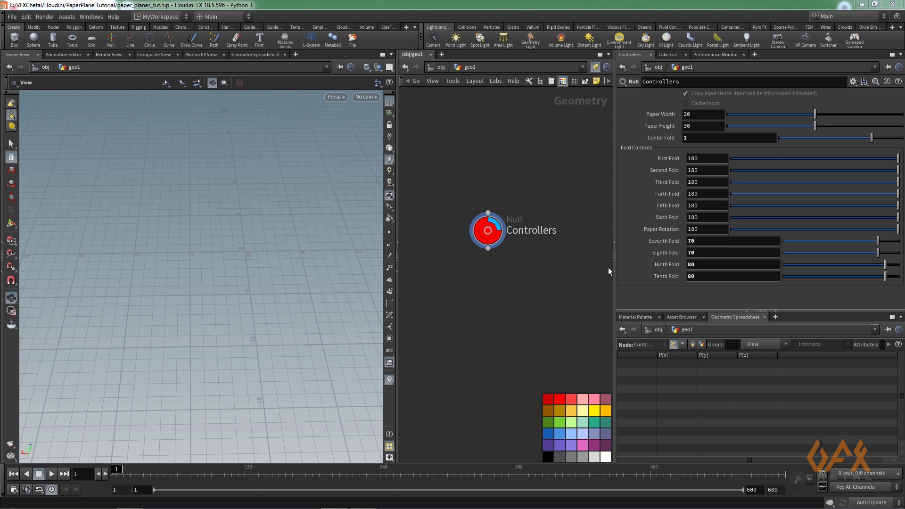
- Enlarge the Geometry Spreadsheet's pane and add a second Parameters pane tab to it
middle_drag(544, 290, 511, 269)
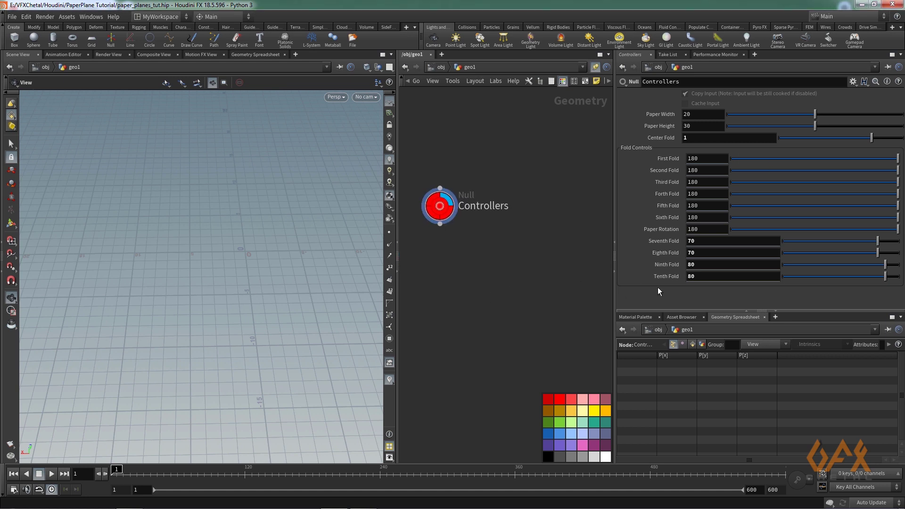
drag(685, 309, 684, 264)
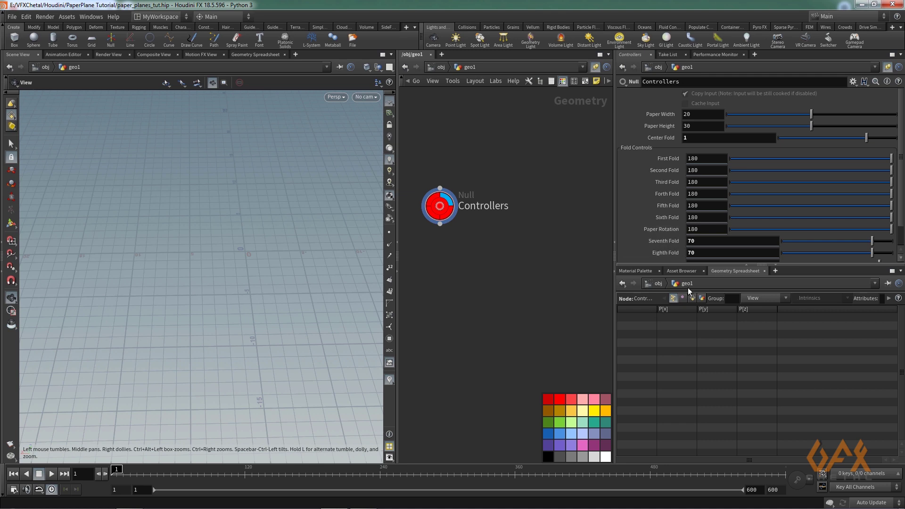
click(775, 271)
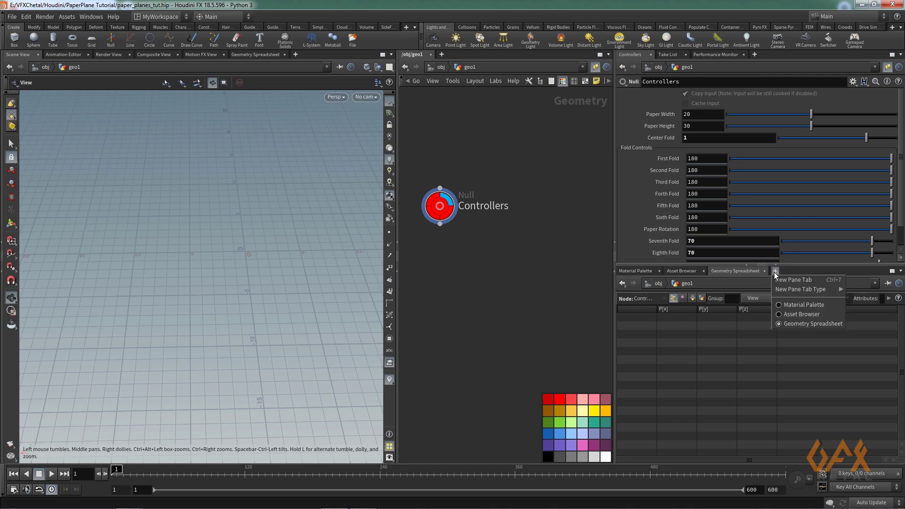
mouse_move(795, 294)
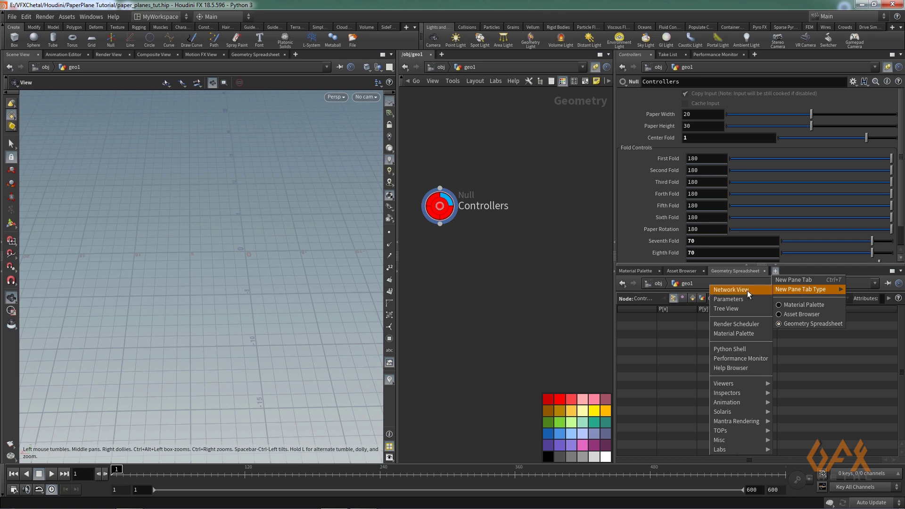
click(738, 301)
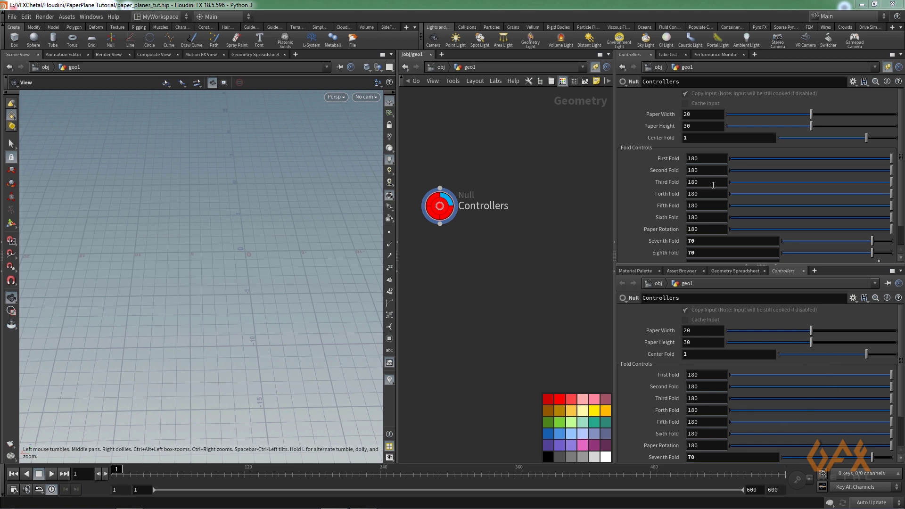
- Add a Grid node in an empty area of the geo1 network
middle_drag(534, 186, 463, 224)
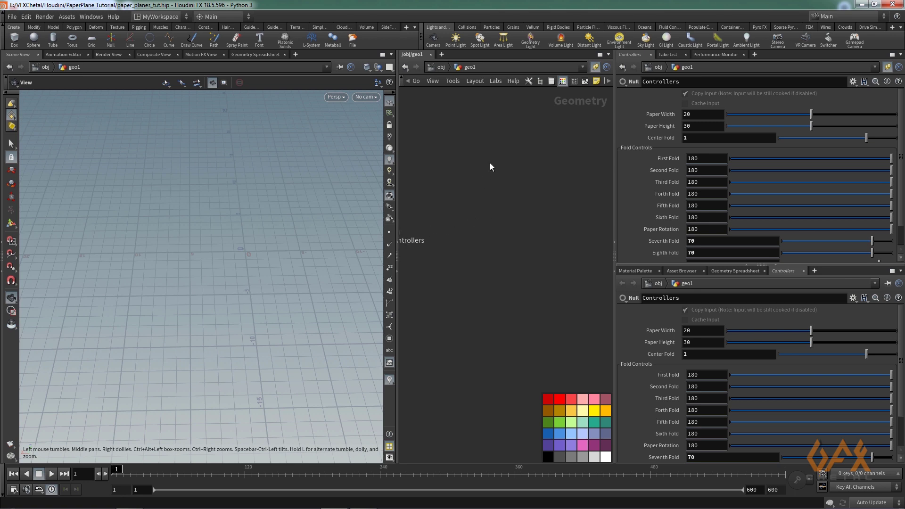
key(Tab)
text(grid)
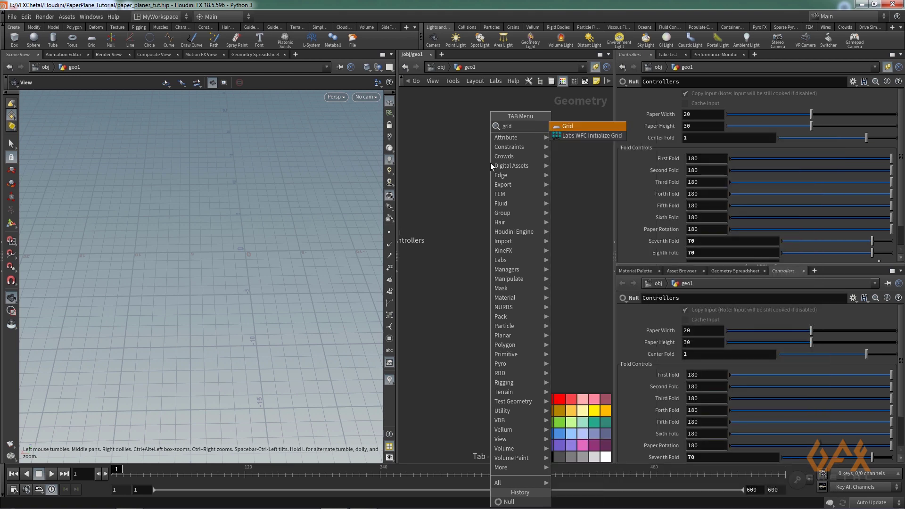
key(Return)
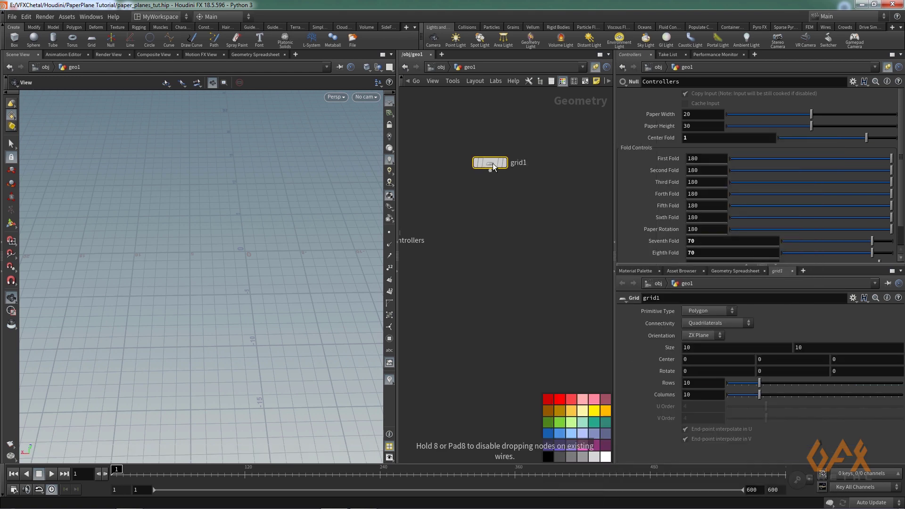
click(500, 179)
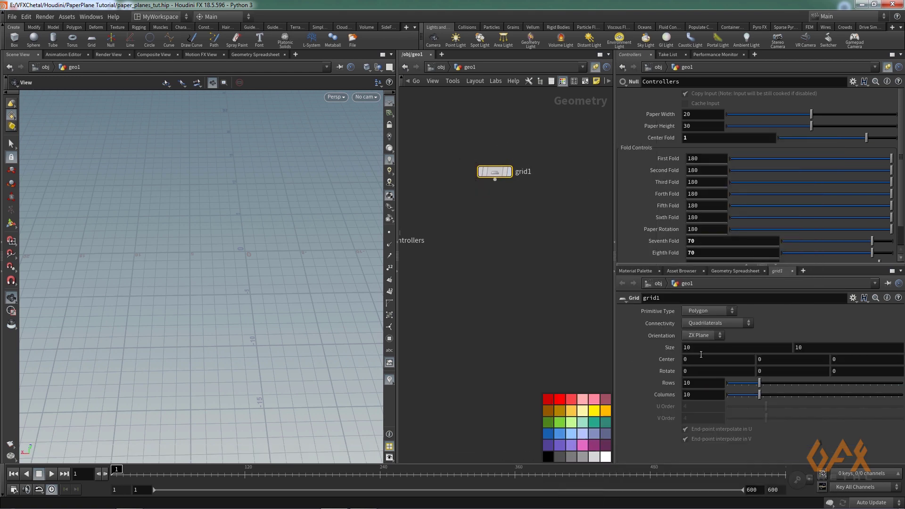
- Link the grid's first Size value to the Controllers' Paper Width with a relative reference
click(684, 114)
right_click(687, 115)
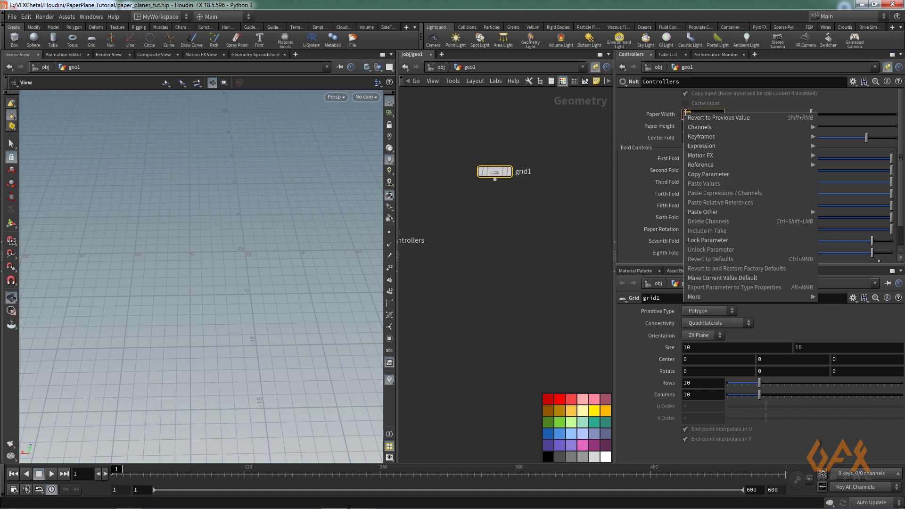
click(692, 173)
click(697, 344)
right_click(696, 345)
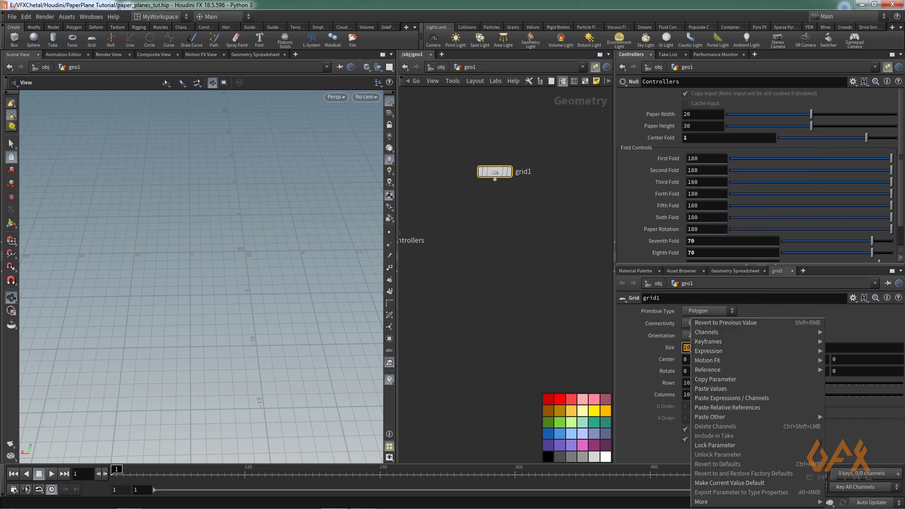
click(708, 407)
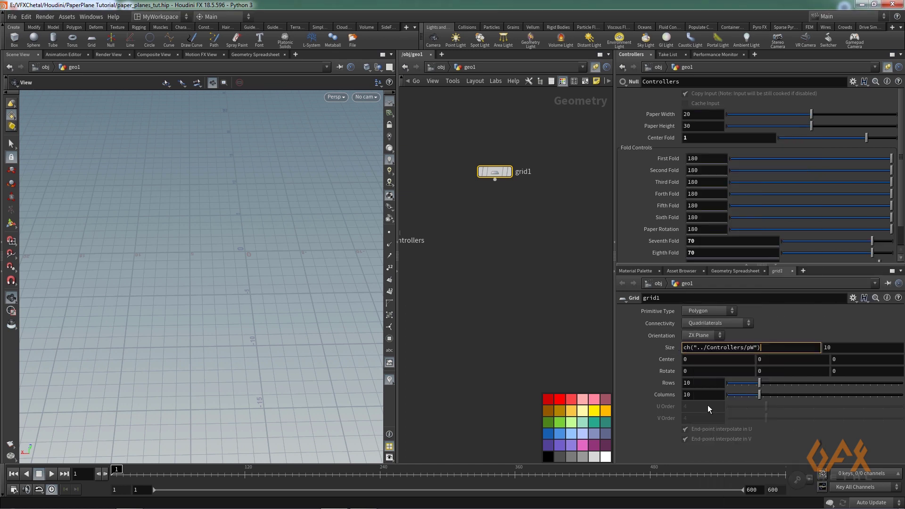
- Link the grid's second Size value to the Controllers' Paper Height with a relative reference
click(696, 127)
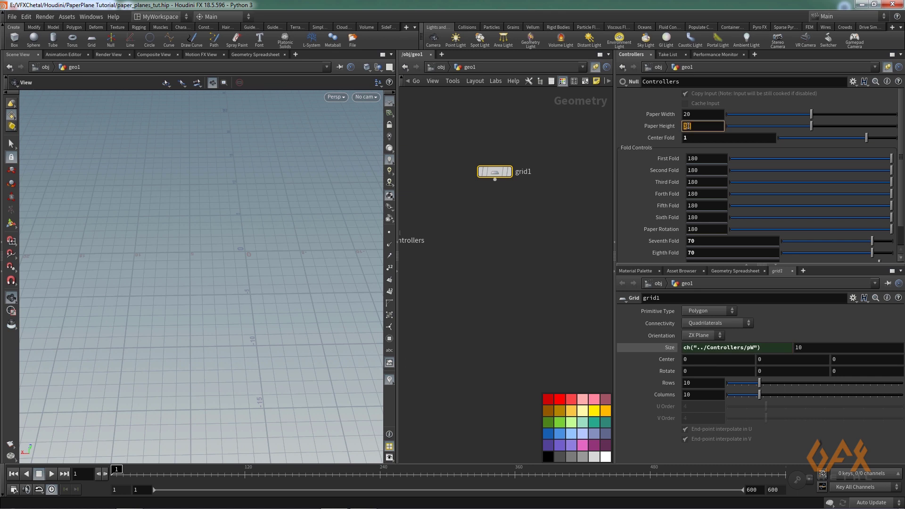
right_click(687, 126)
click(699, 188)
click(810, 348)
right_click(713, 348)
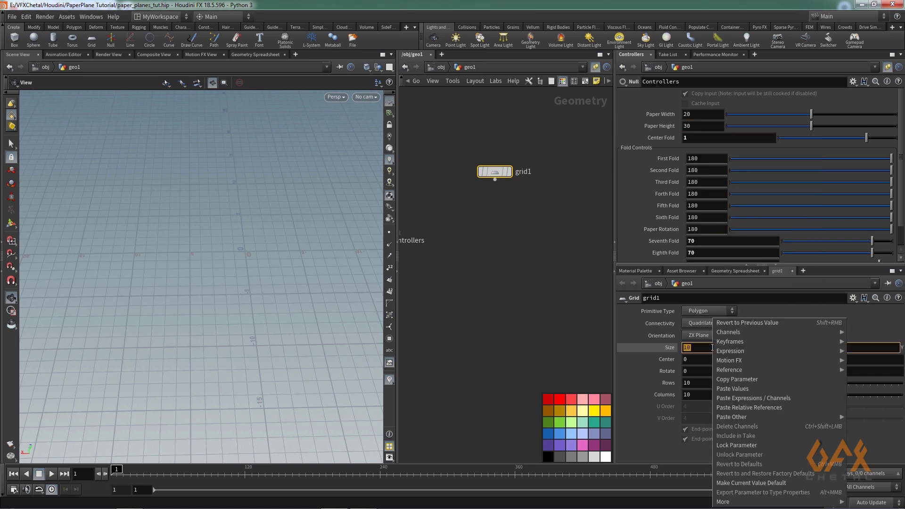
click(732, 407)
click(550, 284)
- Set the grid's Rows to 2 and Columns to 2
click(679, 382)
drag(679, 385, 675, 383)
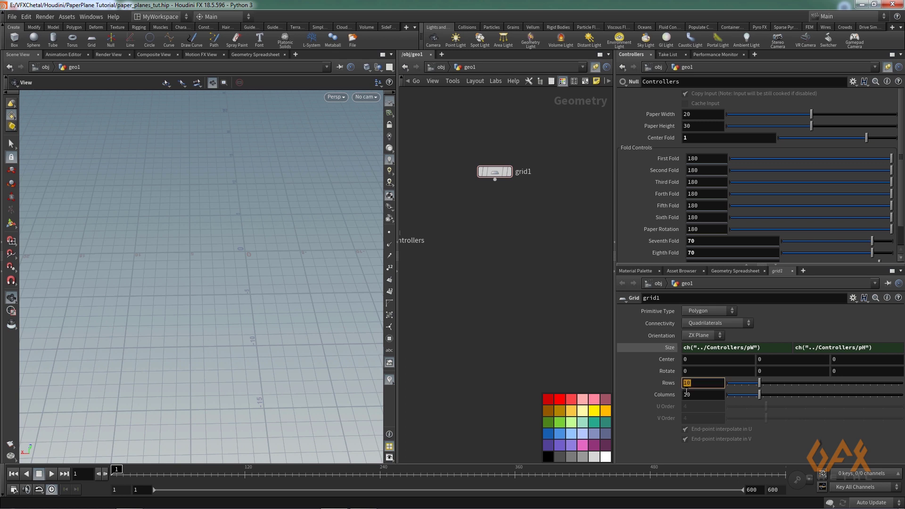
text(2)
key(Tab)
text(2)
key(Return)
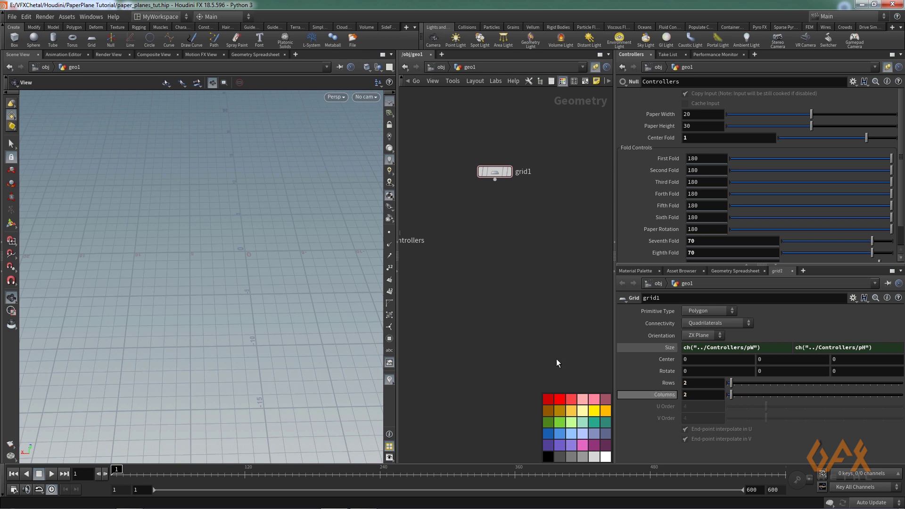
- Display the grid1 node's geometry in the viewport
click(508, 172)
drag(161, 202, 162, 272)
- Test the grid's size link by setting Paper Width to 25, and restore the parameter's default value
drag(701, 114, 675, 114)
text(25)
key(Return)
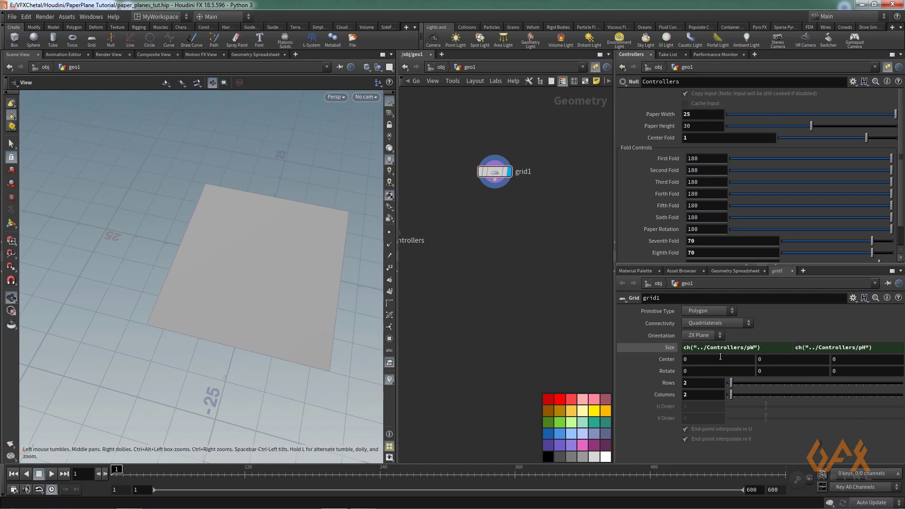
ctrl+middle_click(668, 118)
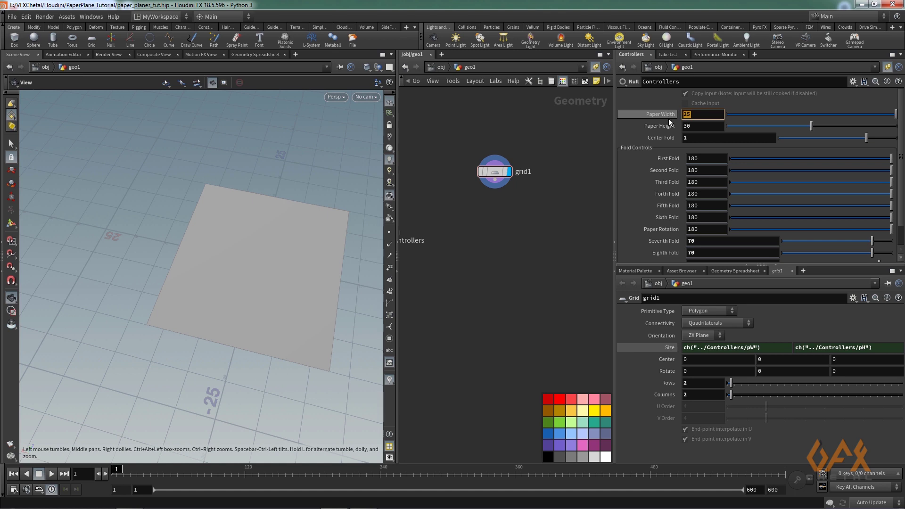
mouse_move(213, 286)
mouse_down()
mouse_move(224, 281)
mouse_move(216, 295)
mouse_move(233, 305)
mouse_move(239, 295)
mouse_move(206, 275)
mouse_up()
right_click(206, 276)
click(207, 275)
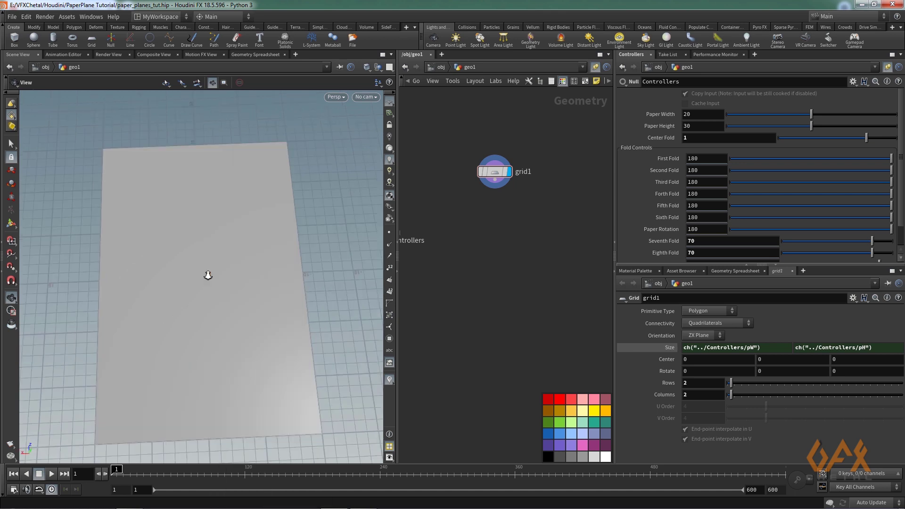
- Add a UV Unwrap node after grid1, display it, and check the paper's layout in the UV view
key(Tab)
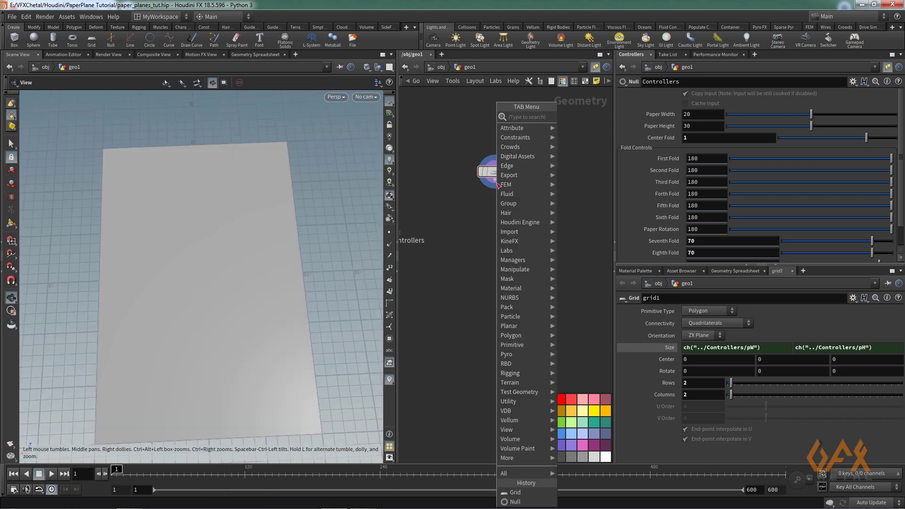
text(un)
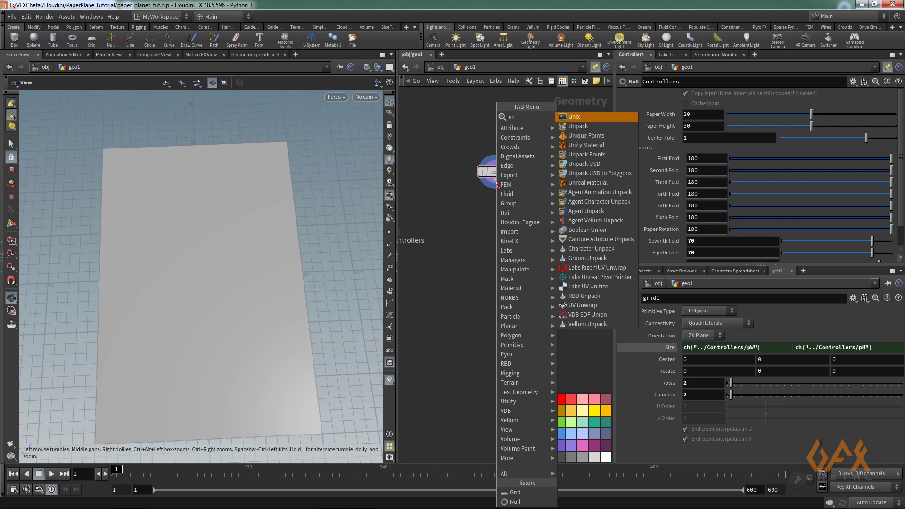
text(i)
key(Down)
key(Return)
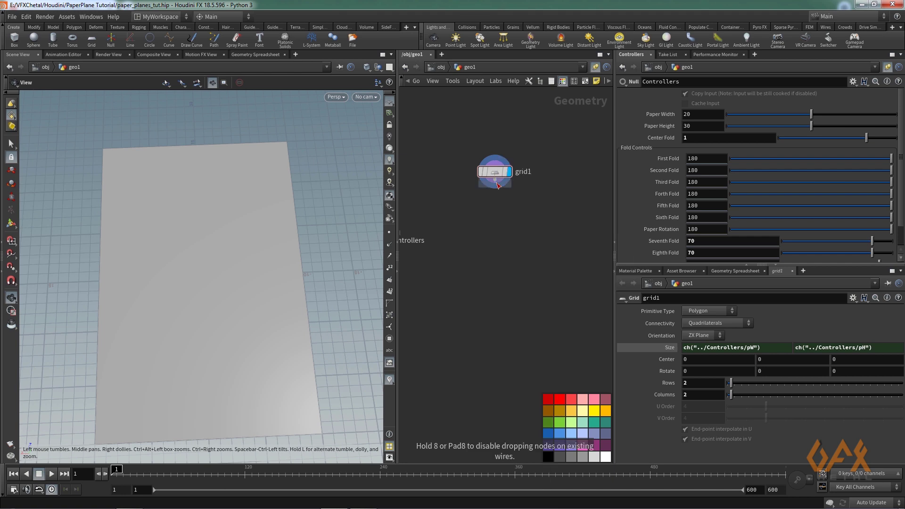
click(500, 201)
click(509, 205)
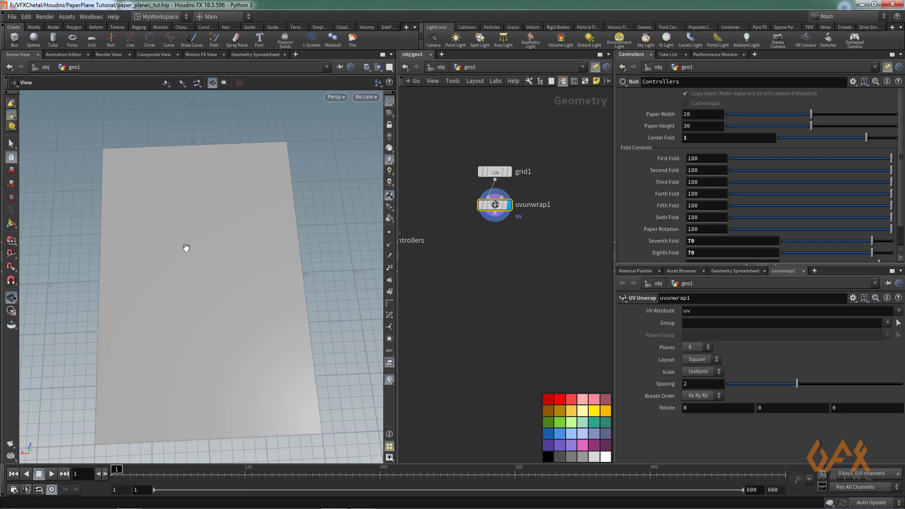
key(space+5)
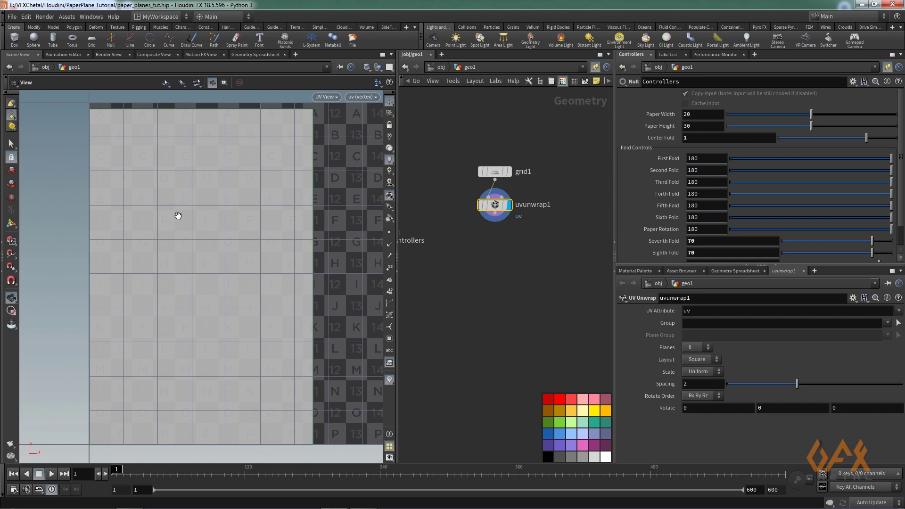
key(space+1)
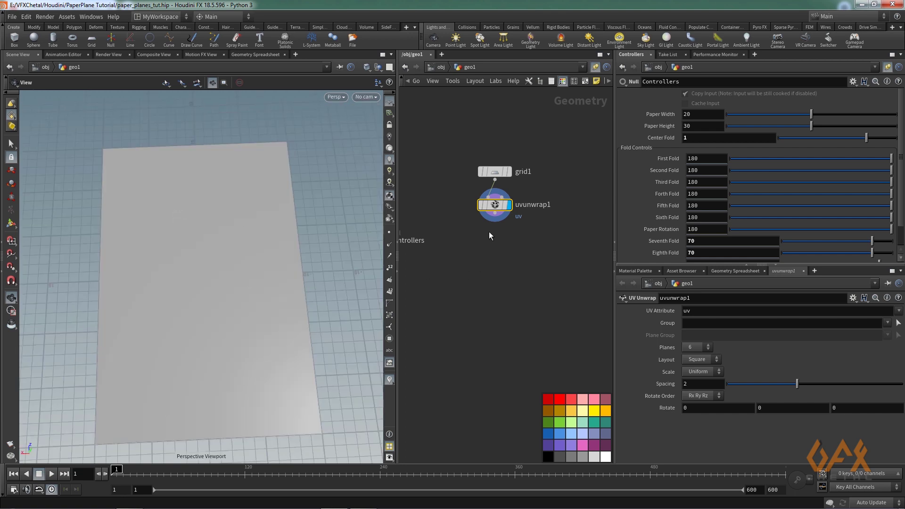
- Add a UV Quick Shade node after uvunwrap1 and display its checker texture on the paper
key(Tab)
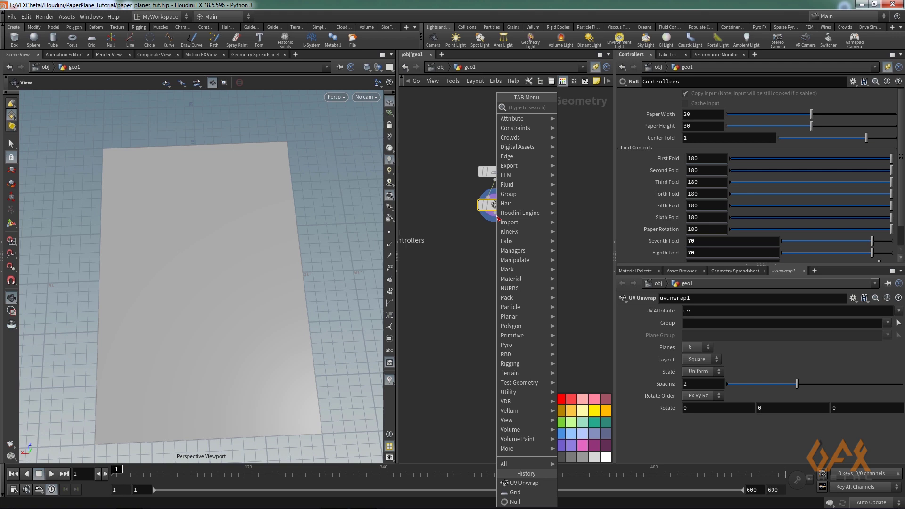
text(unvqu)
key(BackSpace)
key(BackSpace)
key(BackSpace)
key(BackSpace)
text(vqu)
key(Return)
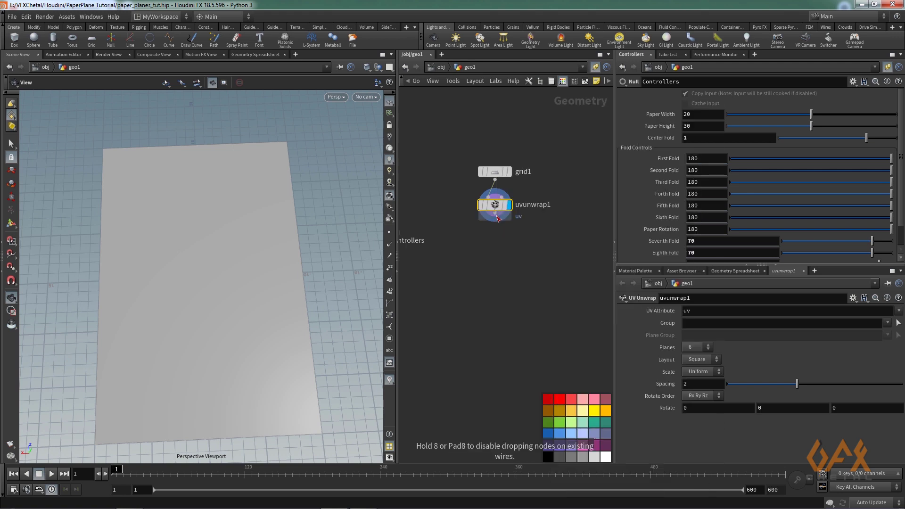
click(499, 242)
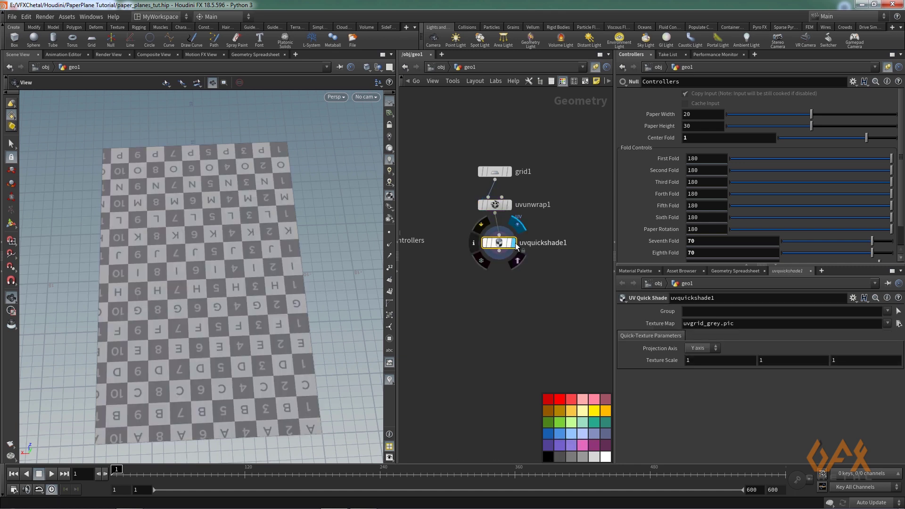
drag(324, 366, 194, 320)
drag(194, 273, 191, 248)
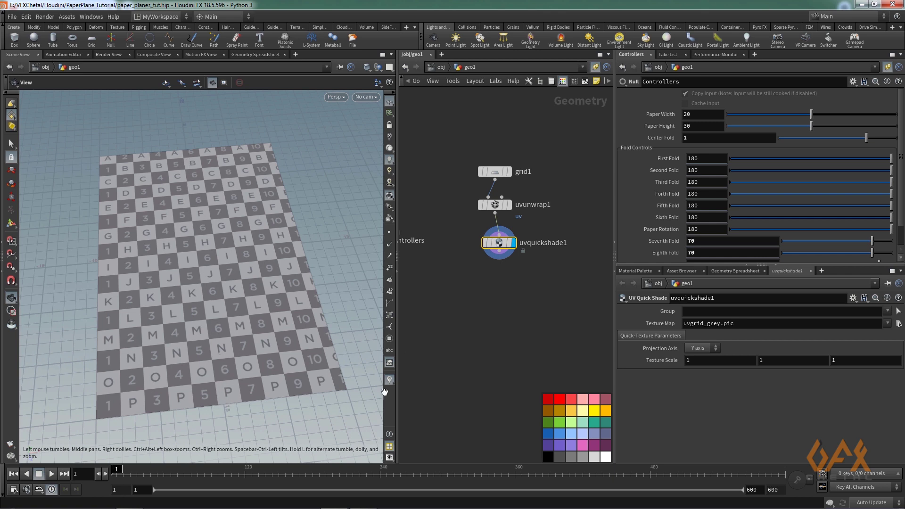
- Add an nKnife node after uvquickshade1 and display its result
key(Tab)
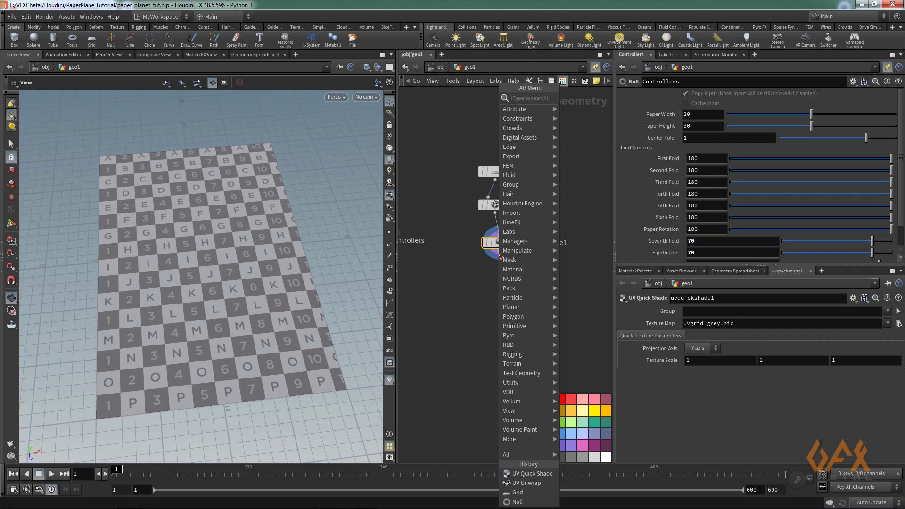
text(nkn)
key(Return)
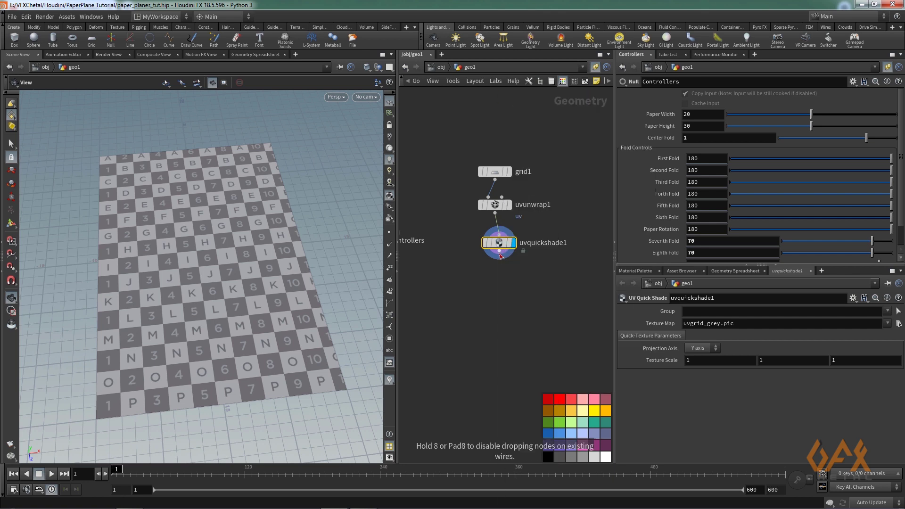
click(498, 275)
click(514, 277)
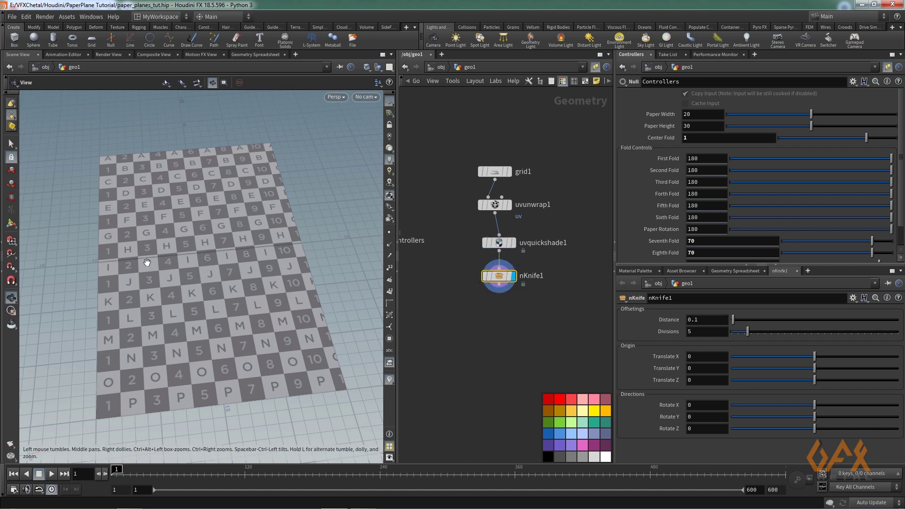
- Examine the parallel cut lines that the nKnife1 node makes across the middle of the paper
drag(147, 263, 222, 269)
right_drag(222, 268, 297, 275)
drag(212, 301, 230, 274)
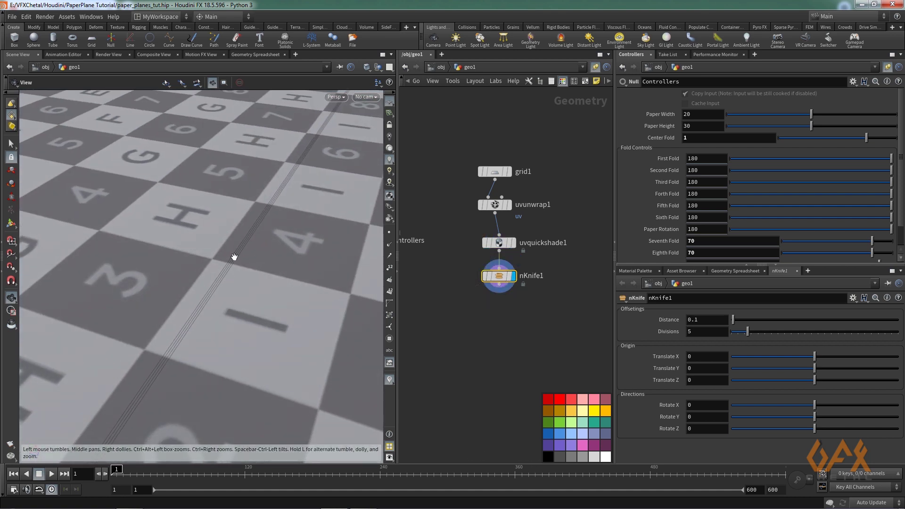
scroll(202, 302, up, 4)
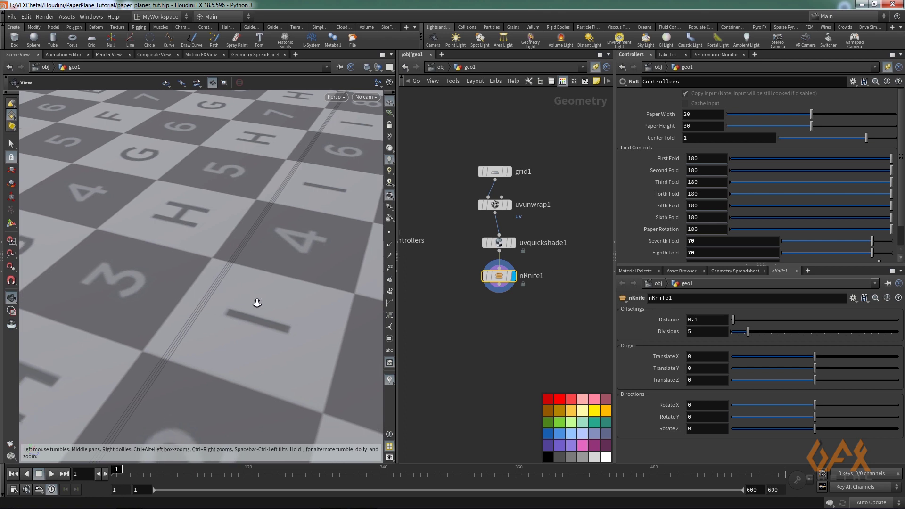
scroll(241, 300, down, 3)
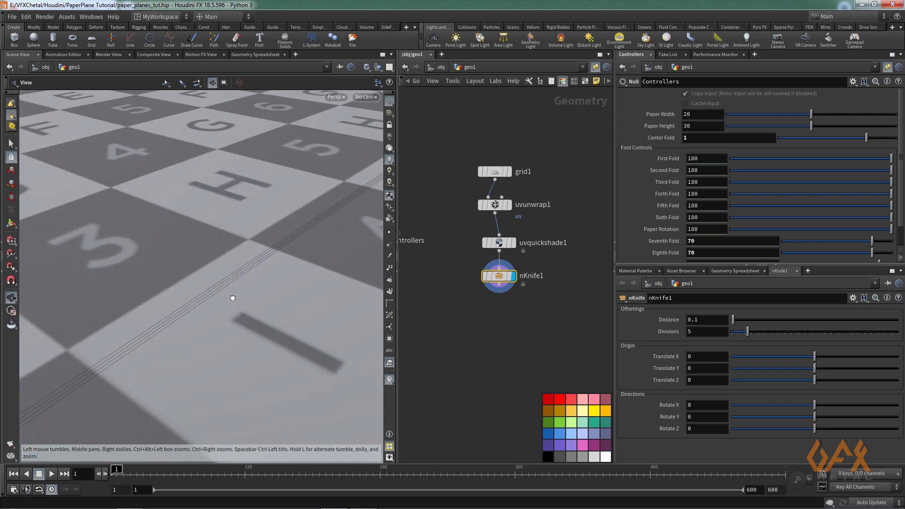
scroll(222, 311, up, 6)
scroll(279, 317, down, 8)
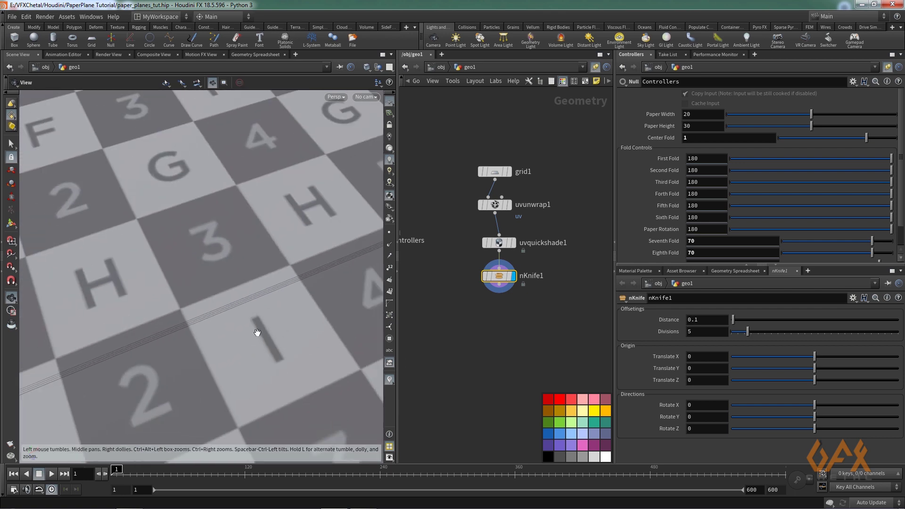
right_drag(147, 331, 141, 332)
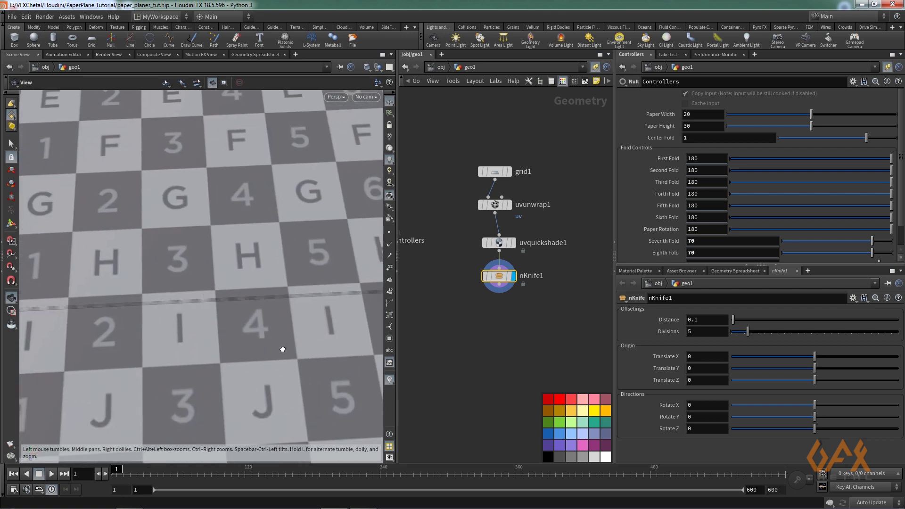
drag(281, 350, 295, 355)
middle_drag(282, 350, 182, 349)
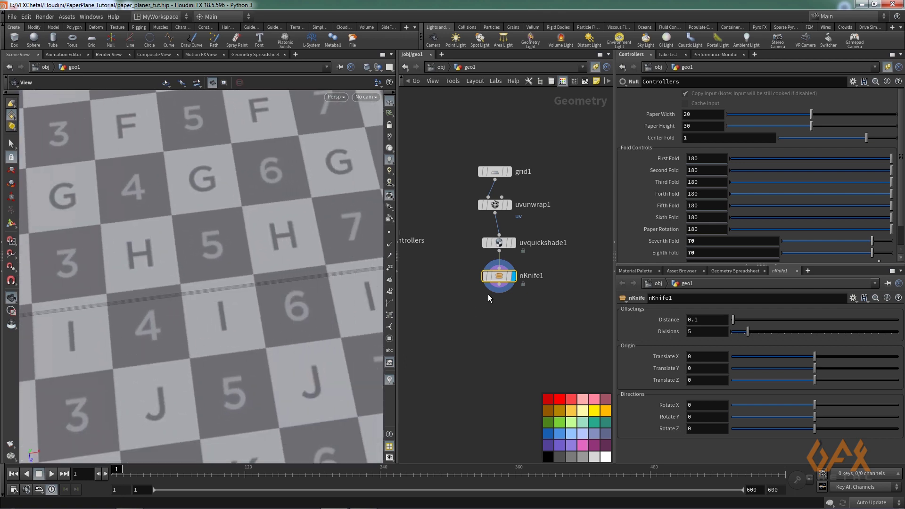
- Set nKnife1's Distance to 0.16 and Divisions to 8
click(707, 319)
key(Return)
double_click(695, 332)
key(Return)
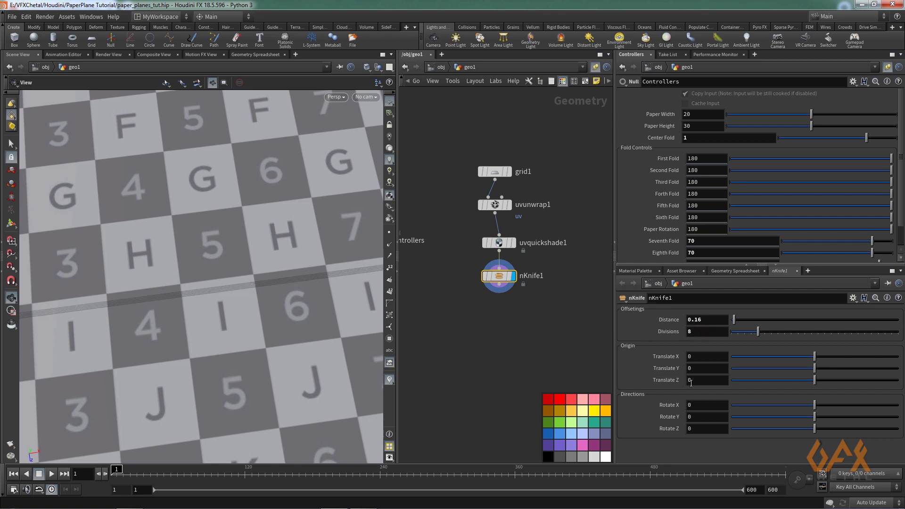
- Set nKnife1's Rotate Y to 90 so the cut runs lengthwise along the paper's centre
click(695, 419)
text(90)
key(Return)
right_drag(214, 375, 36, 373)
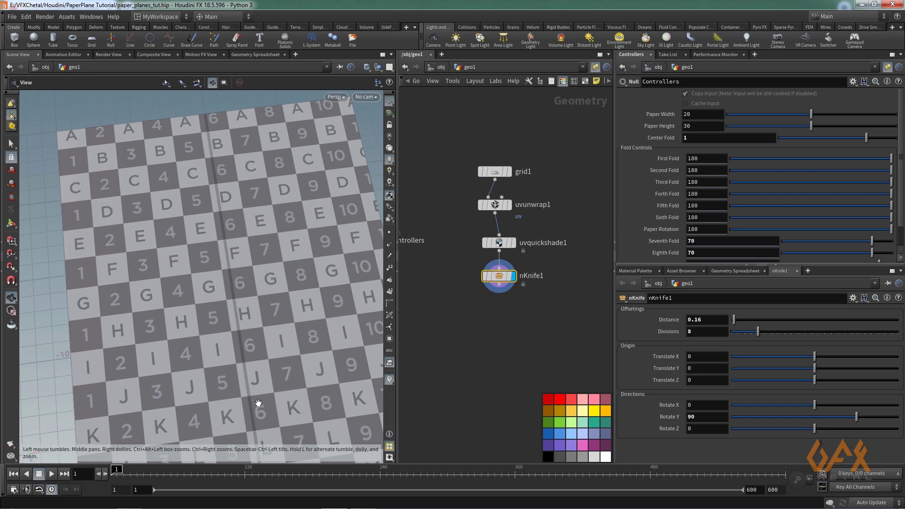
scroll(204, 315, down, 3)
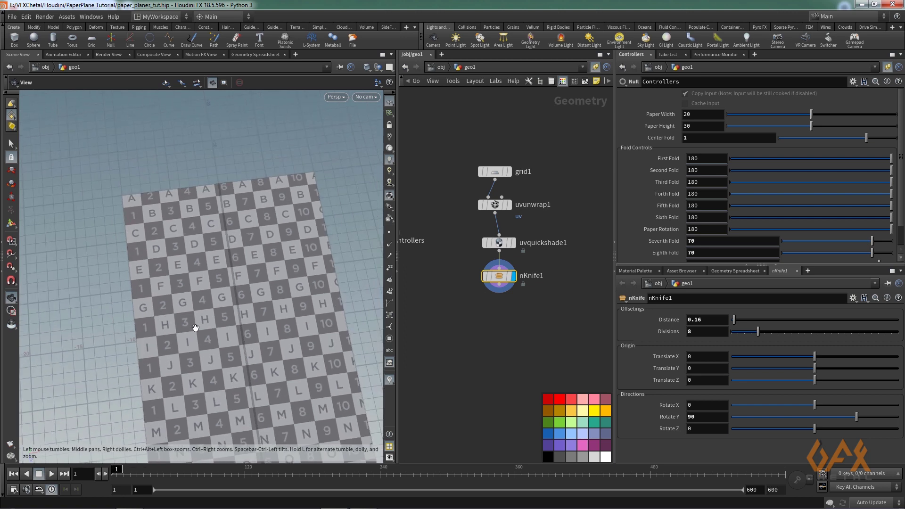
middle_drag(195, 327, 184, 283)
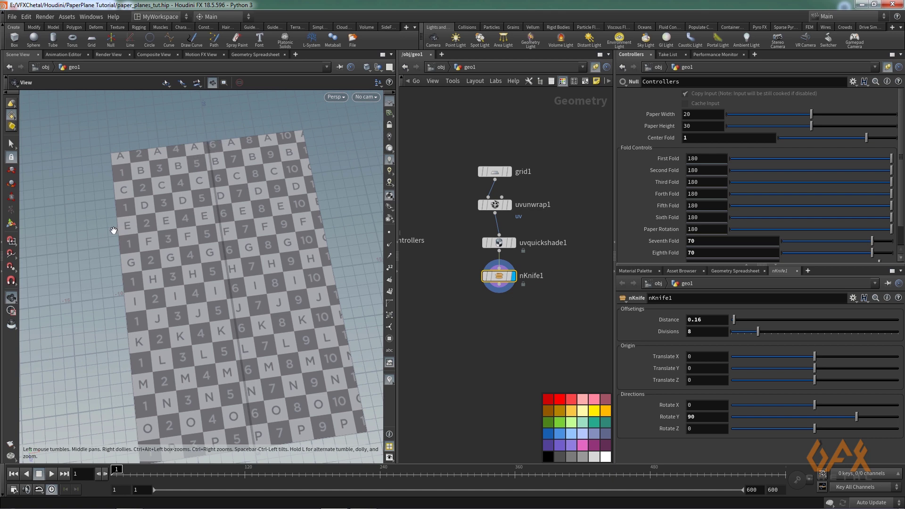
- Add a second nKnife node after nKnife1 and display its result
key(Tab)
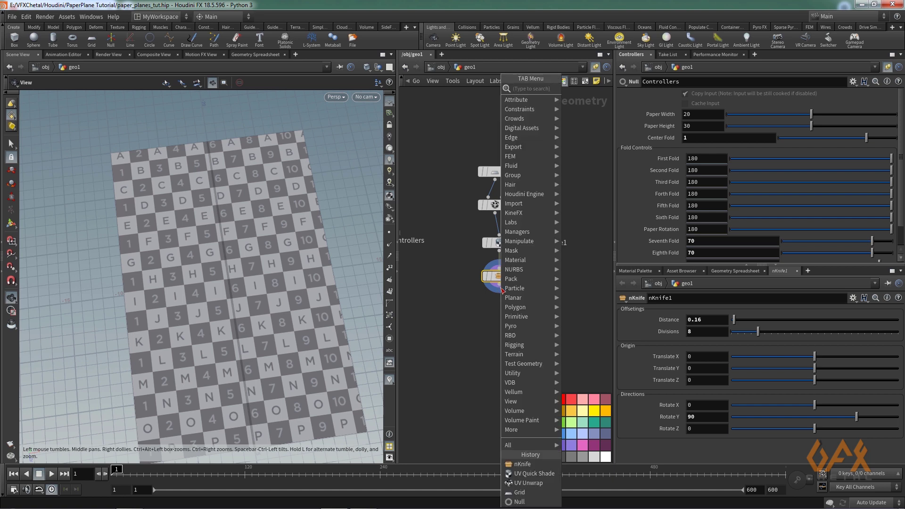
text(nk)
key(Return)
click(499, 309)
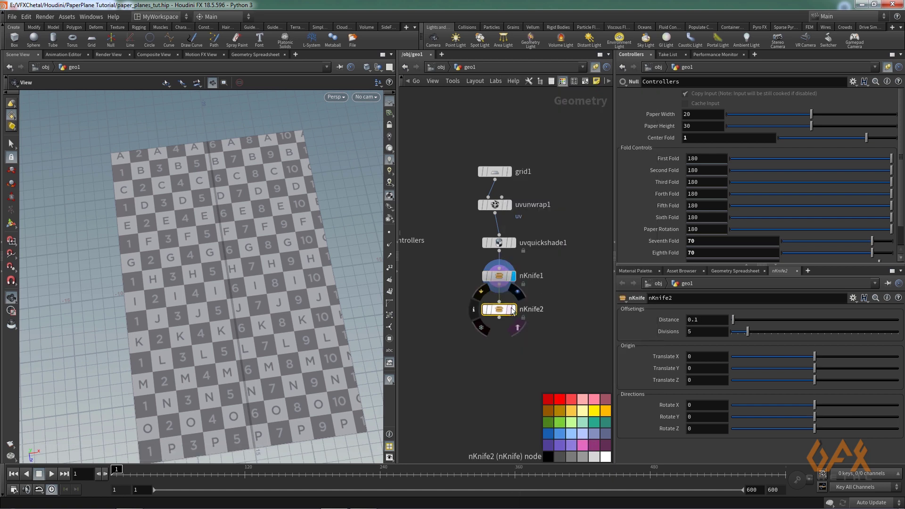
- Set nKnife2's Distance to 0.16, Divisions to 8 and Rotate Y to 45
click(702, 320)
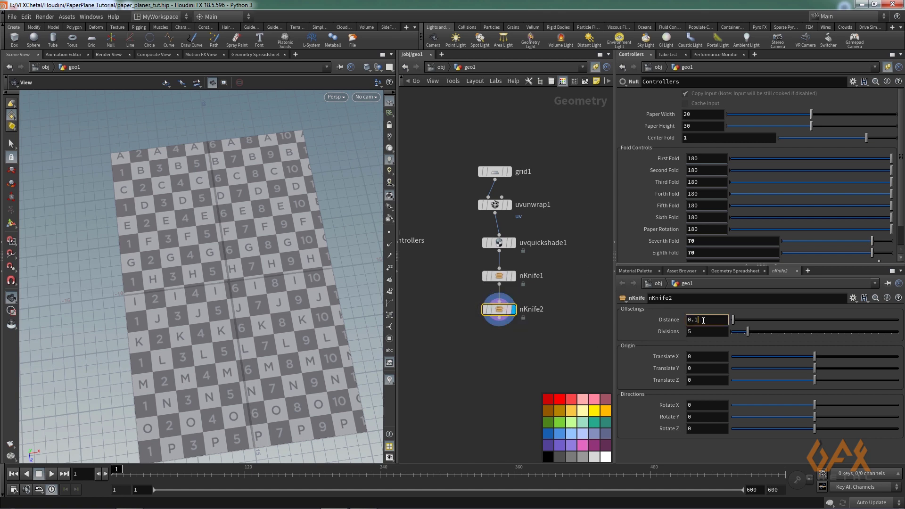
key(Return)
click(698, 332)
text(8)
key(Return)
click(696, 419)
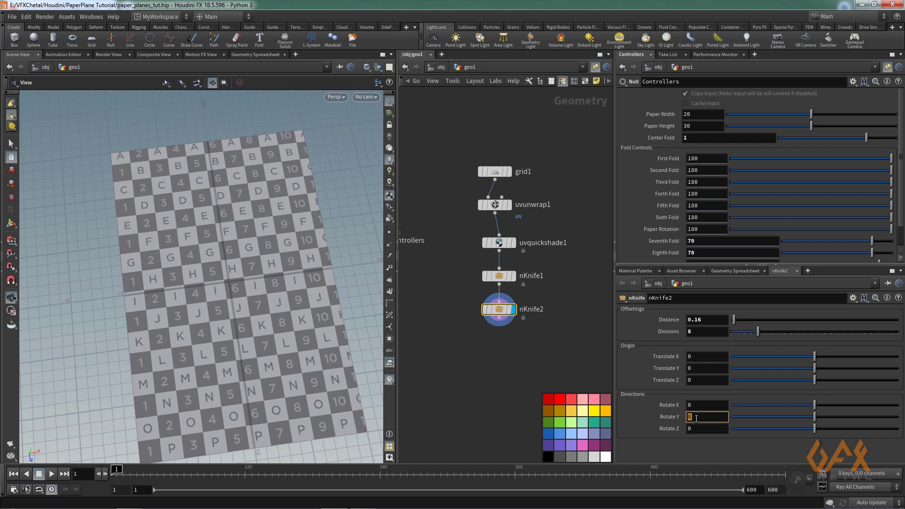
key(Return)
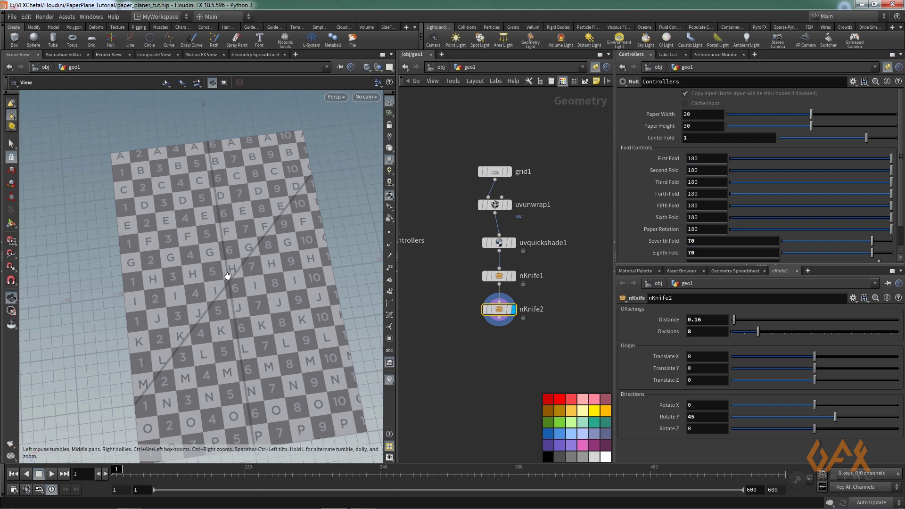
- Reference the Controllers' Paper Height in nKnife2's Translate Z as -ch("../Controllers/pH")/2 to put the diagonal cut at the paper's end
drag(690, 125, 679, 125)
right_click(686, 126)
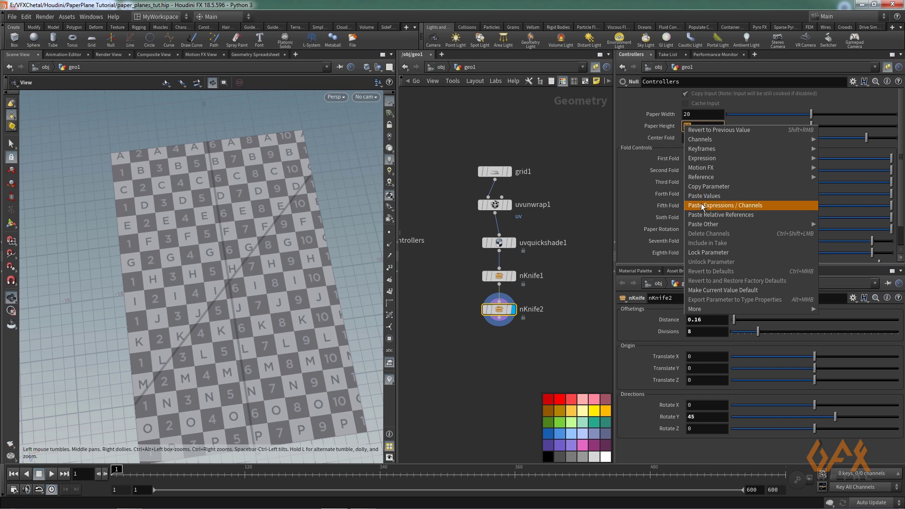
click(700, 188)
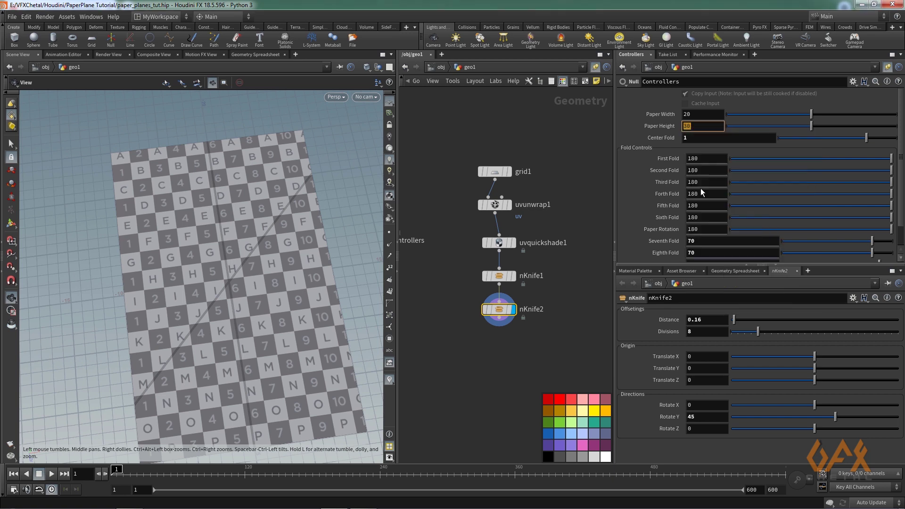
click(697, 377)
right_click(697, 377)
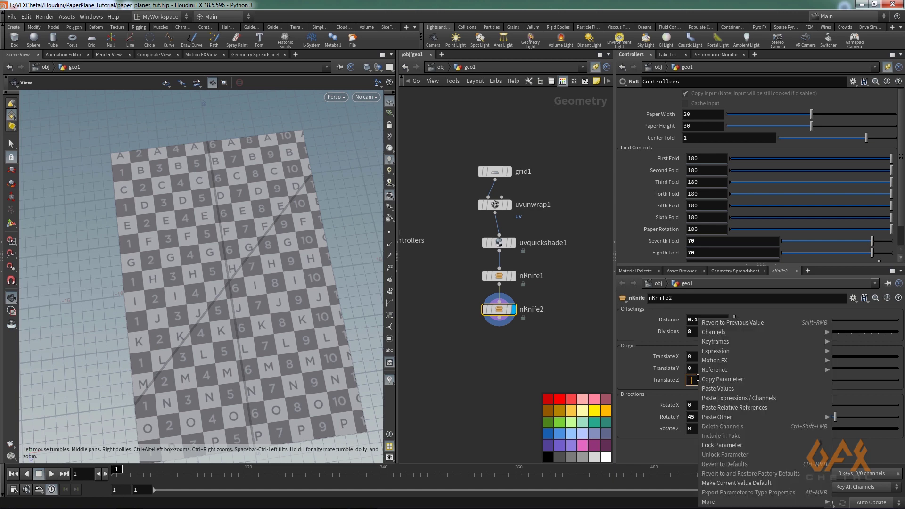
click(722, 408)
text(/2)
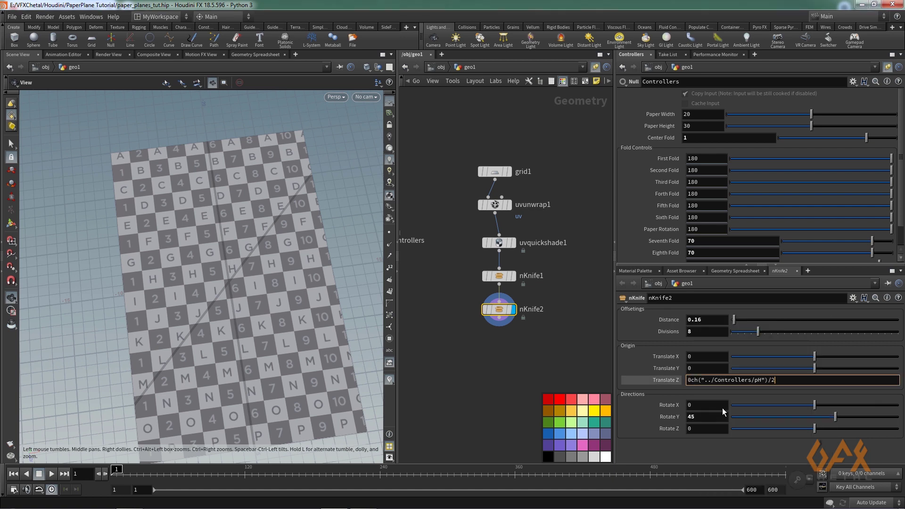
key(Return)
drag(183, 161, 180, 162)
right_drag(190, 149, 268, 148)
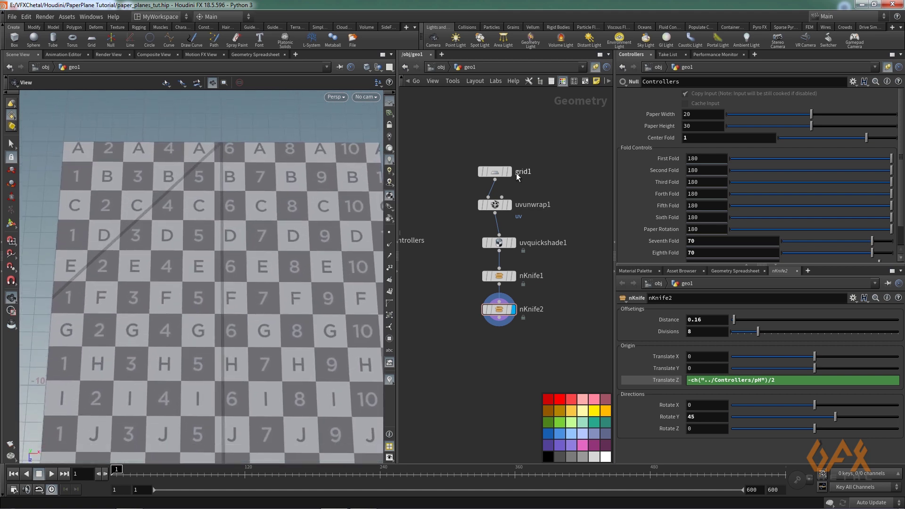
- Test the linked crease by setting Paper Height to 26 and restoring it to 30
click(494, 172)
drag(699, 125, 682, 125)
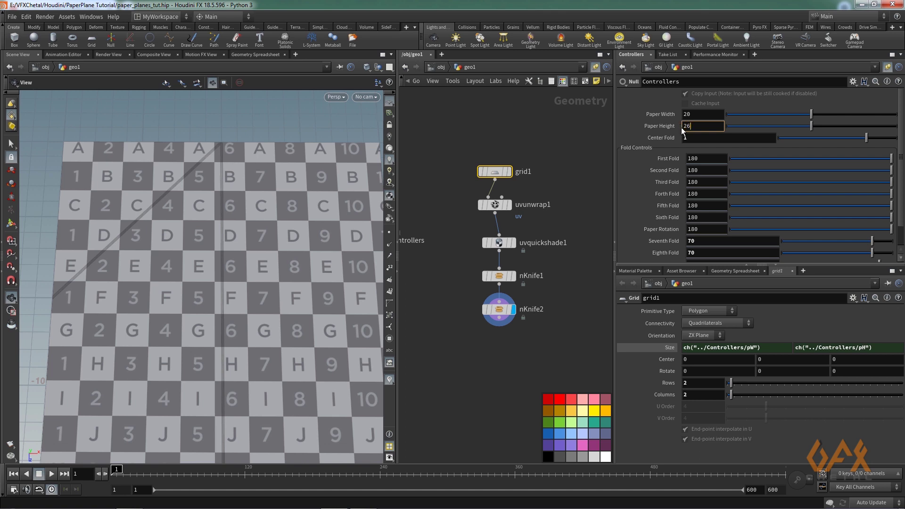
text(26)
key(Return)
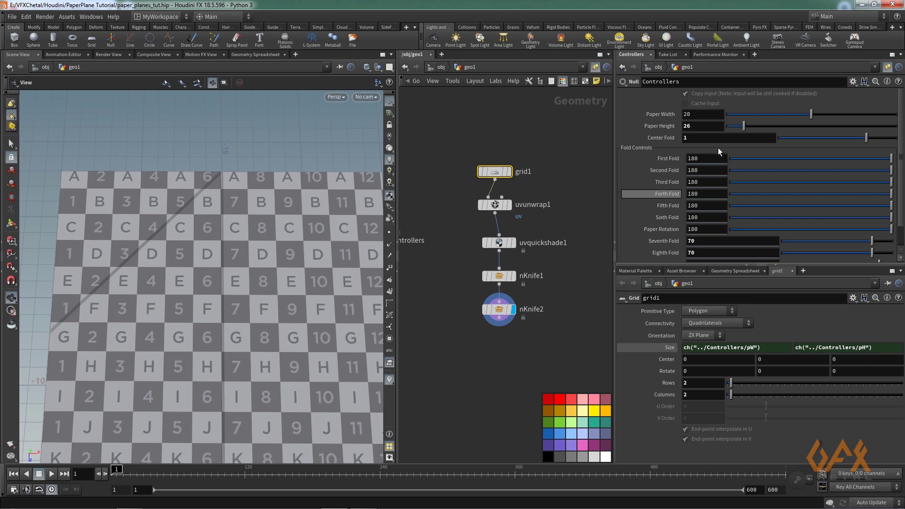
double_click(692, 126)
text(30)
key(Return)
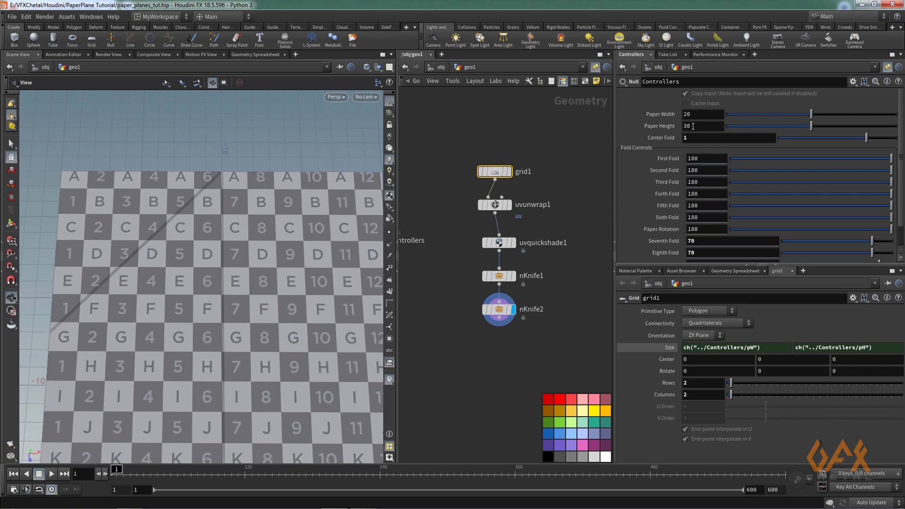
- Duplicate nKnife2 below itself, wire the copy after nKnife2 and display its result
scroll(479, 354, up, 1)
middle_drag(478, 354, 475, 315)
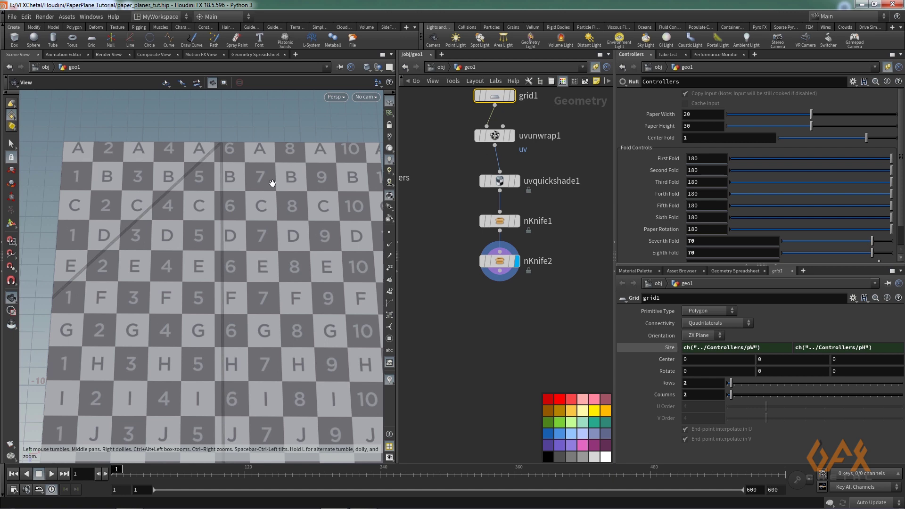
right_drag(296, 233, 261, 230)
middle_drag(260, 230, 217, 223)
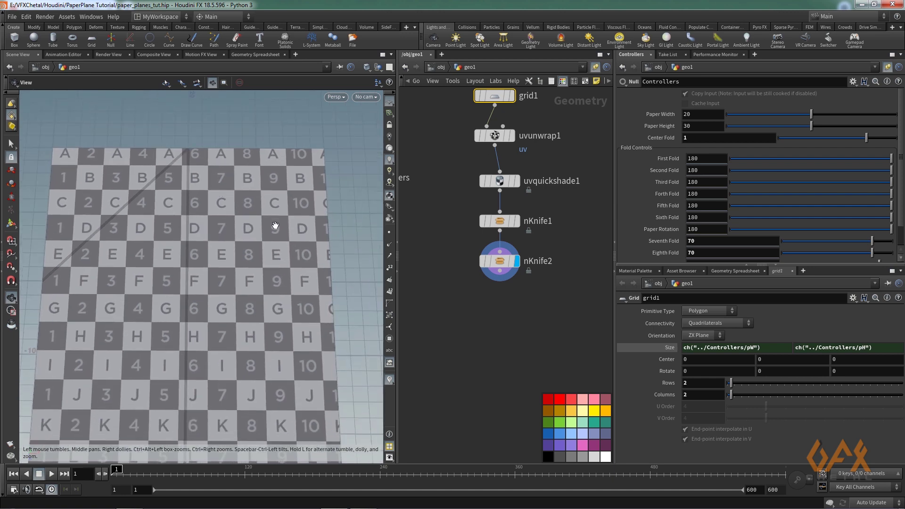
click(502, 262)
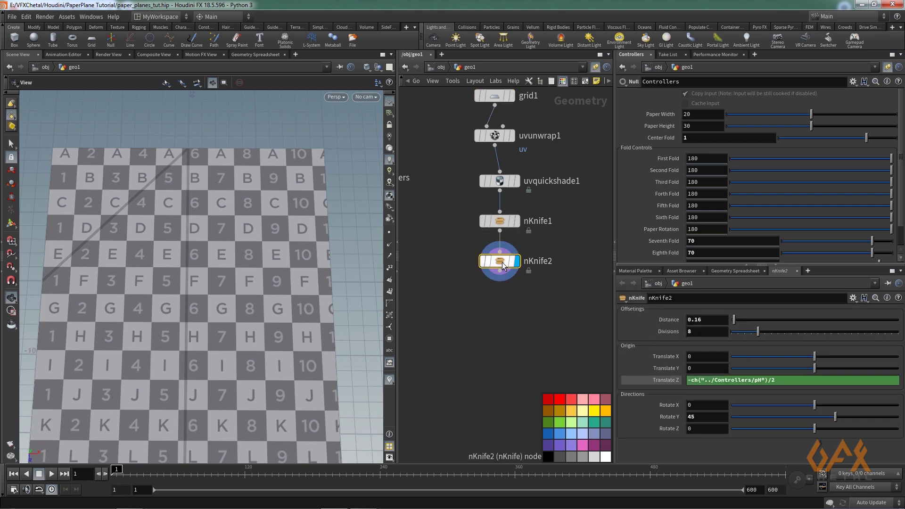
alt+drag(502, 262, 486, 317)
click(501, 272)
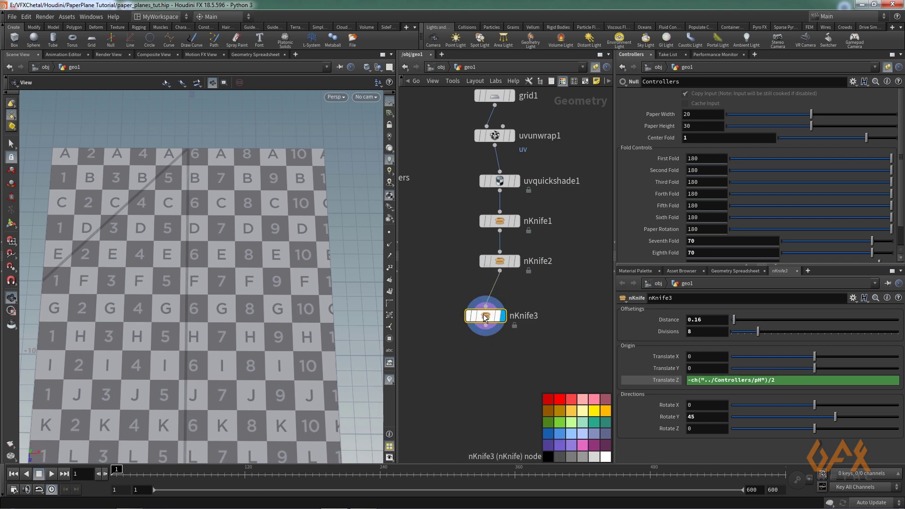
- Set nKnife3's Rotate Y to -45 to mirror the diagonal cut, and show its handle in the viewport
click(690, 418)
text(-)
key(Return)
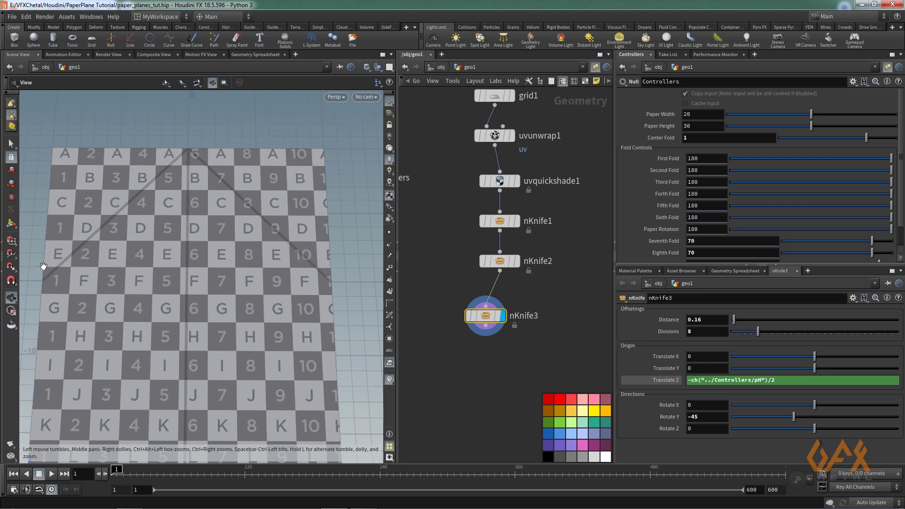
click(11, 224)
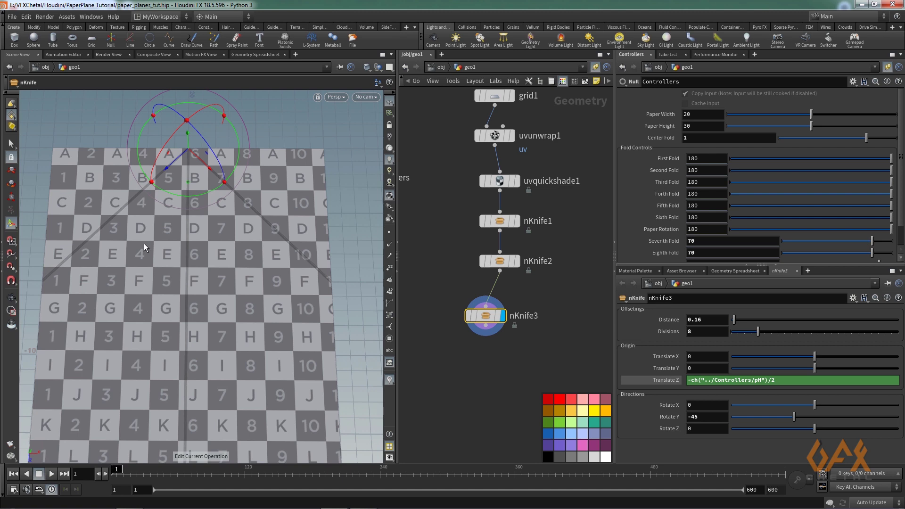
- Align nKnife3 under nKnife2 and add a Bend node after nKnife3
middle_drag(491, 337, 503, 305)
drag(496, 285, 515, 270)
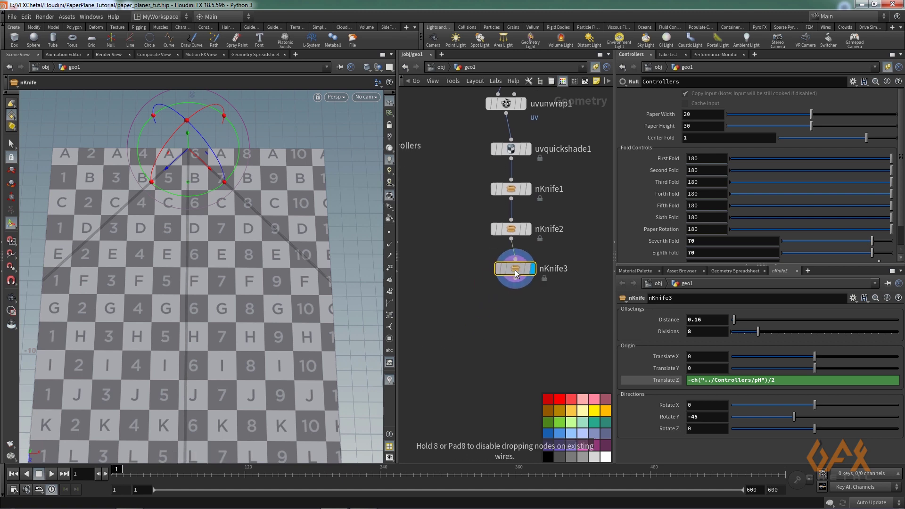
click(516, 281)
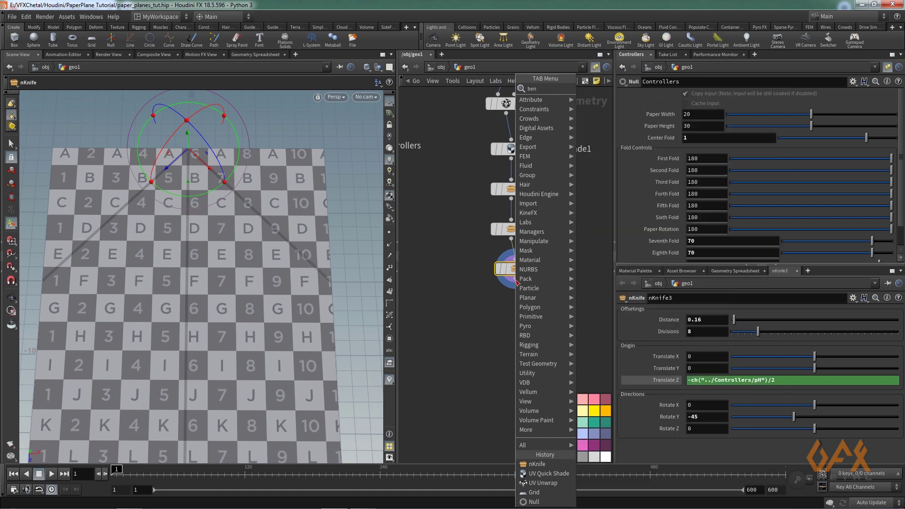
key(Escape)
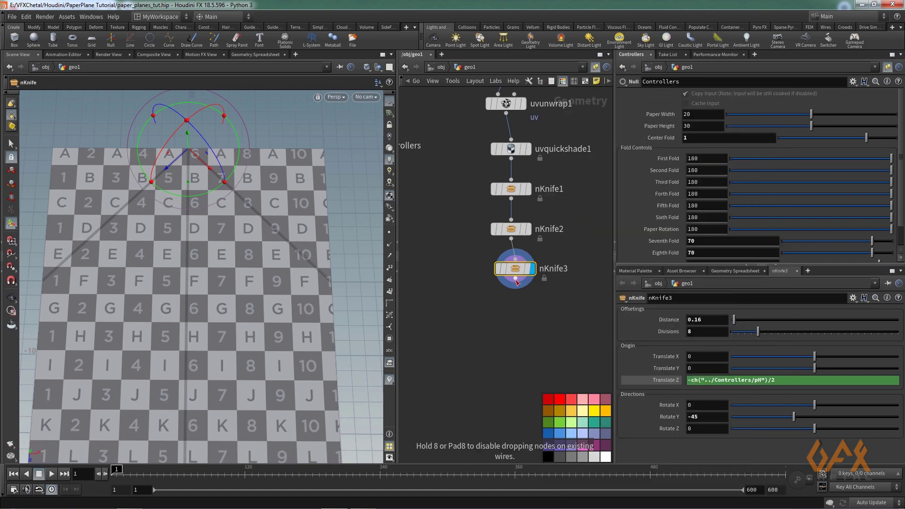
click(517, 311)
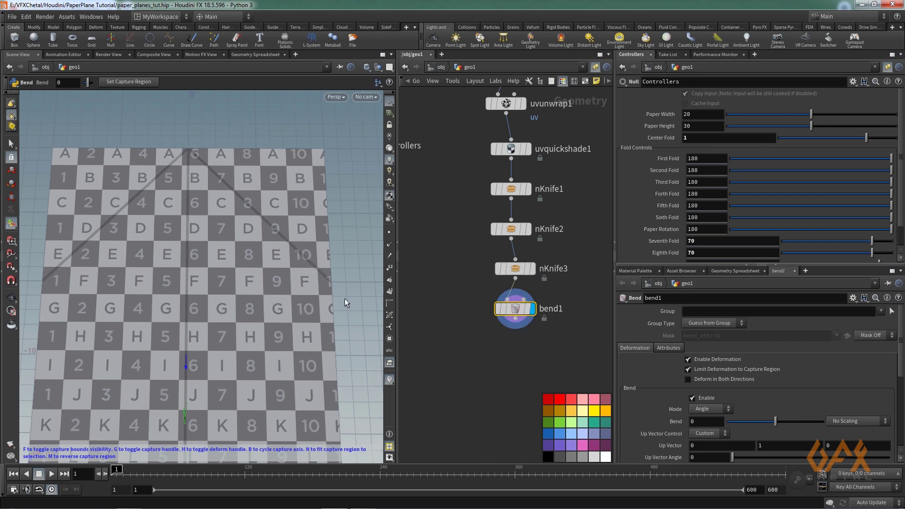
- Reference Paper Height in the third Capture Origin component of bend1 as the negative half height, -ch("../Controllers/pH")/2
alt+right_drag(172, 307, 101, 295)
drag(101, 294, 163, 271)
alt+drag(211, 277, 212, 287)
drag(899, 351, 899, 361)
scroll(900, 361, down, 5)
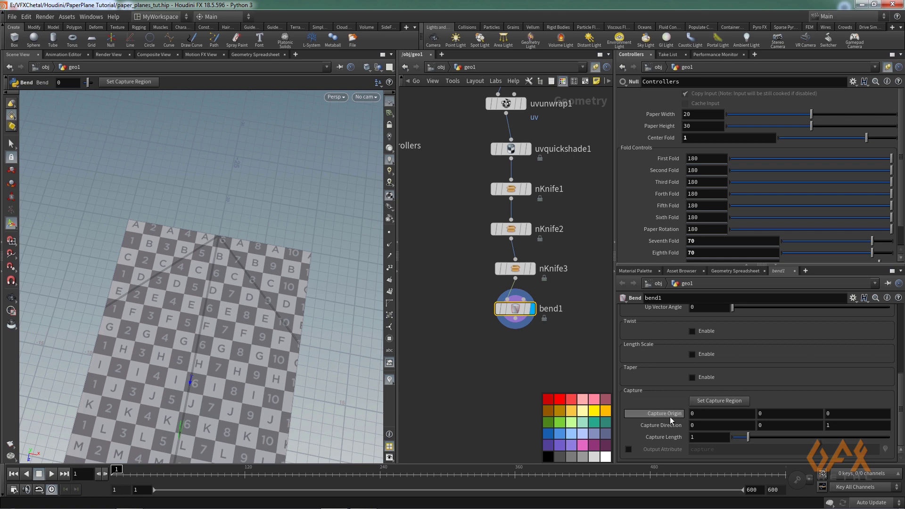
mouse_move(658, 414)
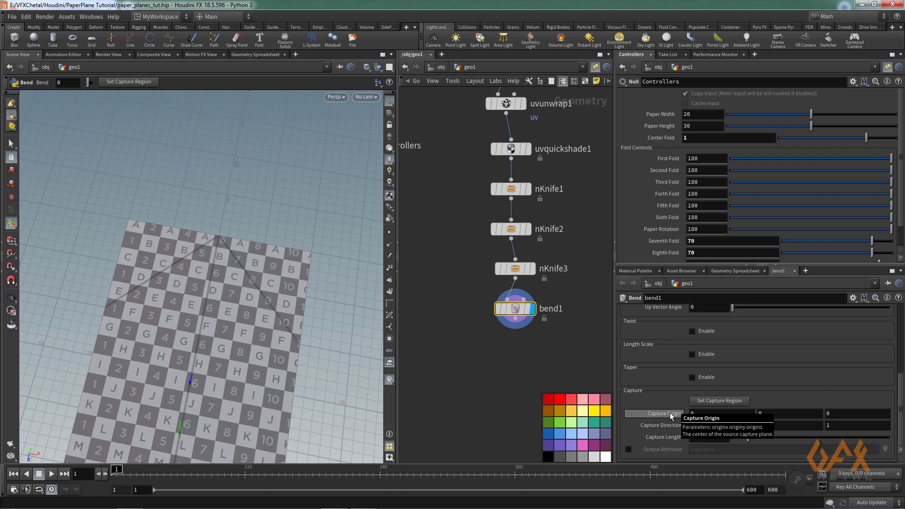
click(686, 126)
right_click(687, 126)
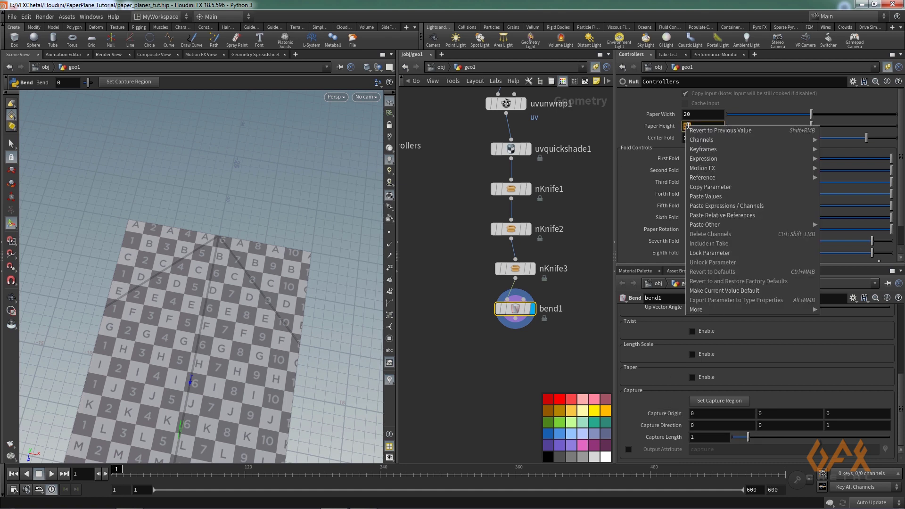
click(700, 188)
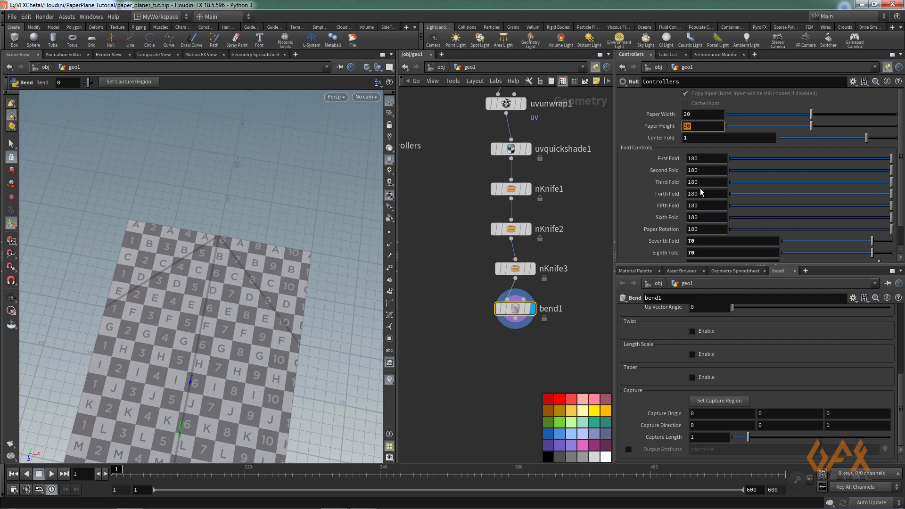
right_click(839, 413)
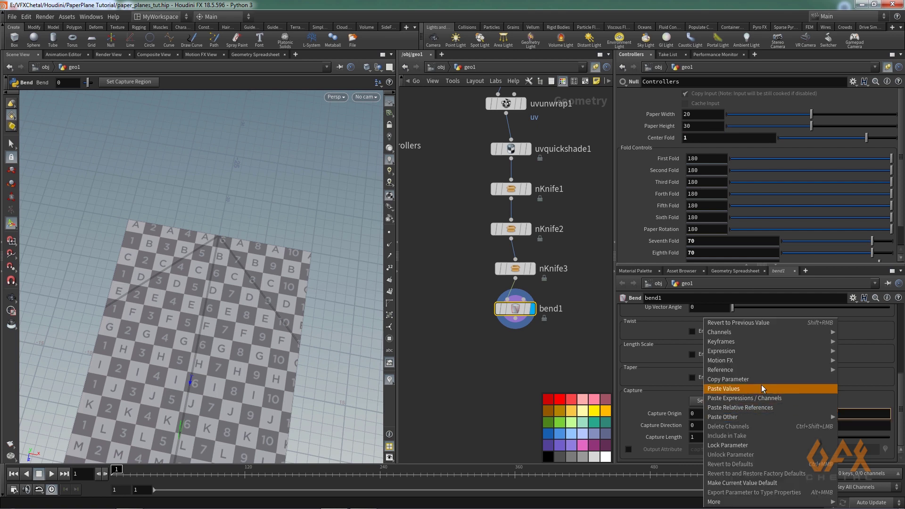
click(737, 408)
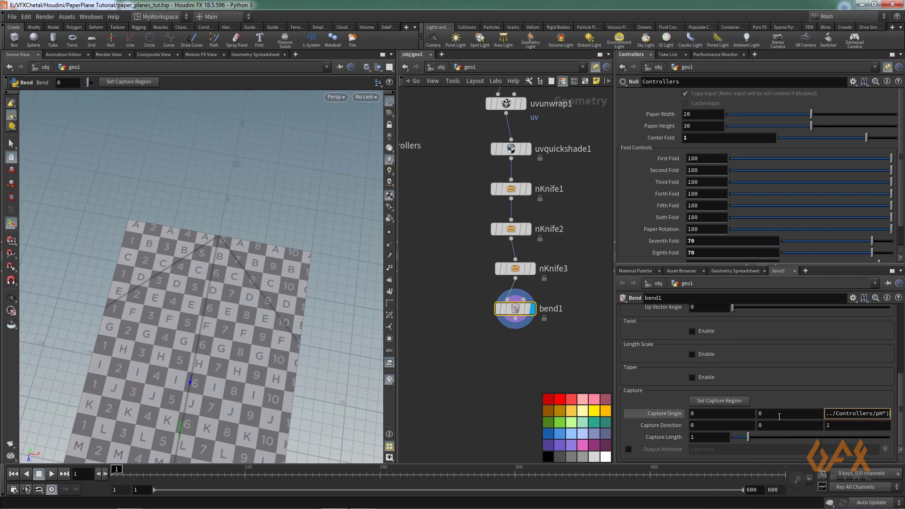
text(/2)
key(Home)
text(-)
key(Return)
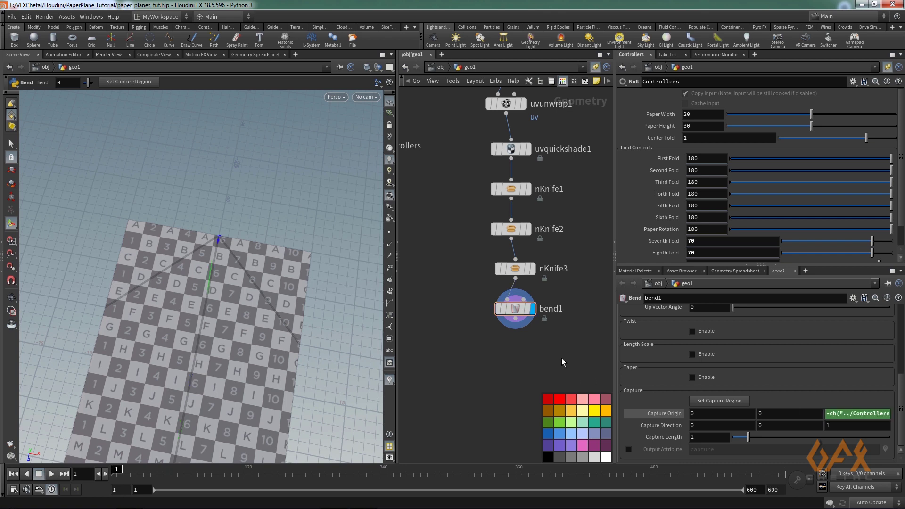
- Set bend1's Capture Direction to -1, 0, -1 so it points diagonally across the corner
alt+drag(288, 278, 247, 269)
scroll(245, 259, up, 2)
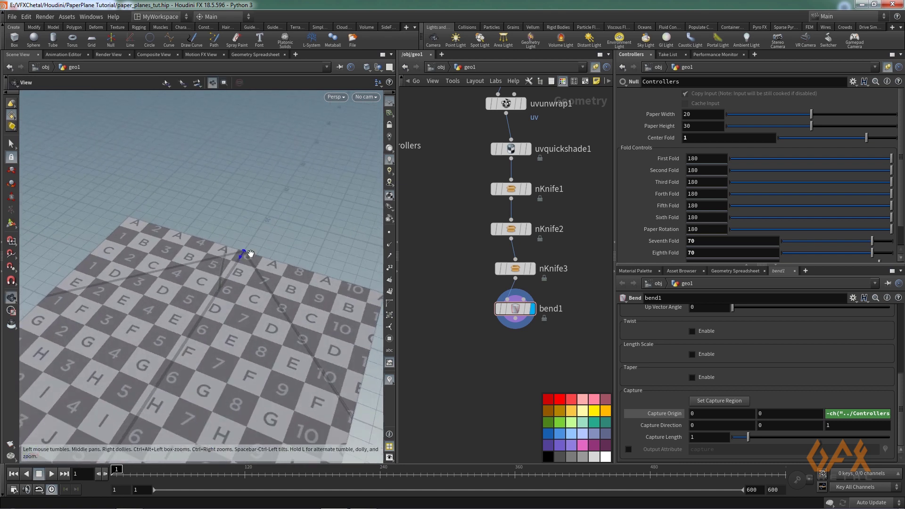
scroll(245, 255, up, 2)
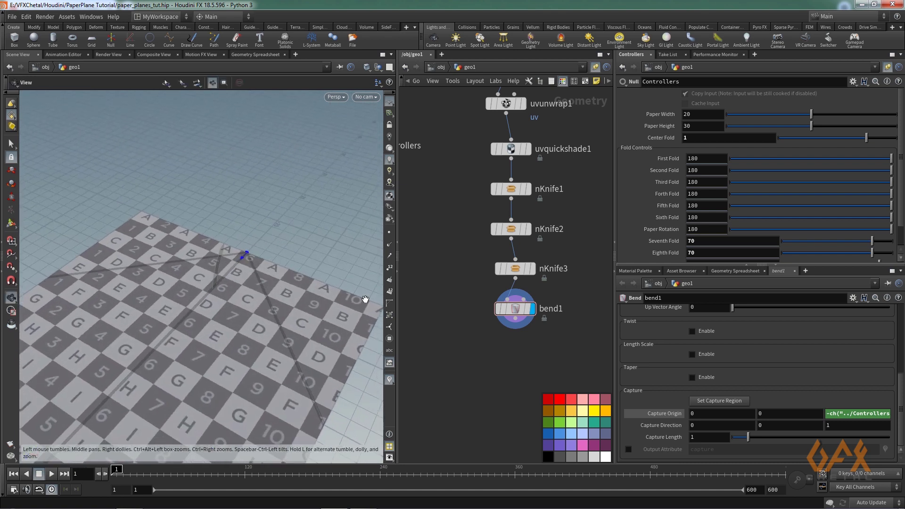
key(Return)
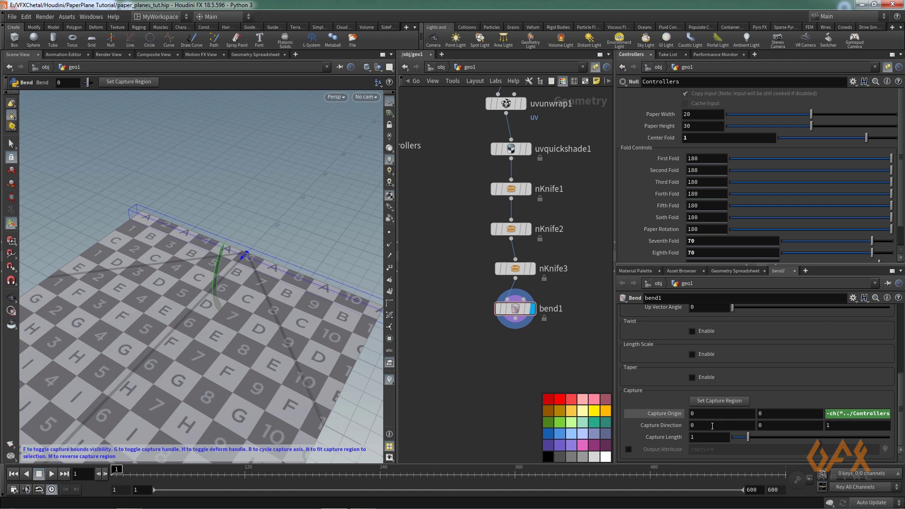
click(706, 426)
text(-1)
click(838, 427)
text(-1)
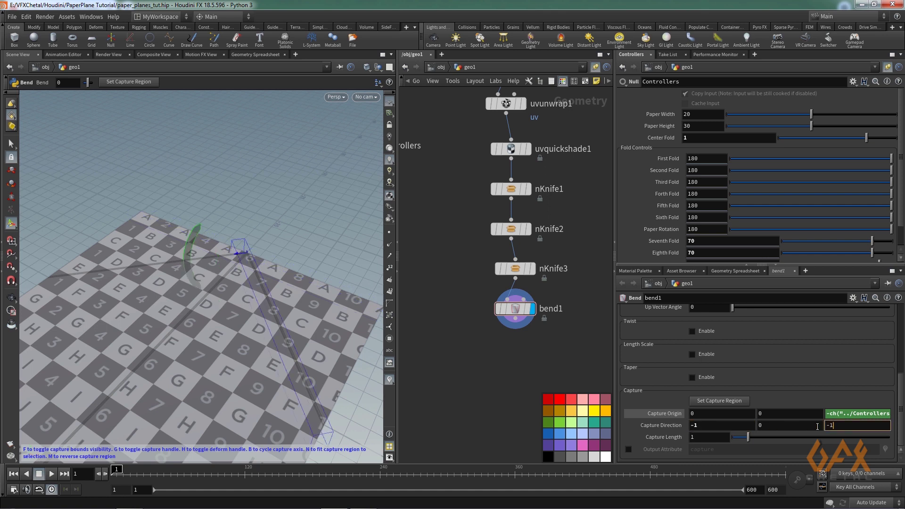
key(Return)
- Set bend1's Capture Length to .01 and its Bend angle to 42.6
alt+drag(305, 337, 114, 248)
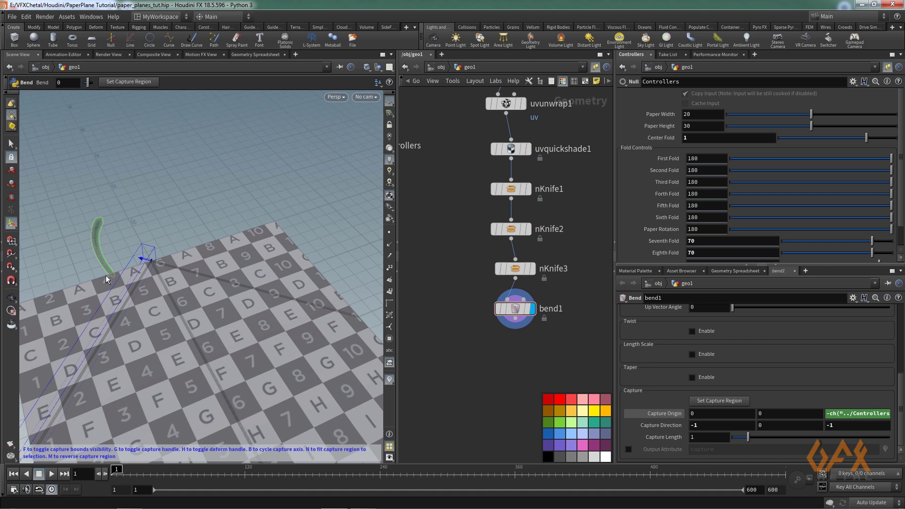
click(699, 437)
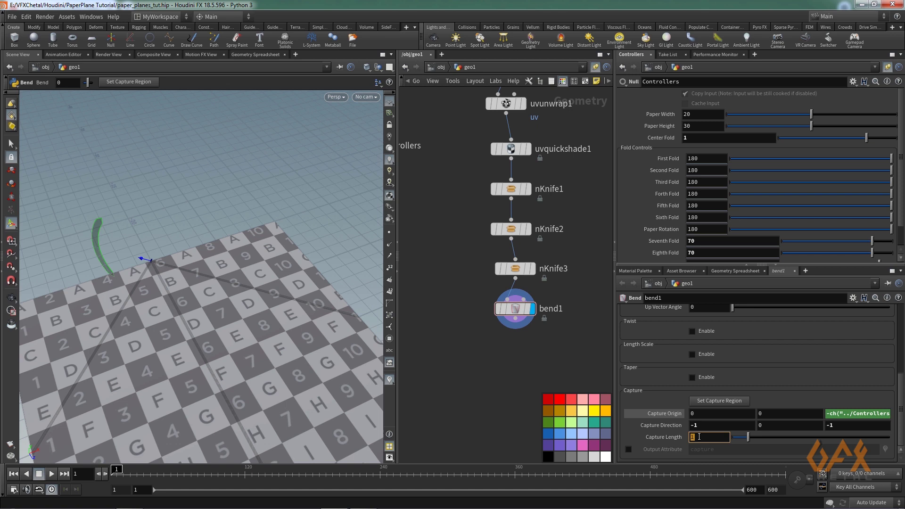
text(.01)
key(Return)
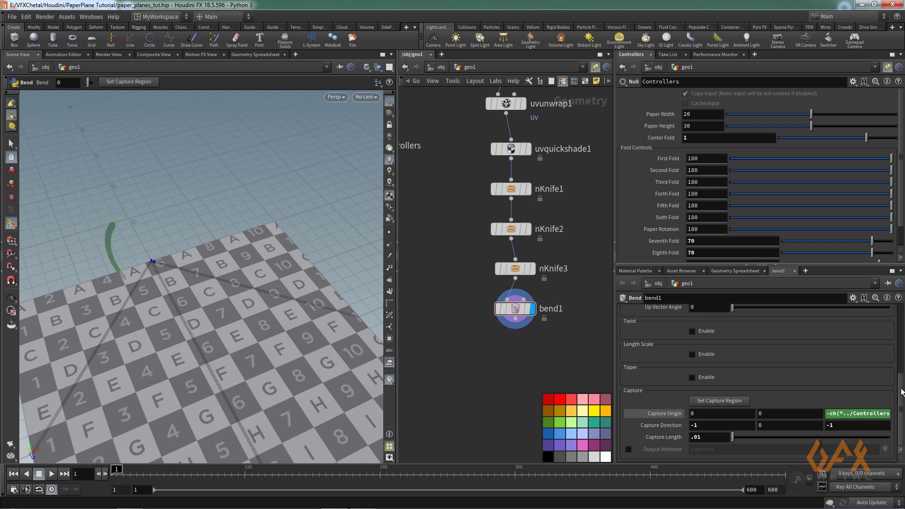
scroll(902, 392, up, 5)
drag(776, 383, 798, 380)
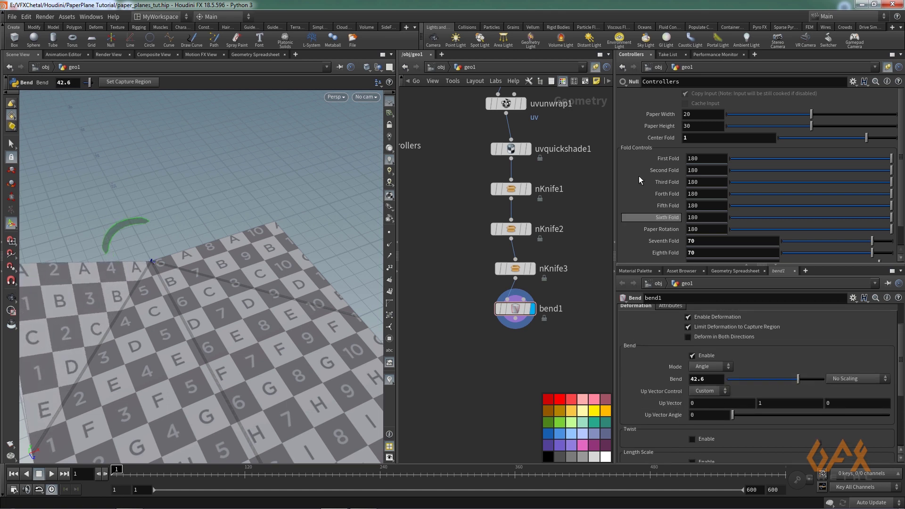
- Link bend1's Bend angle to the First Fold control with a relative reference, and try the fold through its range, ending at 180
click(691, 159)
right_click(691, 158)
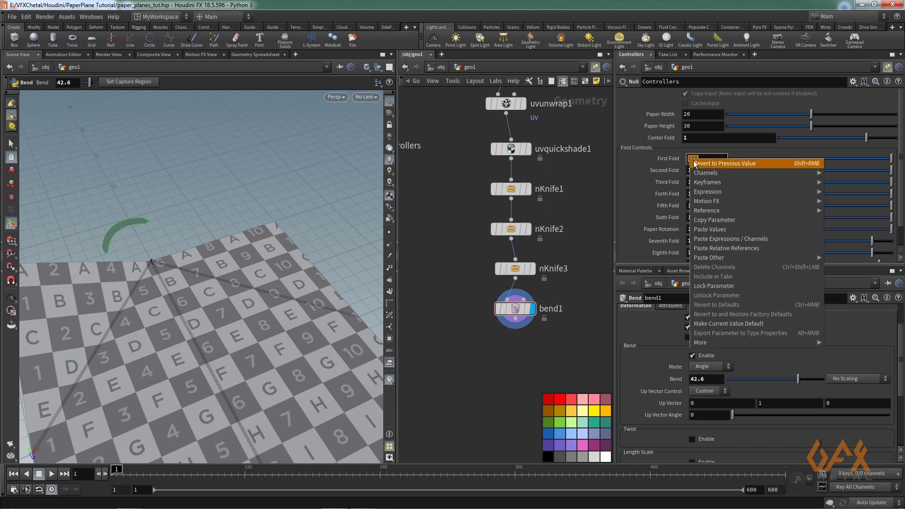
click(706, 220)
click(700, 379)
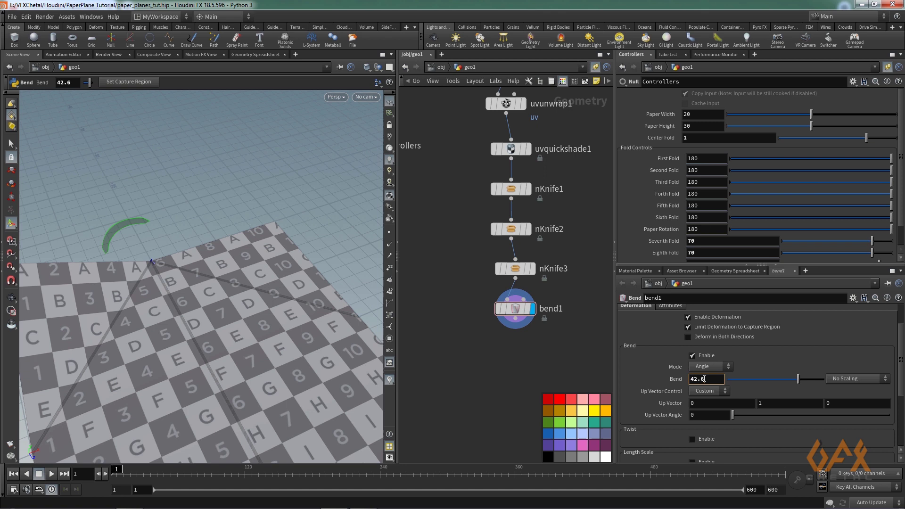
right_click(701, 379)
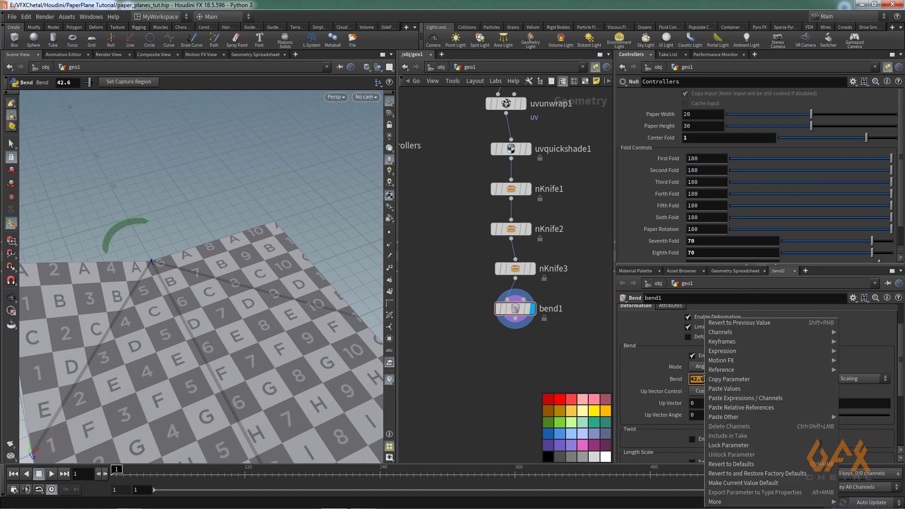
click(723, 407)
key(Return)
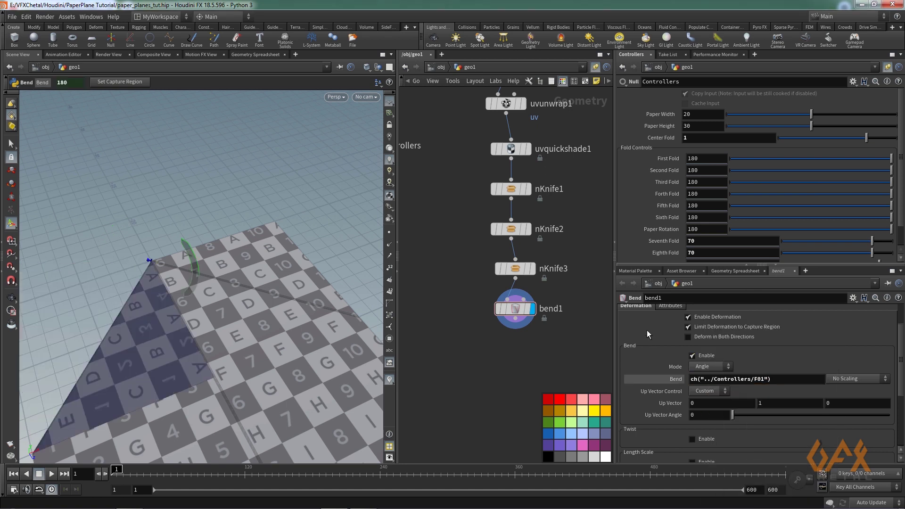
mouse_move(881, 160)
mouse_down()
mouse_move(754, 173)
mouse_move(745, 158)
mouse_move(893, 174)
mouse_up()
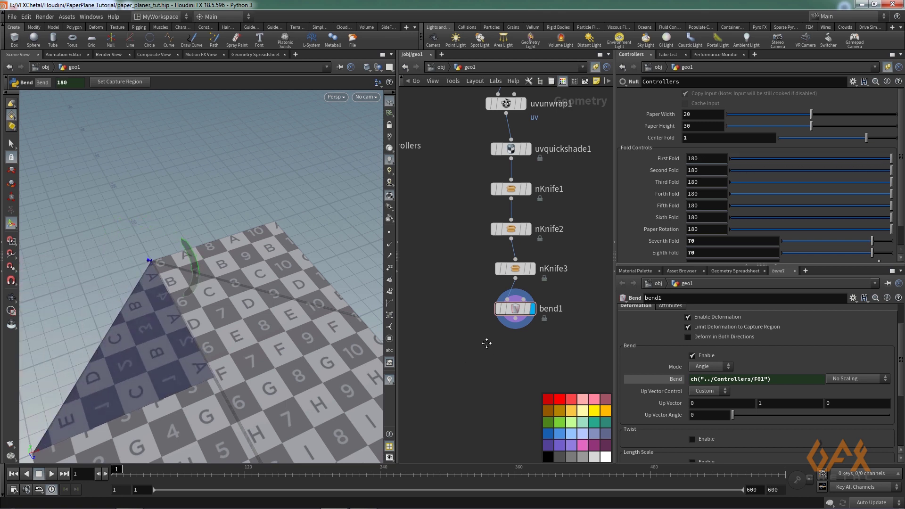
- Duplicate the bend1 node below the original and wire bend1's output into the copy
middle_drag(519, 313, 494, 279)
mouse_move(494, 280)
alt+drag(490, 276, 466, 331)
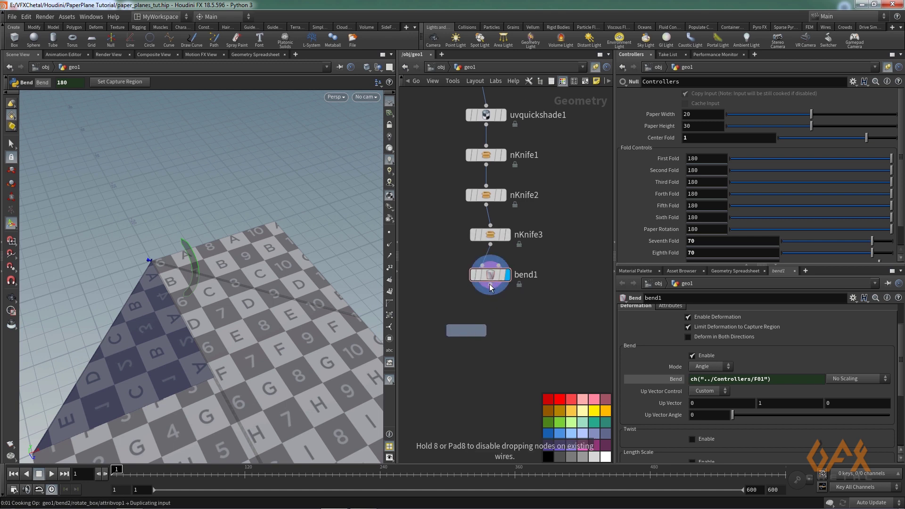
drag(490, 284, 458, 320)
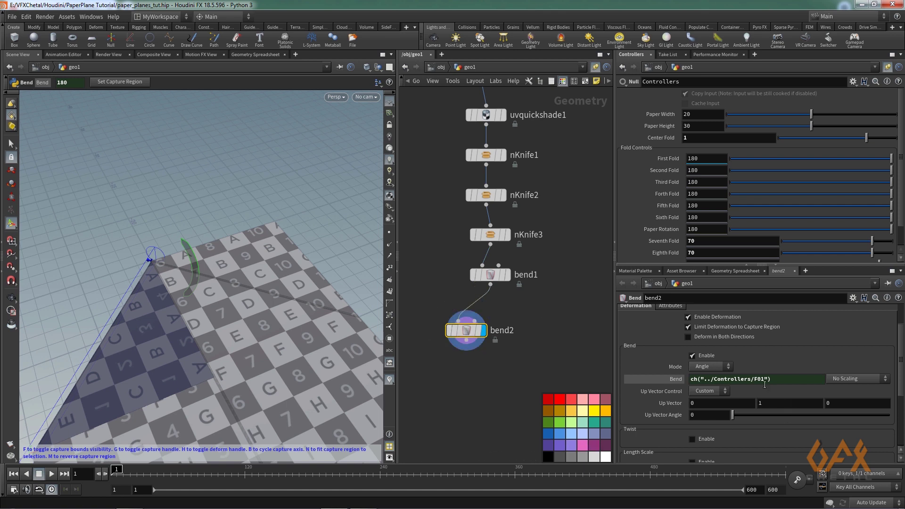
- Change bend2's Bend reference to ch("../Controllers/F02") and set its Capture Direction to 1, 0, -1
click(765, 381)
key(BackSpace)
text(2)
drag(902, 344, 902, 404)
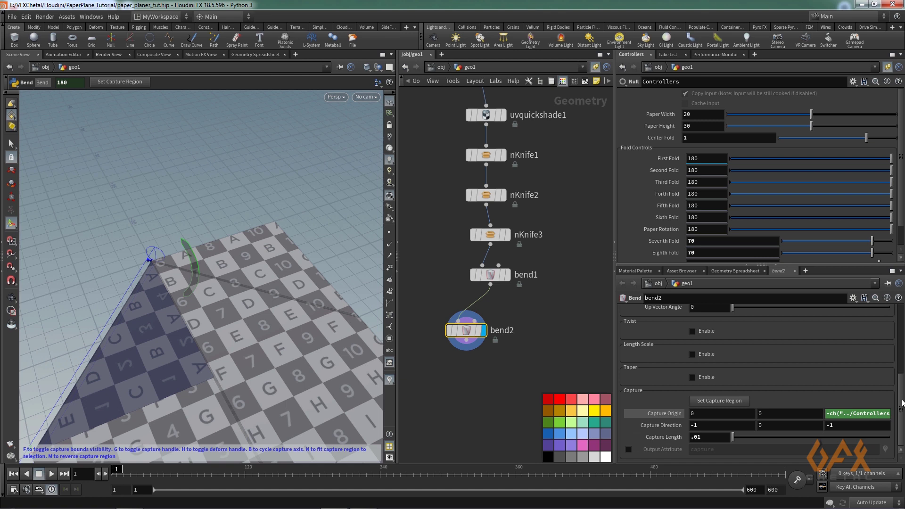
click(694, 425)
key(BackSpace)
click(577, 351)
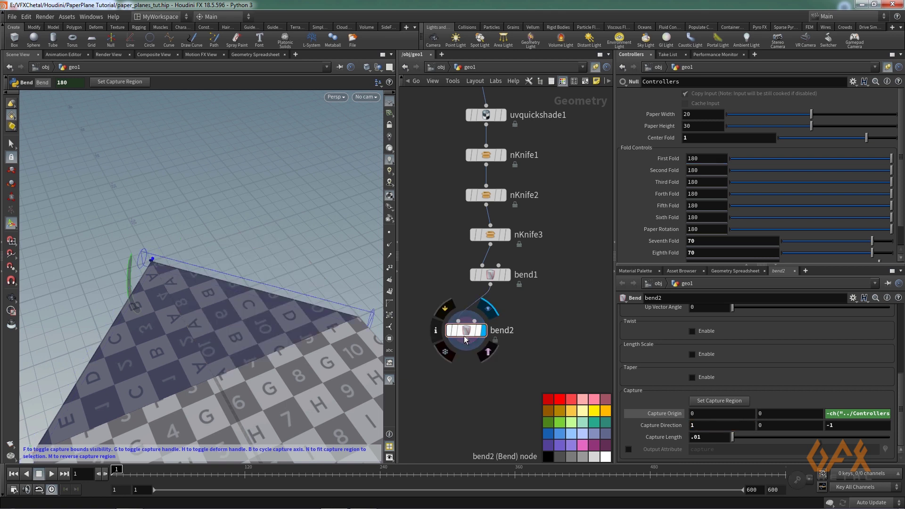
- Try the Second Fold control through its range, ending at 180, and save the scene
drag(748, 169, 904, 173)
alt+middle_drag(274, 266, 257, 214)
alt+right_drag(258, 214, 189, 301)
key(ctrl+s)
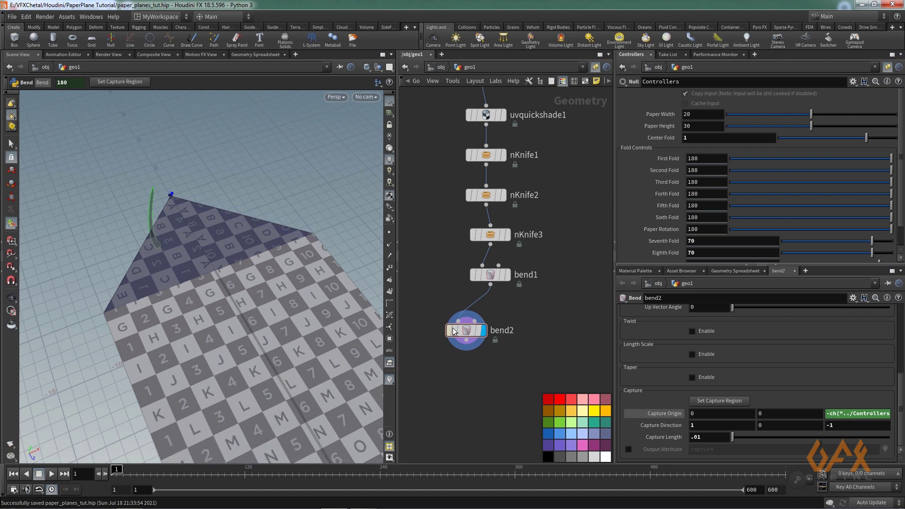
- Align bend2 under bend1 and add an nKnife node after it
drag(464, 329, 489, 313)
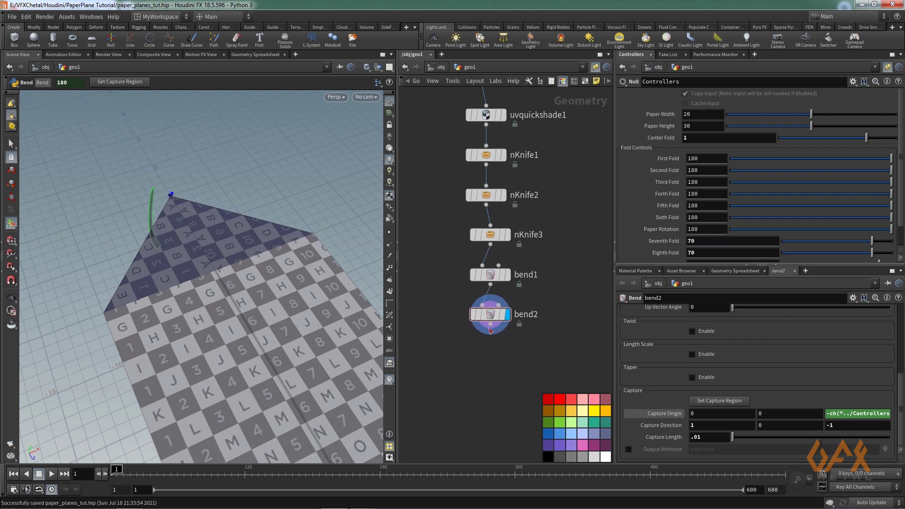
key(Tab)
text(nkni)
key(Return)
key(Return)
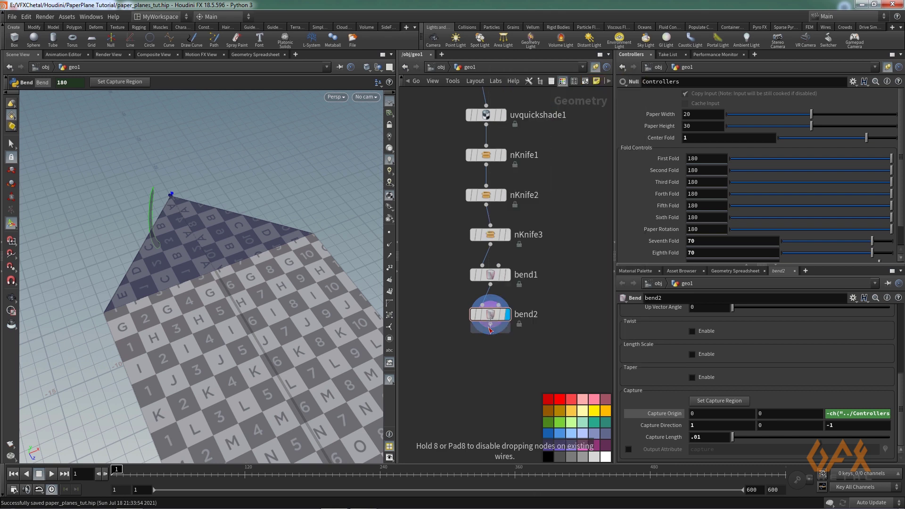
- Link nKnife4's Translate Z to the Center Fold control with a relative reference
right_click(685, 138)
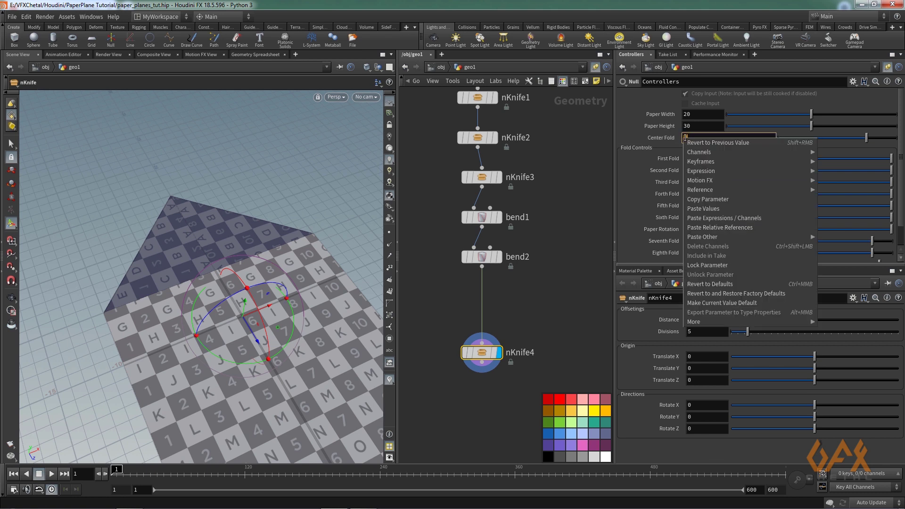
click(698, 200)
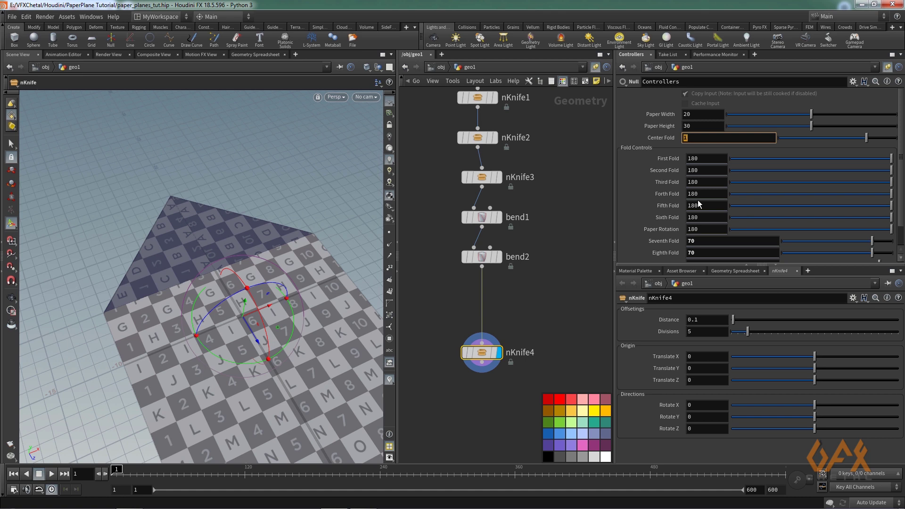
click(689, 380)
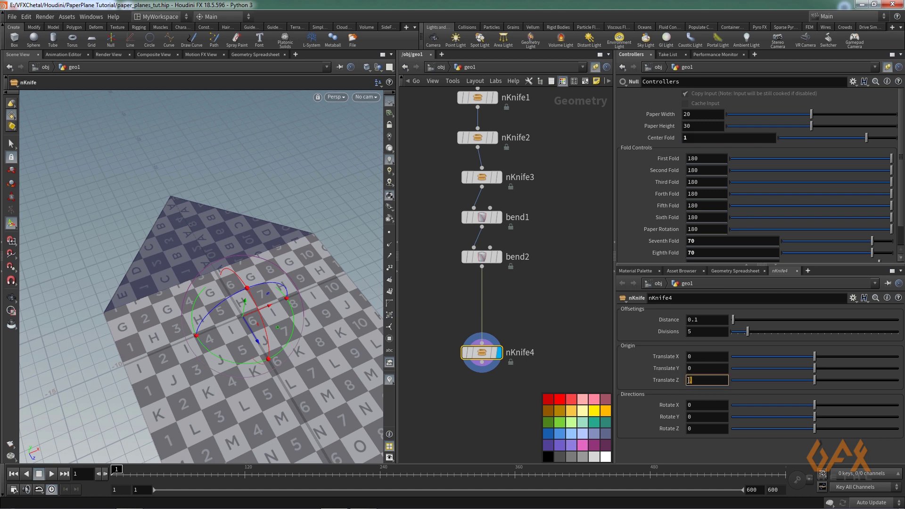
right_click(692, 379)
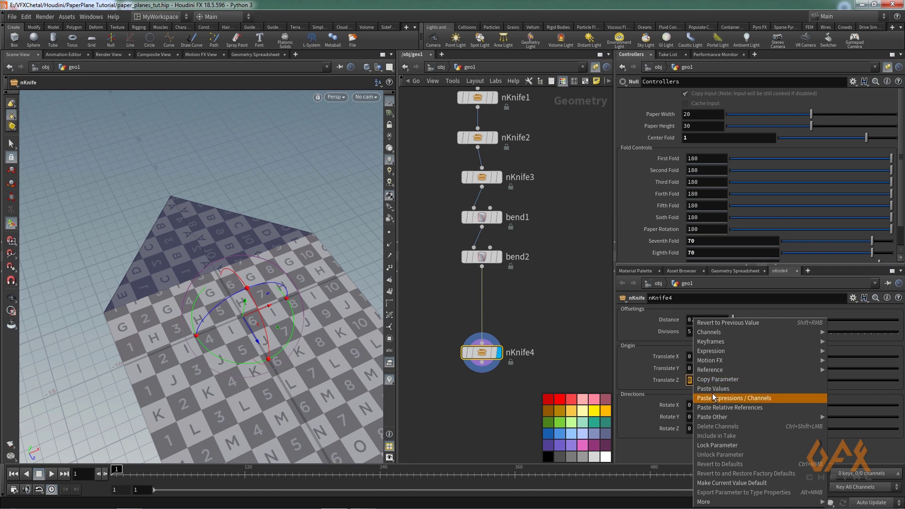
click(720, 408)
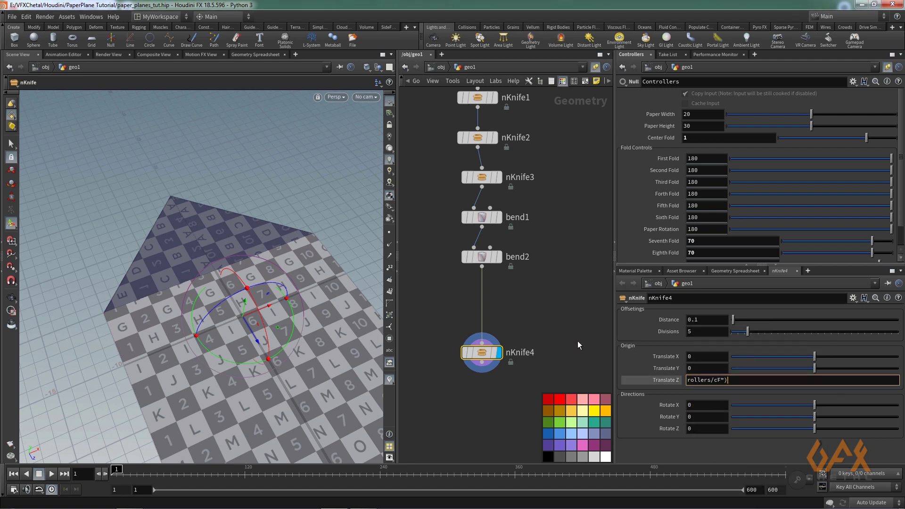
key(Return)
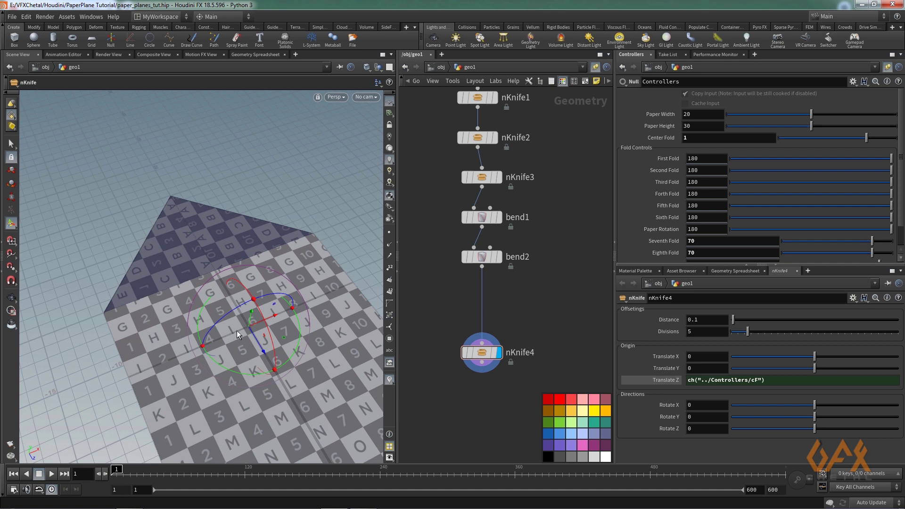
- Add a Bend node after nKnife4
middle_drag(495, 388, 485, 294)
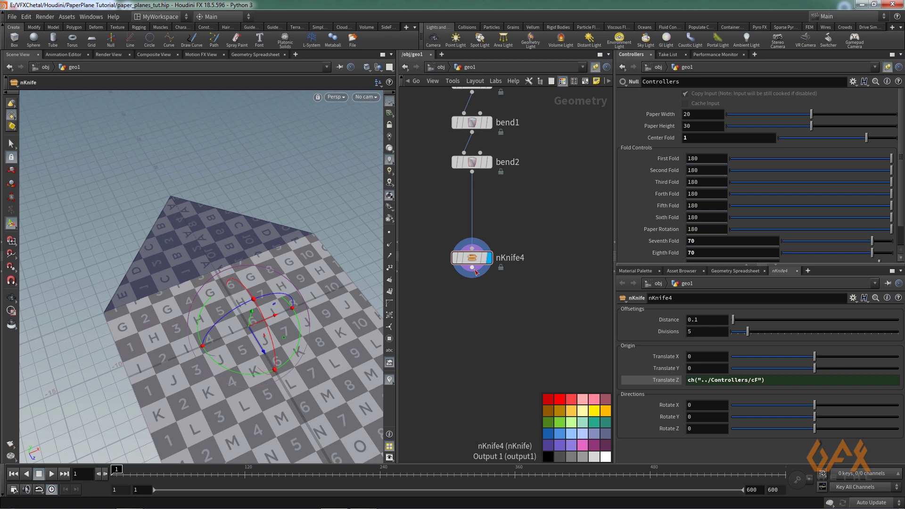
click(474, 270)
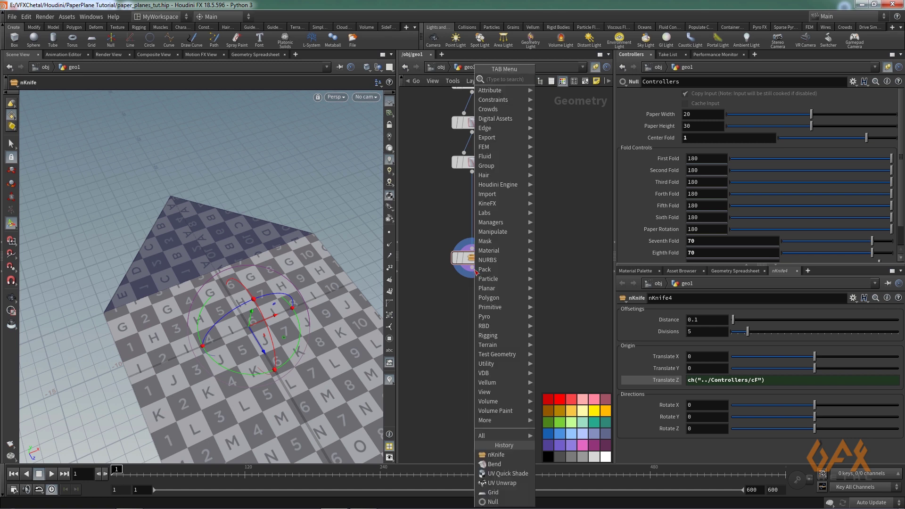
text(ben)
key(Return)
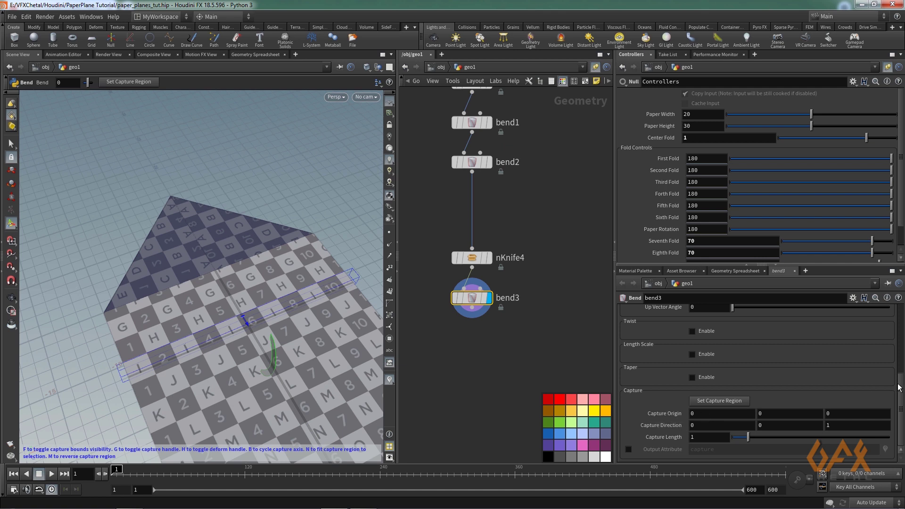
- Link the third Capture Origin component of bend3 to the Center Fold control with a relative reference
scroll(898, 387, up, 5)
scroll(898, 387, down, 5)
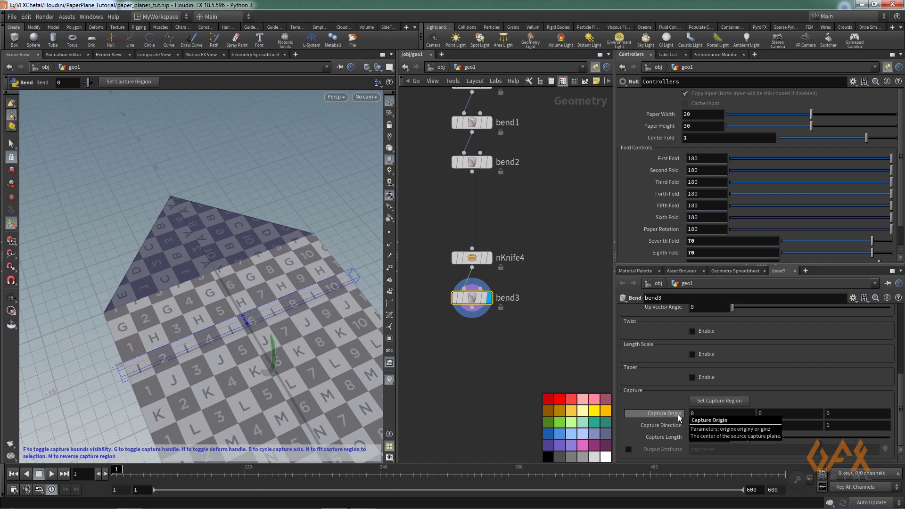
click(821, 413)
right_click(825, 413)
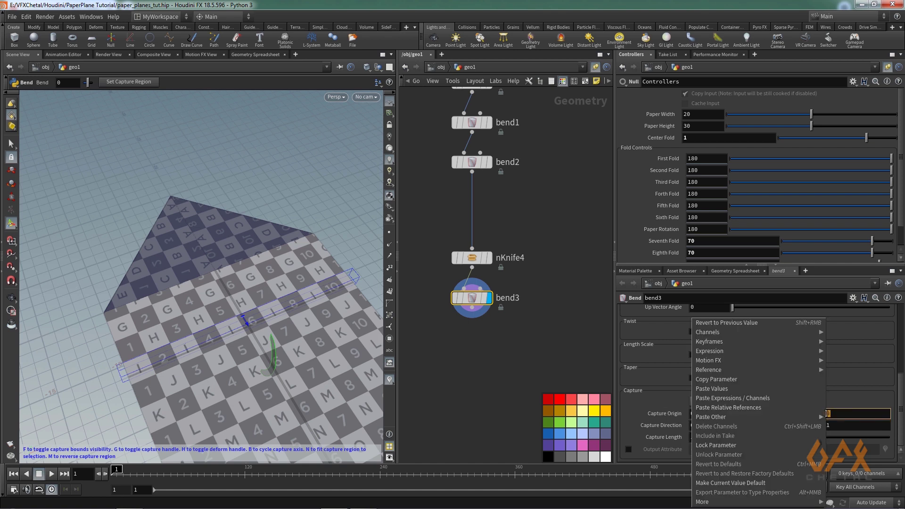
click(755, 409)
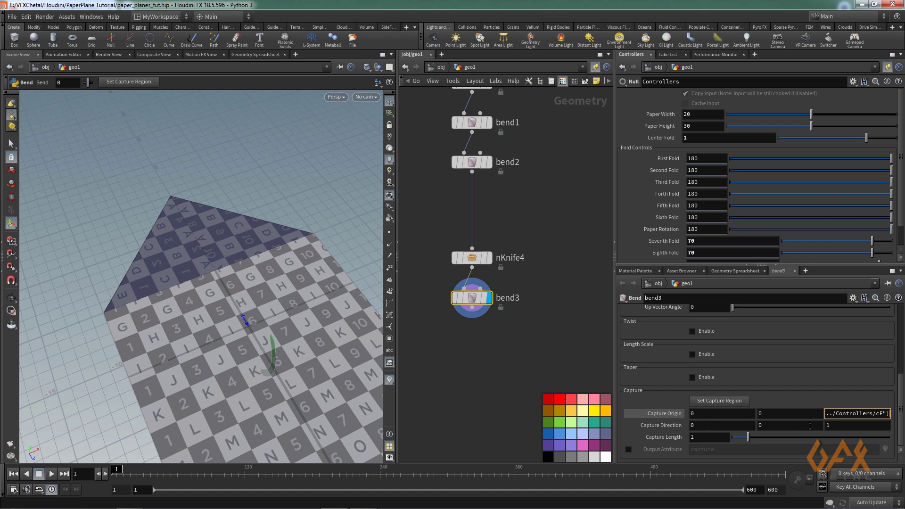
- Set bend3's Capture Direction to 0, 0, -1 and its Capture Length to .02
click(829, 425)
text(-)
key(Return)
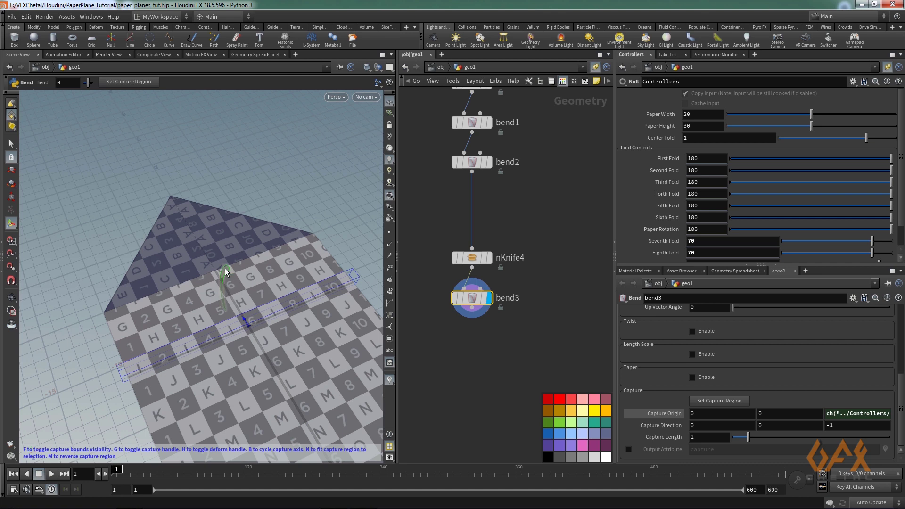
click(705, 435)
text(.0)
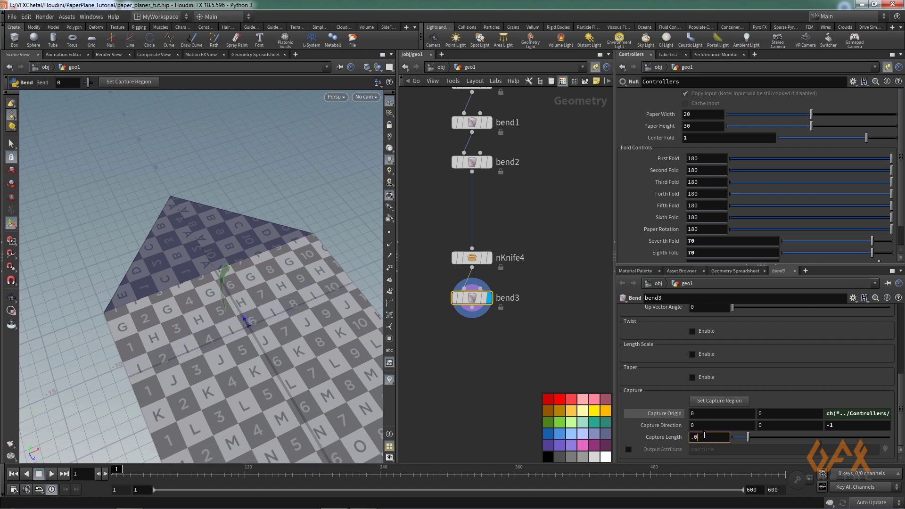
key(Return)
key(Return)
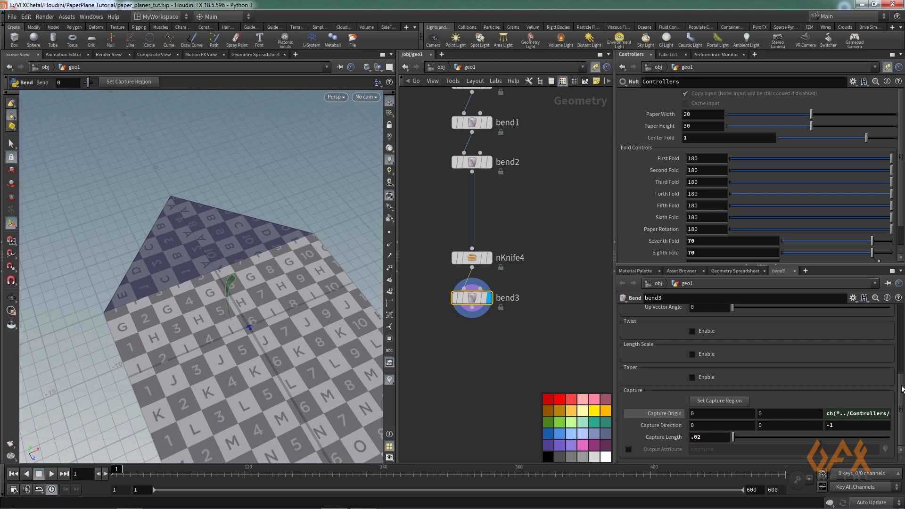
- Link bend3's Bend angle to the Third Fold control with a relative reference
drag(901, 390, 904, 347)
scroll(699, 390, up, 3)
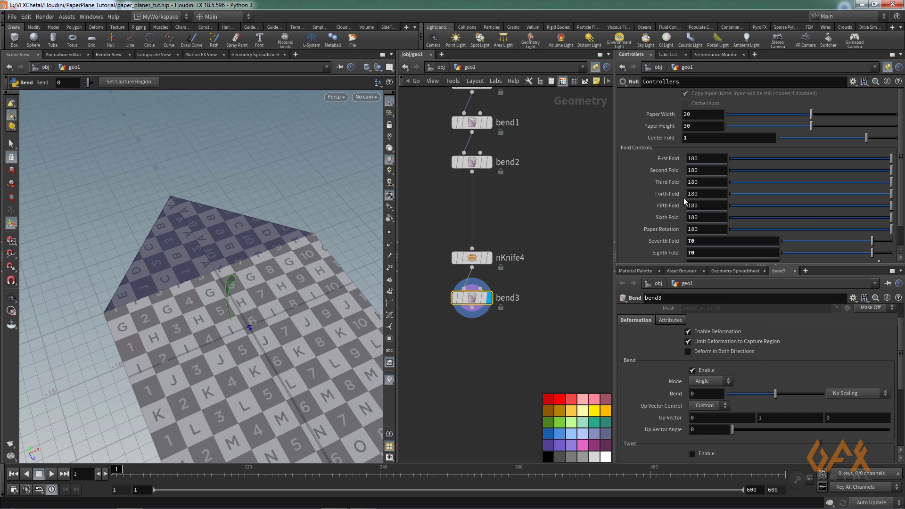
double_click(693, 182)
right_click(693, 182)
click(707, 239)
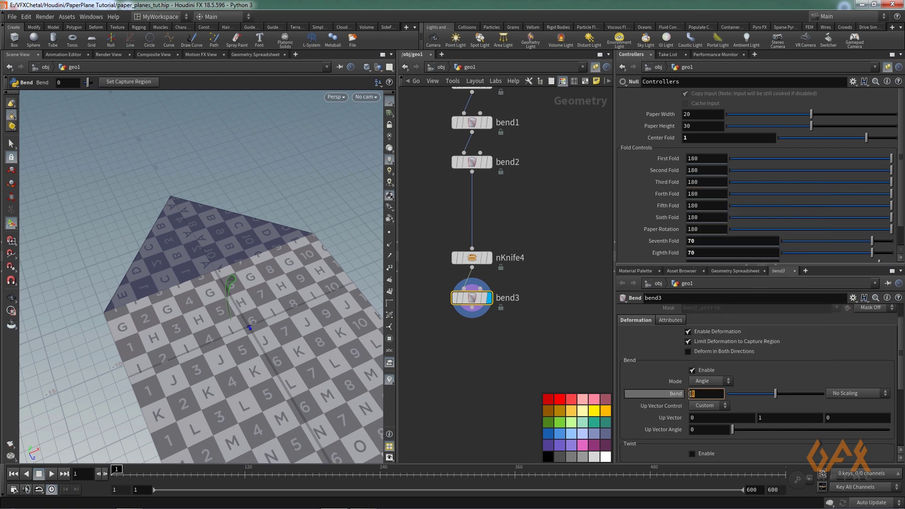
right_click(698, 395)
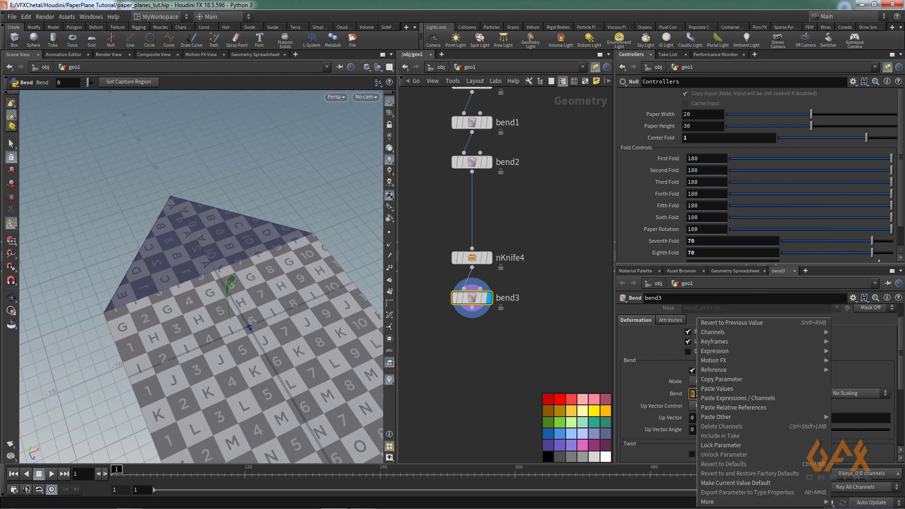
click(717, 408)
key(Return)
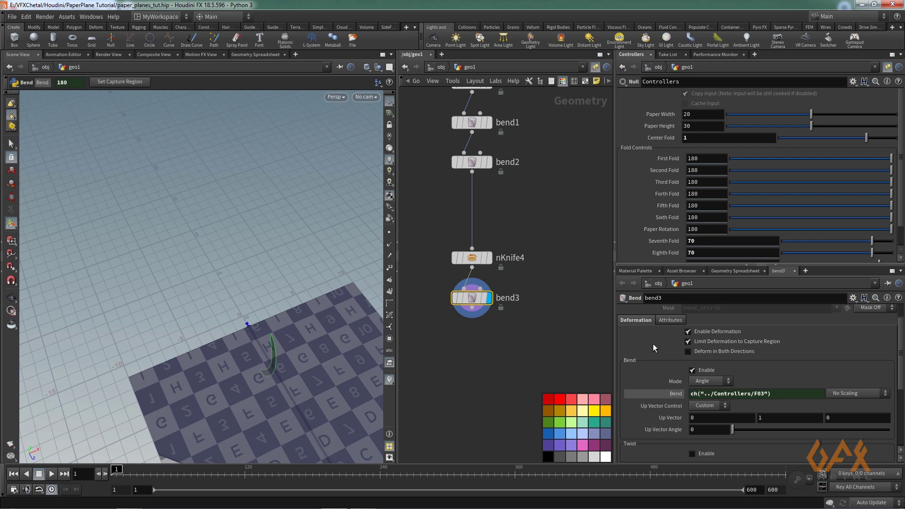
- Inspect the whole folded sheet while trying the Third Fold control through its range, ending at 180
alt+right_drag(267, 251, 210, 259)
alt+middle_drag(236, 295, 208, 267)
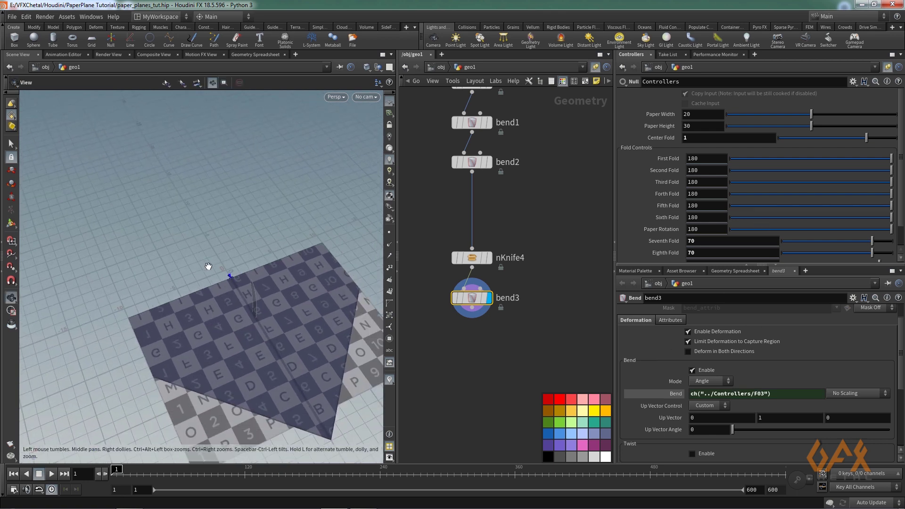
alt+right_drag(234, 274, 198, 265)
alt+middle_drag(200, 266, 146, 208)
drag(776, 184, 893, 184)
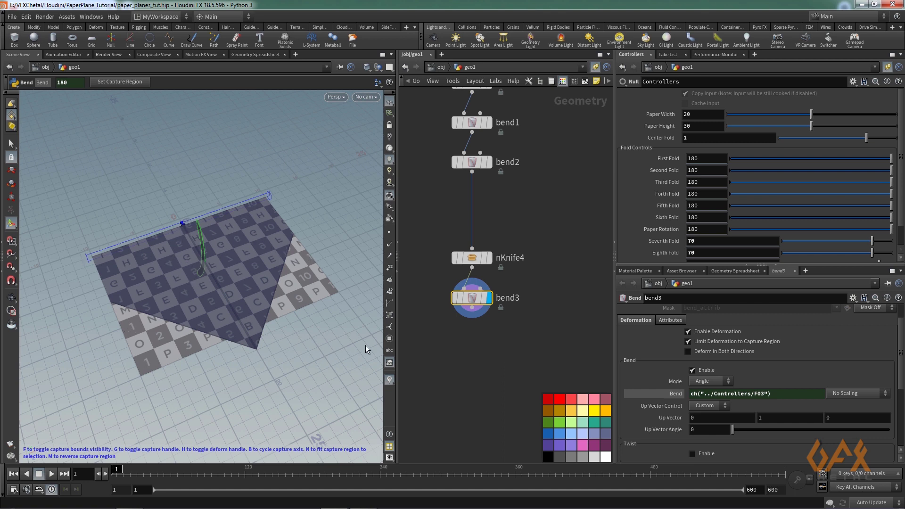
- Add an nKnife node wired directly after bend3
middle_drag(484, 338, 500, 300)
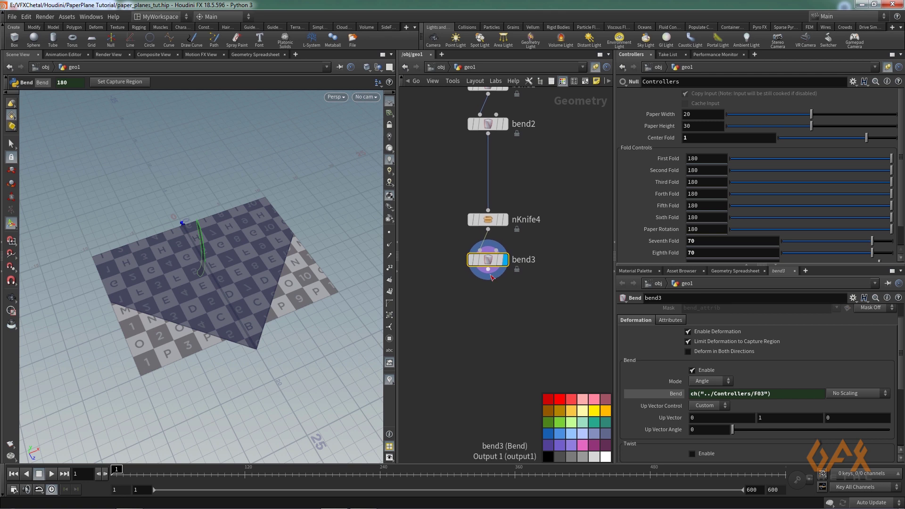
key(Tab)
text(n)
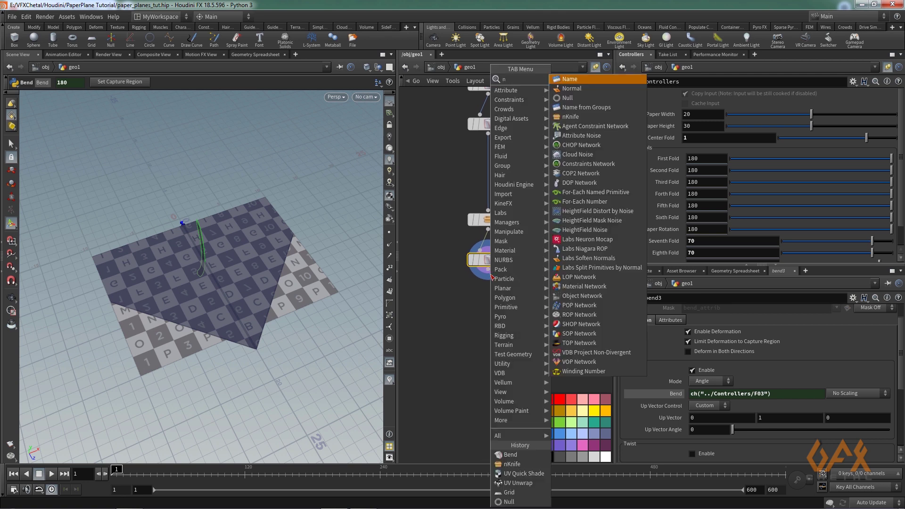
text(k)
key(Return)
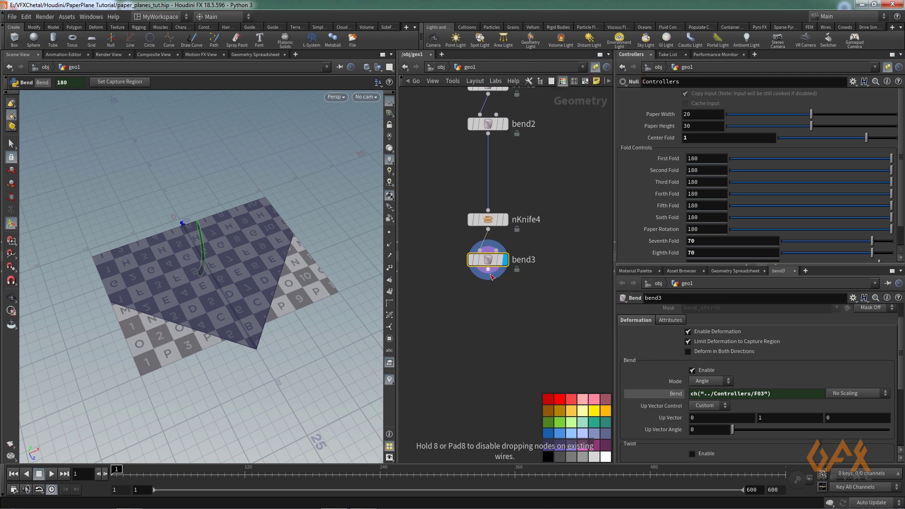
click(488, 299)
- Set nKnife5's Offsetings Distance to 0.2 and its Divisions to 8
click(703, 320)
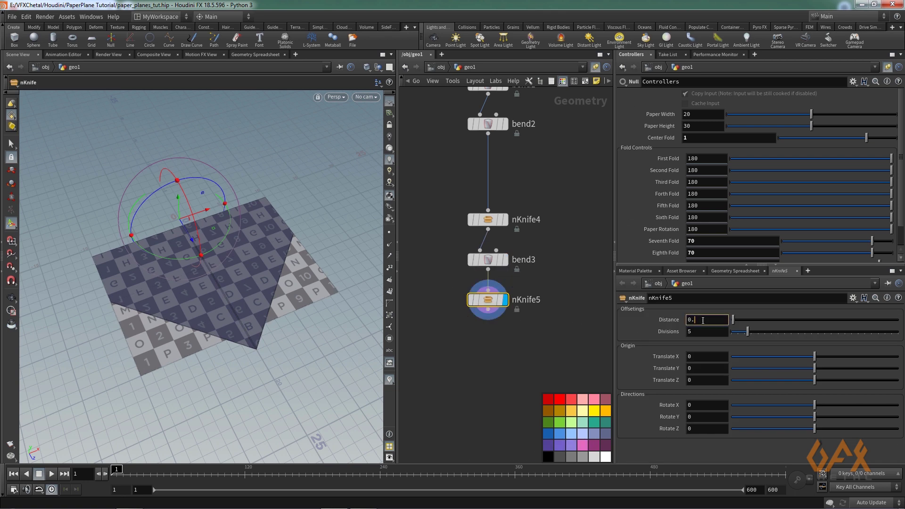
click(702, 331)
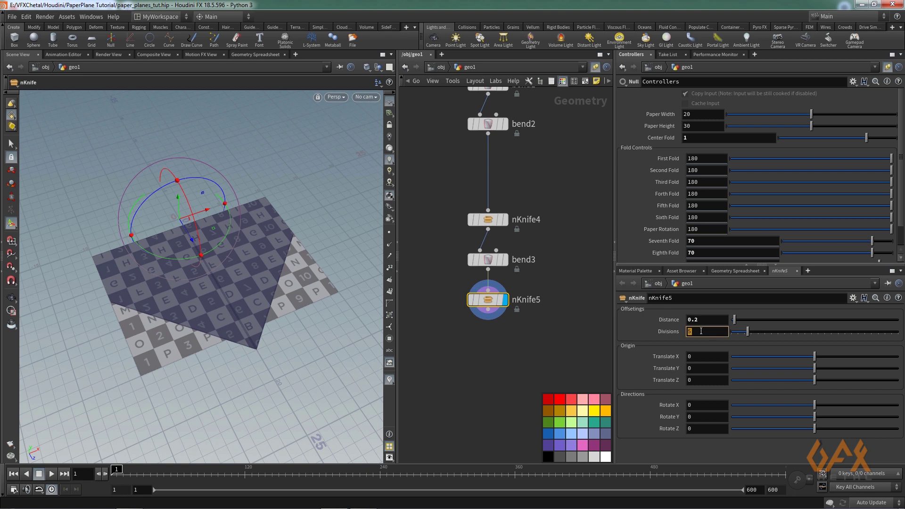
key(Return)
- Link nKnife5's Translate Z to the Center Fold control with a relative reference and set its Rotate Y to 45
right_click(684, 137)
click(707, 198)
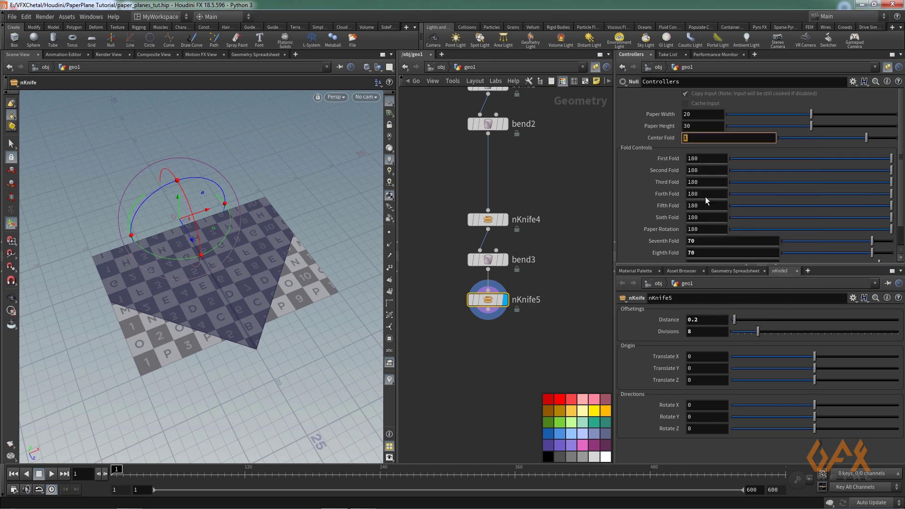
right_click(696, 380)
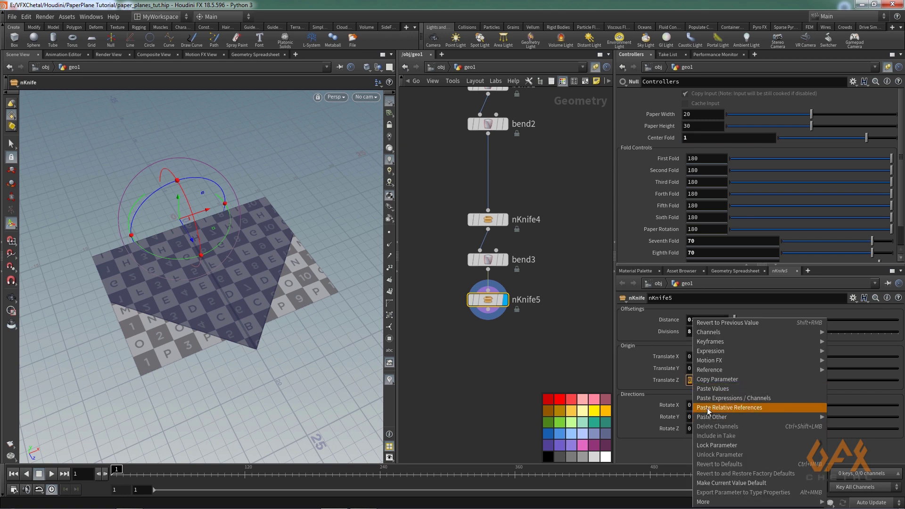
click(726, 407)
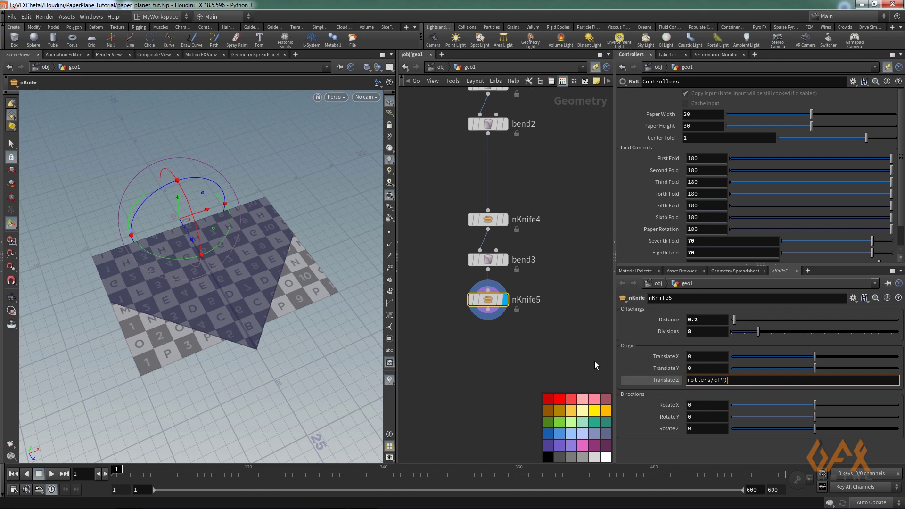
key(Return)
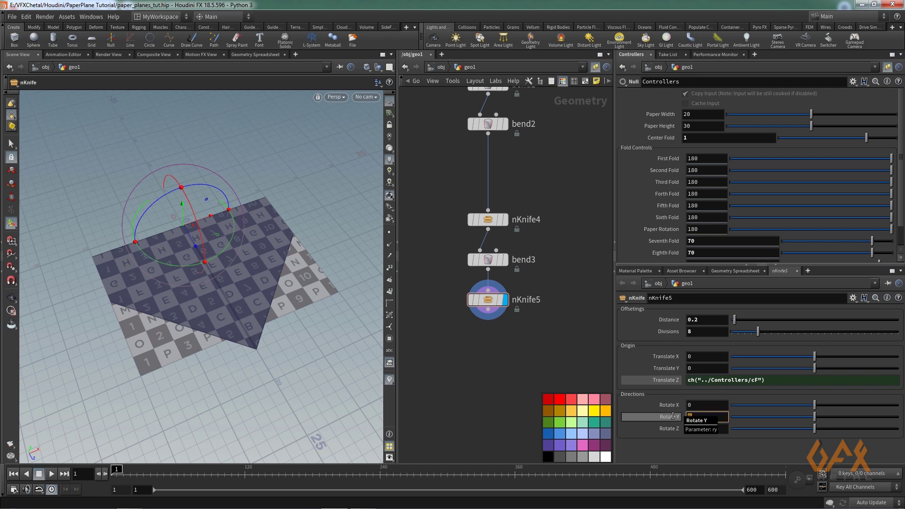
key(Return)
alt+right_drag(116, 311, 191, 308)
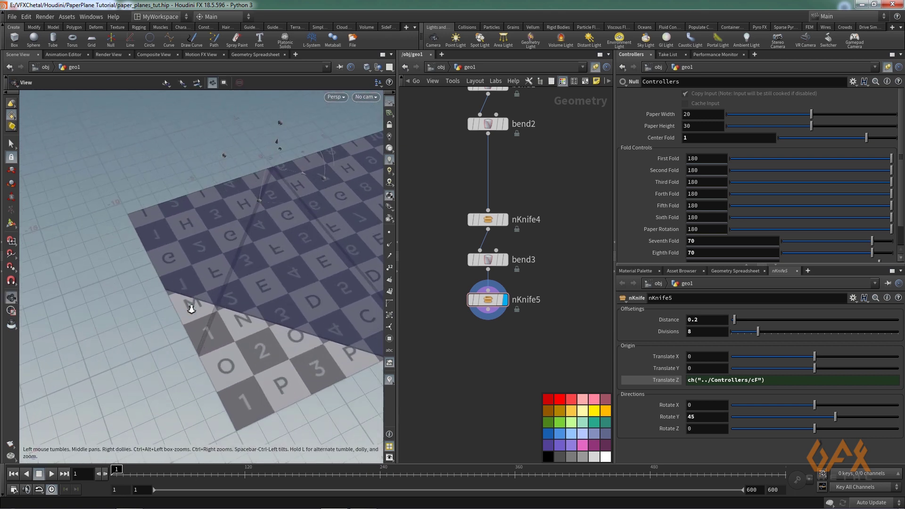
- Duplicate nKnife5, wire the copy after it, and set the copy's Rotate Y to -45
middle_drag(504, 359, 509, 335)
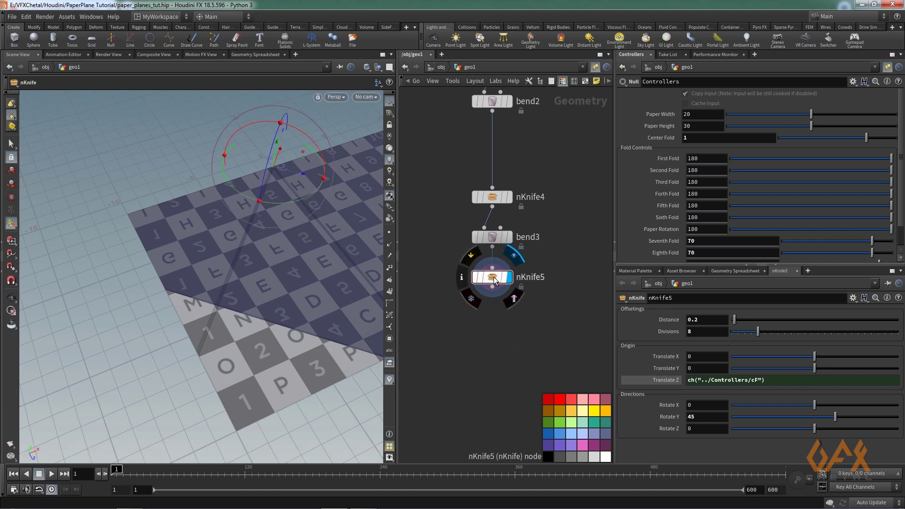
drag(494, 279, 465, 343)
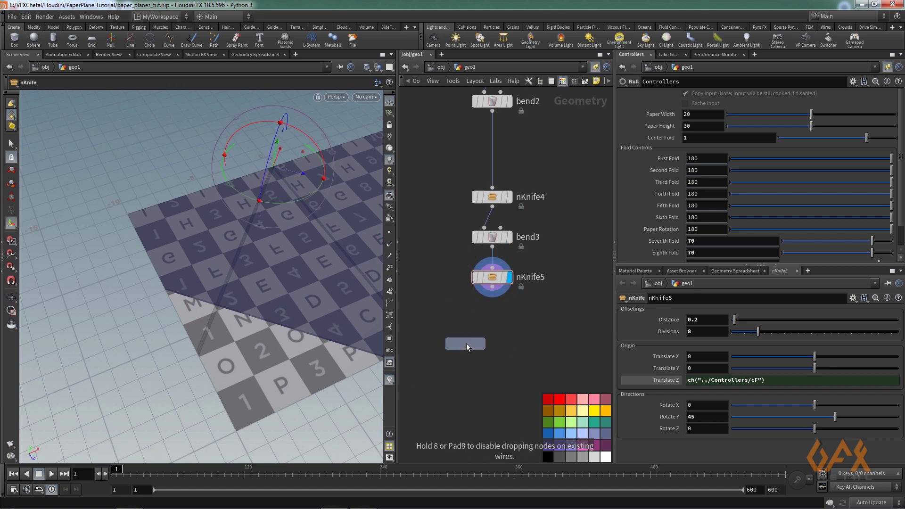
drag(492, 287, 466, 334)
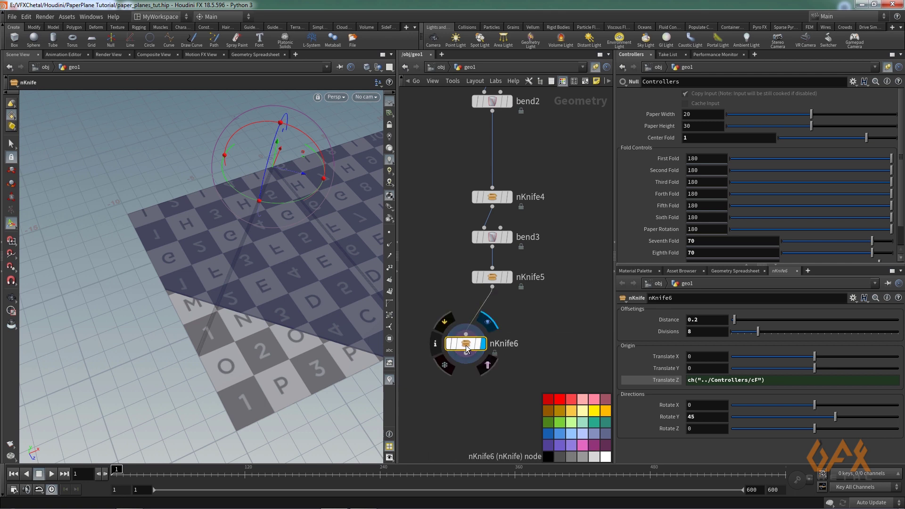
click(689, 417)
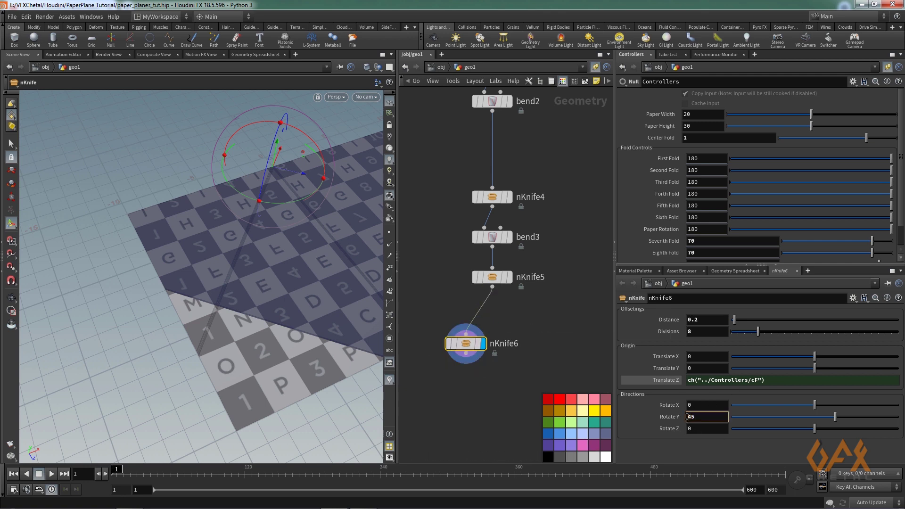
key(Return)
alt+right_drag(213, 367, 252, 352)
drag(228, 330, 208, 259)
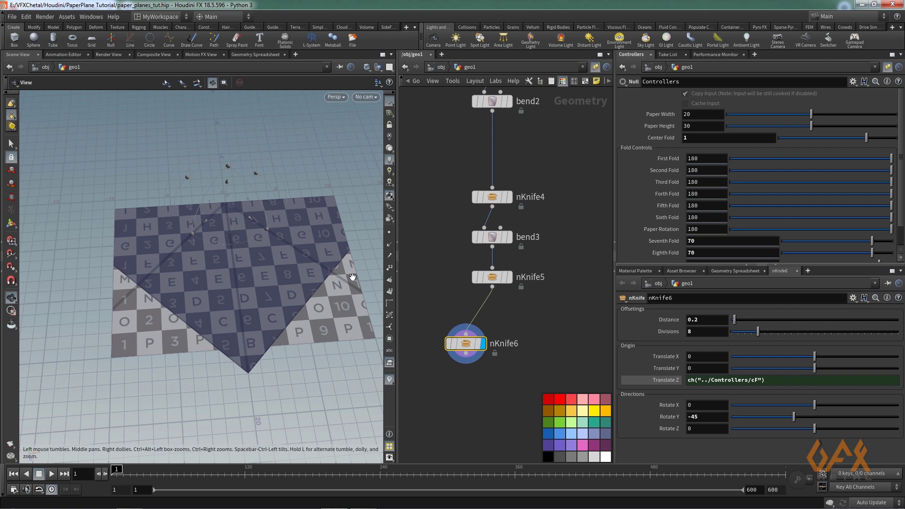
- Add a Bend node wired after nKnife6 and make it the displayed node
middle_drag(457, 365, 479, 343)
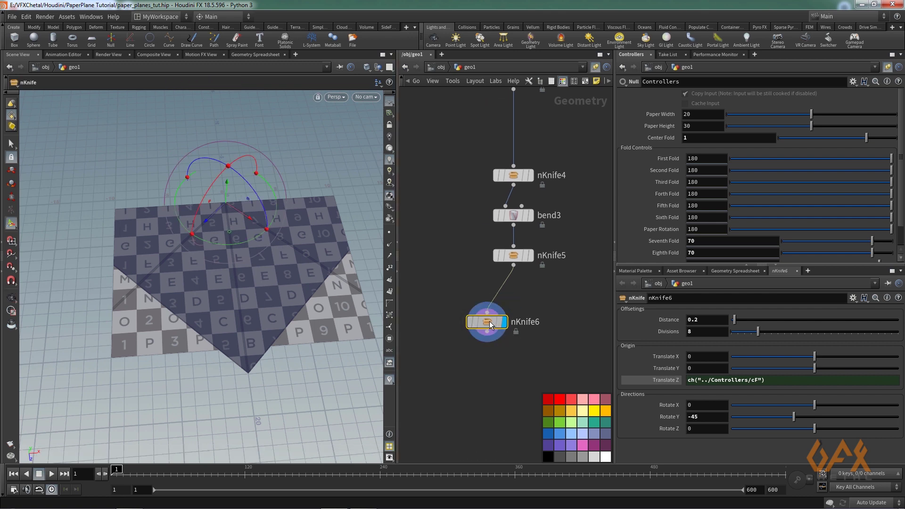
drag(489, 321, 503, 300)
key(Tab)
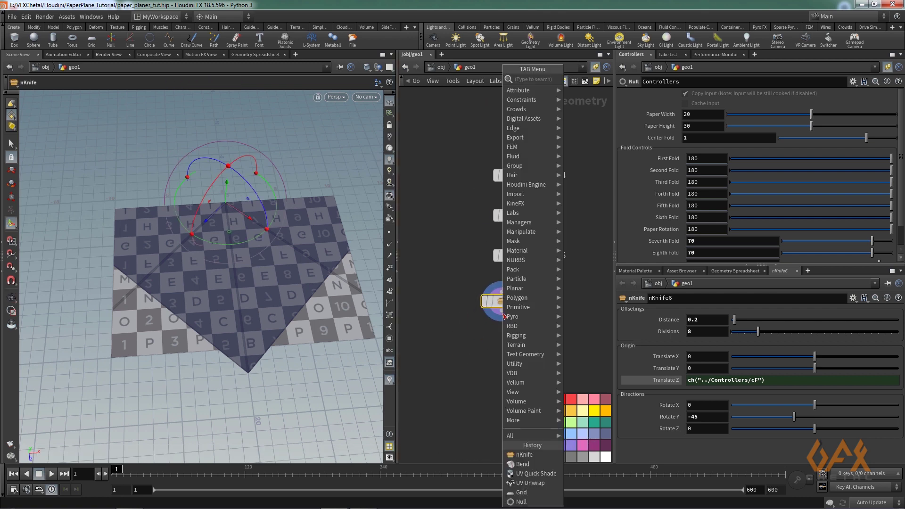
text(bend)
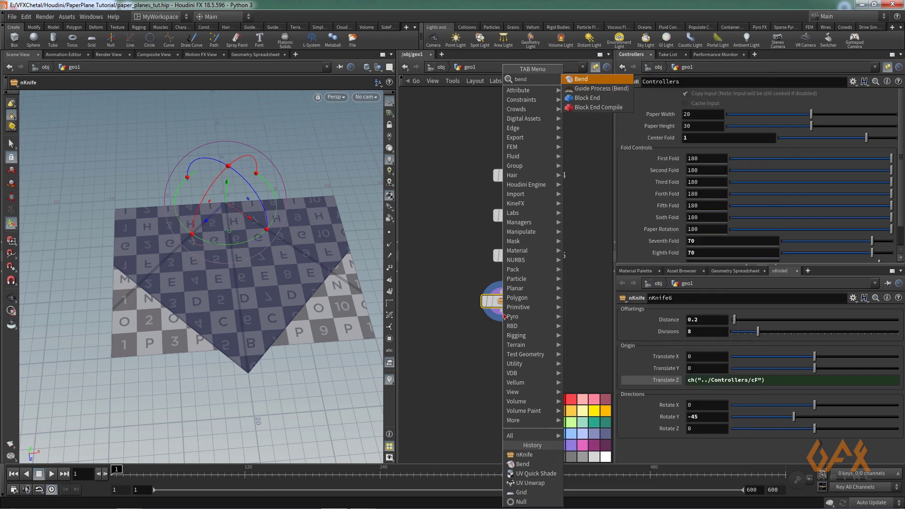
key(Return)
click(518, 346)
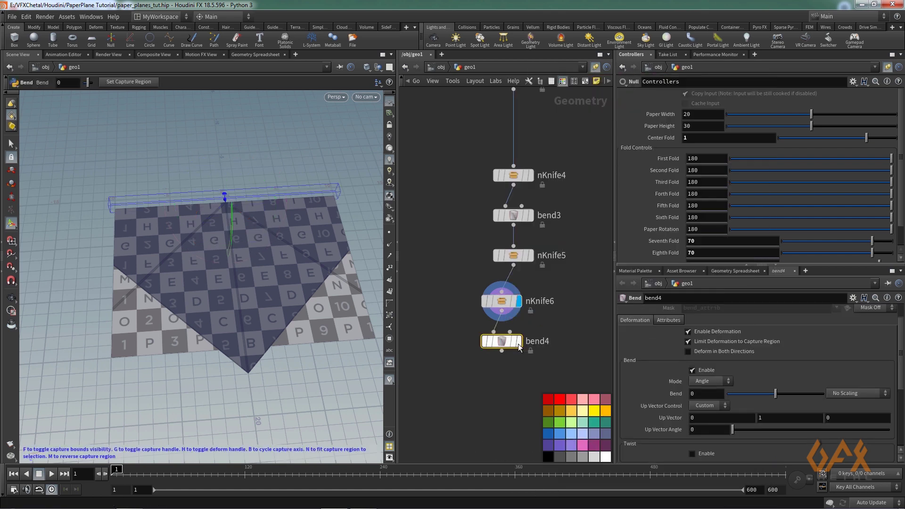
click(519, 344)
- Link the third Capture Origin component of bend4 to the Center Fold control with a relative reference
drag(900, 351, 902, 416)
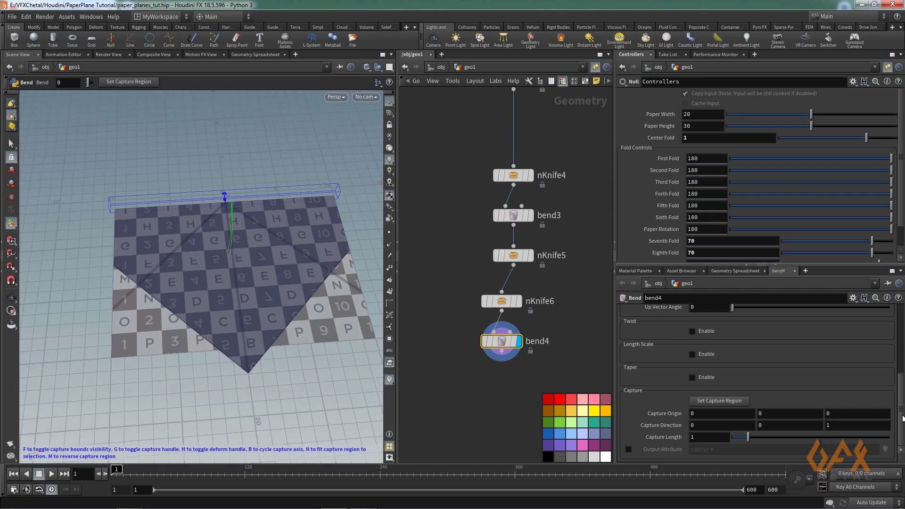
right_click(834, 414)
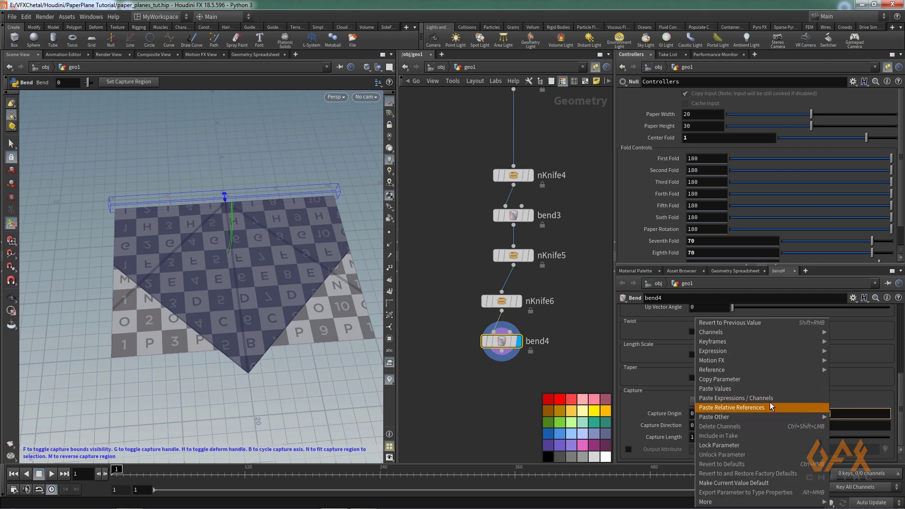
click(762, 408)
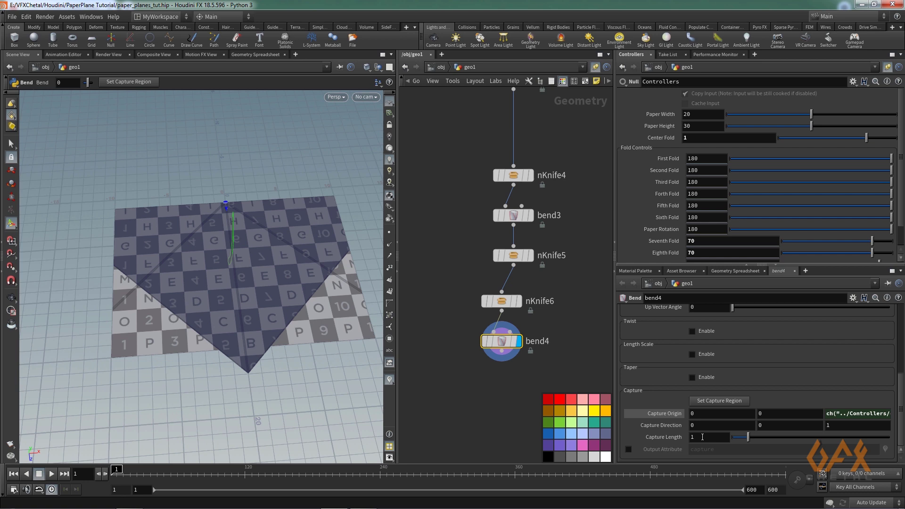
- Set bend4's Capture Direction to -1, 0, -1 and its Capture Length to .04
click(696, 424)
text(-1)
key(Return)
click(835, 426)
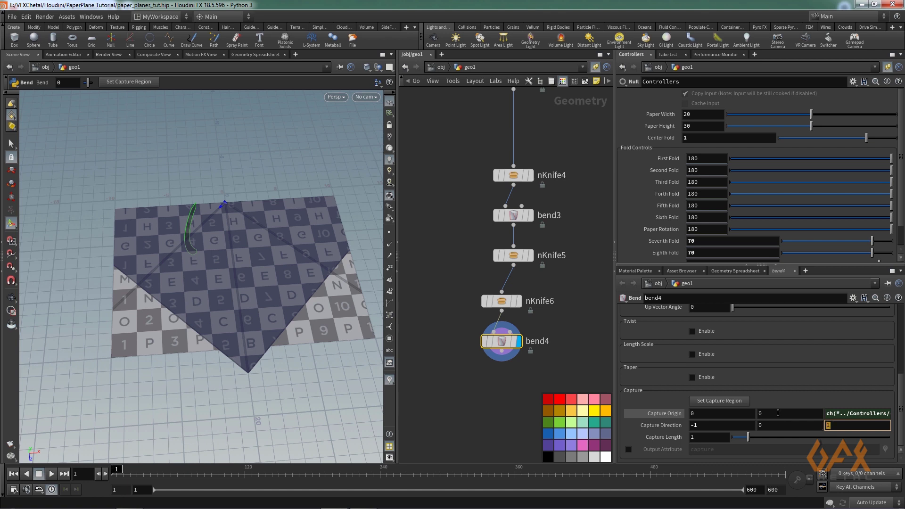
key(Return)
click(704, 437)
text(.04)
key(Return)
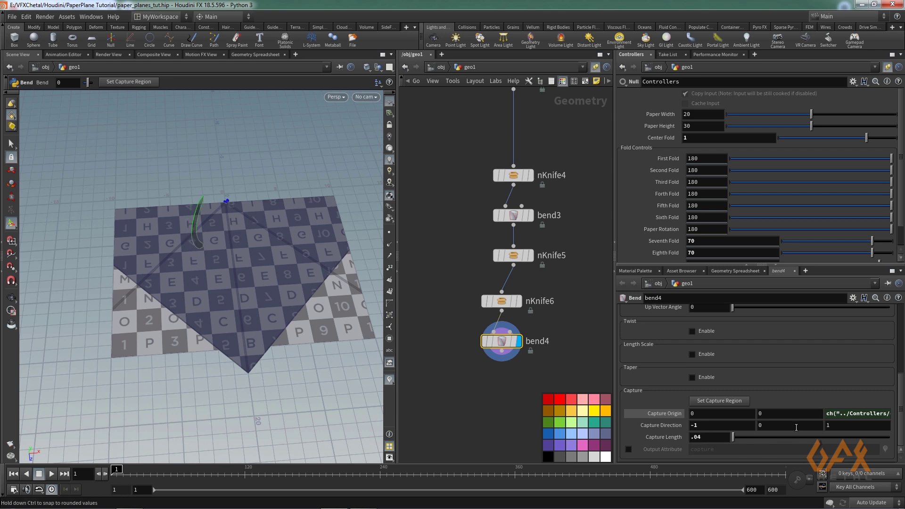
click(826, 423)
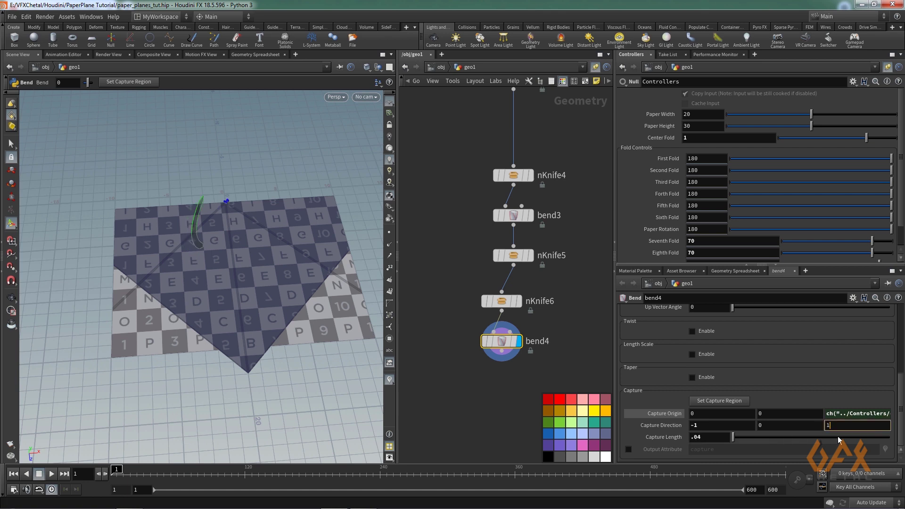
text(-)
key(Return)
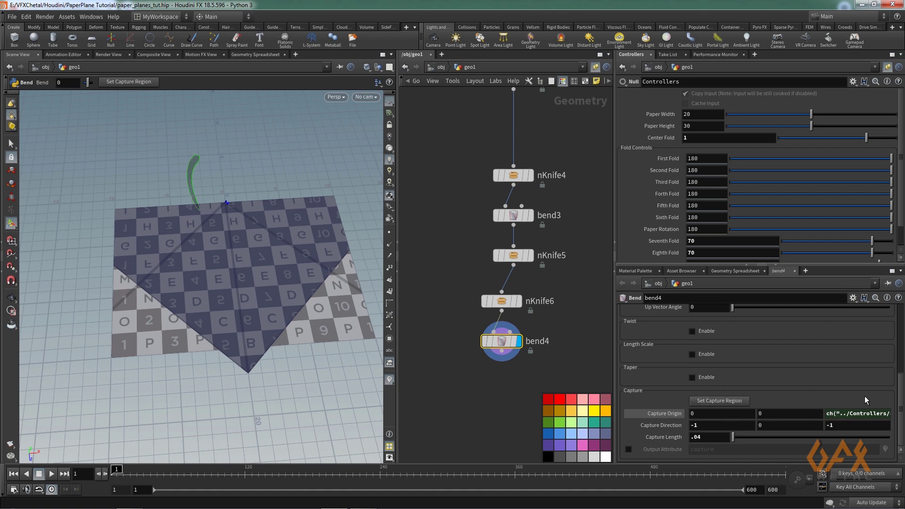
- Link bend4's Bend angle to the Forth Fold control with a relative reference and try that control's range, ending at 180
scroll(808, 398, up, 5)
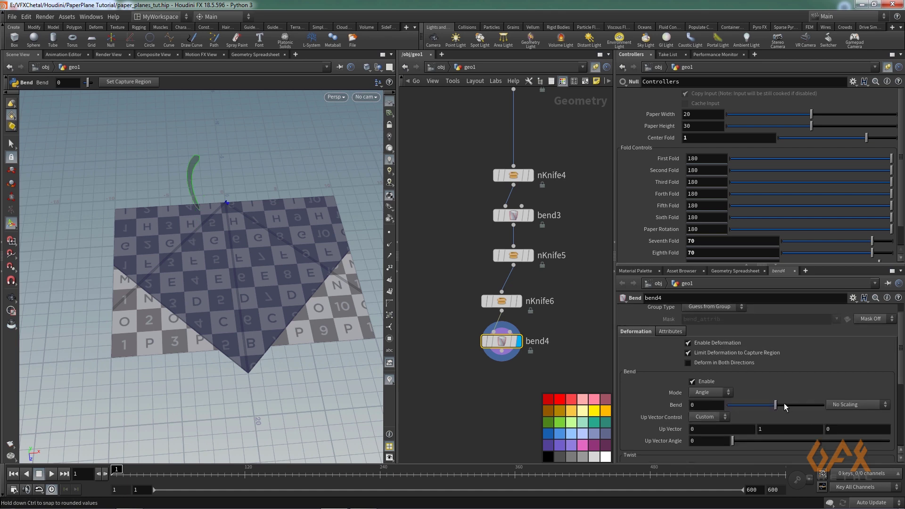
drag(776, 404, 754, 410)
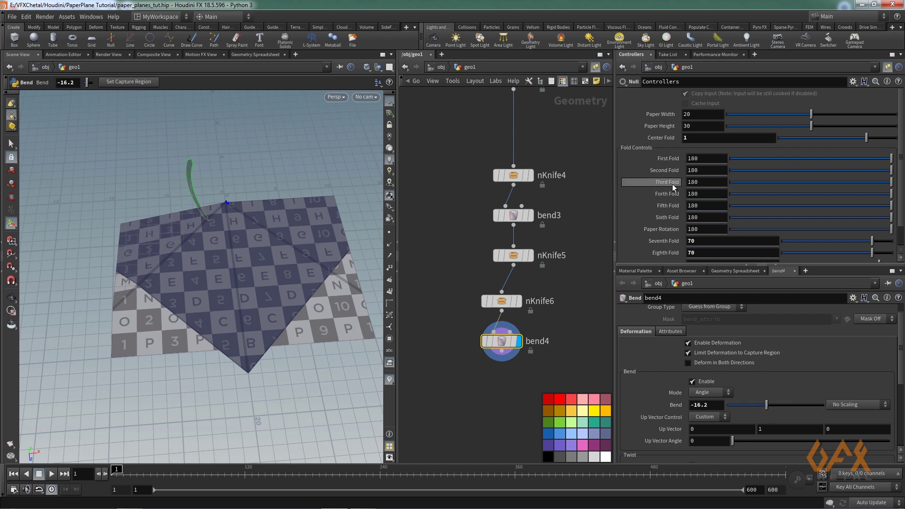
double_click(686, 194)
right_click(691, 193)
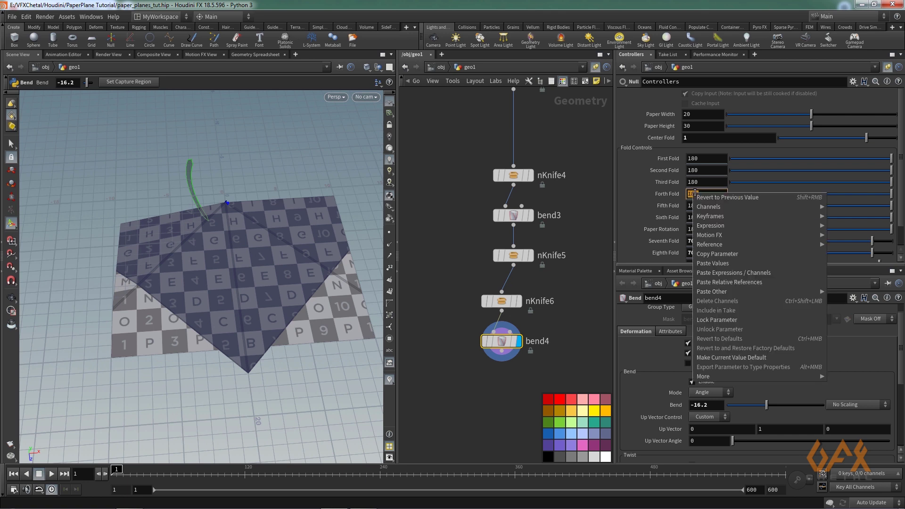
click(708, 250)
double_click(708, 406)
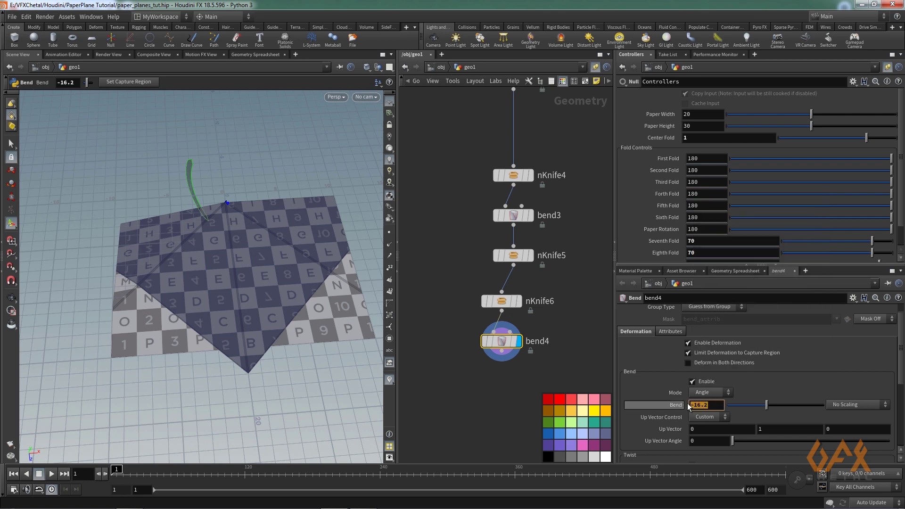
right_click(707, 405)
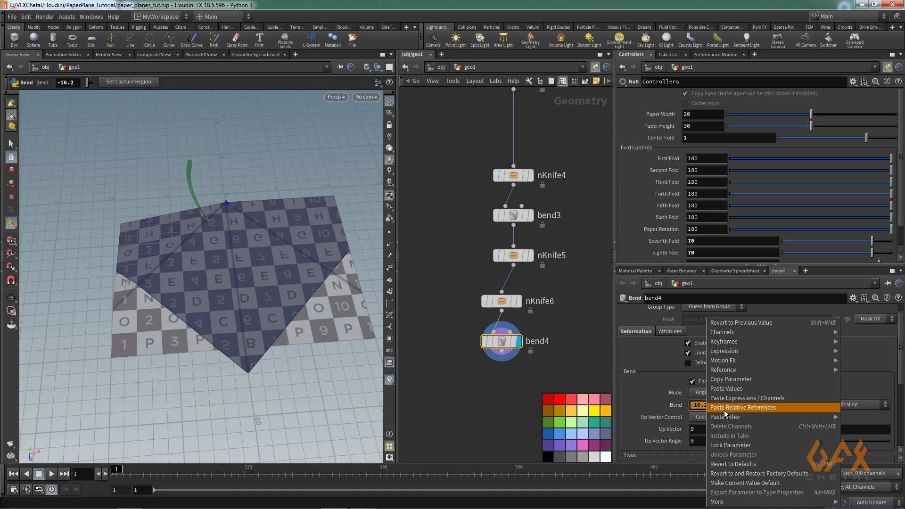
click(724, 408)
drag(733, 196, 901, 201)
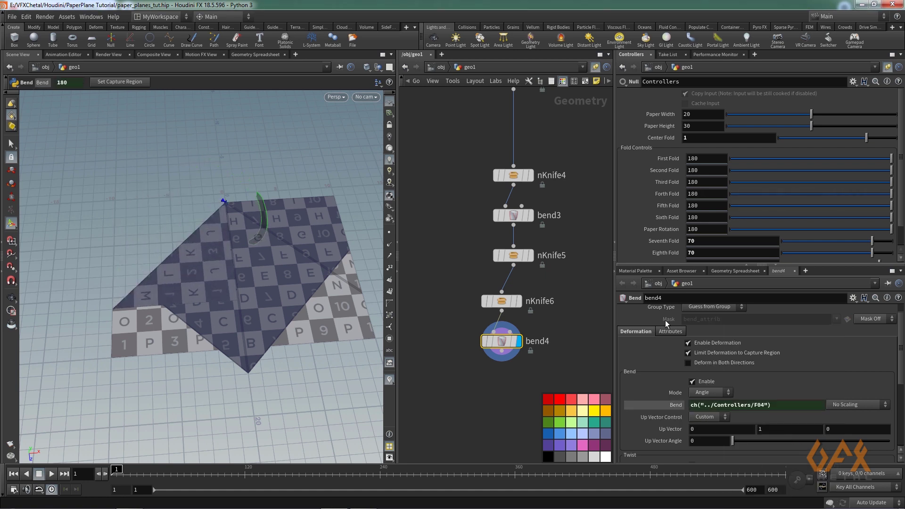
- Duplicate bend4, wire the copy after it, and display the copy
middle_drag(491, 382, 480, 362)
mouse_move(491, 329)
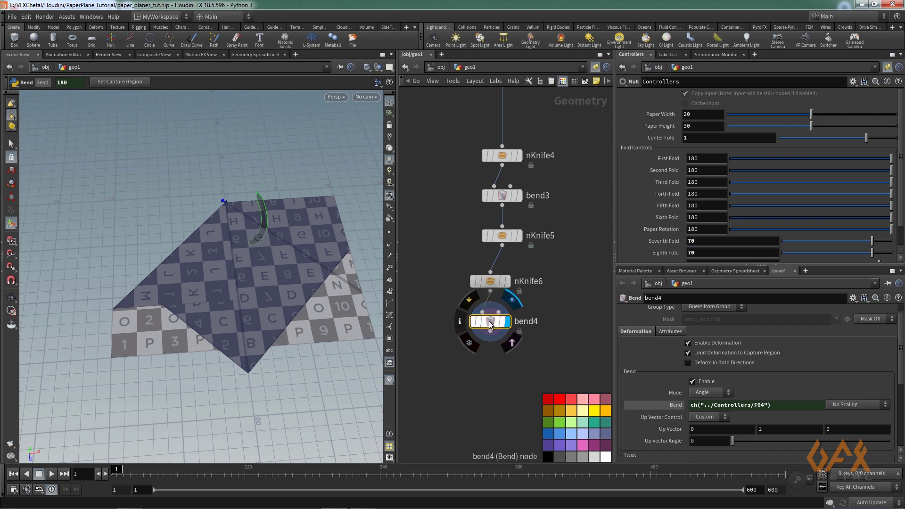
drag(490, 324, 465, 368)
click(467, 370)
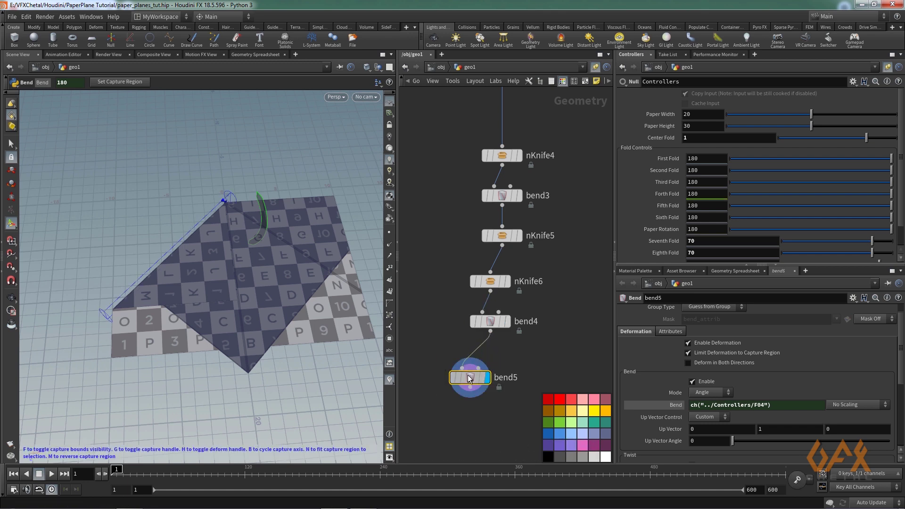
- Set the first Capture Direction component of bend5 to 1
drag(902, 359, 902, 421)
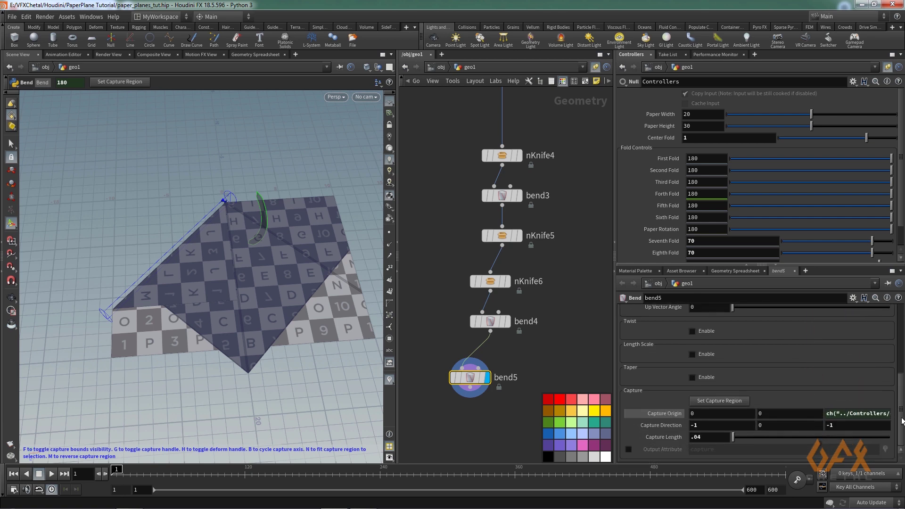
double_click(694, 425)
key(Return)
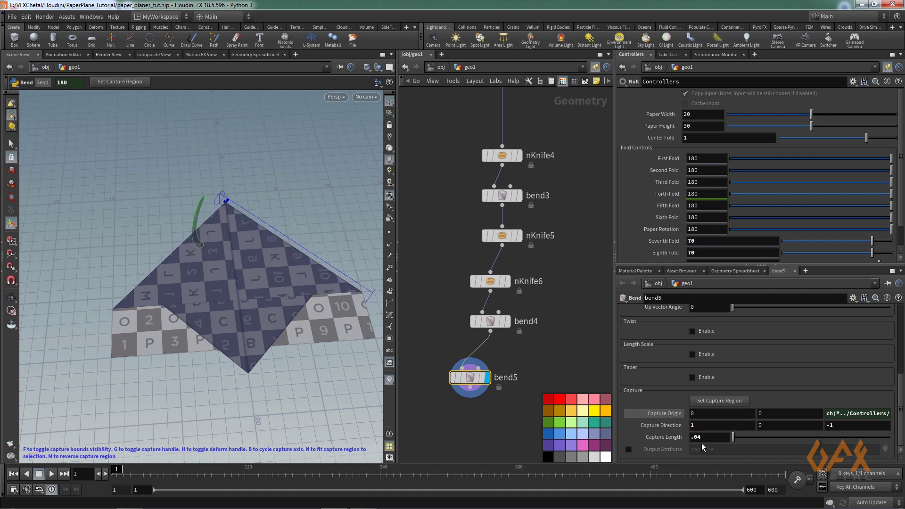
- Edit bend5's Bend expression to reference the Fifth Fold control, ch("../Controllers/F05")
scroll(900, 410, up, 5)
click(762, 421)
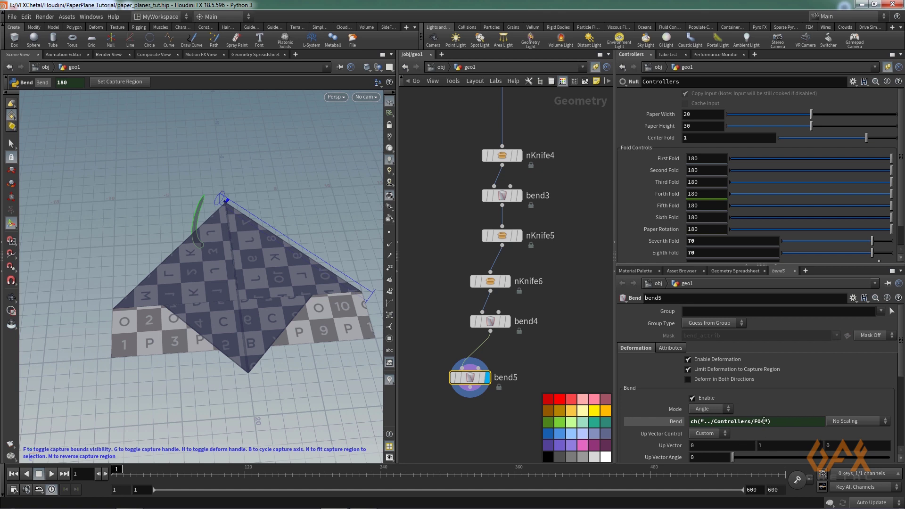
text(5)
key(Return)
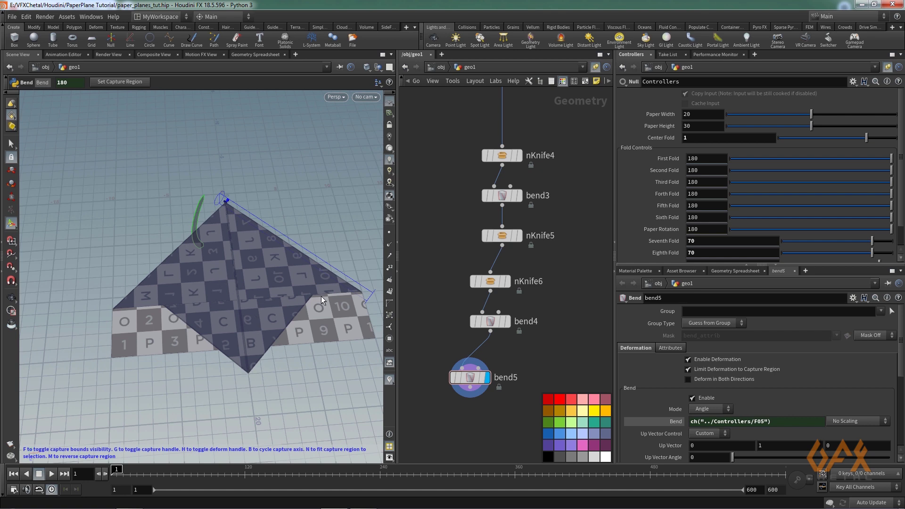
- Examine the two folded sides of the paper from several angles and distances
alt+middle_drag(256, 313, 218, 317)
alt+drag(219, 317, 265, 314)
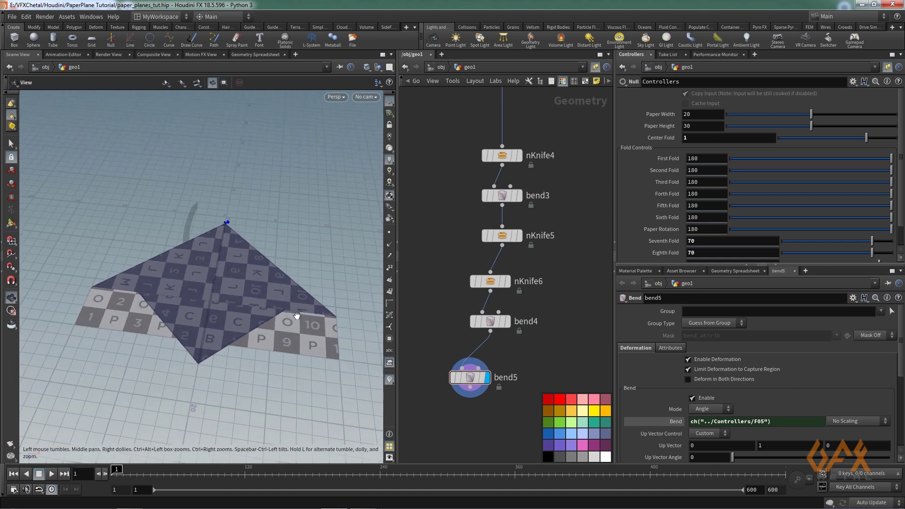
key(Return)
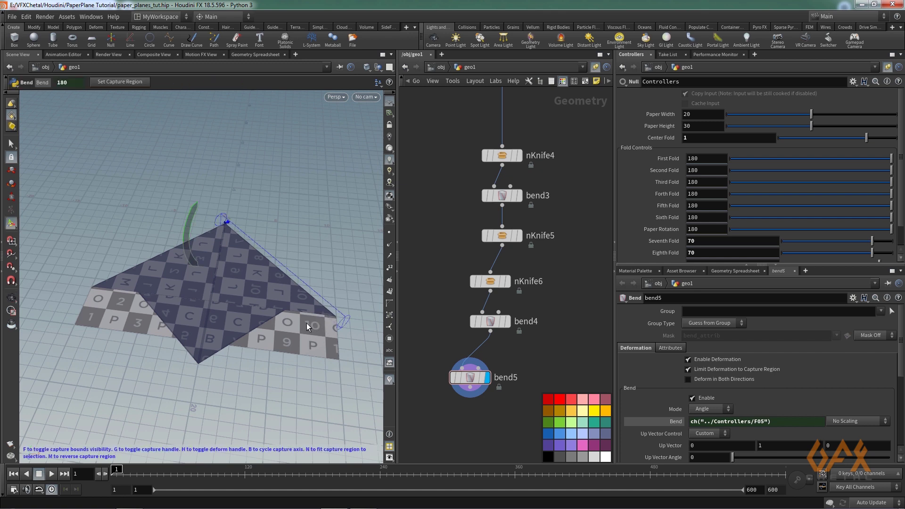
alt+drag(270, 348, 253, 339)
alt+right_drag(277, 343, 254, 349)
drag(253, 350, 191, 340)
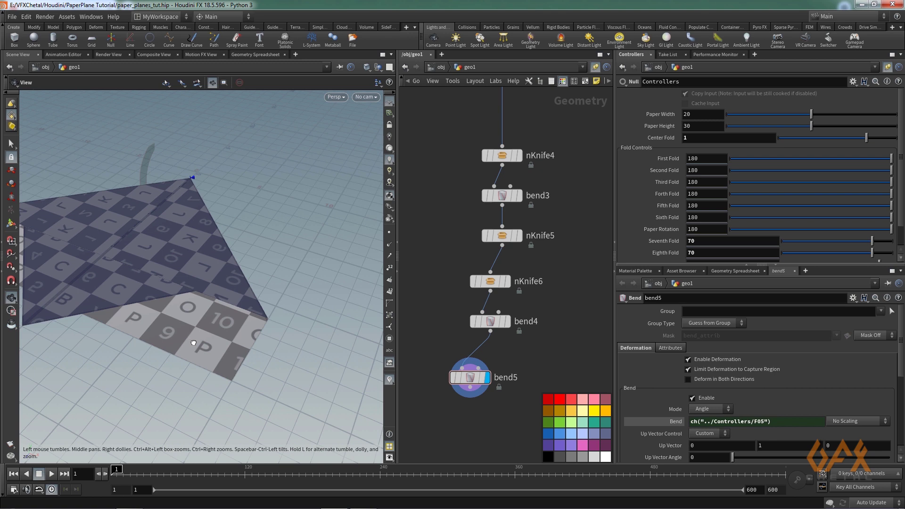
mouse_move(184, 318)
middle_down()
mouse_move(232, 322)
mouse_move(238, 365)
mouse_move(259, 347)
mouse_move(189, 310)
middle_up()
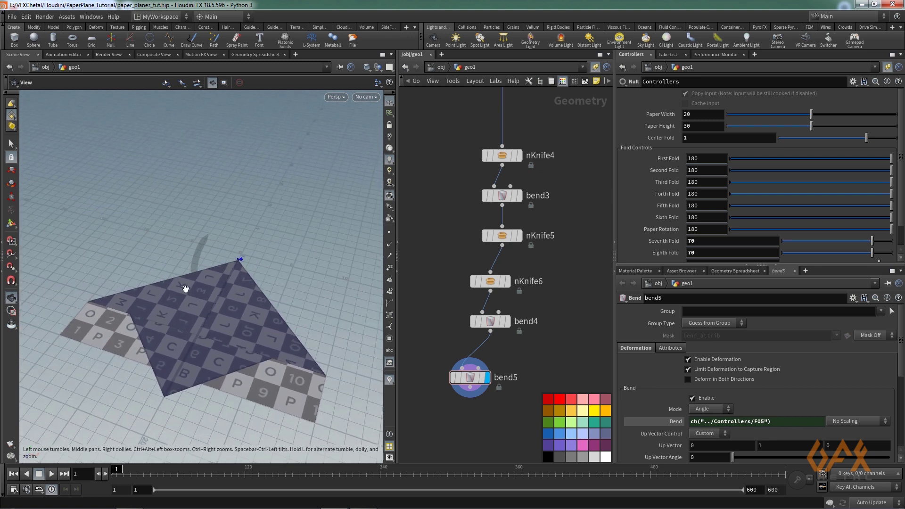
key(Return)
- Display the result of bend2, upstream of nKnife4, and view the folded front of the paper up close
middle_drag(456, 127, 462, 278)
scroll(463, 278, up, 1)
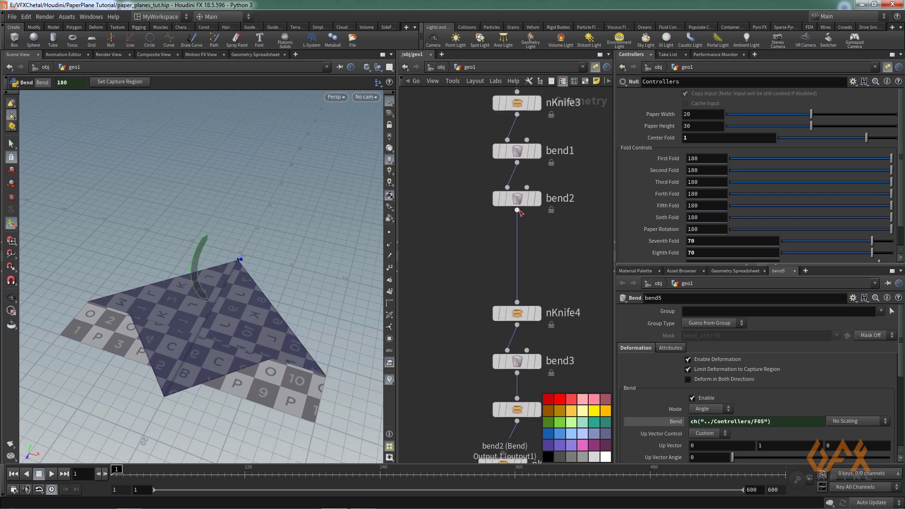
click(538, 183)
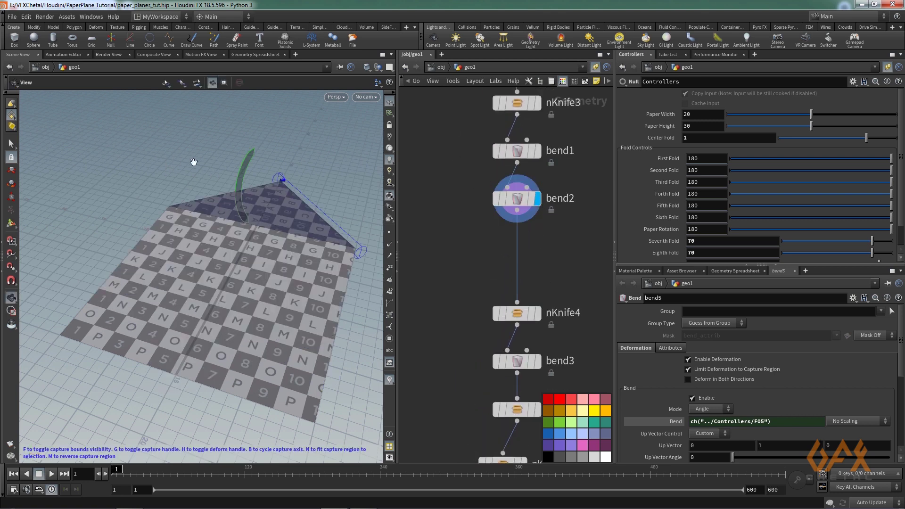
alt+middle_drag(191, 162, 150, 274)
alt+drag(150, 274, 156, 297)
alt+right_drag(200, 237, 236, 236)
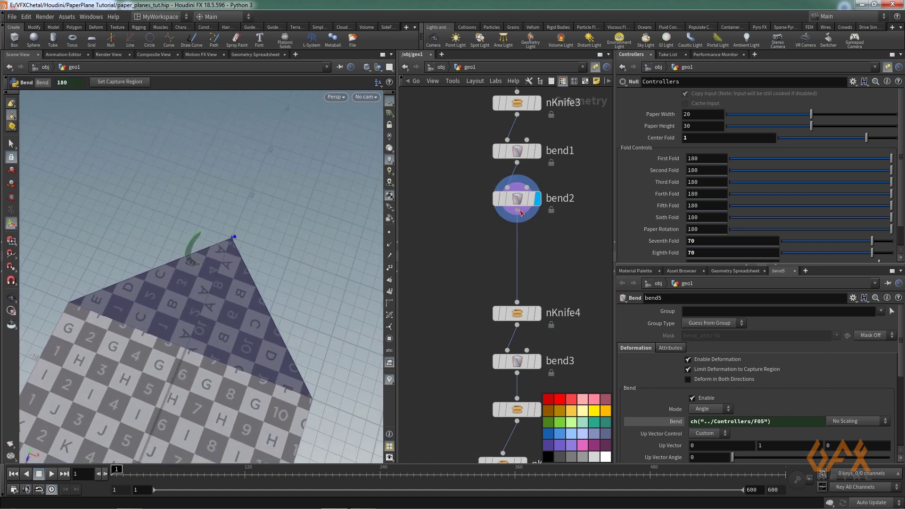
- Insert an nKnife node on the wire between bend2 and nKnife4 and set it to the side of the node chain
key(Tab)
text(nkn)
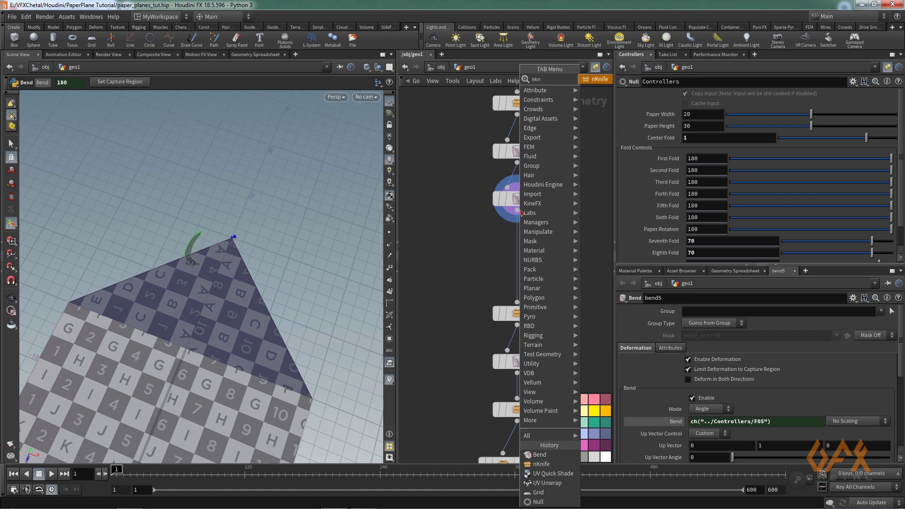
key(Return)
click(535, 248)
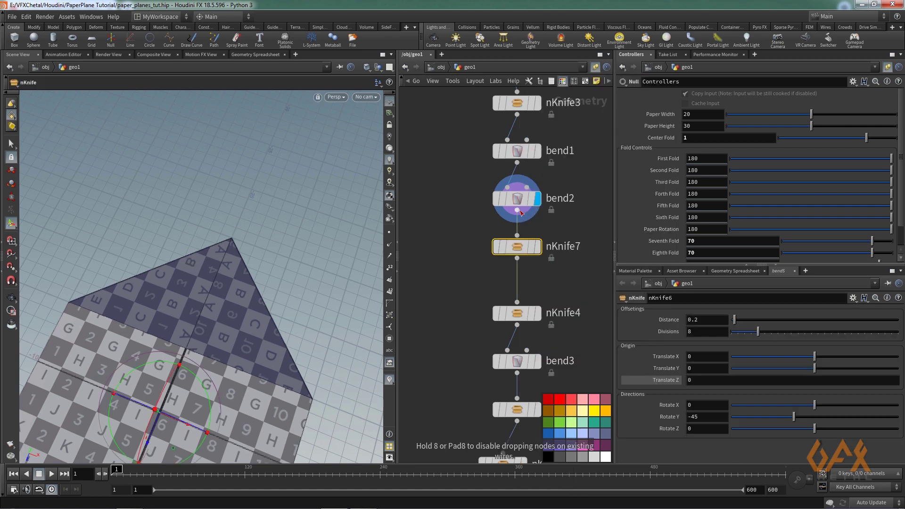
drag(542, 249, 606, 250)
middle_drag(558, 253, 431, 249)
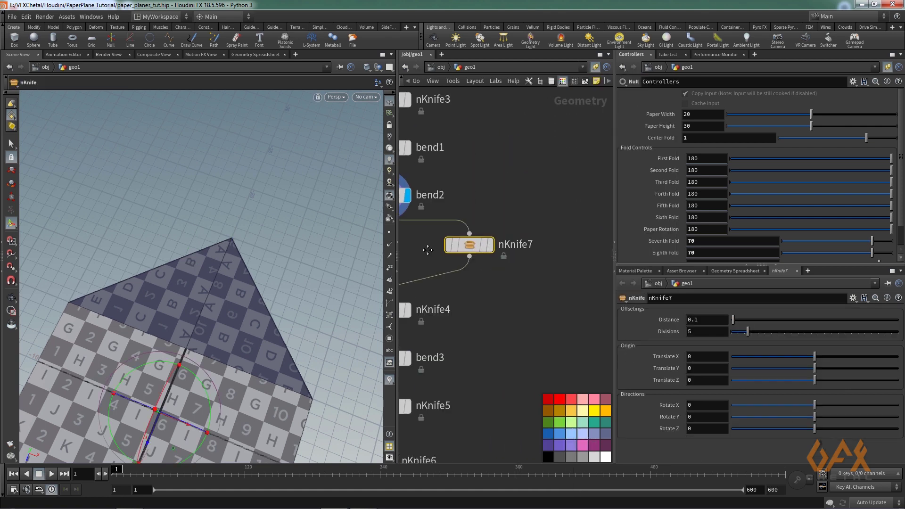
- Link nKnife7's Translate Z to the Center Fold control with a relative reference and append a minus sign to the expression
right_click(683, 137)
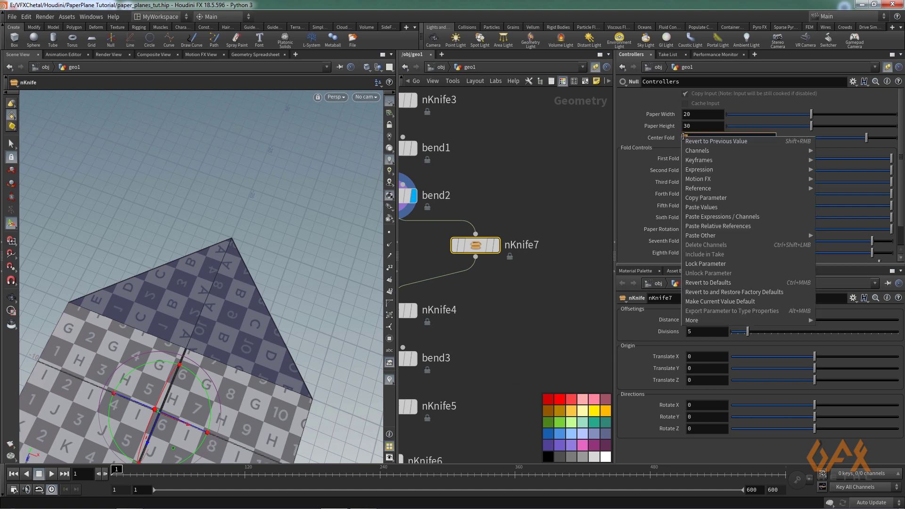
click(705, 197)
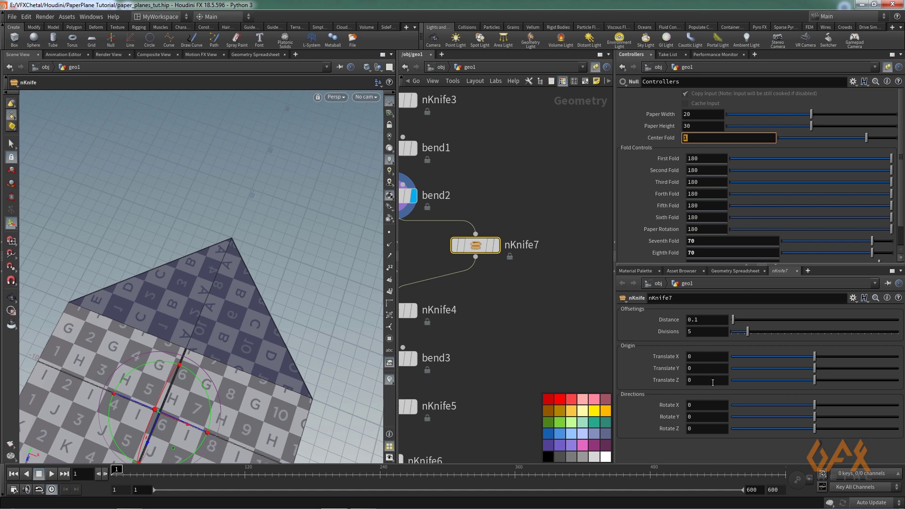
click(709, 380)
right_click(690, 380)
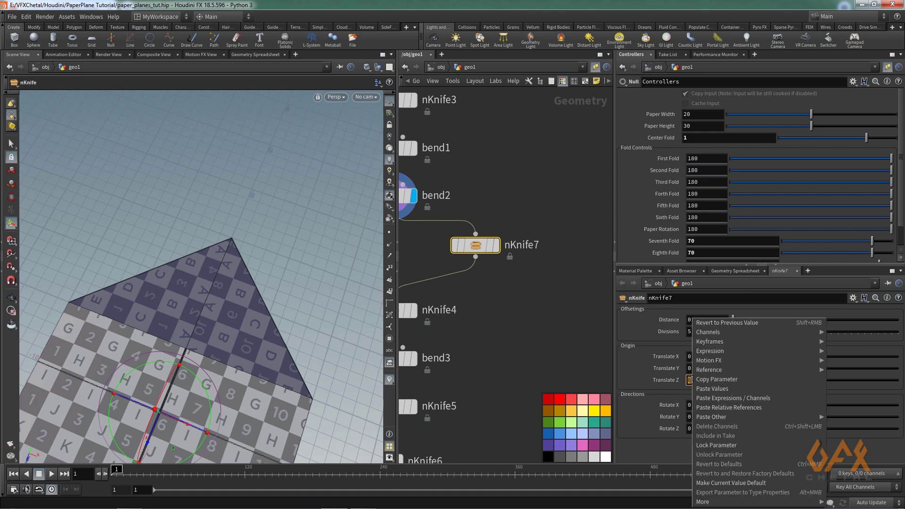
click(715, 408)
text(-)
key(Return)
- Complete nKnife7's Translate Z expression with a relative reference to Paper Width divided by 2: ch("../Controllers/cF")-ch("../Controllers/pW")/2
click(686, 114)
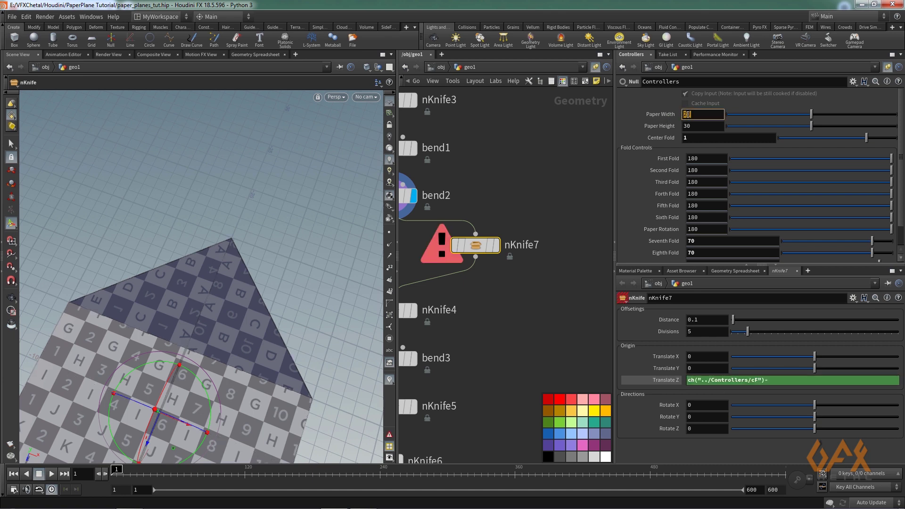
right_click(688, 115)
click(717, 179)
right_click(778, 379)
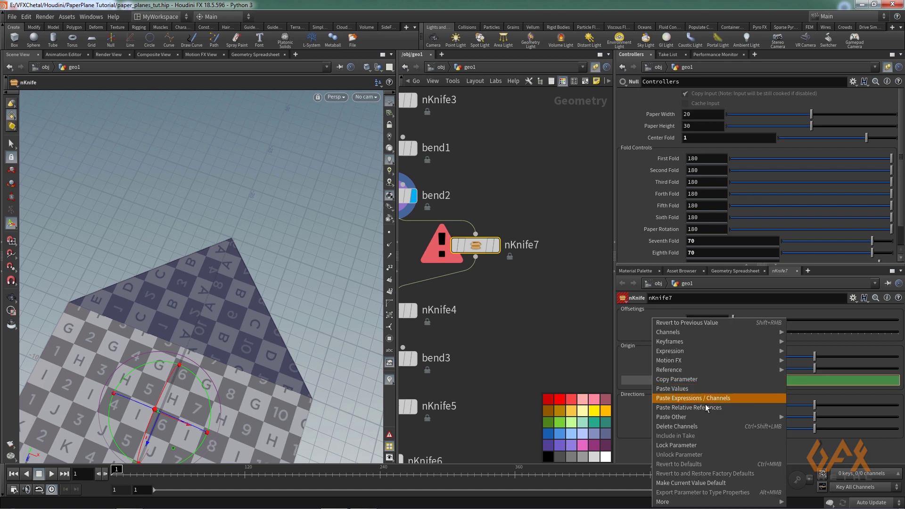
click(705, 406)
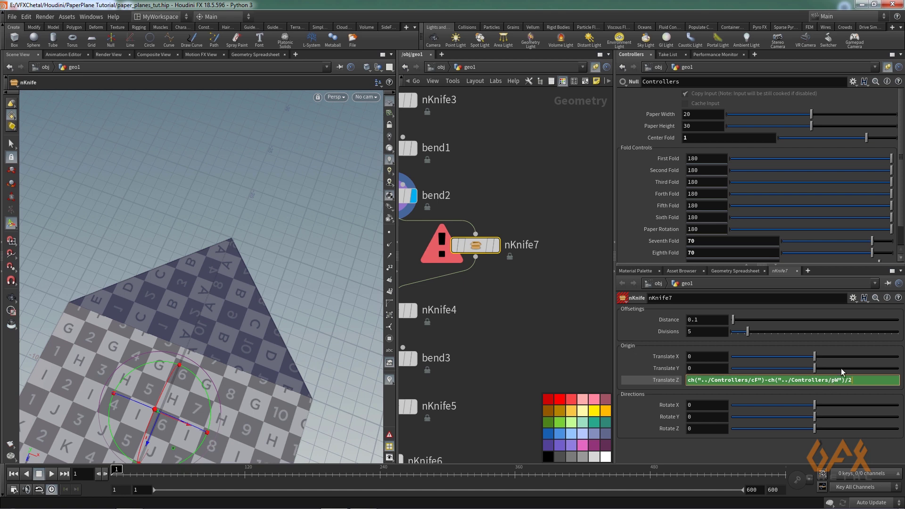
click(587, 315)
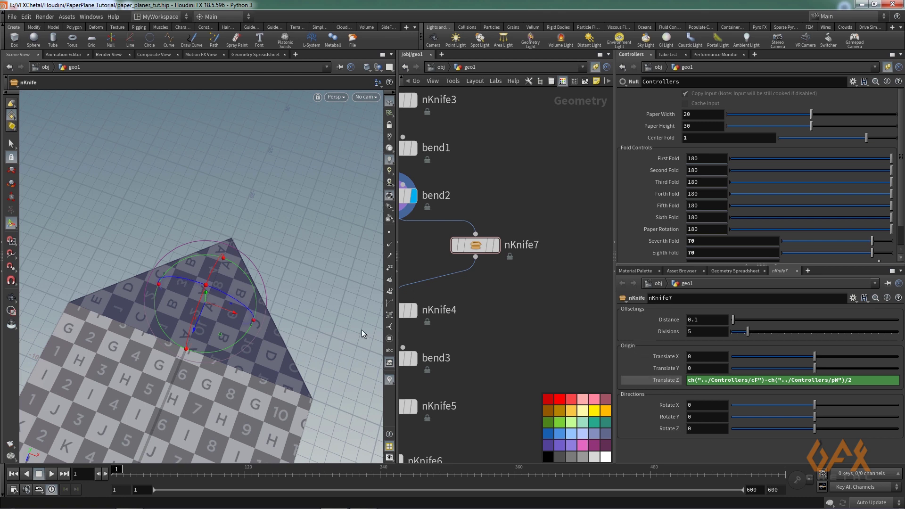
- Display nKnife7 and set its Distance to 0.16 and its Divisions to 8
click(504, 216)
right_drag(133, 297, 268, 292)
click(714, 319)
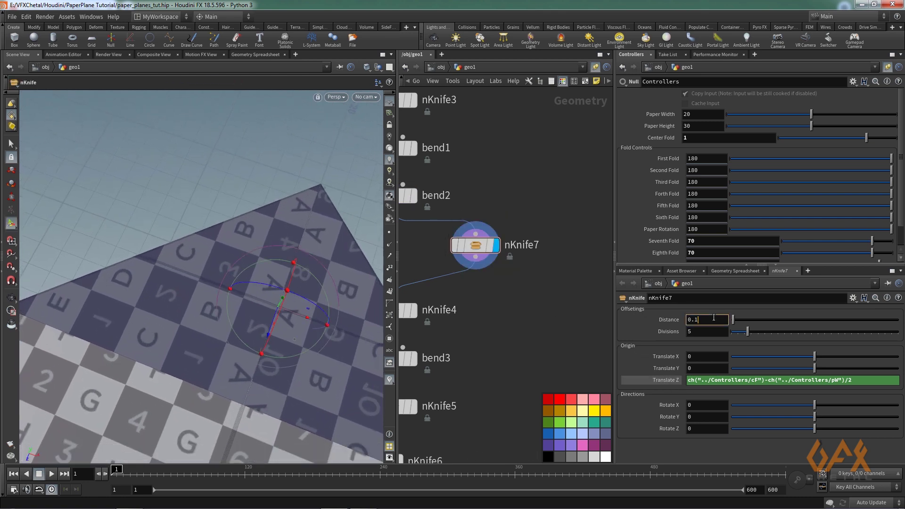
text(6)
key(Return)
click(703, 333)
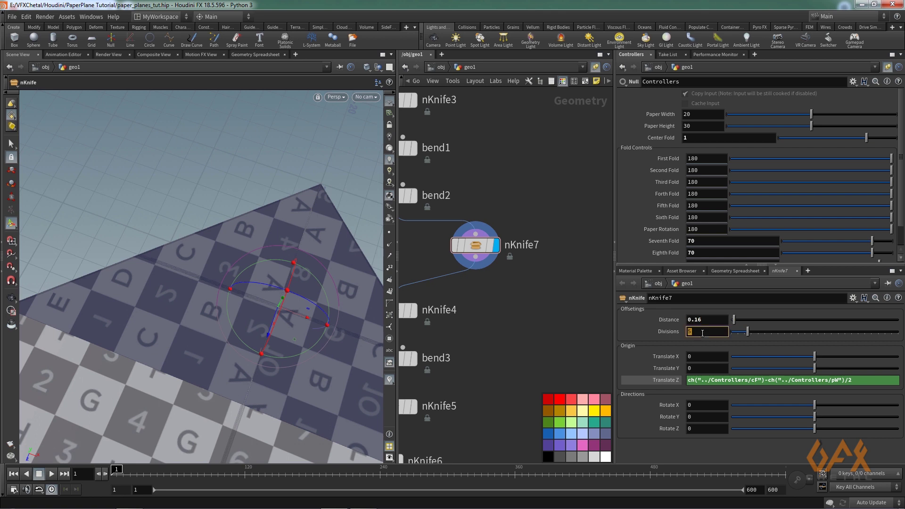
key(Return)
key(Escape)
- Add a Bend node on the wire directly after nKnife7
mouse_move(174, 269)
mouse_down()
mouse_move(136, 321)
mouse_move(163, 279)
mouse_up()
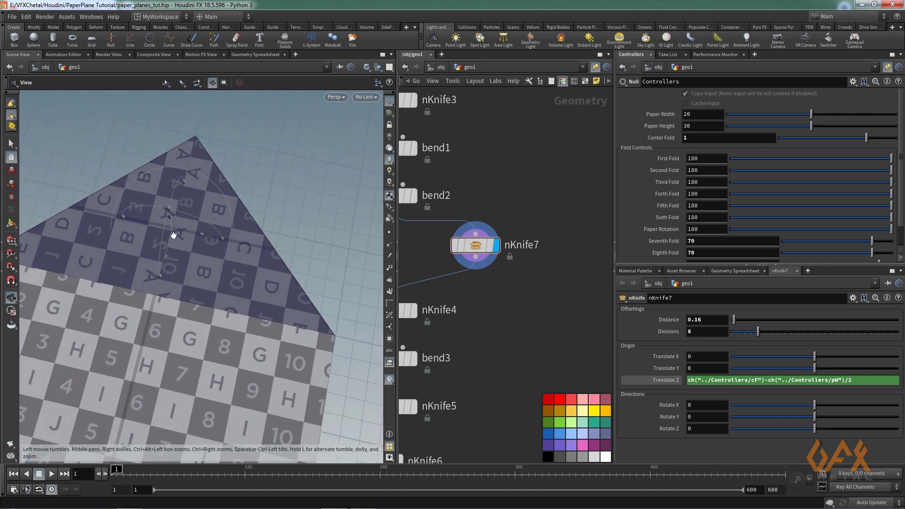
key(Return)
key(Tab)
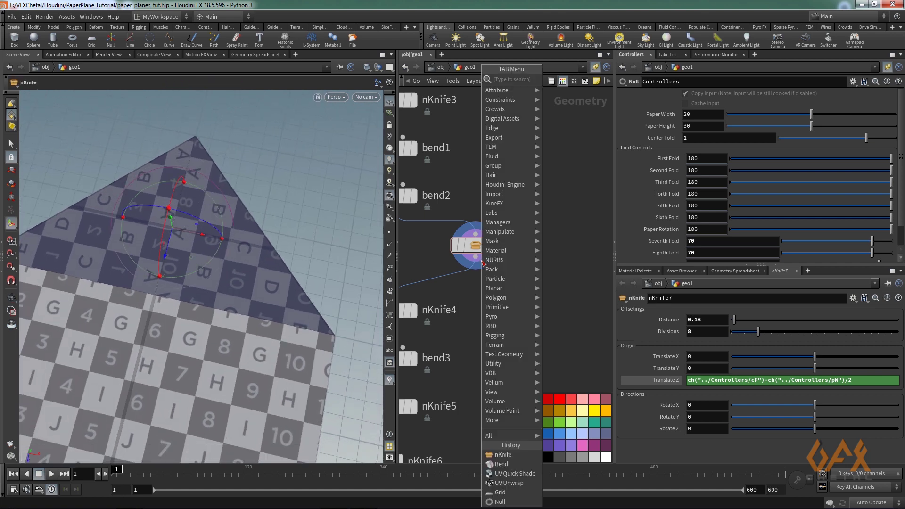
text(bend)
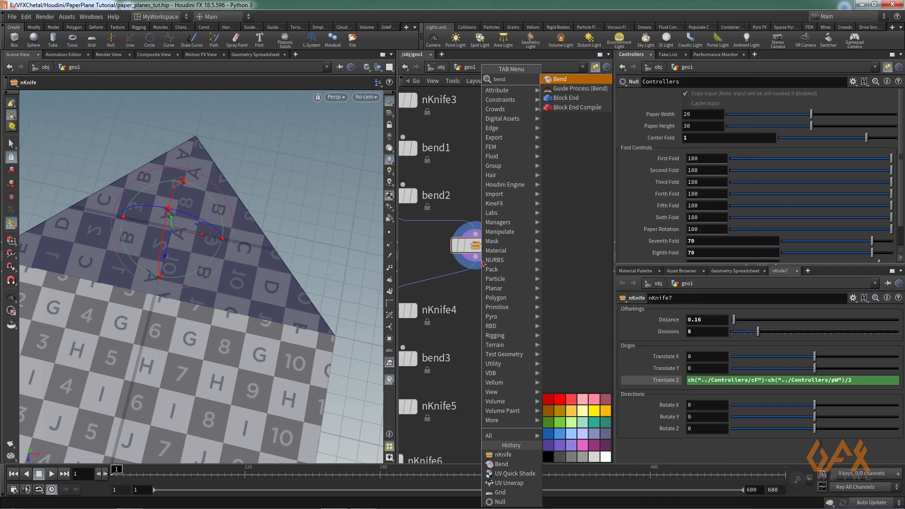
key(Return)
click(483, 263)
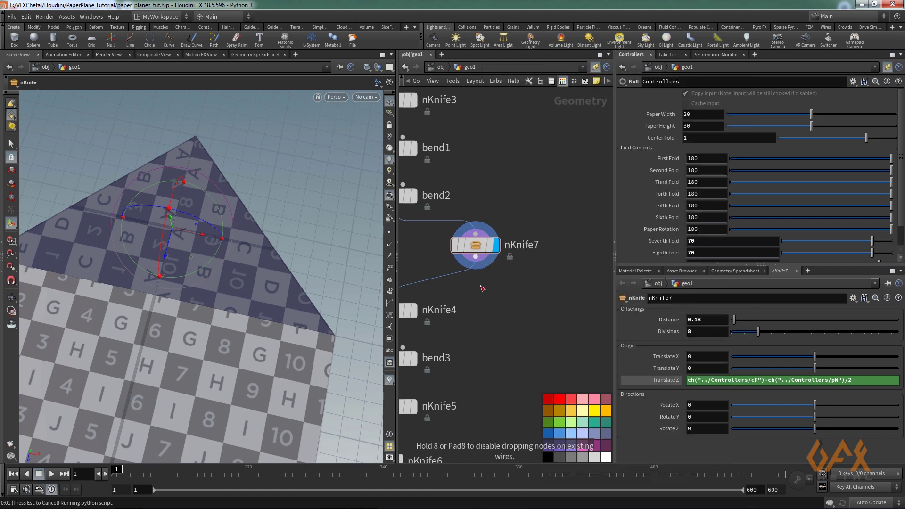
- Link the Z component of bend6's Capture Origin to nKnife7's Translate Z with a relative reference
click(479, 252)
drag(858, 380, 685, 377)
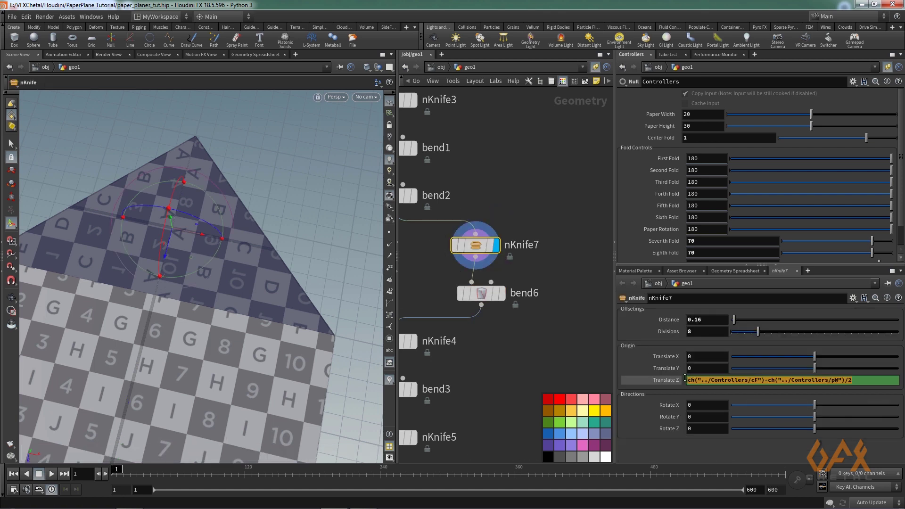
right_click(691, 380)
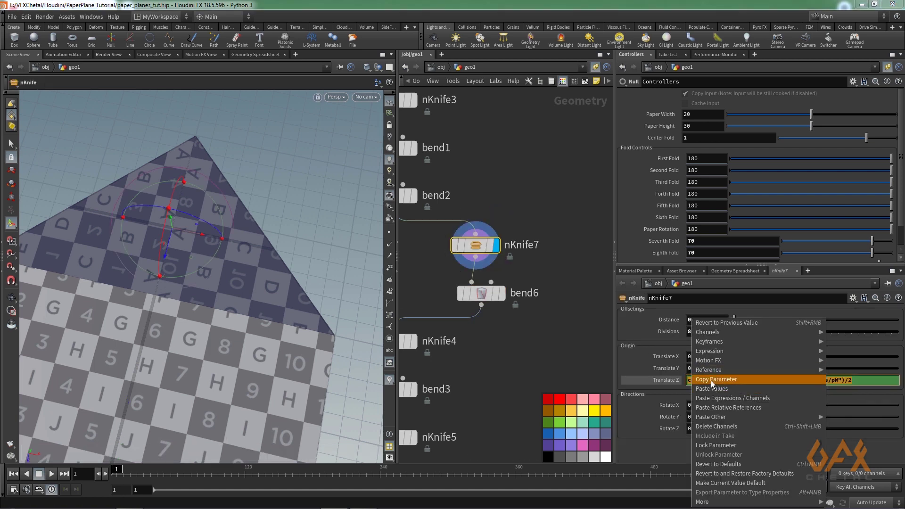
click(711, 381)
click(480, 293)
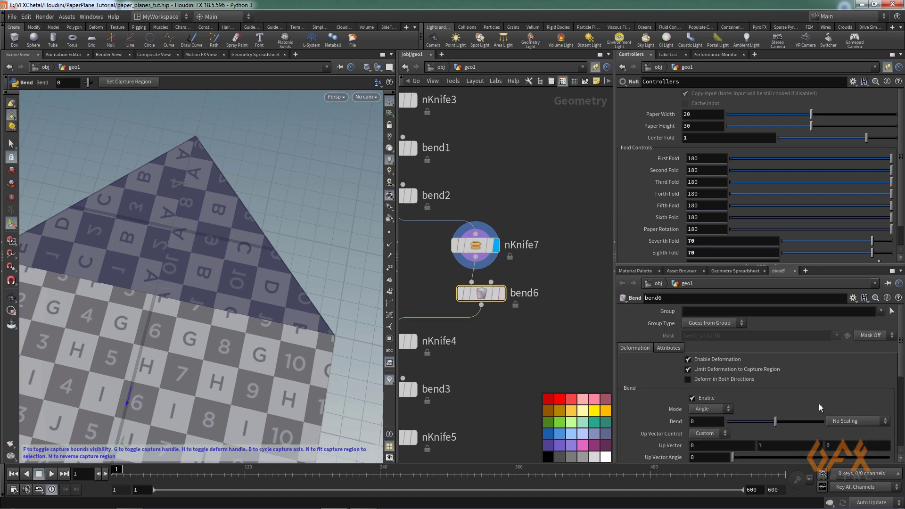
scroll(819, 403, down, 2)
scroll(838, 409, down, 6)
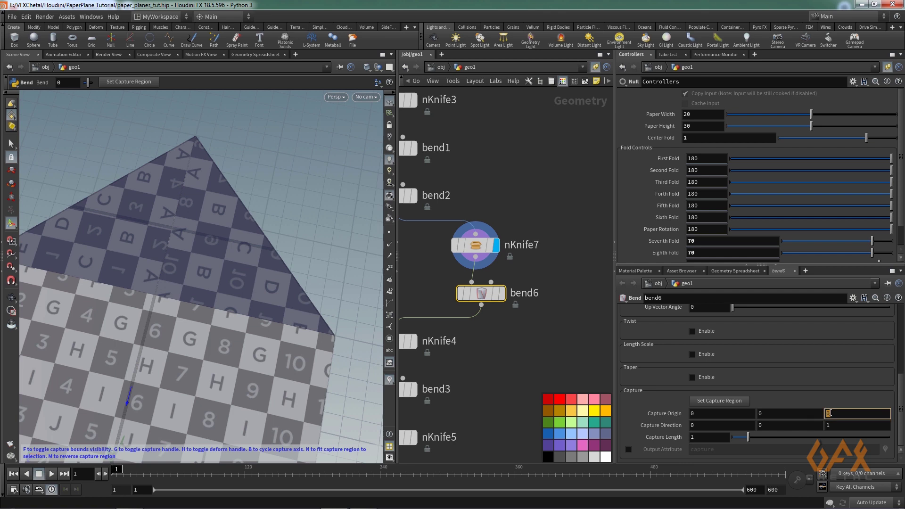
right_click(831, 413)
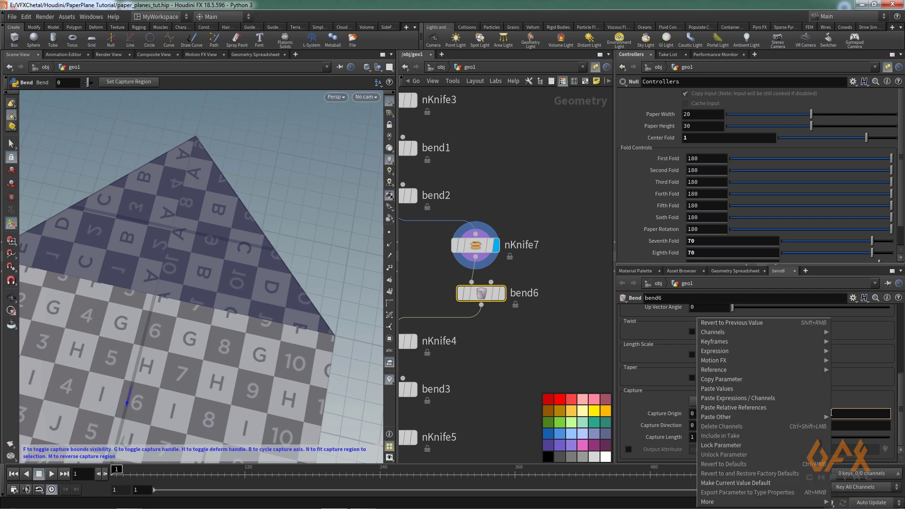
click(756, 407)
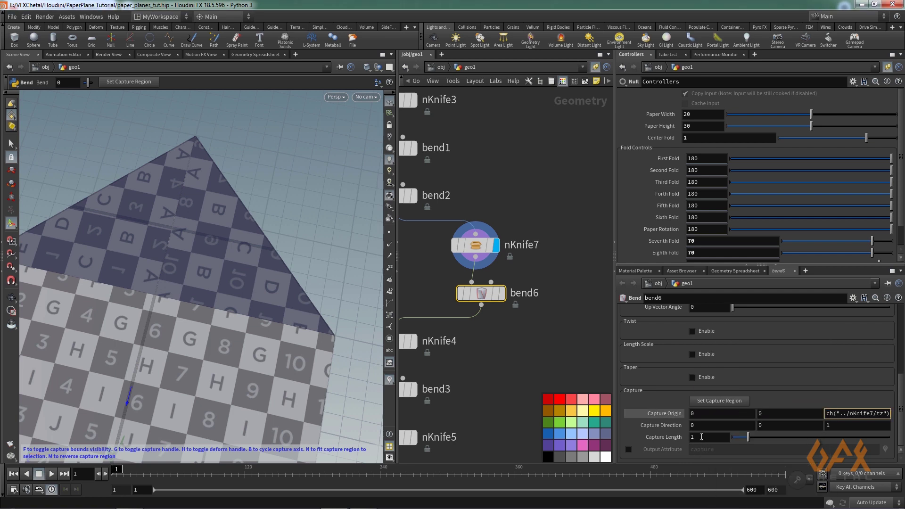
- Set the Z component of bend6's Capture Direction to -1 and its Capture Length to .01
click(838, 426)
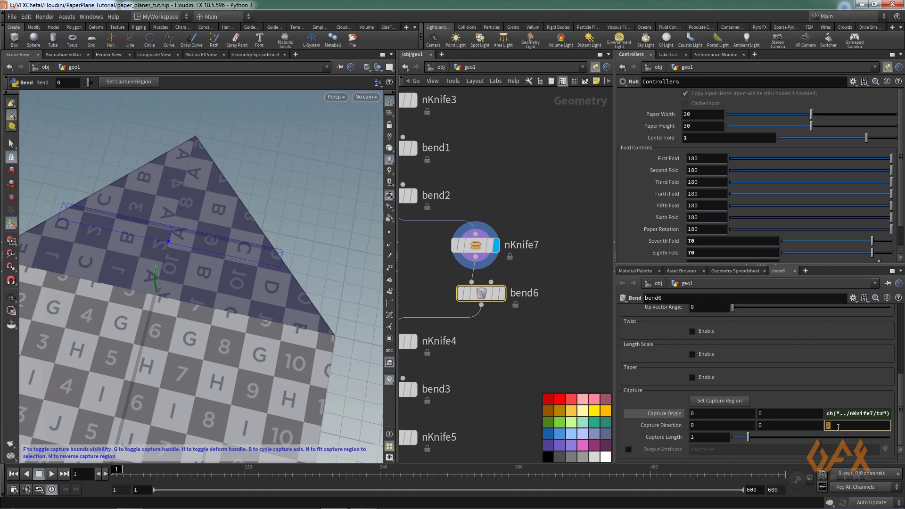
text(-1)
key(Return)
click(700, 437)
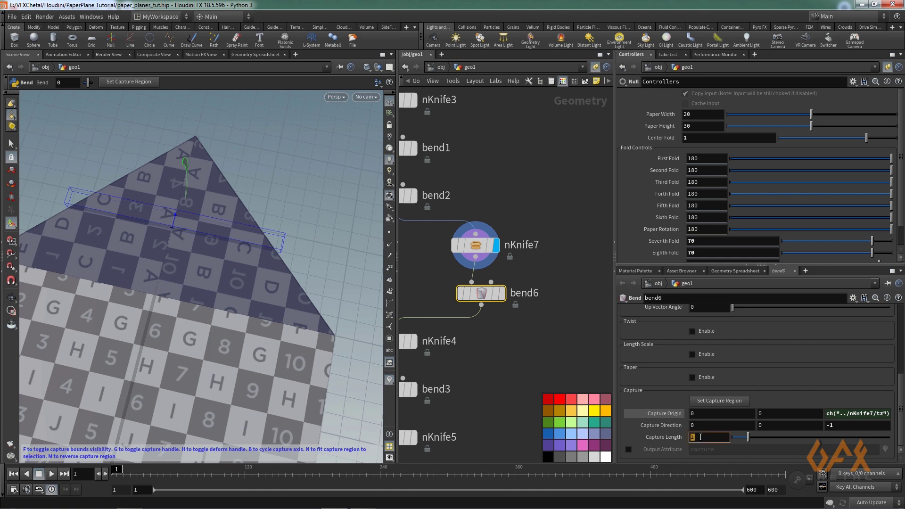
text(.01)
key(Return)
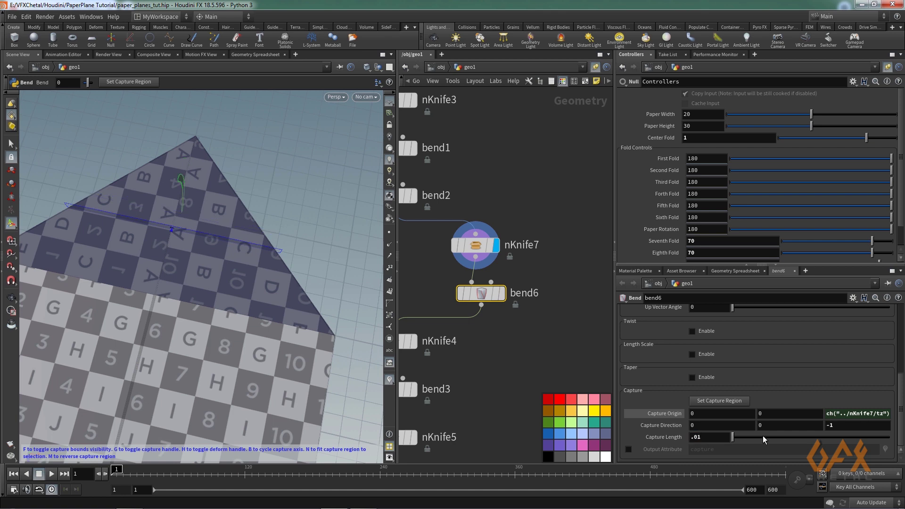
- Link bend6's Bend angle to the Controllers' Sixth Fold with a relative reference and negate it as -ch("../Controllers/F06")
drag(900, 387, 902, 319)
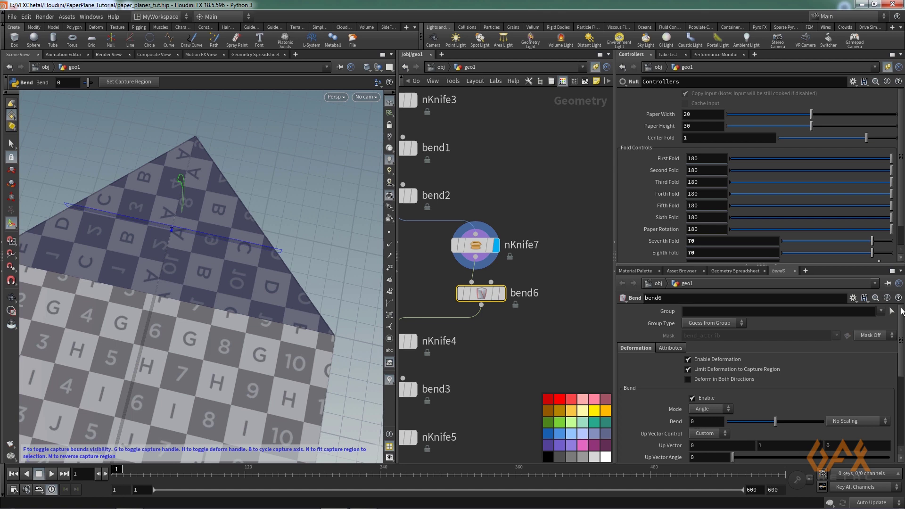
double_click(688, 217)
right_click(688, 217)
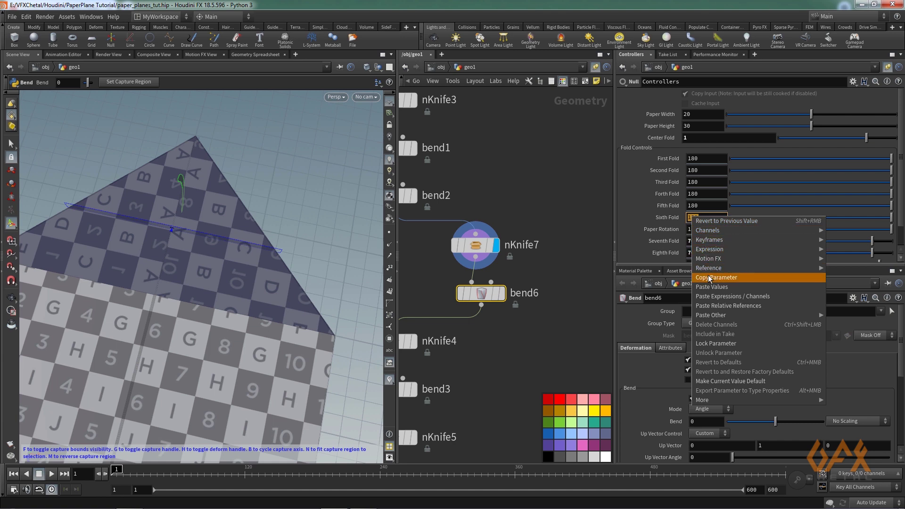
click(710, 278)
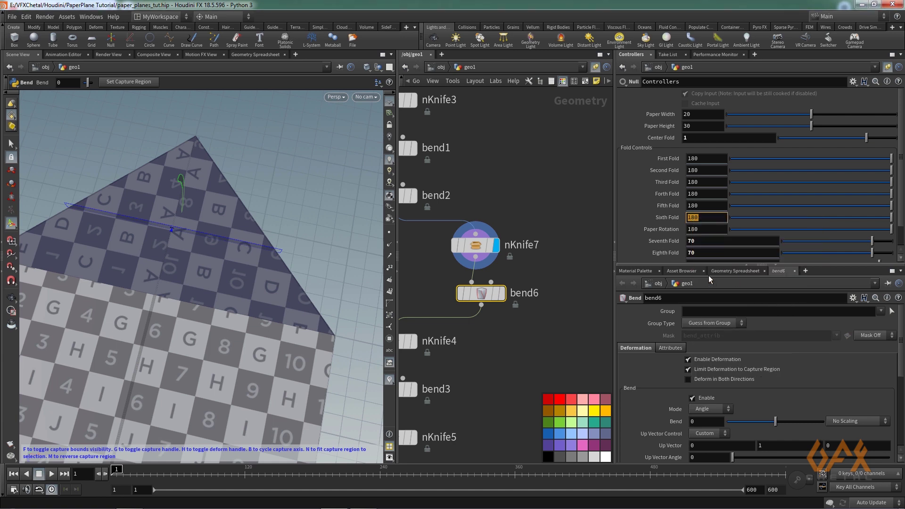
right_click(704, 420)
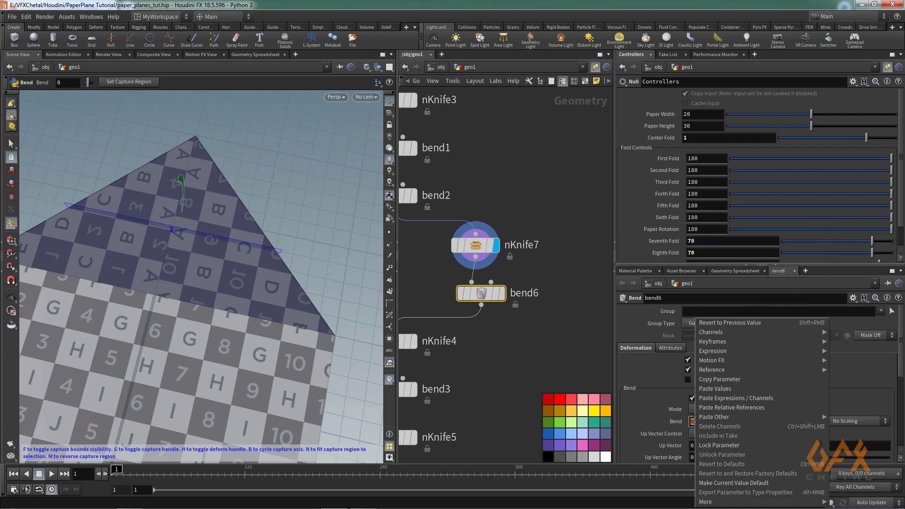
click(724, 400)
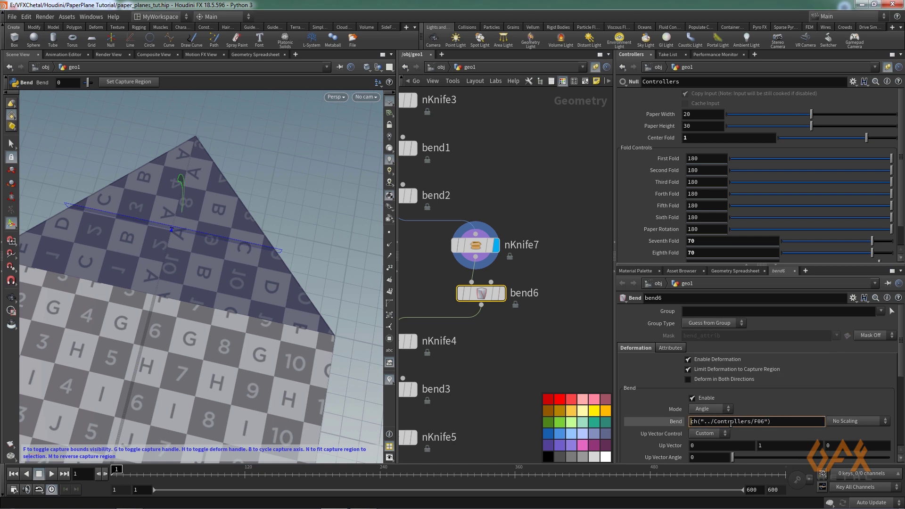
text(-)
key(Return)
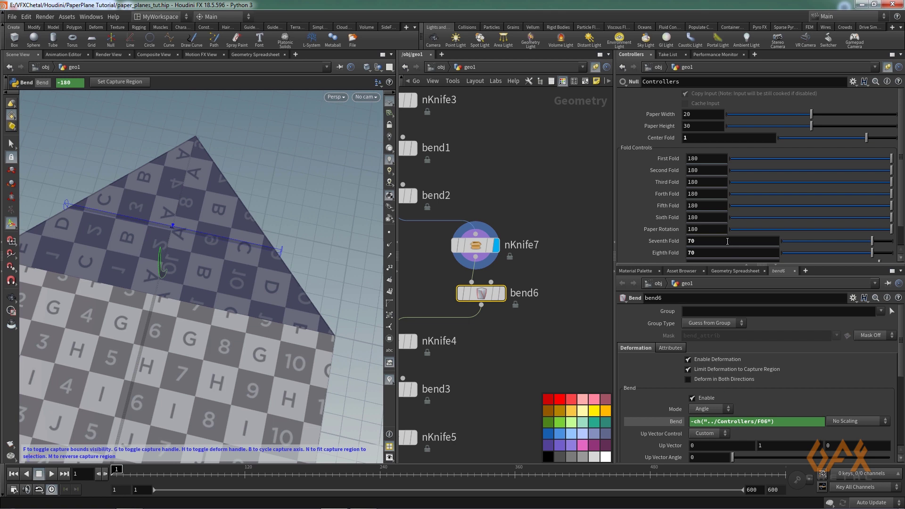
- Display bend6 and lower the Controllers' Sixth Fold to 0
click(478, 331)
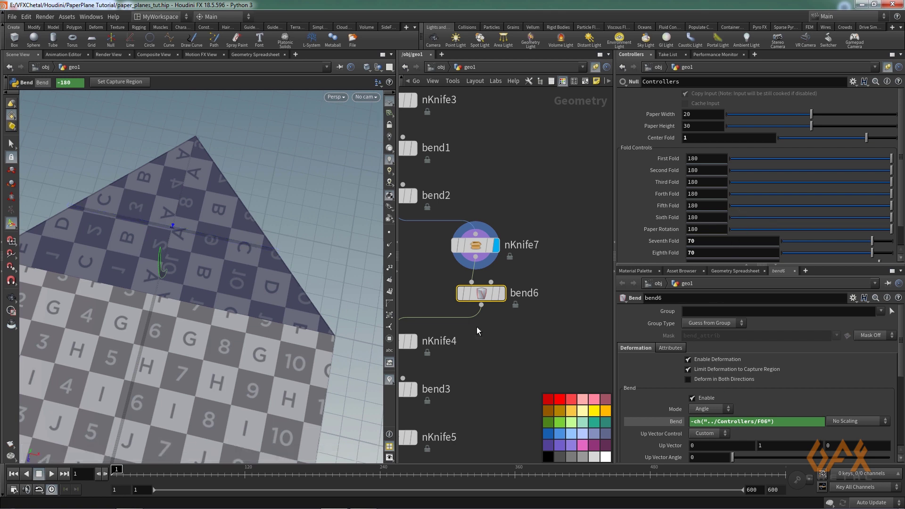
click(501, 293)
drag(739, 217, 712, 218)
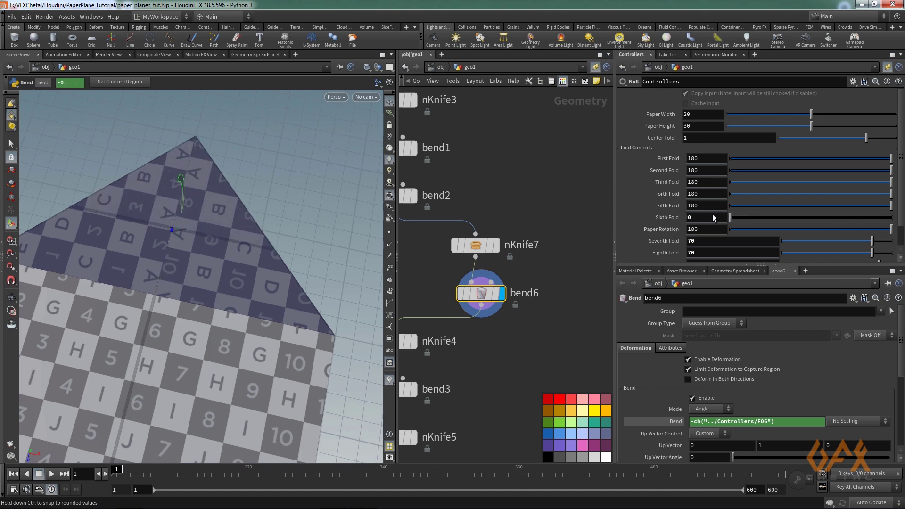
- Display bend5, set the Controllers' Sixth Fold to 180 and inspect the folded paper
middle_drag(483, 327, 546, 208)
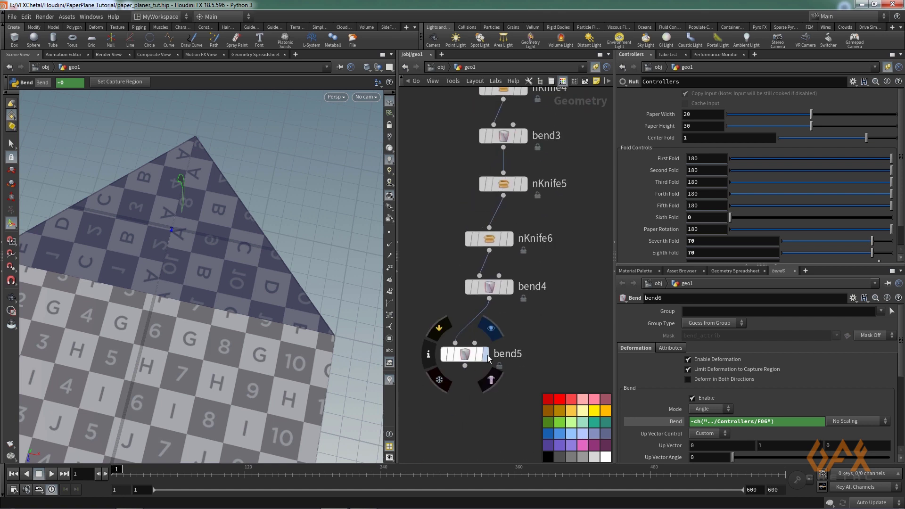
click(486, 354)
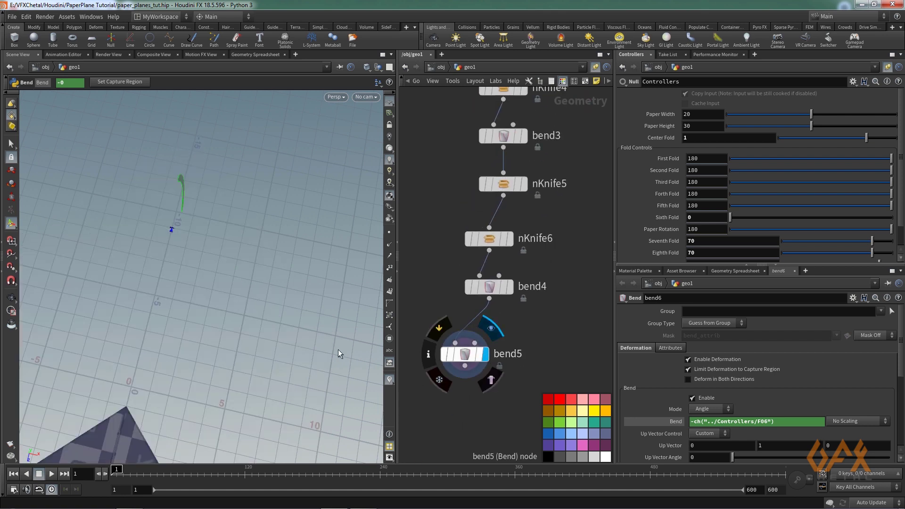
key(Escape)
drag(171, 226, 171, 290)
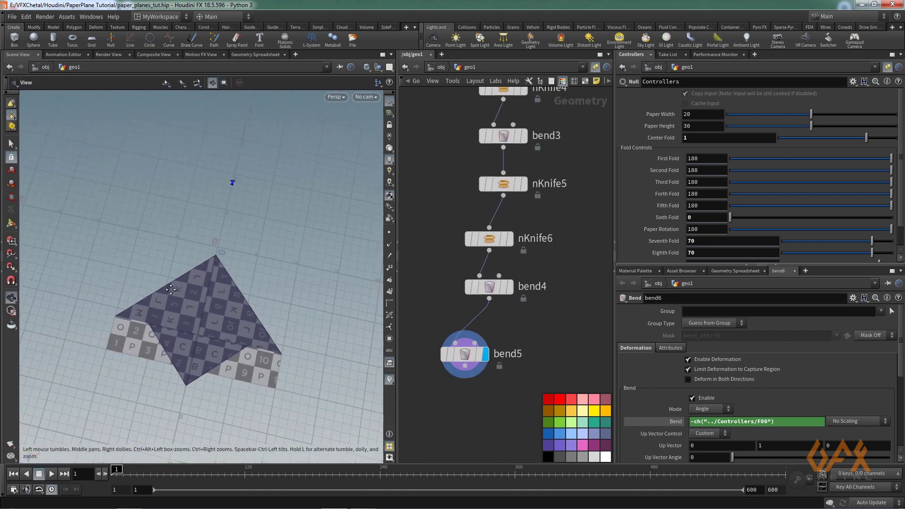
middle_drag(170, 289, 163, 290)
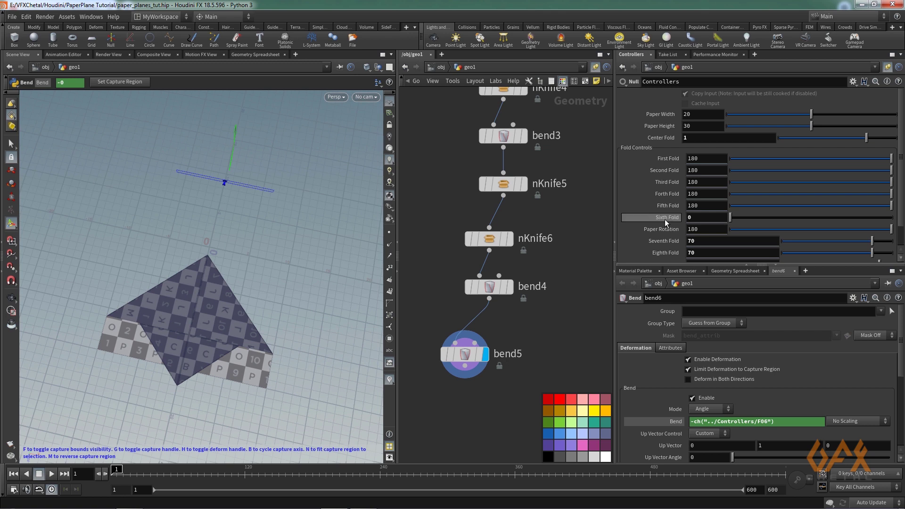
drag(730, 218, 874, 222)
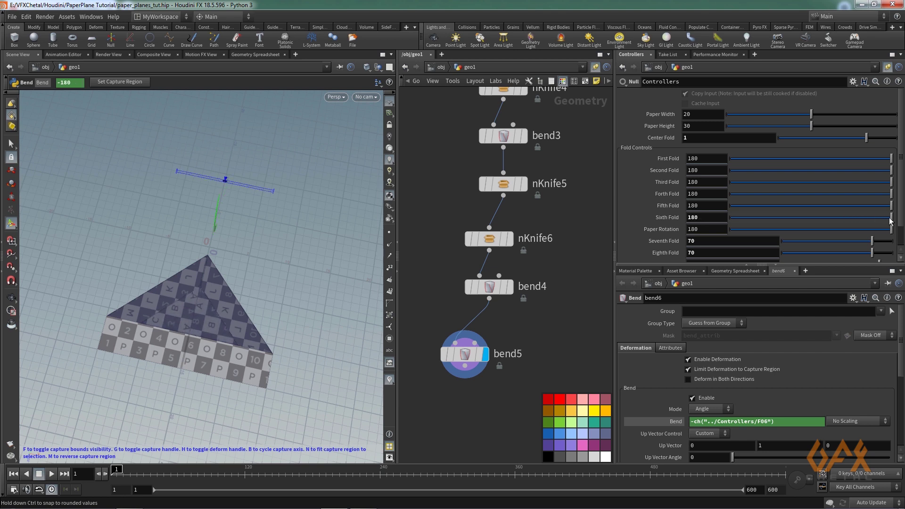
alt+middle_drag(172, 343, 194, 290)
alt+right_drag(198, 293, 301, 293)
alt+drag(230, 319, 221, 315)
alt+right_drag(230, 310, 169, 311)
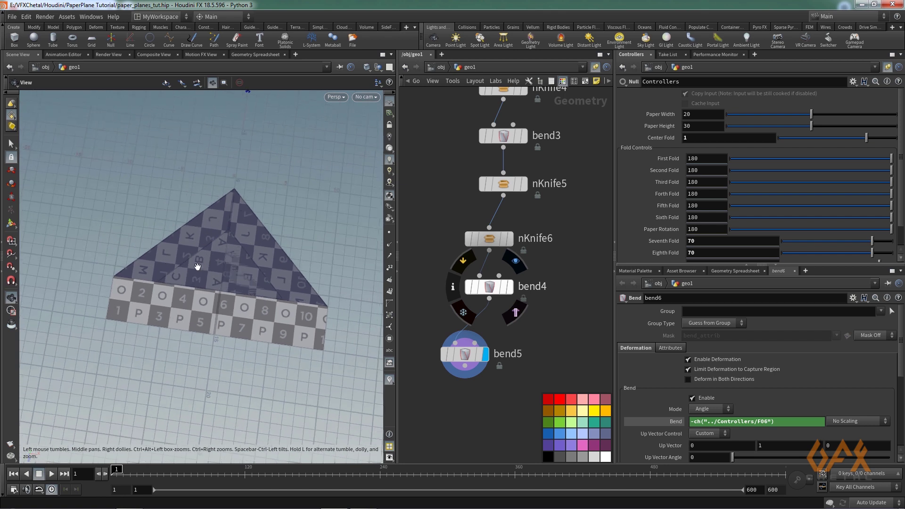
mouse_move(197, 267)
mouse_down()
mouse_move(178, 250)
mouse_move(260, 262)
mouse_move(212, 257)
mouse_up()
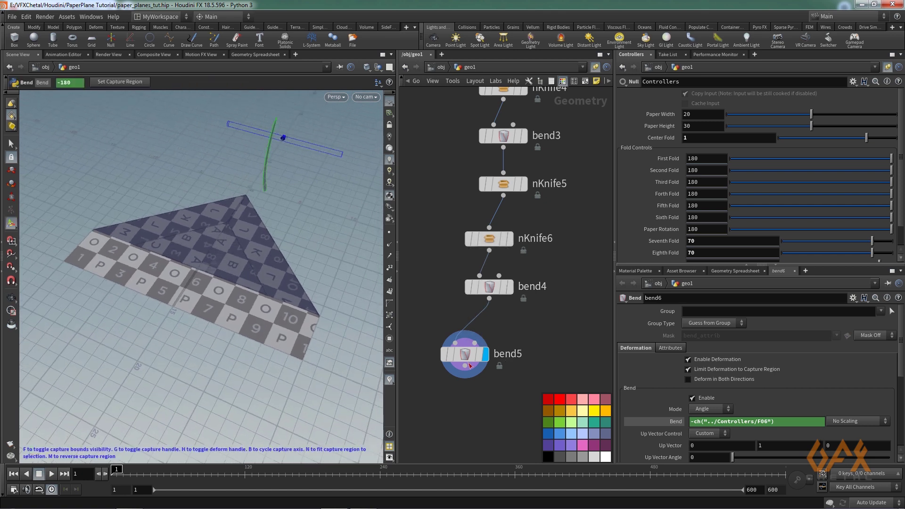
- Add a Transform node after bend5 and display it
key(Tab)
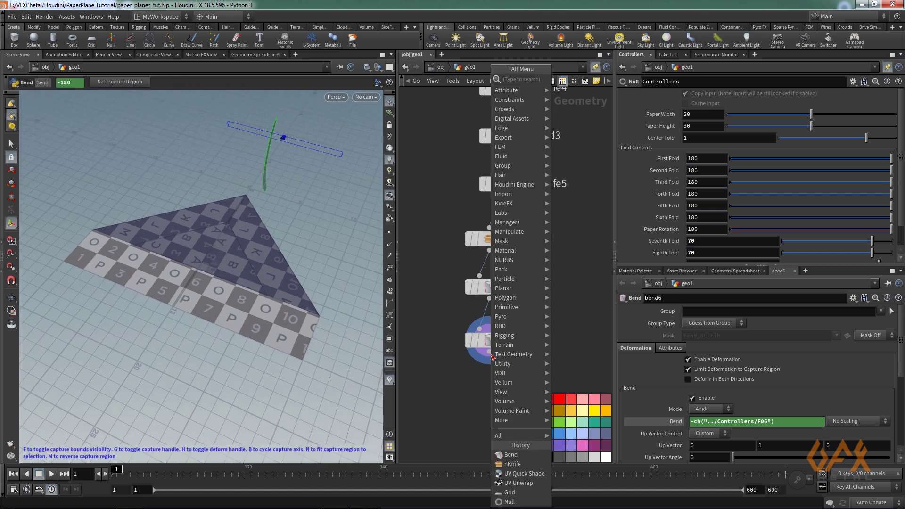
text(tran)
key(Return)
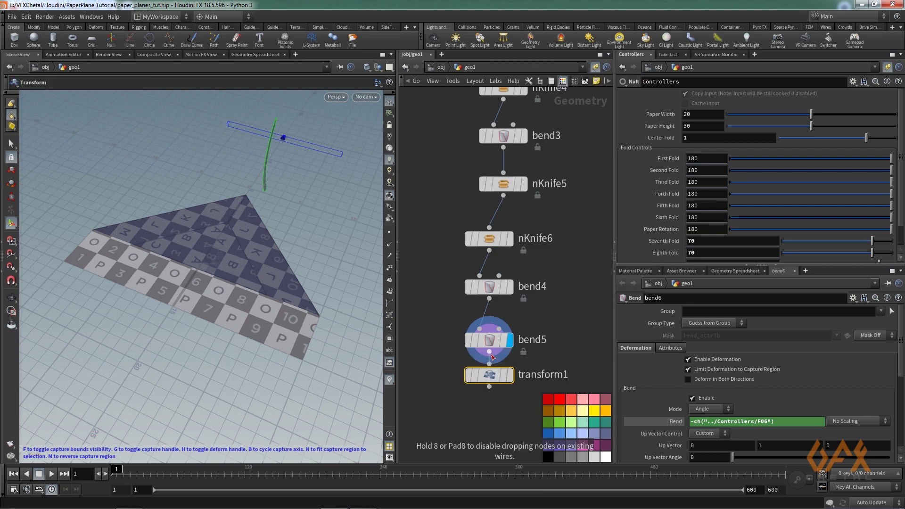
click(494, 387)
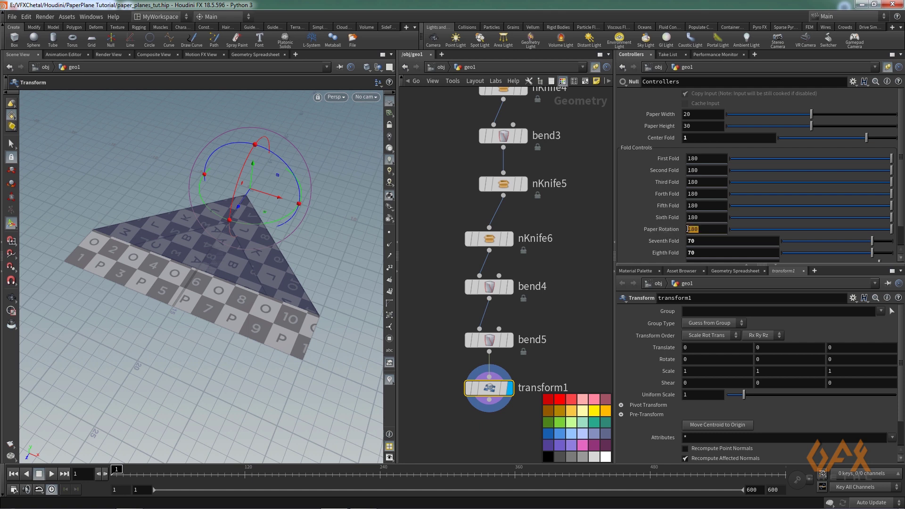
- Link transform1's Z rotation to the Controllers' Paper Rotation with a relative reference, and test the rotation up to 180
right_click(700, 228)
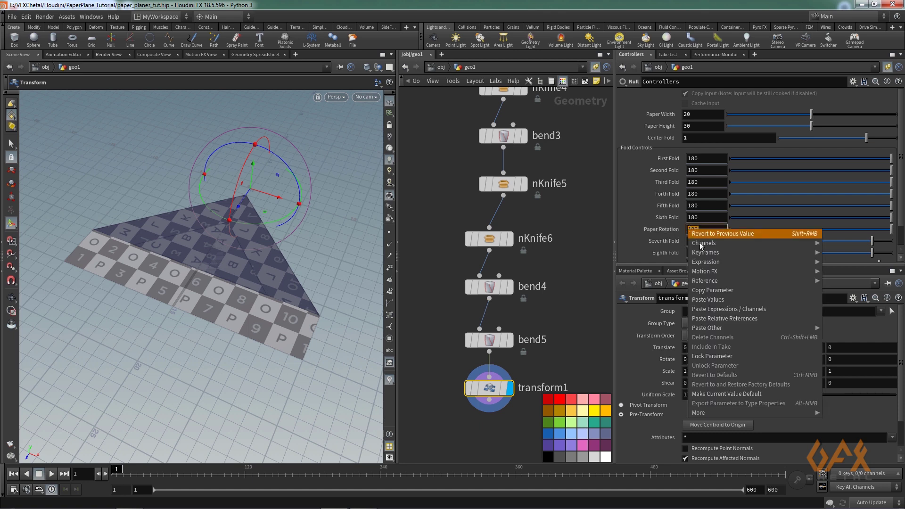
click(707, 290)
mouse_move(486, 390)
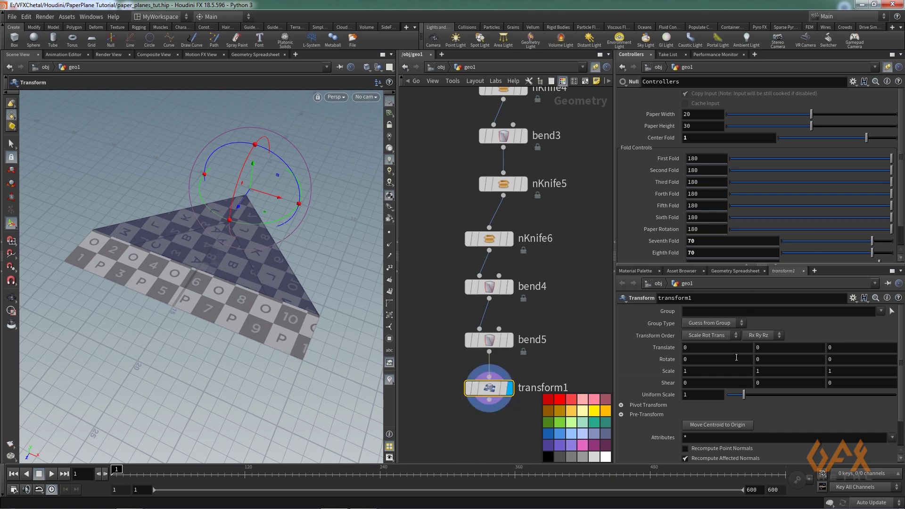
right_click(830, 360)
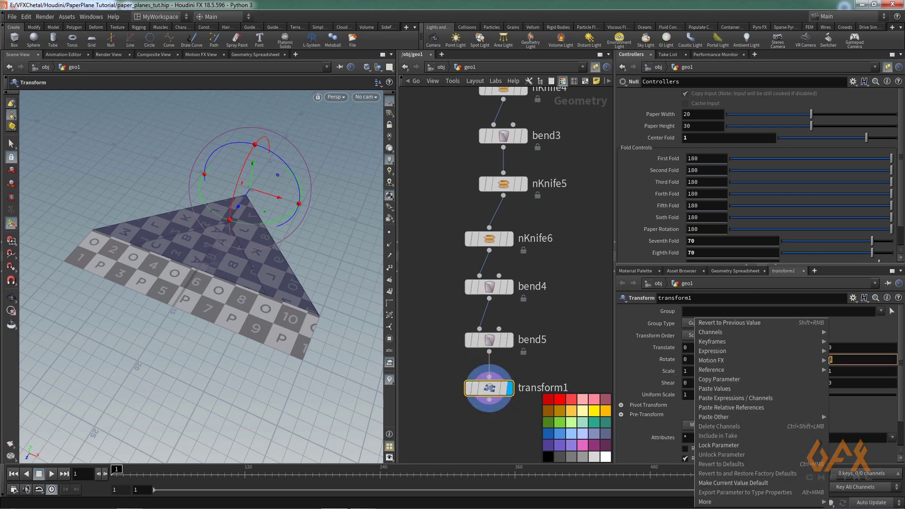
click(745, 408)
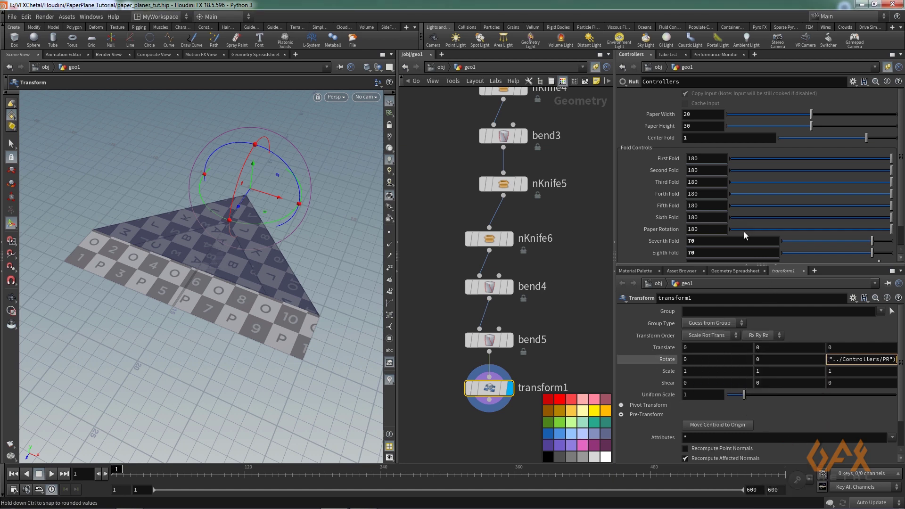
drag(741, 229, 904, 221)
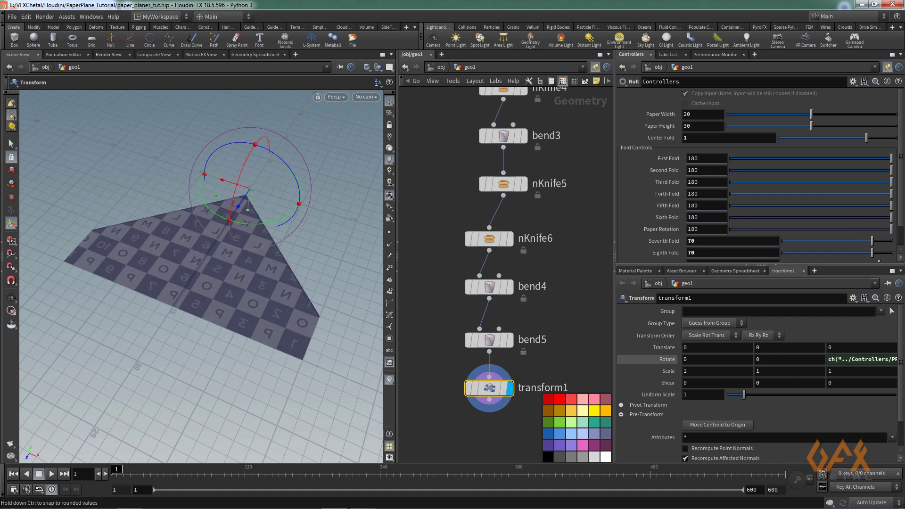
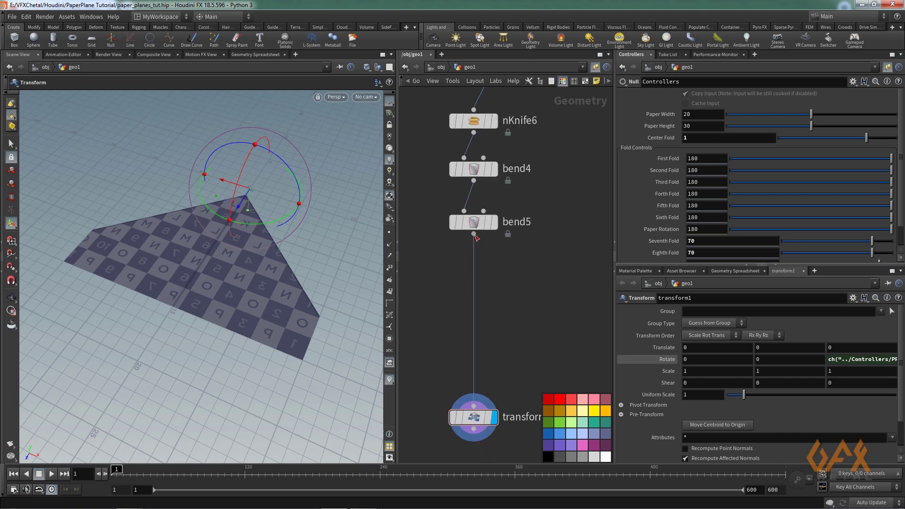
- Insert an nKnife node between bend5 and transform1, with distance 0.2 and 8 divisions
right_click(475, 235)
text(nkn)
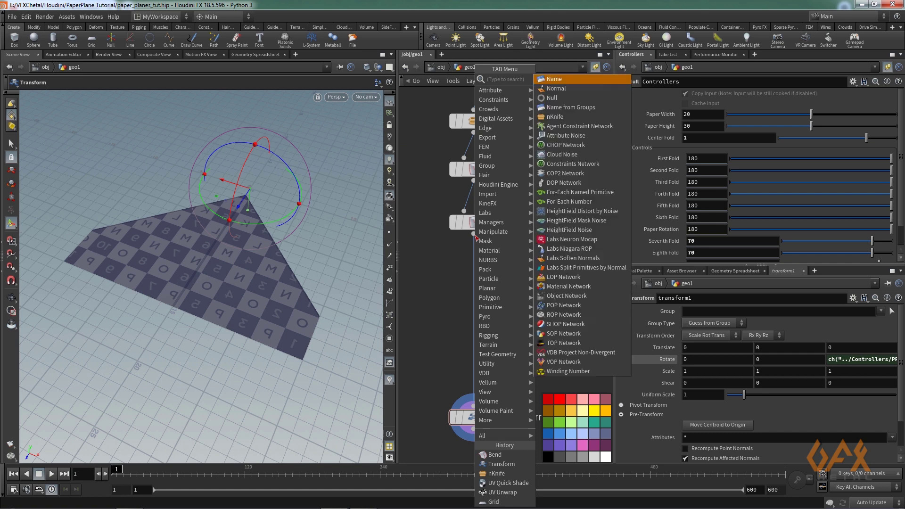
key(Return)
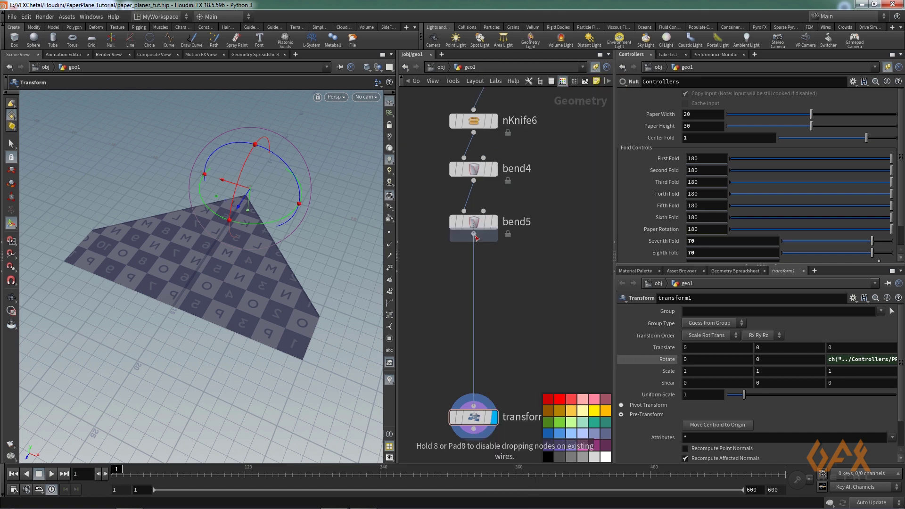
click(473, 270)
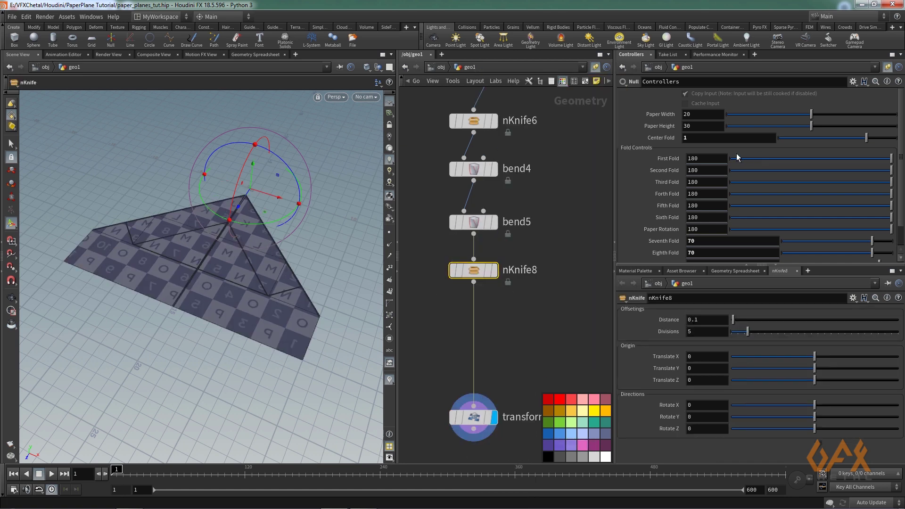
click(701, 319)
text(.2)
click(701, 332)
key(Return)
- Link nKnife8's Translate Z to the Controllers' Center Fold with a relative reference
right_click(684, 138)
click(702, 210)
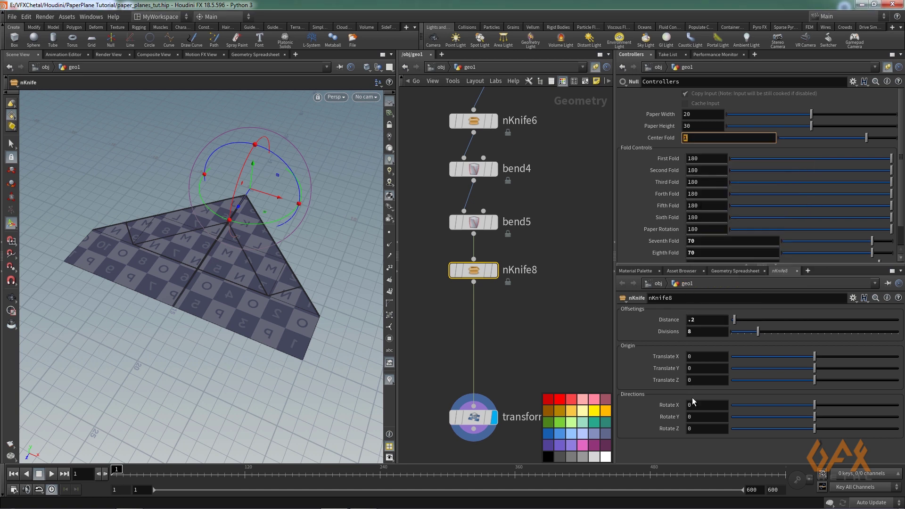
right_click(689, 380)
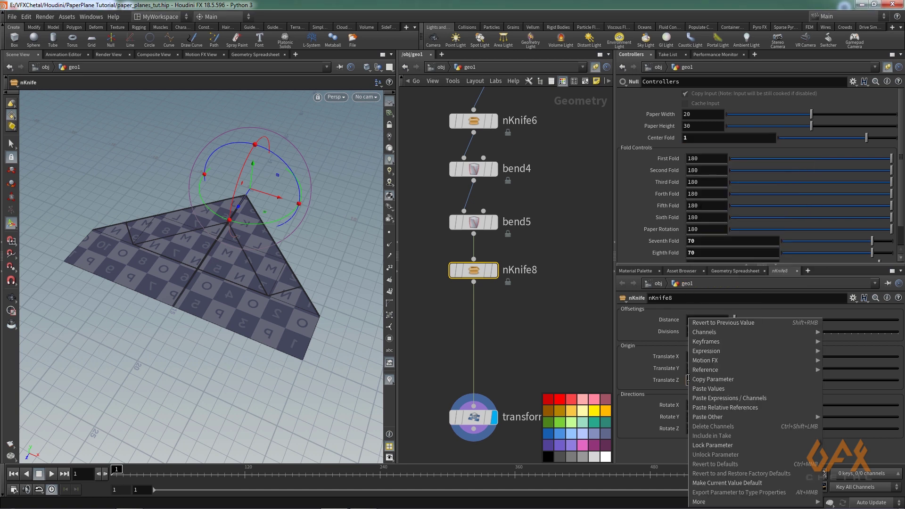
click(712, 408)
key(Return)
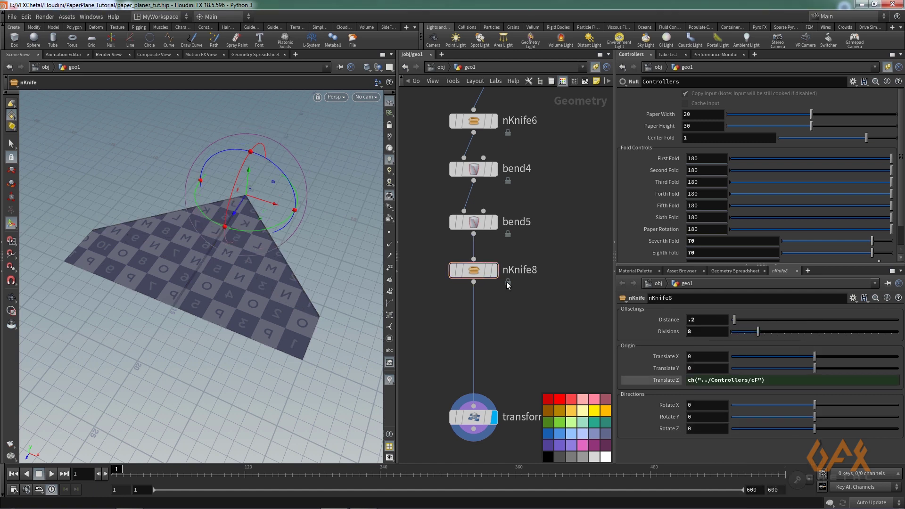
- Display nKnife8 and set its Y rotation to 67.5
click(495, 271)
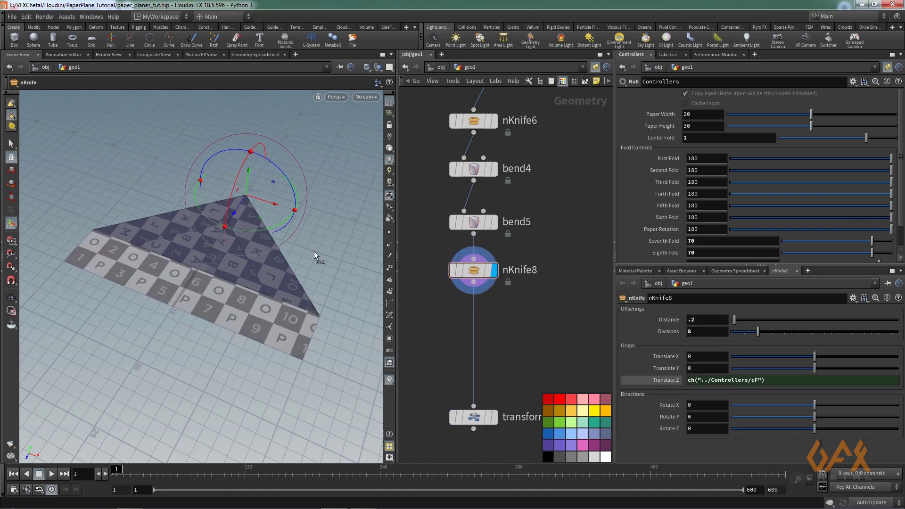
double_click(695, 429)
double_click(694, 418)
text(67.5)
key(Return)
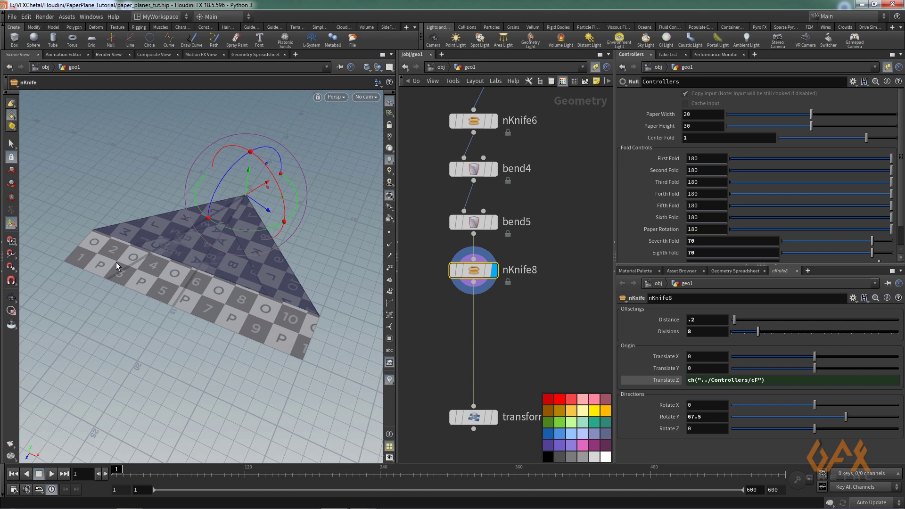
scroll(115, 262, up, 3)
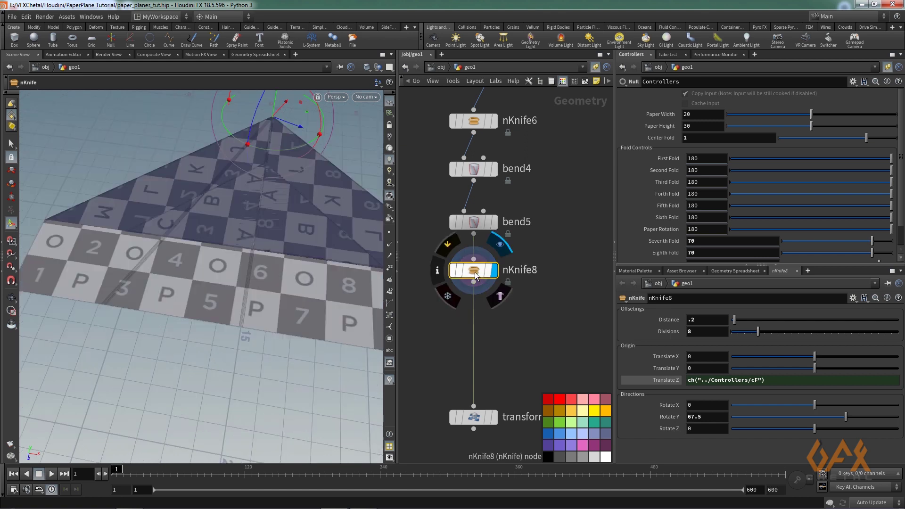
- Duplicate nKnife8, insert the copy between it and transform1, and set the copy's Y rotation to -67.5
alt+drag(474, 273, 540, 339)
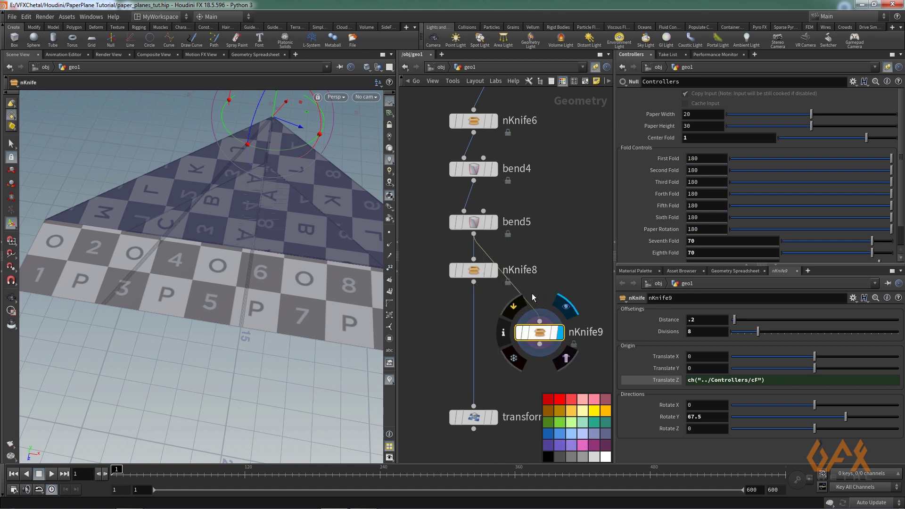
drag(543, 337, 479, 337)
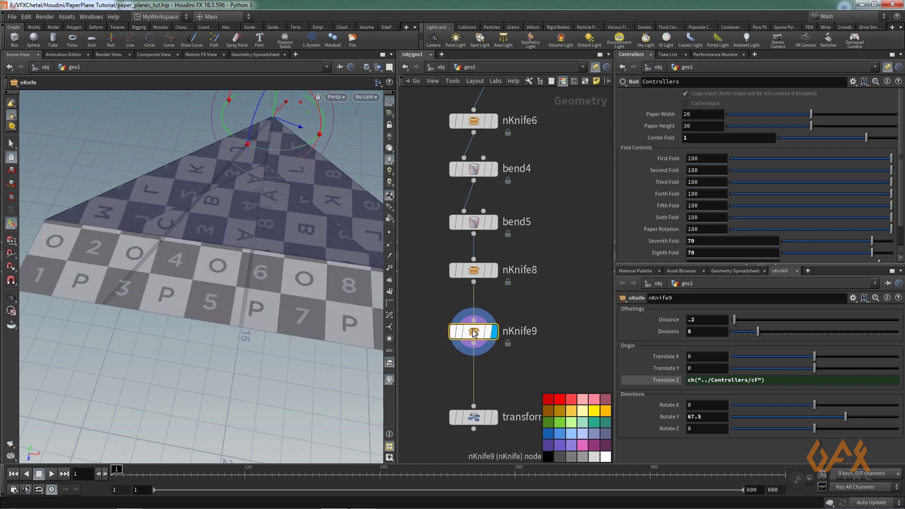
click(688, 416)
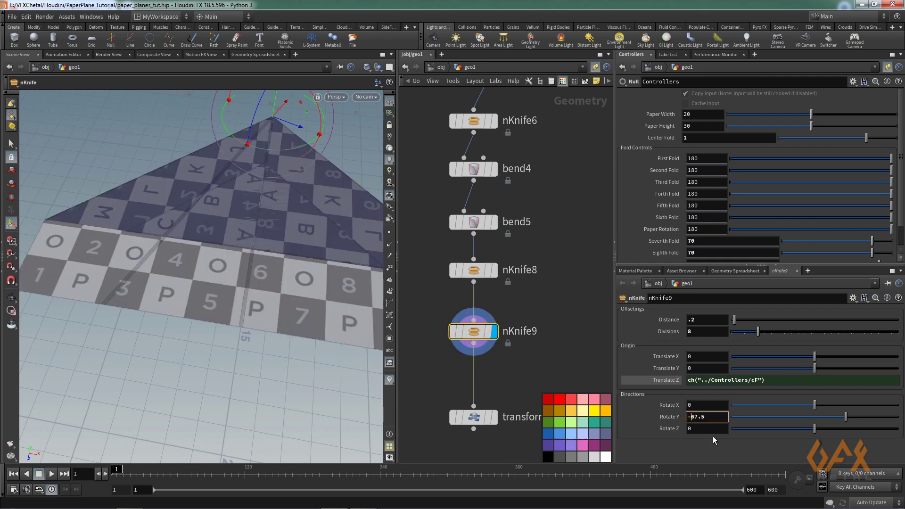
key(Return)
key(Escape)
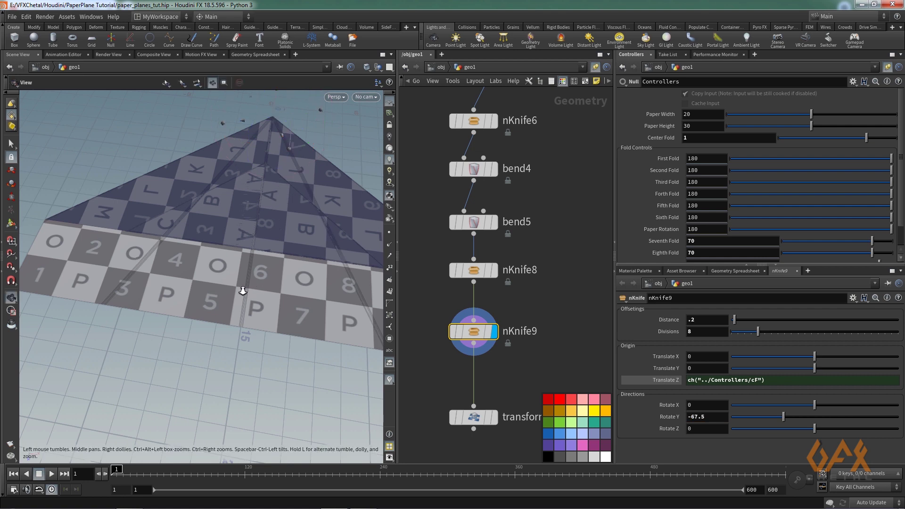
right_drag(243, 291, 208, 299)
middle_drag(208, 299, 180, 294)
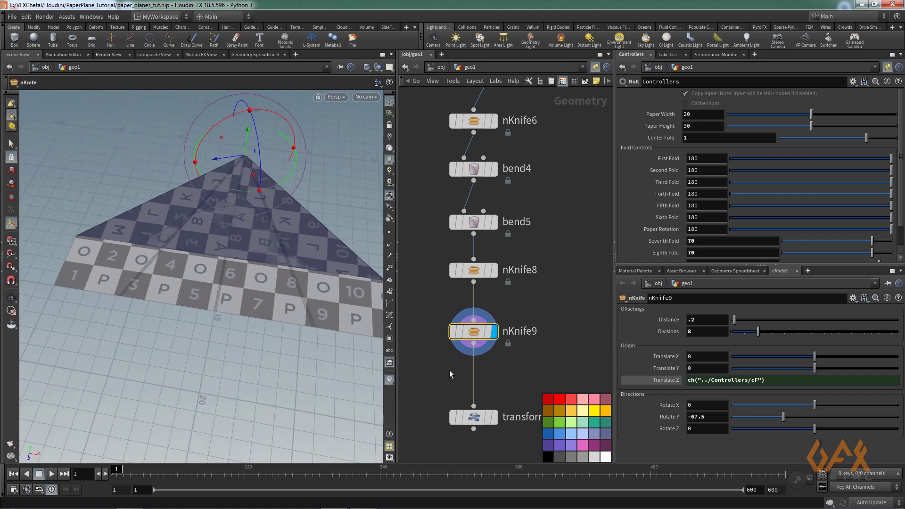
- Insert a Bend node between nKnife9 and transform1
middle_drag(449, 369, 454, 303)
drag(480, 354, 485, 417)
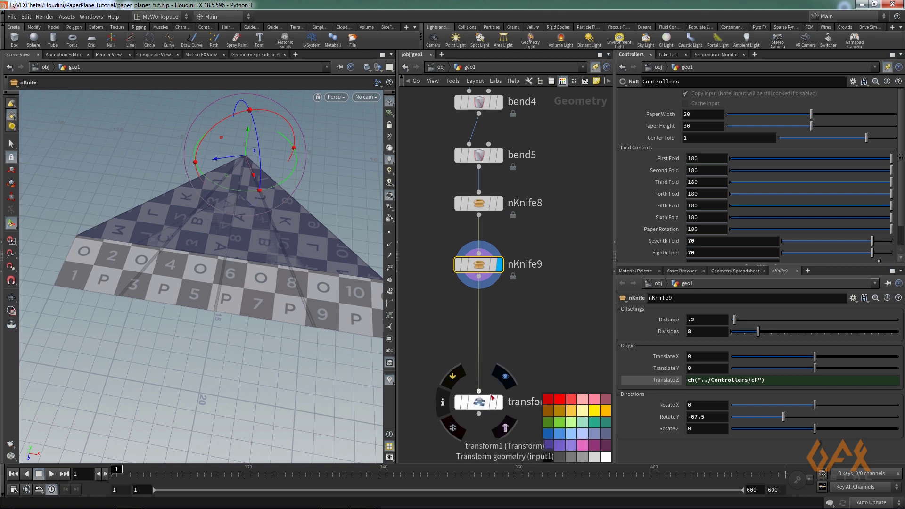
click(480, 277)
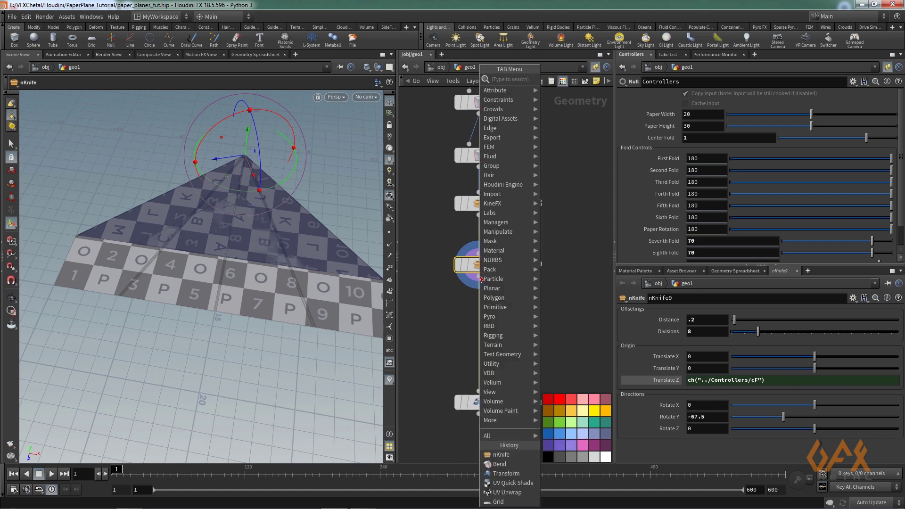
text(bend)
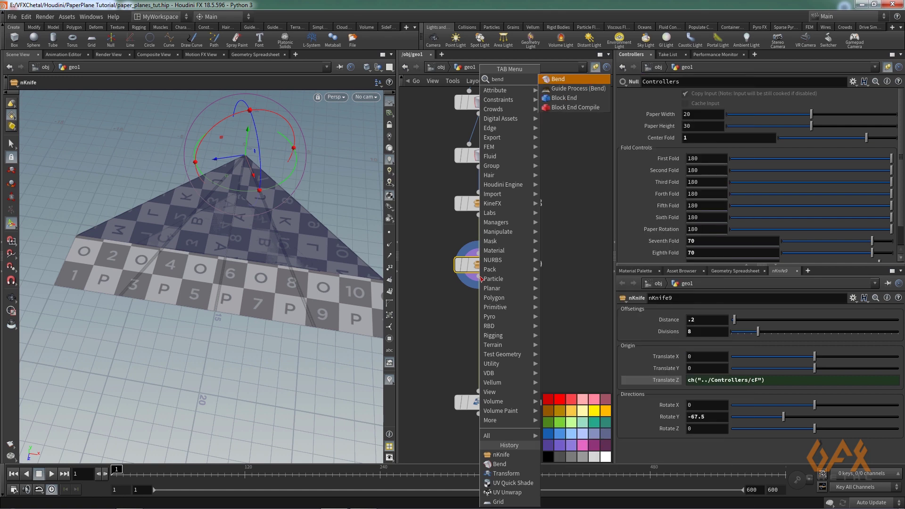
key(Return)
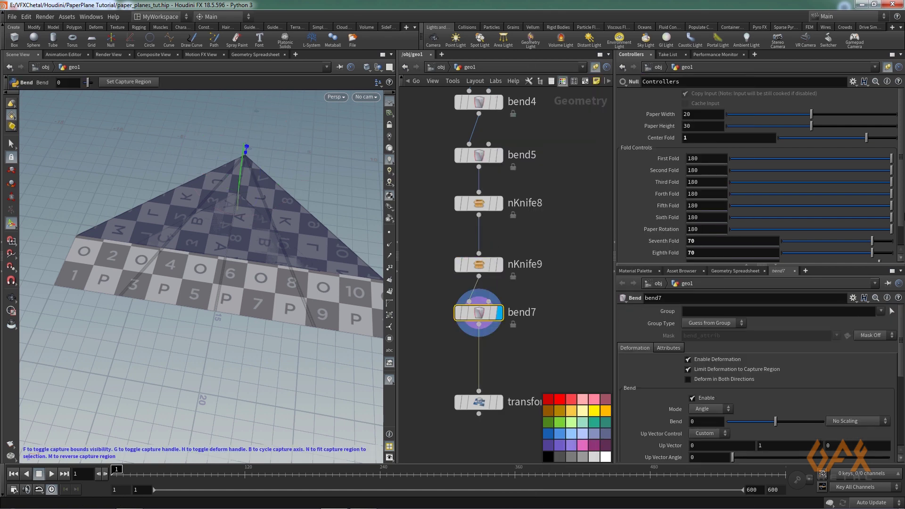
- Link bend7's Bend angle to the Controllers' Seventh Fold with a relative reference and inspect the fold
drag(901, 205, 904, 235)
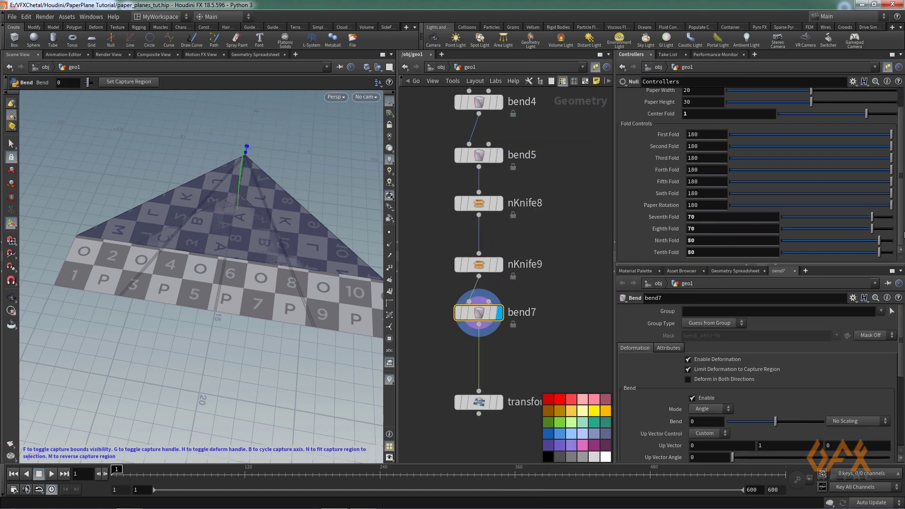
click(691, 216)
right_click(691, 217)
click(701, 278)
scroll(699, 397, down, 2)
click(699, 398)
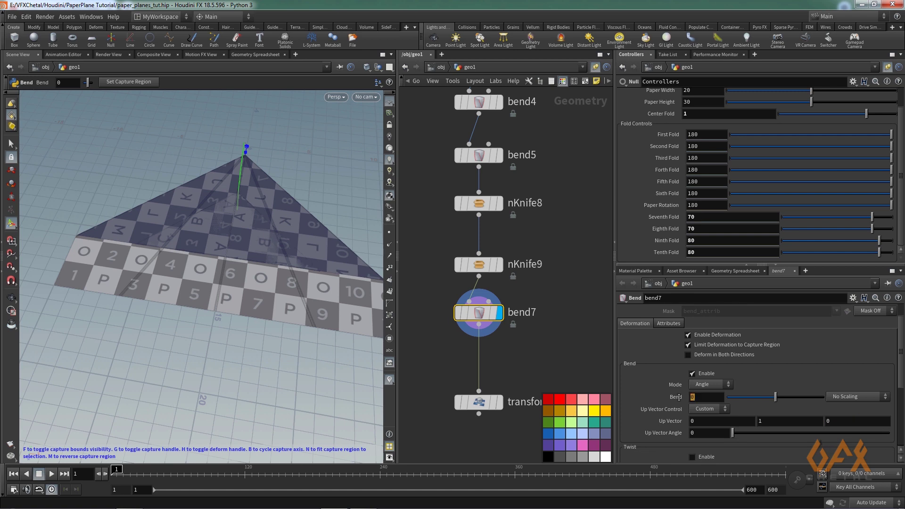
right_click(699, 398)
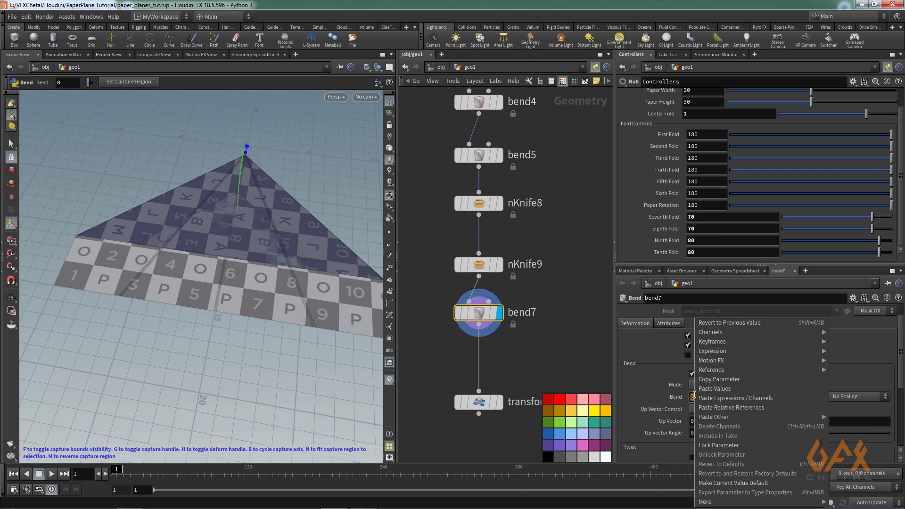
click(717, 408)
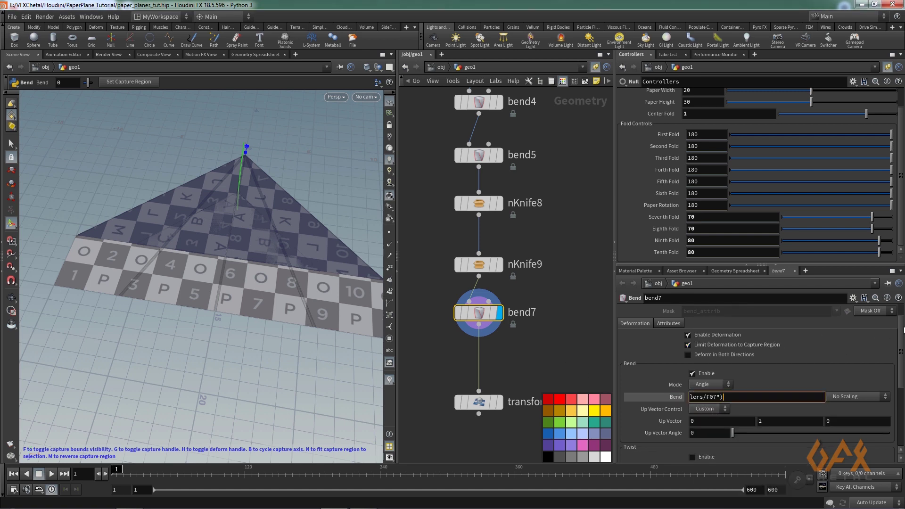
drag(900, 327, 900, 351)
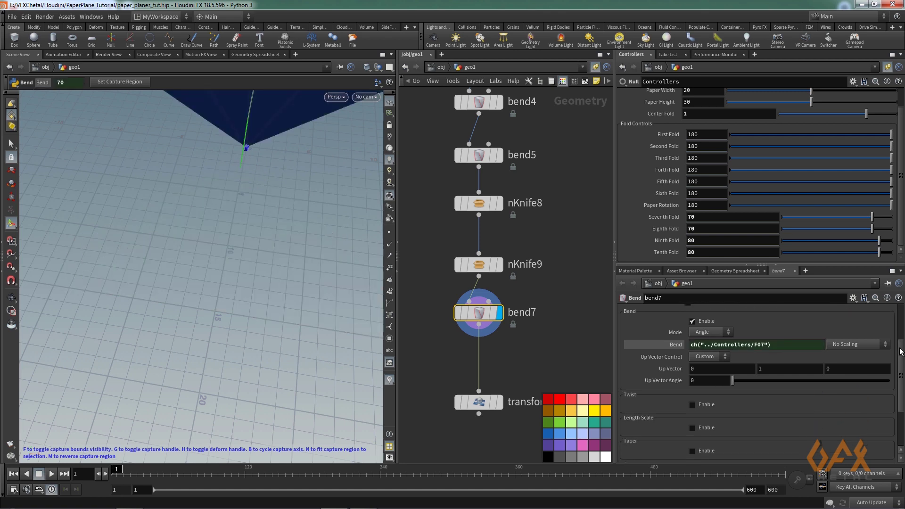
key(Escape)
drag(239, 262, 221, 233)
middle_drag(238, 284, 234, 250)
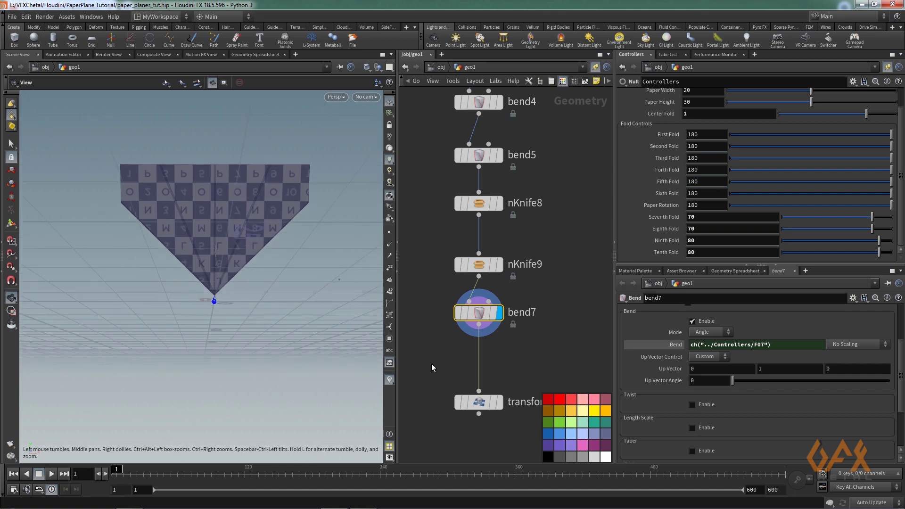
- Set bend7's capture direction to -1, 0, 0 and its capture length to 0.02
drag(899, 361, 899, 412)
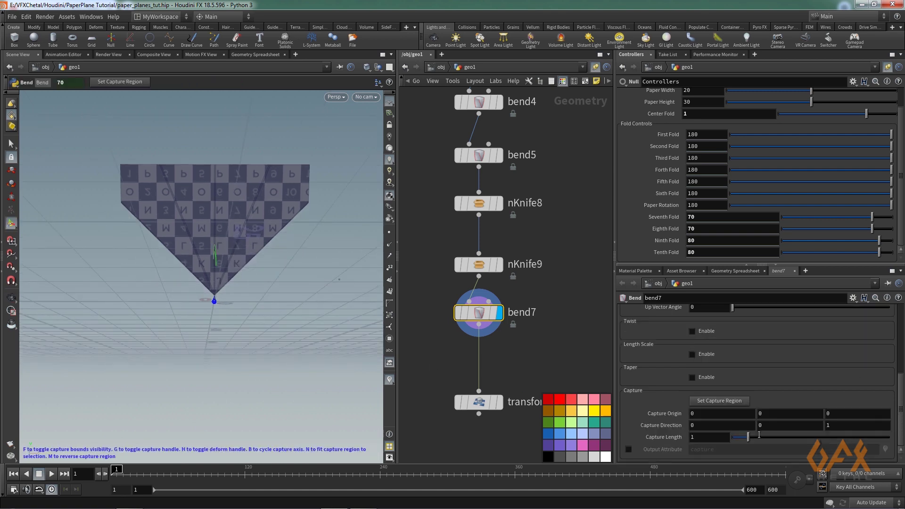
click(694, 425)
text(-1)
click(830, 425)
text(0)
key(Return)
click(711, 440)
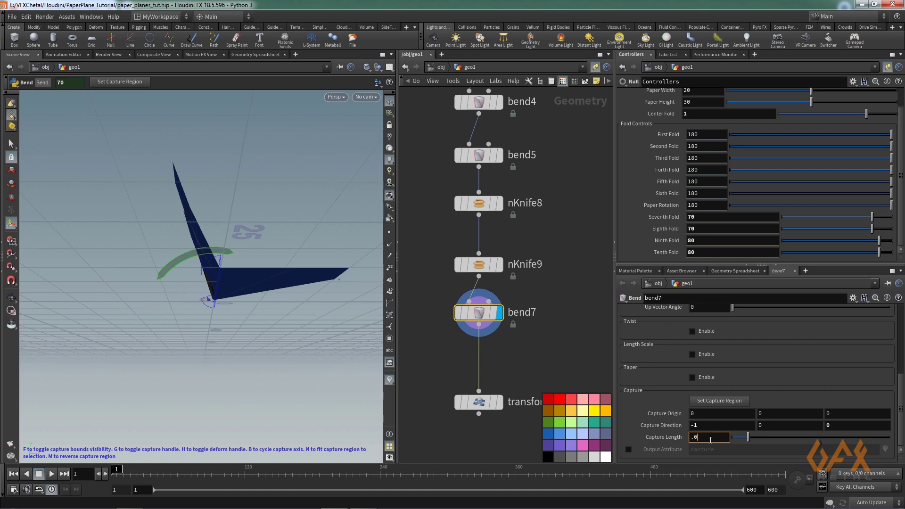
key(Return)
alt+drag(197, 367, 159, 296)
alt+right_drag(171, 289, 244, 299)
alt+drag(245, 299, 273, 295)
key(Return)
scroll(771, 352, up, 5)
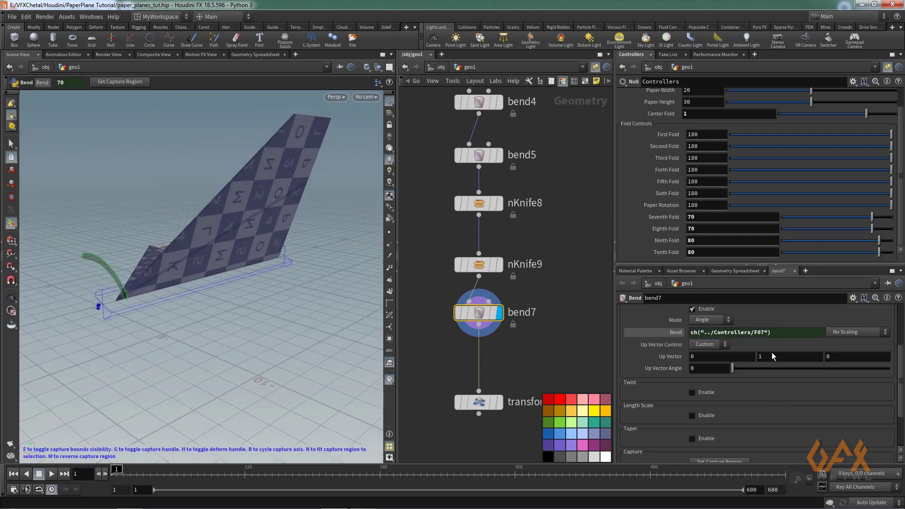
- Negate bend7's Bend expression to -ch("../Controllers/F07") and inspect the downward fold
click(690, 418)
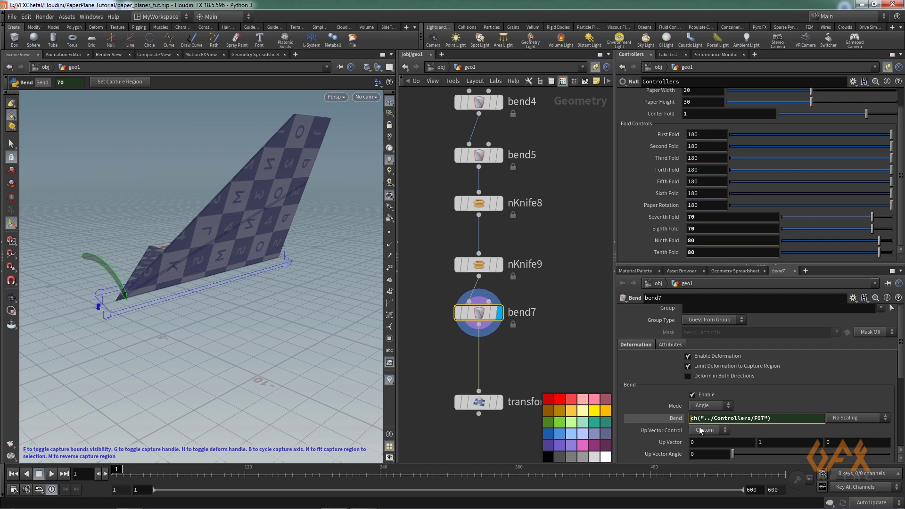
text(-)
key(Return)
key(Escape)
drag(198, 236, 198, 358)
- Duplicate bend7 and insert the copy between bend7 and transform1
mouse_move(480, 304)
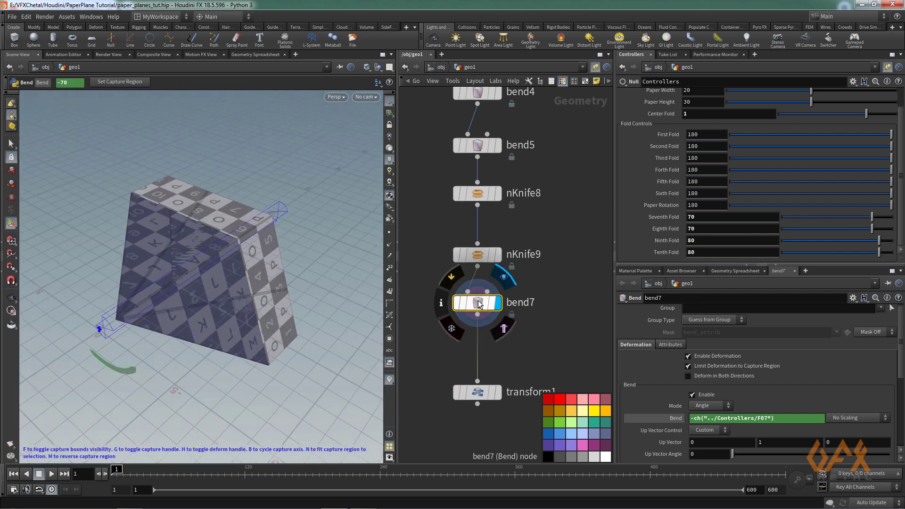
drag(479, 304, 544, 353)
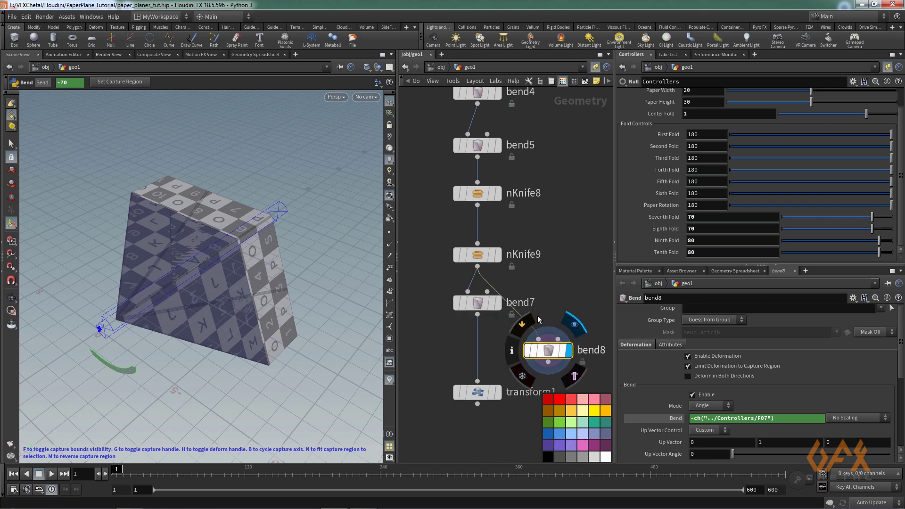
key(y)
drag(533, 316, 509, 311)
drag(534, 351, 475, 351)
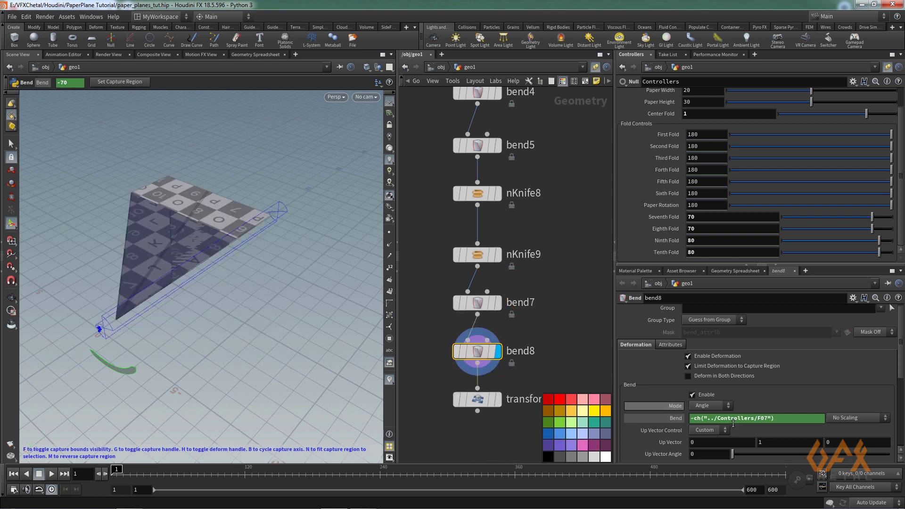
- Point bend8's Bend expression to the Controllers' Eighth Fold channel, F08
click(765, 417)
text(7)
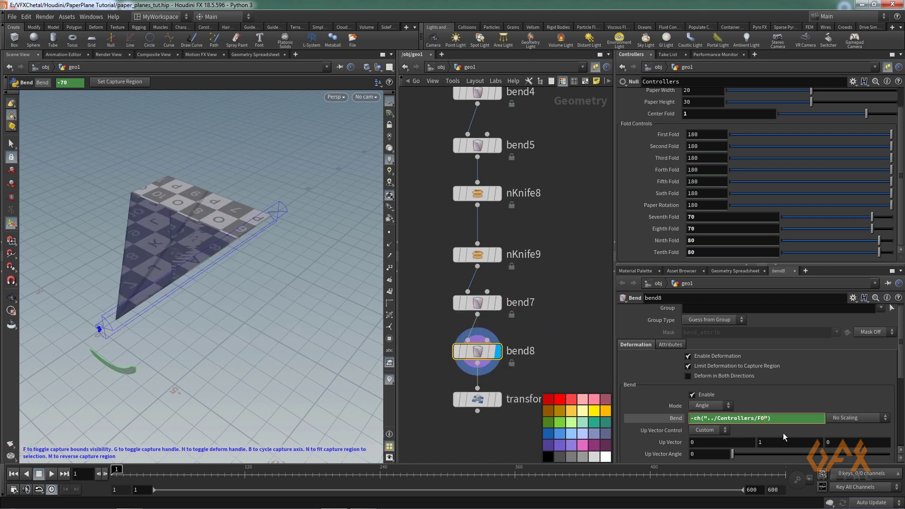
text(8)
- Set bend8's capture direction X to 1 and inspect both folded sides
scroll(900, 356, down, 3)
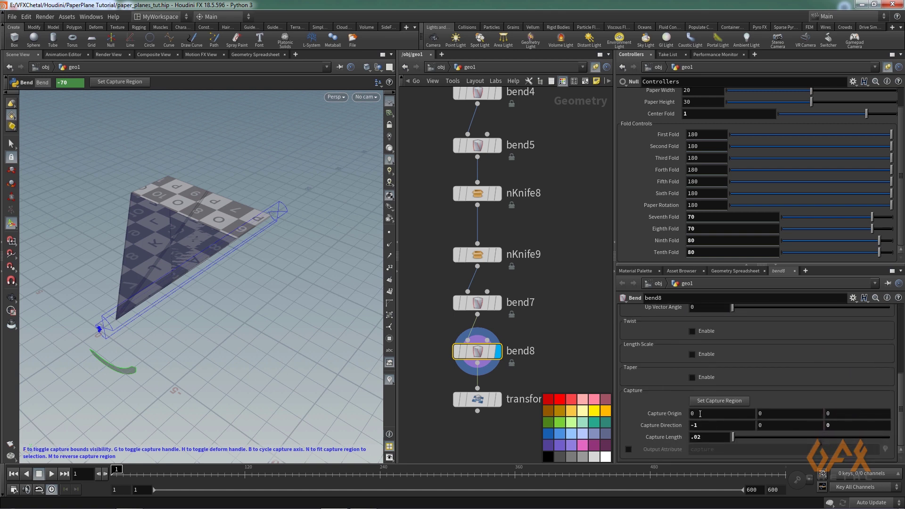
drag(675, 428, 679, 430)
text(1)
key(Return)
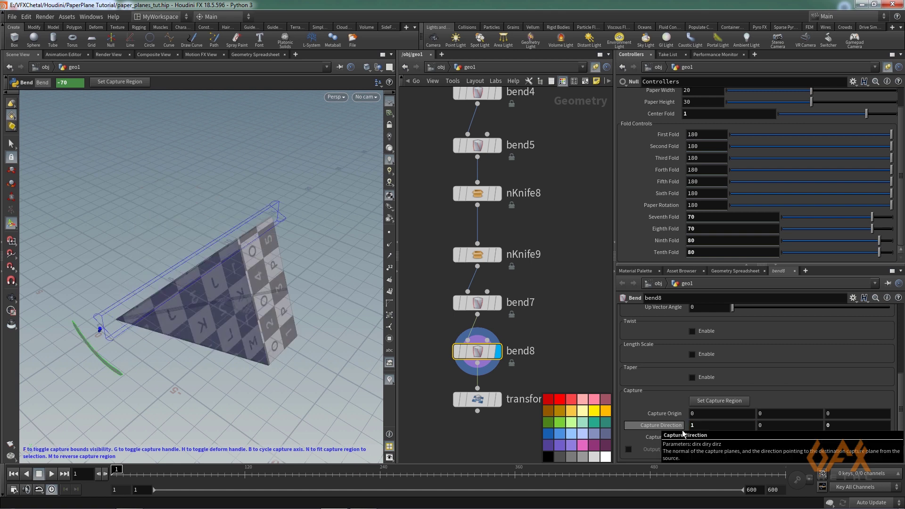
key(space)
alt+drag(176, 353, 226, 306)
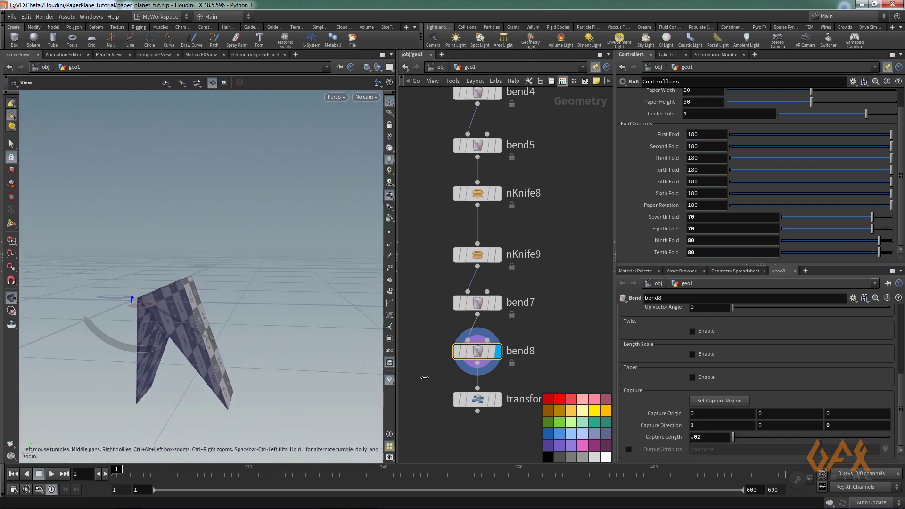
- Display transform1 and inspect the rotated, folded plane
click(497, 399)
alt+drag(157, 262, 268, 231)
key(Return)
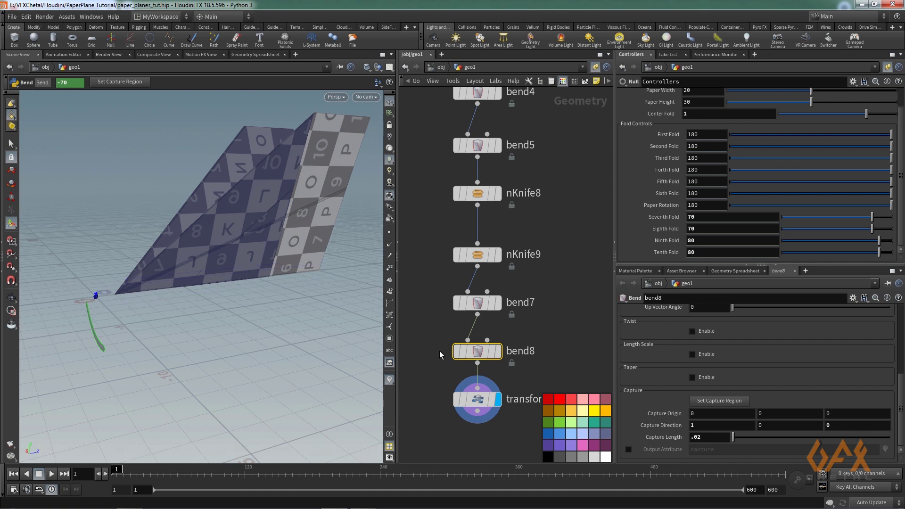
- Move bend7, bend8 and transform1 down together to open a gap below nKnife9
middle_drag(428, 287, 450, 257)
scroll(451, 256, down, 2)
drag(449, 255, 555, 378)
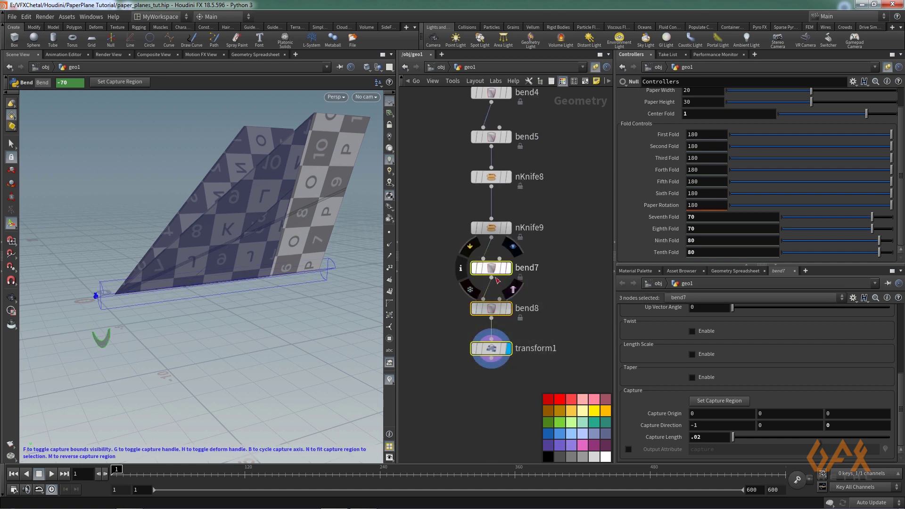
drag(493, 280, 492, 377)
click(449, 257)
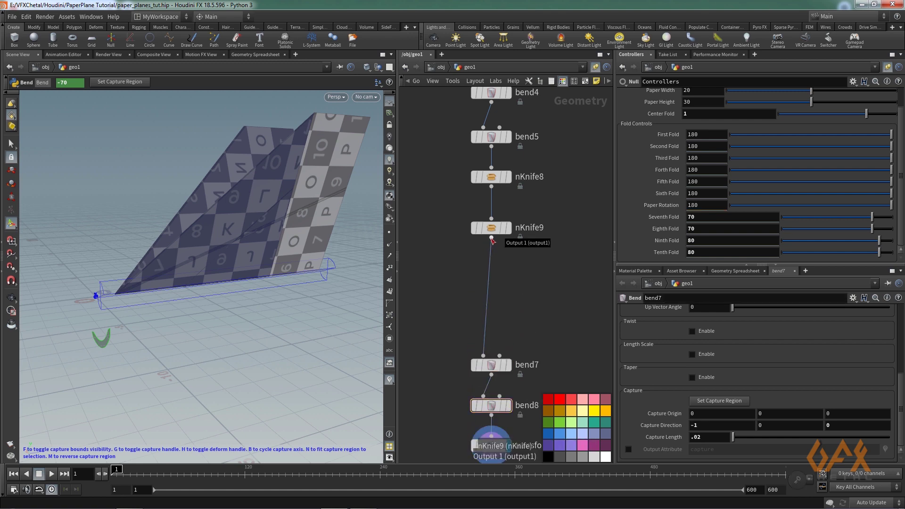
- Insert a Bend node between nKnife9 and bend7 and display it
click(492, 239)
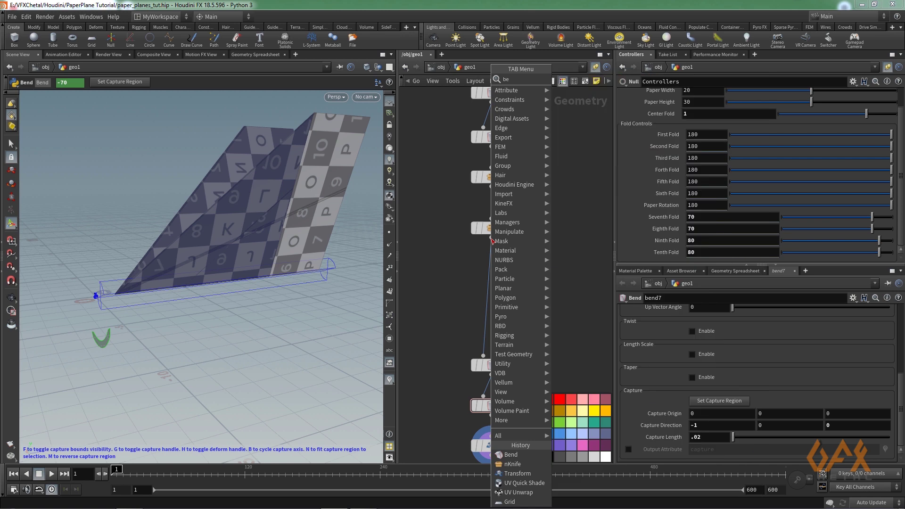
key(Escape)
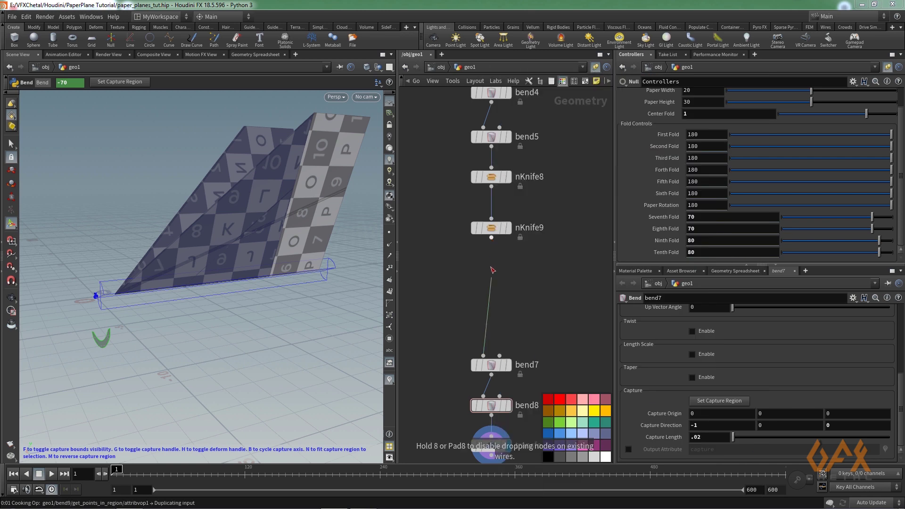
click(492, 268)
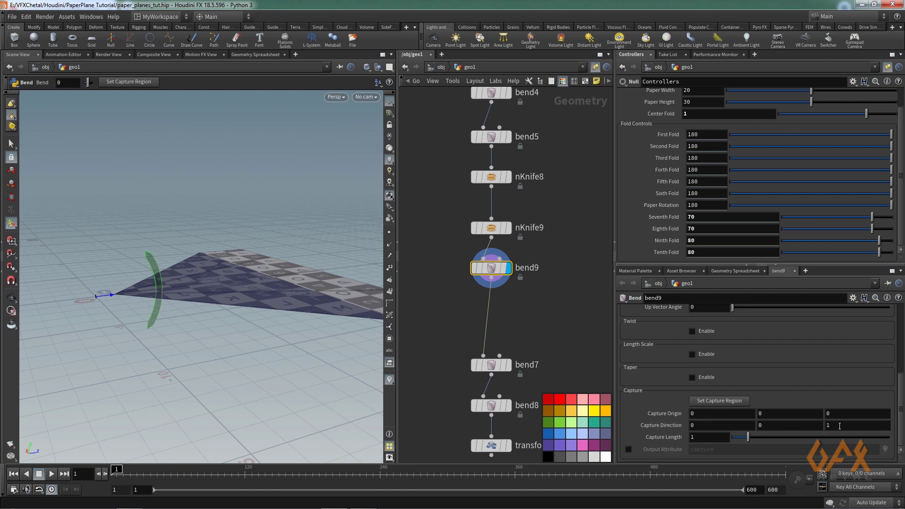
- Link bend9's capture origin Z to the Controllers' Center Fold parameter with a relative reference
right_click(684, 114)
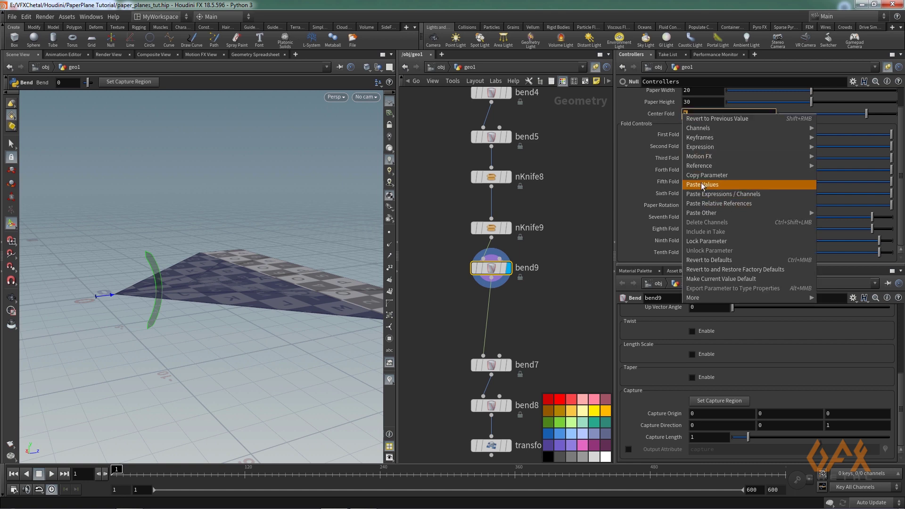
click(702, 177)
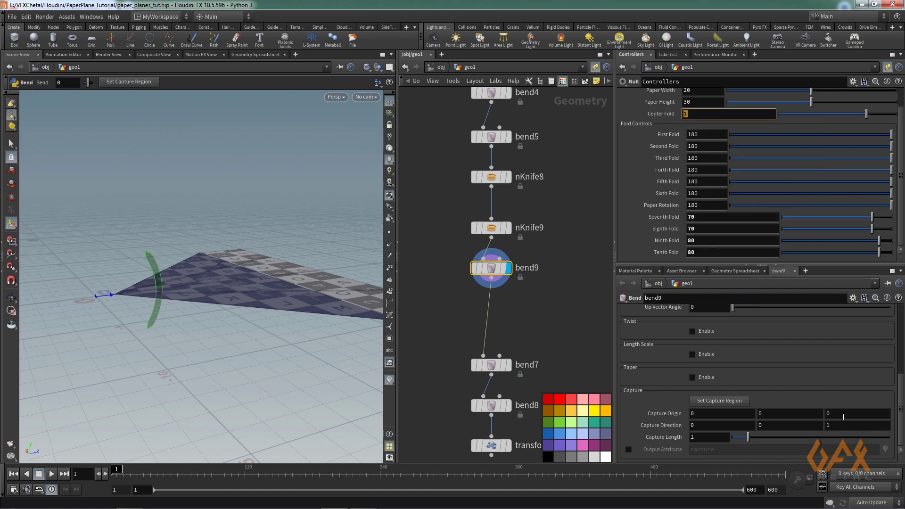
click(842, 415)
right_click(827, 412)
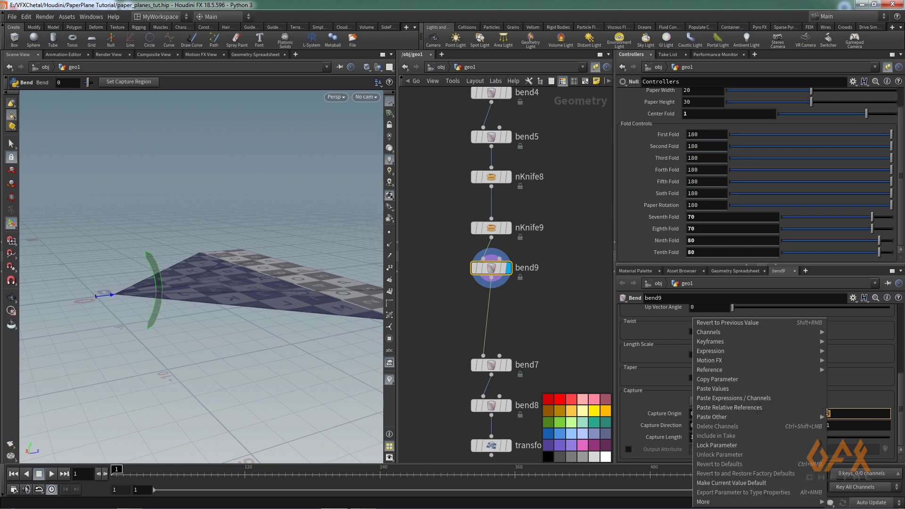
click(719, 407)
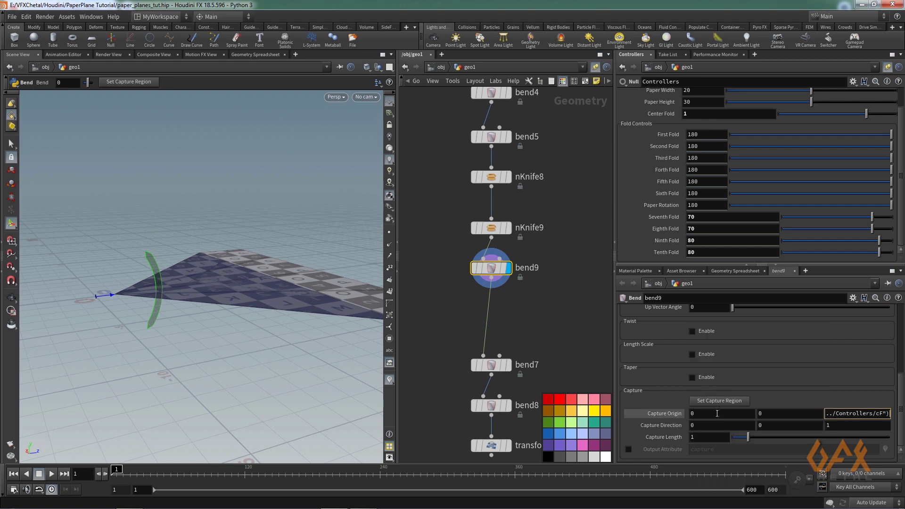
- Set bend9's capture direction X to the expression -sin(67.5)
click(697, 426)
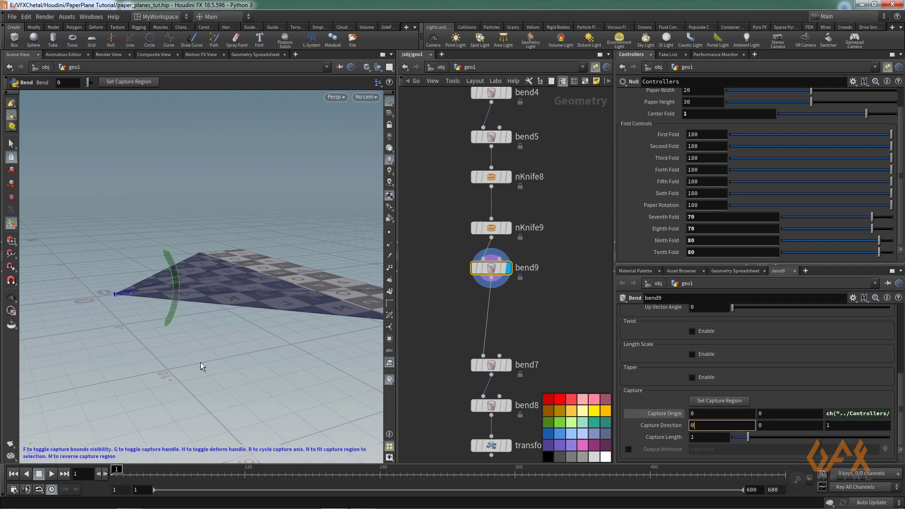
key(Escape)
alt+drag(246, 319, 169, 337)
alt+middle_drag(170, 338, 165, 267)
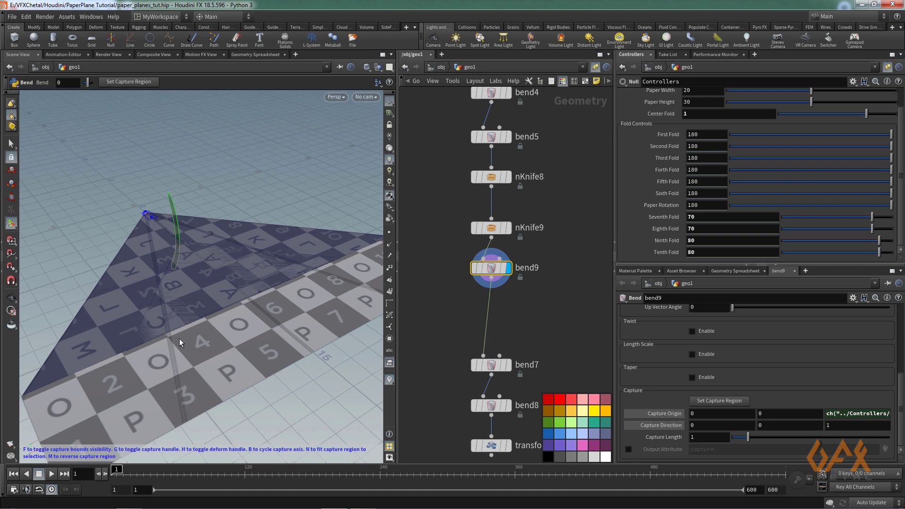
click(711, 424)
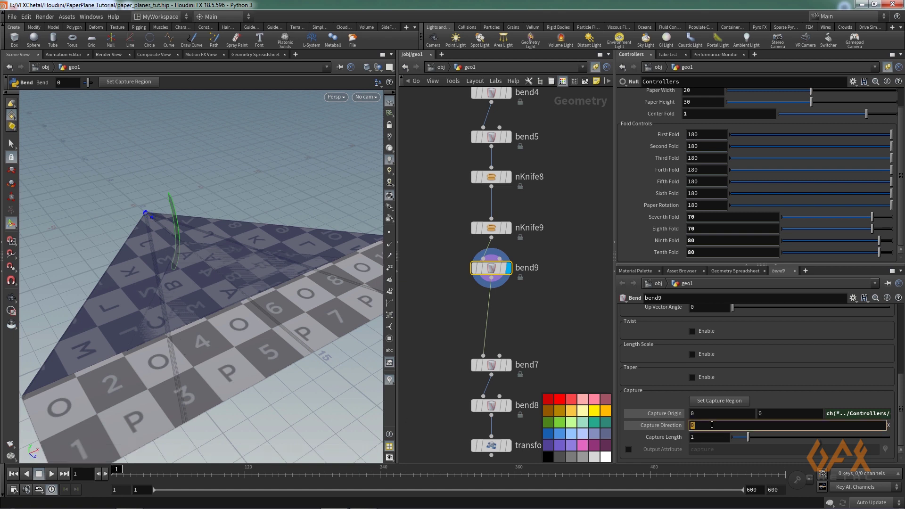
text(-sin(67.5)
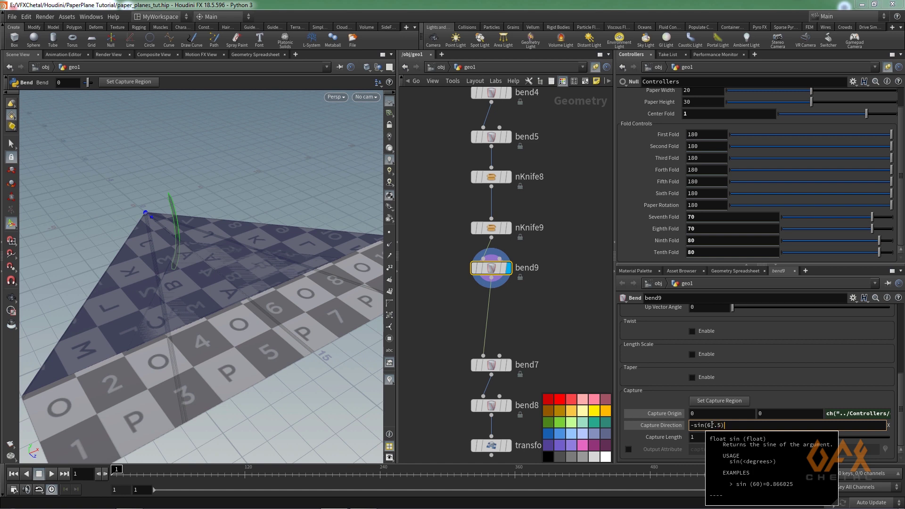
key(Return)
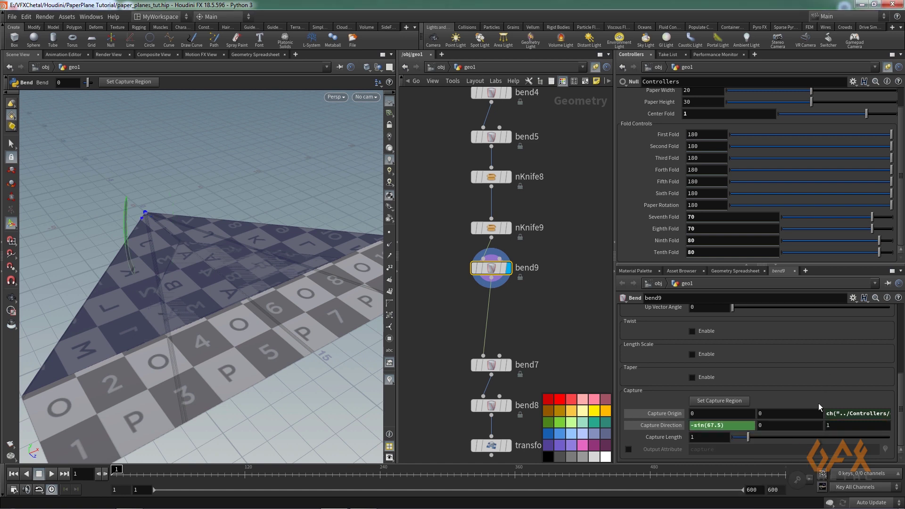
- Set bend9's capture direction Z to -cos(67.5) and check the capture direction on the paper
click(834, 425)
text(-cos()
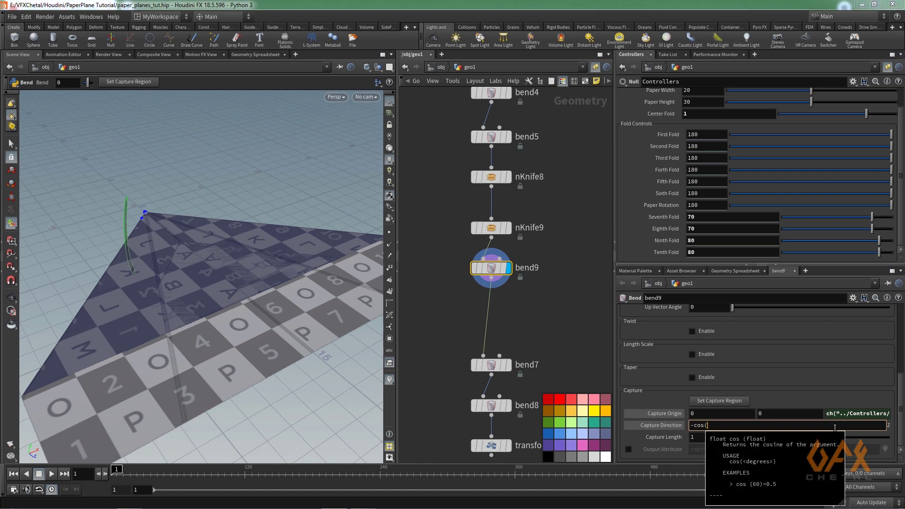
text(67.5))
key(Return)
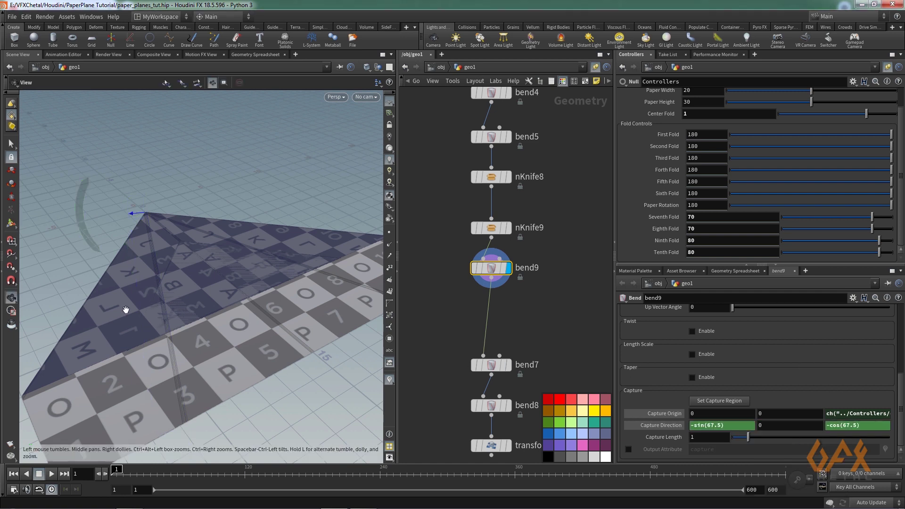
alt+drag(125, 309, 111, 285)
key(Return)
- Link bend9's Bend angle to the Controllers' Ninth Fold parameter with a relative reference
click(710, 242)
right_click(689, 240)
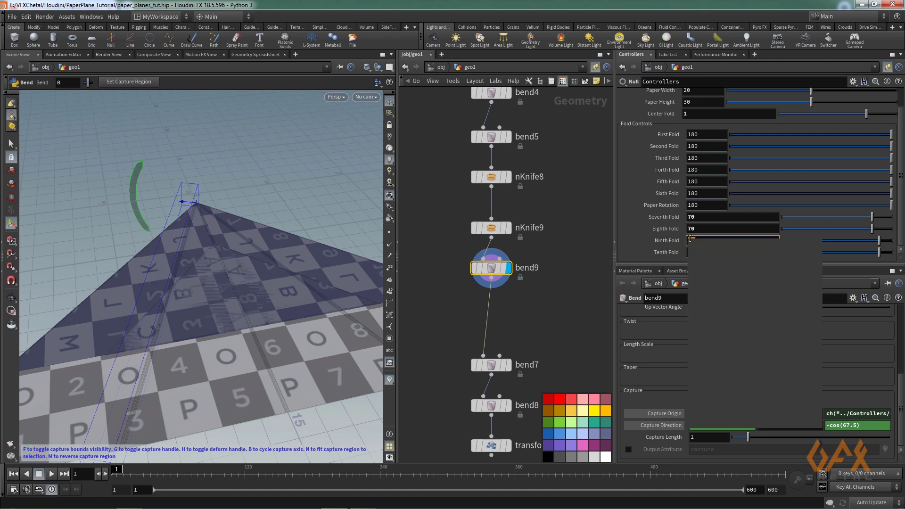
click(702, 302)
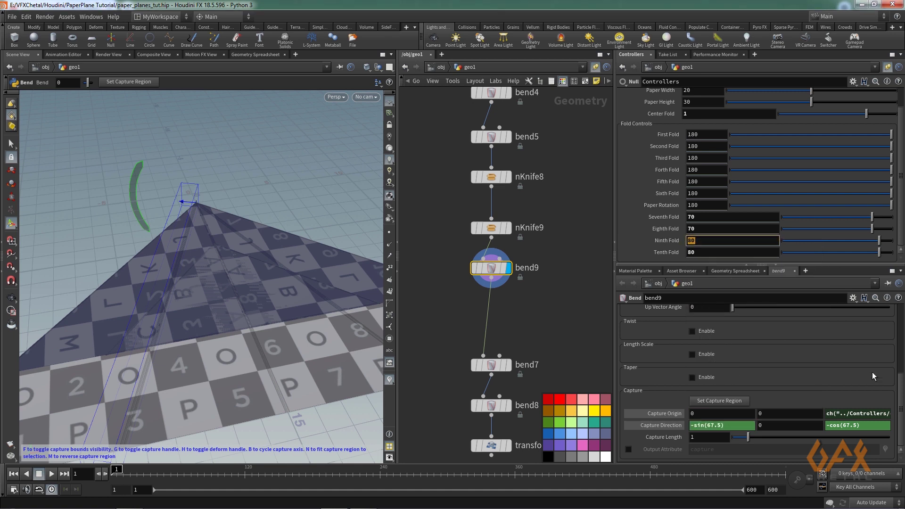
scroll(714, 342, up, 3)
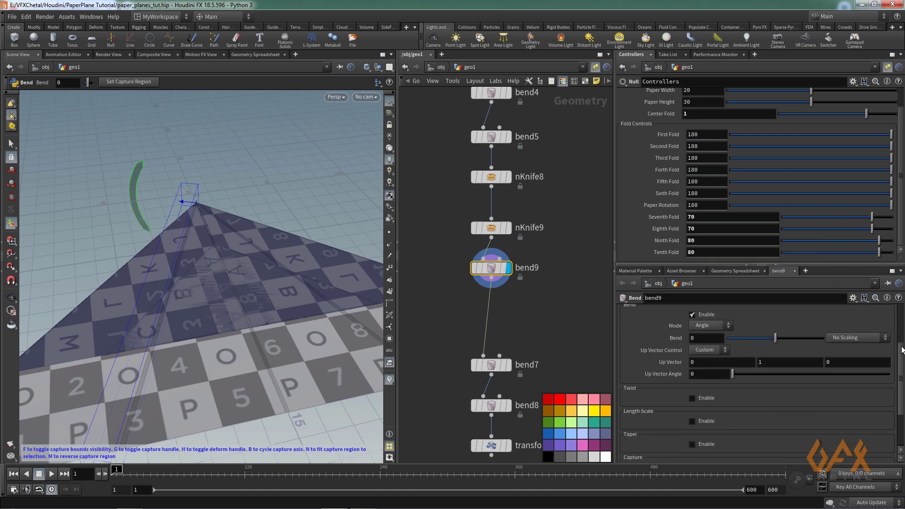
right_click(692, 339)
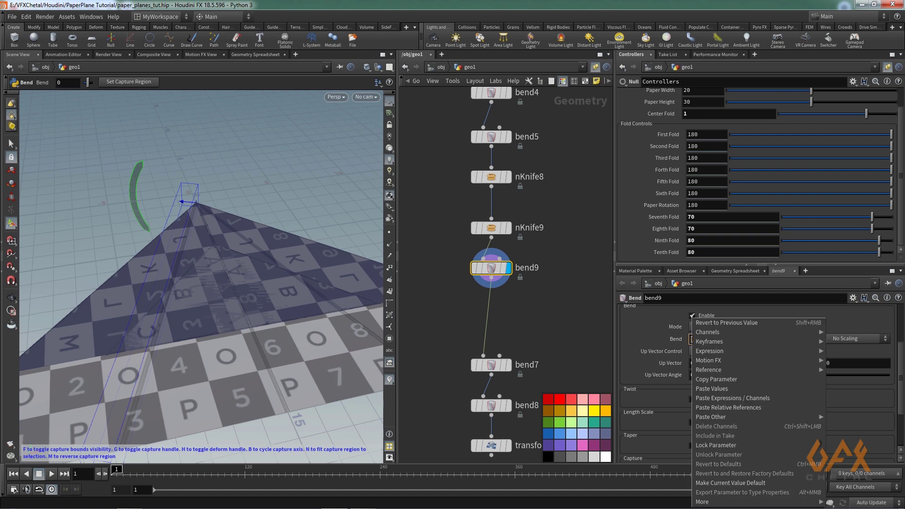
click(705, 408)
- Set bend9's capture length to .04 and inspect the sharpened wing fold
scroll(707, 415, down, 3)
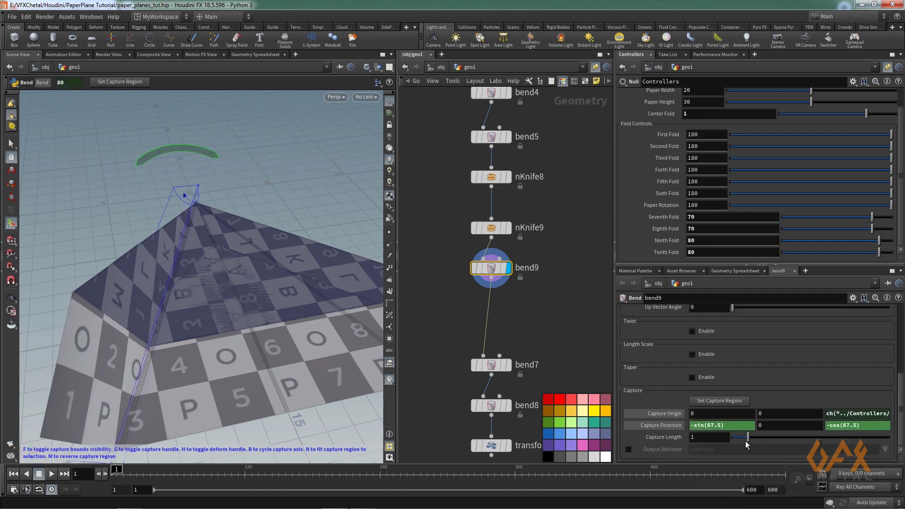
click(698, 437)
text(.0)
key(Return)
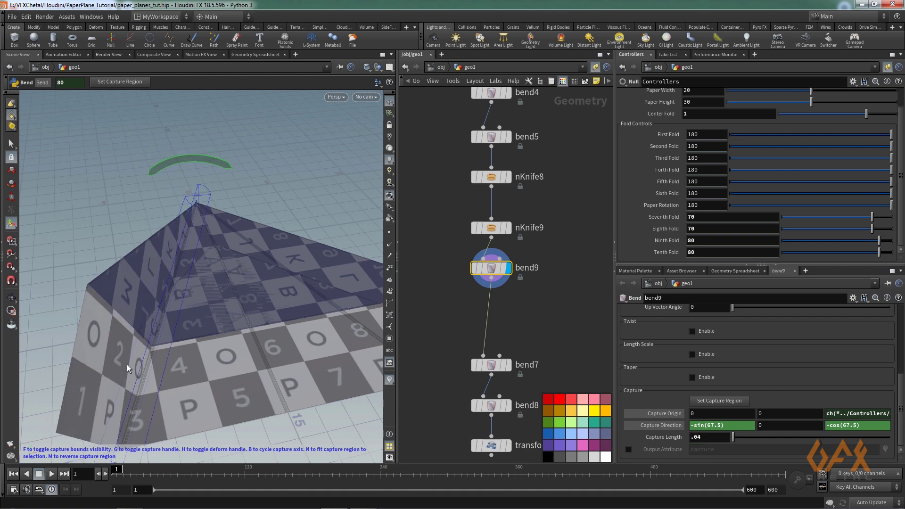
mouse_move(162, 321)
alt+mouse_down()
mouse_move(163, 291)
mouse_move(166, 308)
alt+mouse_up()
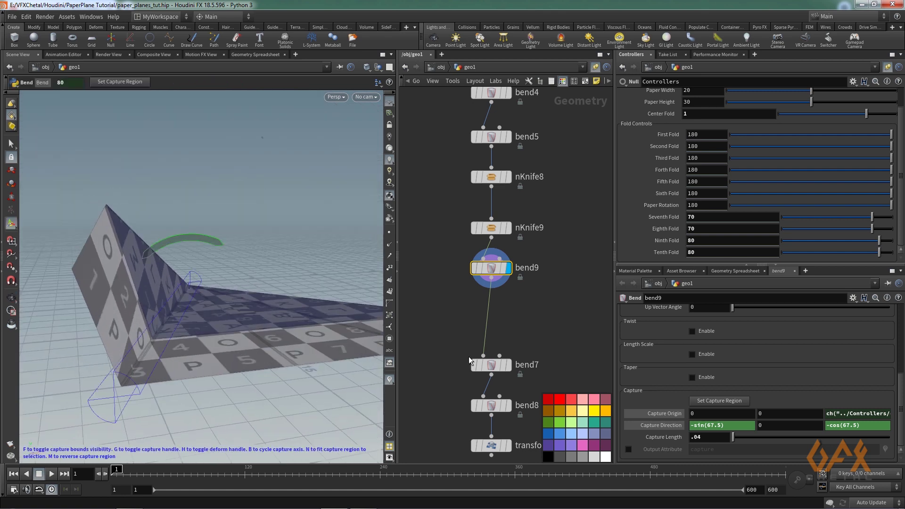
- Duplicate bend9, insert the copy between bend9 and bend7, and remove the minus sign from the copy's capture direction X expression
mouse_move(488, 269)
drag(488, 269, 533, 297)
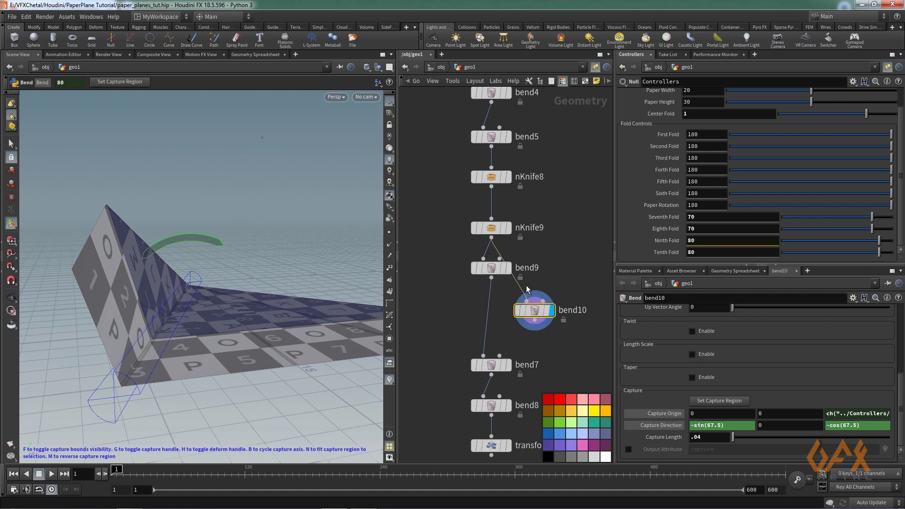
mouse_move(538, 312)
drag(538, 312, 503, 310)
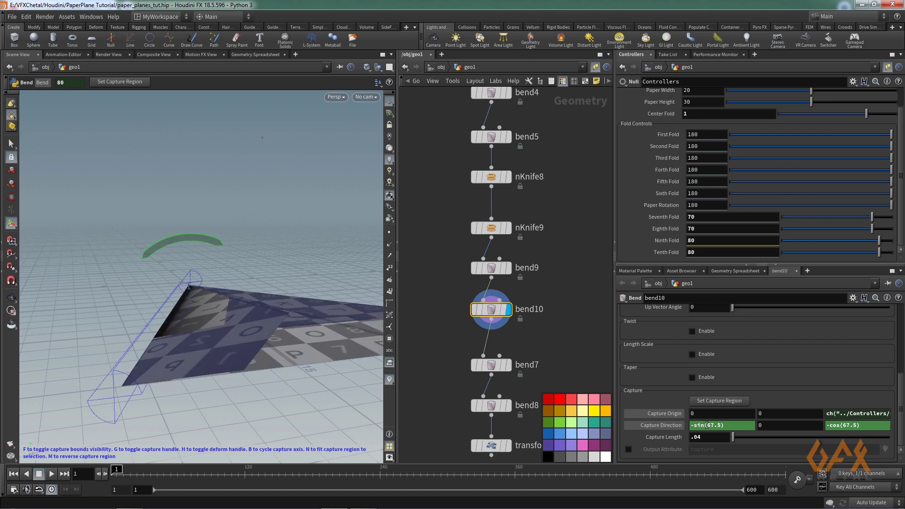
click(693, 426)
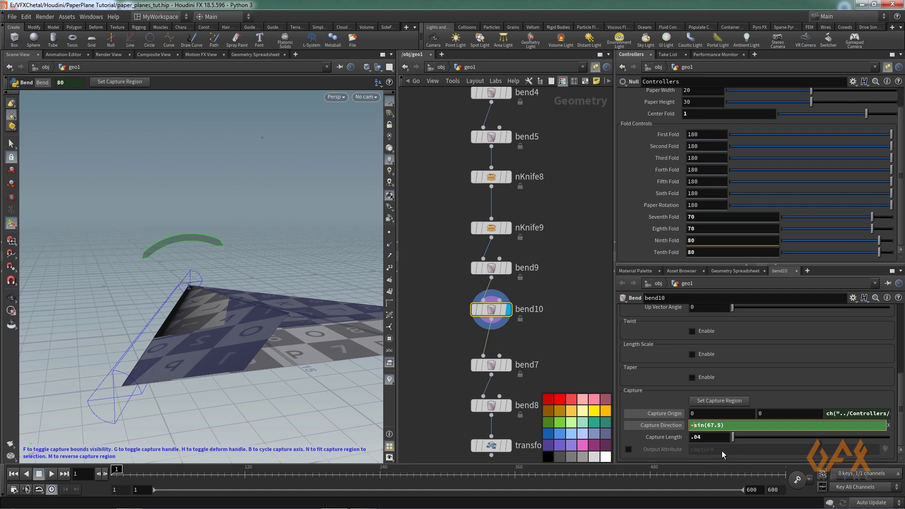
key(Return)
- Point bend10's Bend expression to the Controllers' Tenth Fold channel, F10, and inspect both folded wings
scroll(901, 391, up, 2)
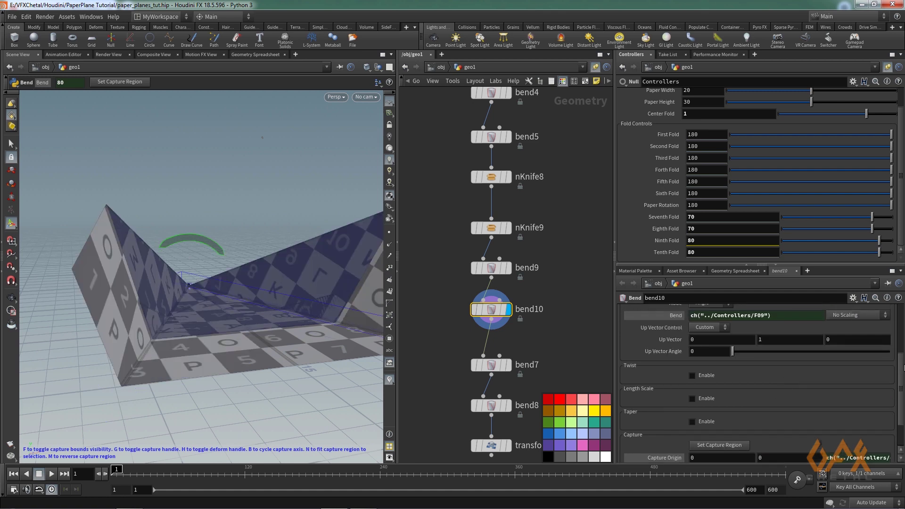
scroll(902, 368, up, 2)
click(763, 374)
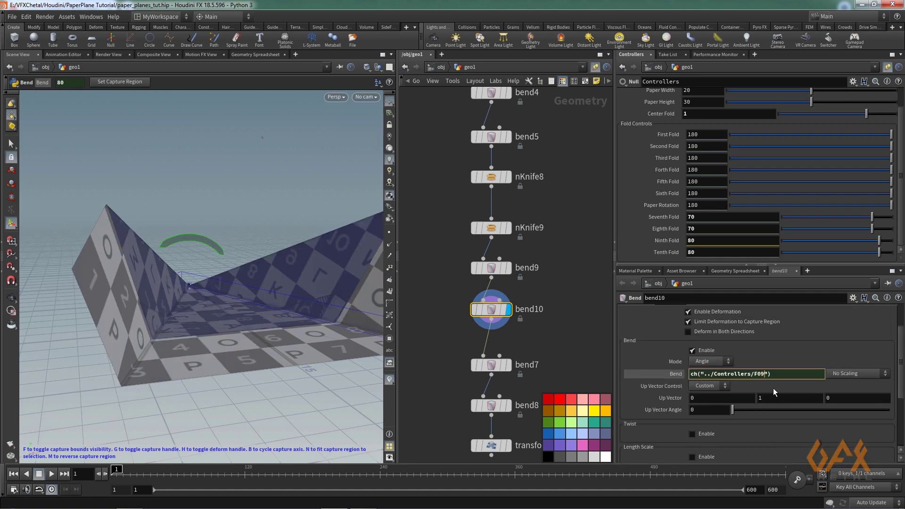
key(BackSpace)
text(10)
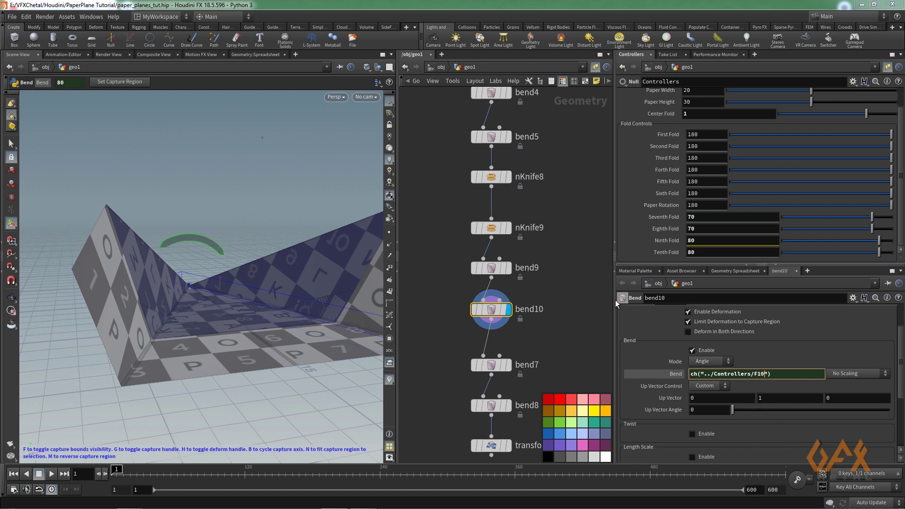
key(Return)
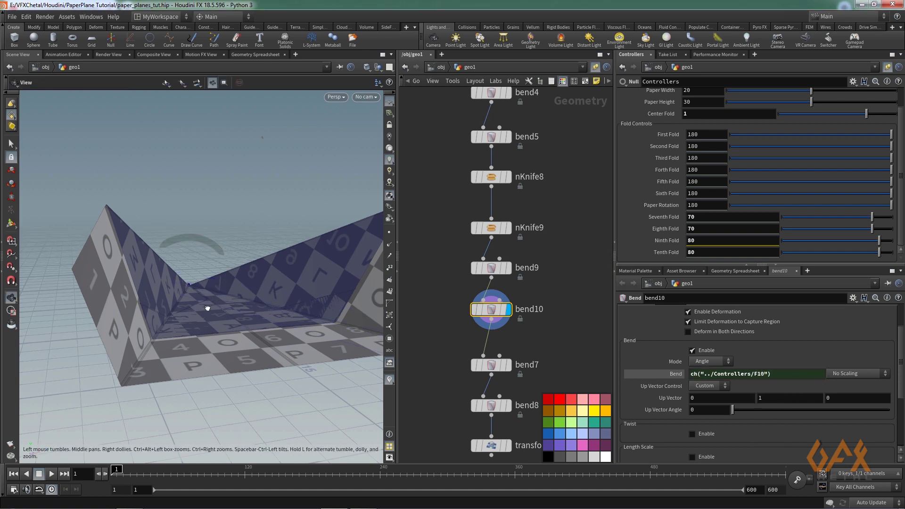
alt+drag(208, 307, 202, 315)
- Display transform1 and inspect the folded plane, the complete node network and the Controllers' fold parameters
scroll(441, 335, down, 3)
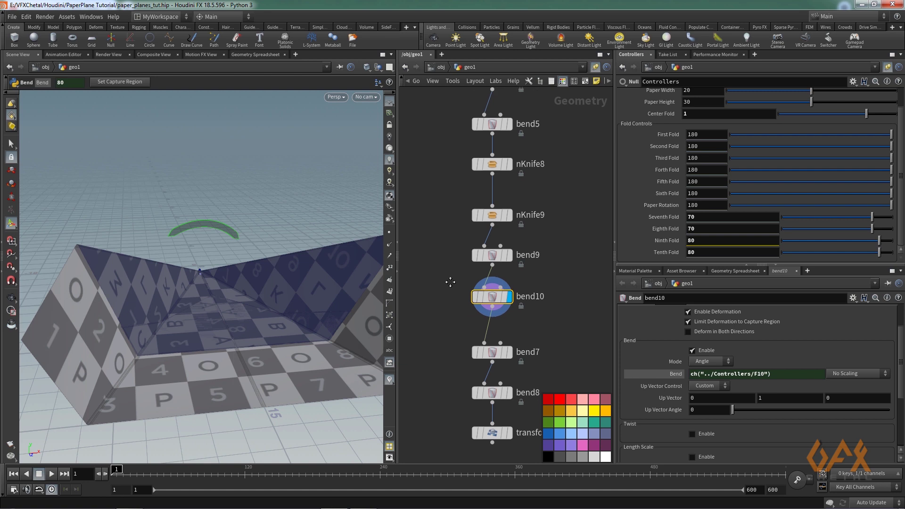
click(507, 379)
drag(63, 226, 161, 267)
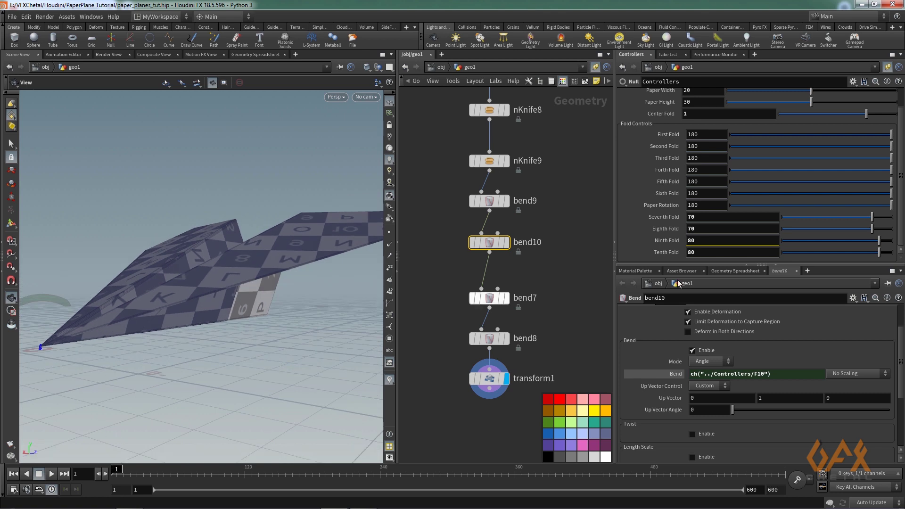
key(Return)
scroll(754, 165, up, 2)
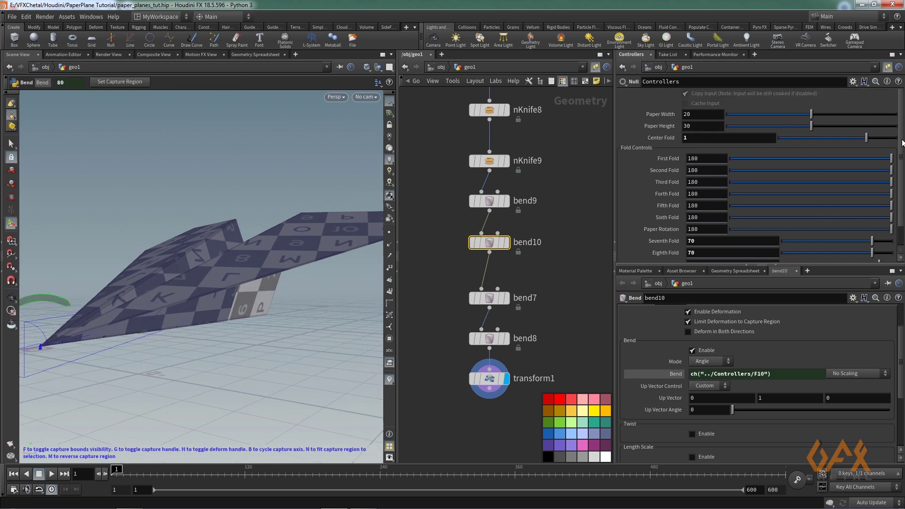
key(h)
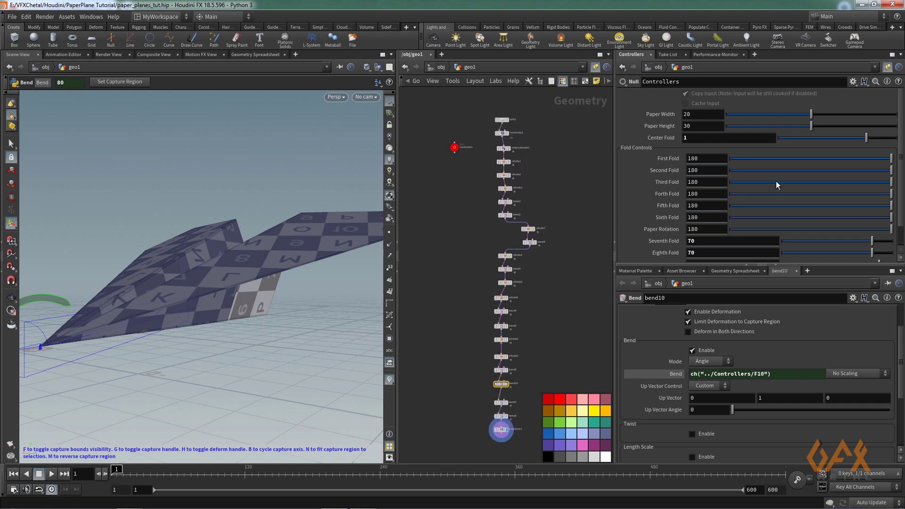
scroll(880, 208, down, 2)
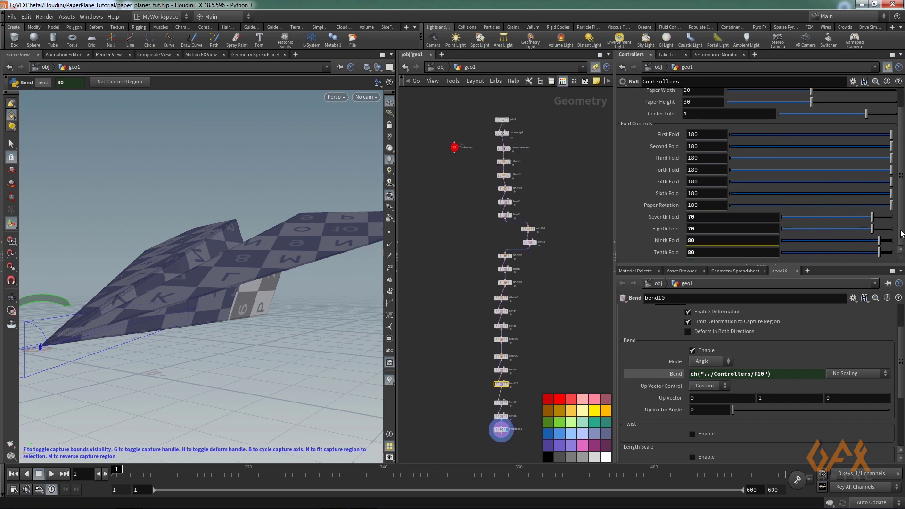
- Set the Controllers' Tenth Fold to 79.5 and inspect both wings of the folded plane
drag(869, 255, 882, 255)
drag(876, 255, 880, 256)
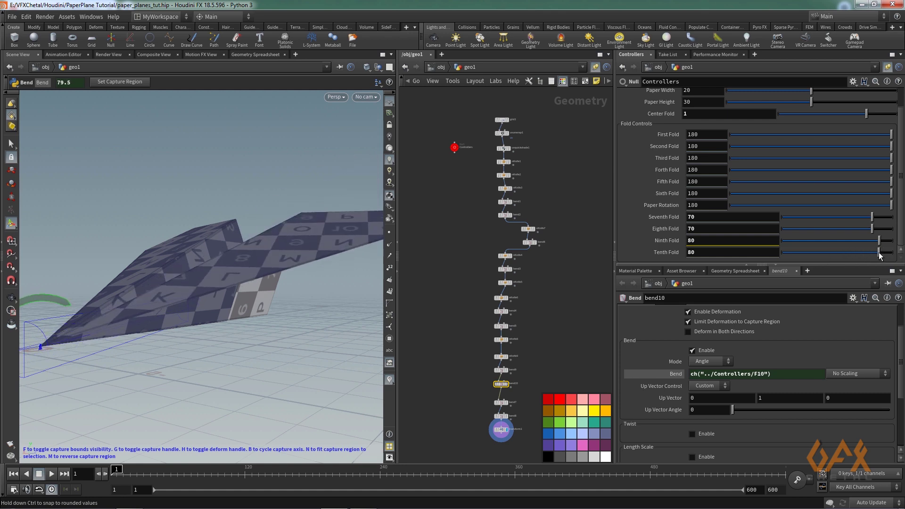
key(Escape)
drag(178, 259, 184, 291)
key(Return)
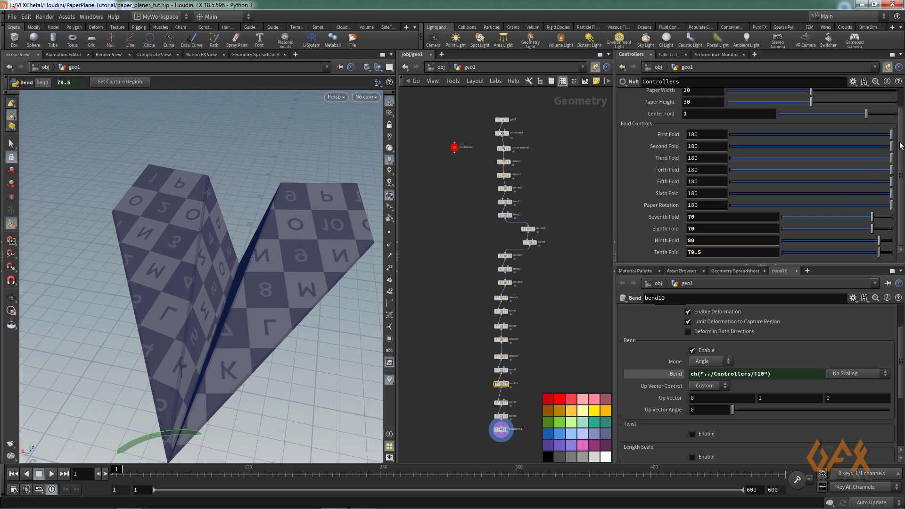
- Set the Controllers' Paper Width to 25 and Paper Height to 32
scroll(798, 123, up, 2)
click(682, 114)
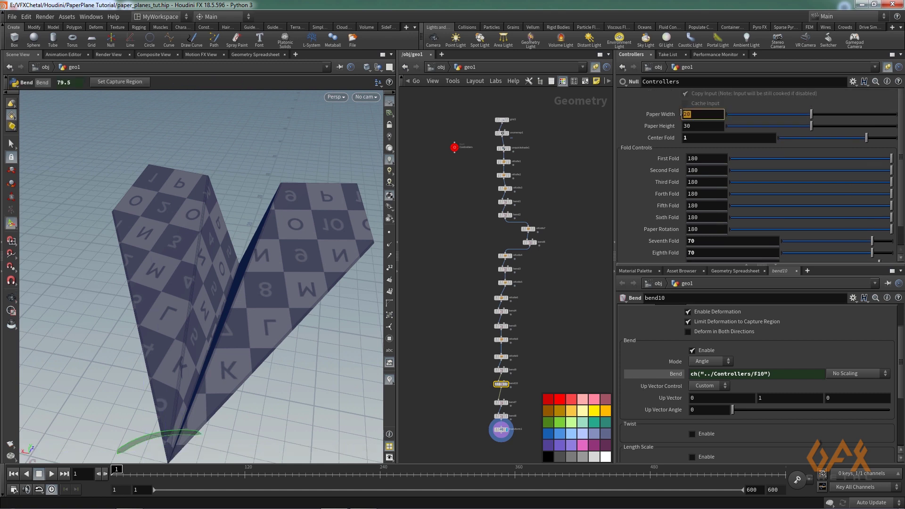
text(25)
key(Return)
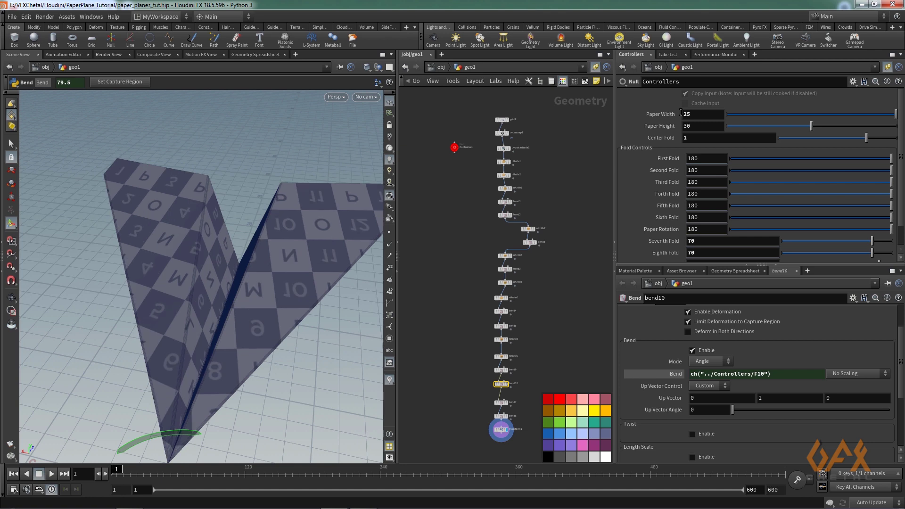
click(690, 126)
text(32)
key(Return)
- Set the Controllers' Center Fold to -1 and inspect the resized plane
click(688, 138)
text(-)
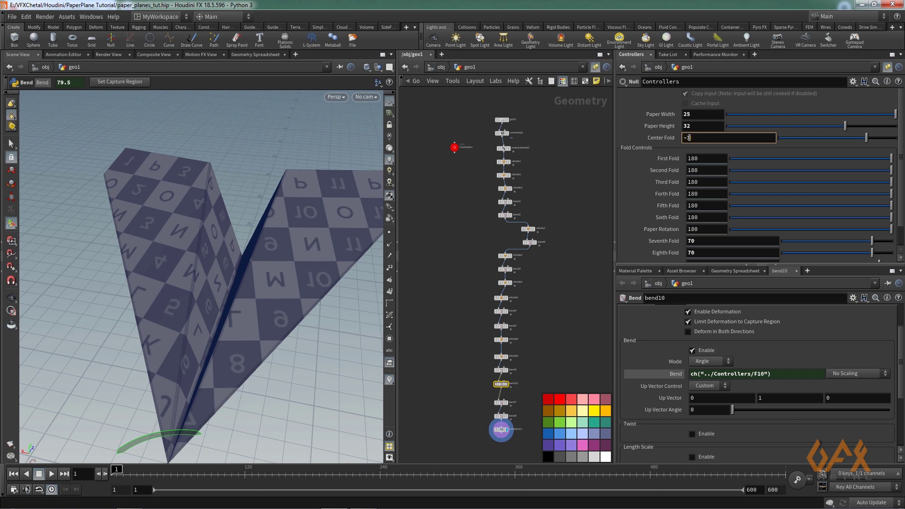
text(1)
key(Return)
key(Escape)
drag(269, 265, 211, 278)
right_drag(210, 278, 235, 299)
drag(234, 299, 232, 276)
- Append a Null after transform1, display it and rename it Recipe_Paper_plane
middle_drag(444, 212, 428, 127)
middle_drag(447, 229, 431, 216)
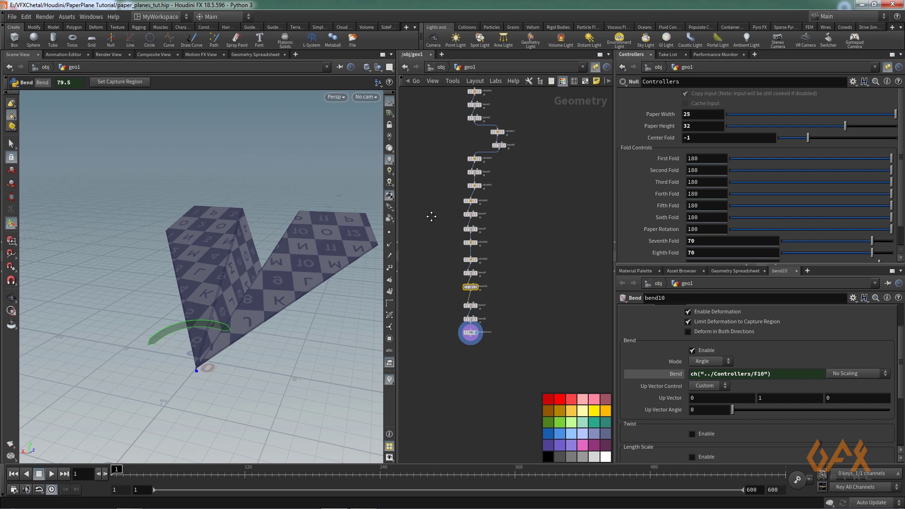
scroll(491, 330, up, 3)
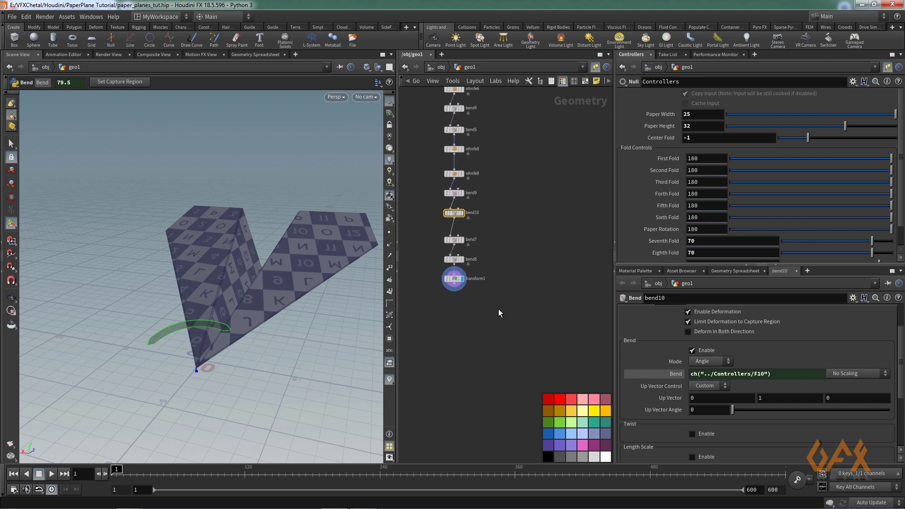
key(Tab)
text(null)
key(Return)
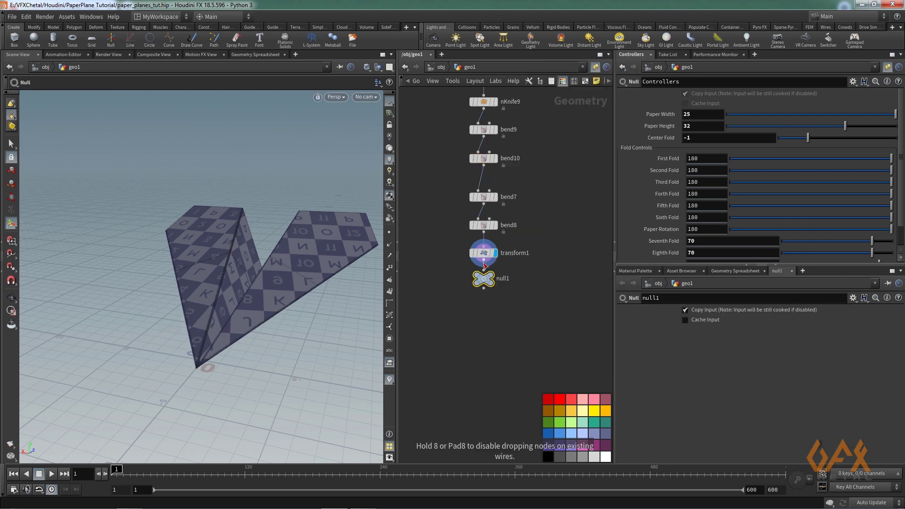
click(488, 322)
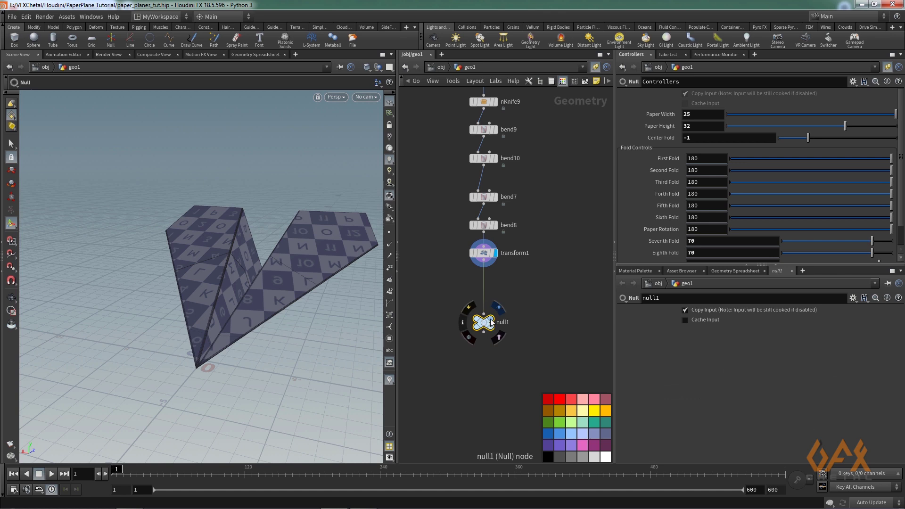
double_click(490, 322)
text(Recipe_Paper_plane)
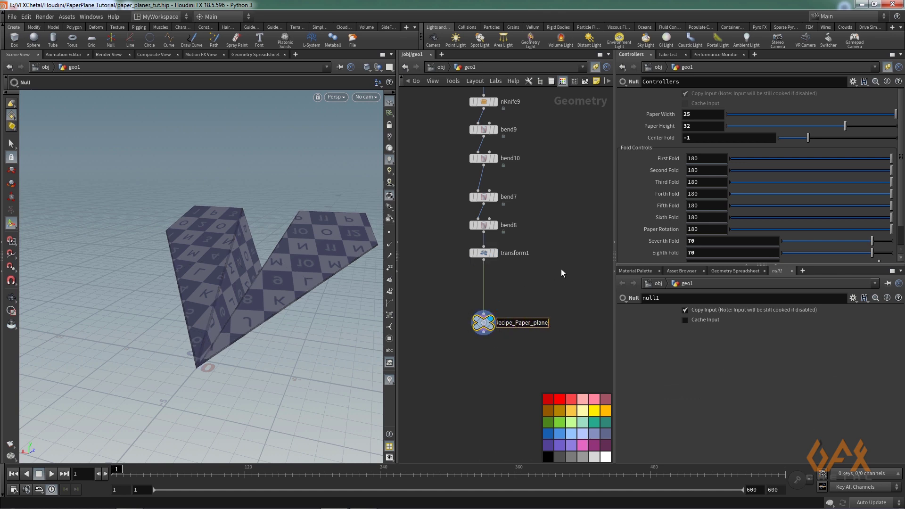
key(Return)
- Add a separate Grid node beside Recipe_Paper_plane and set its size to 100 by 100
key(Tab)
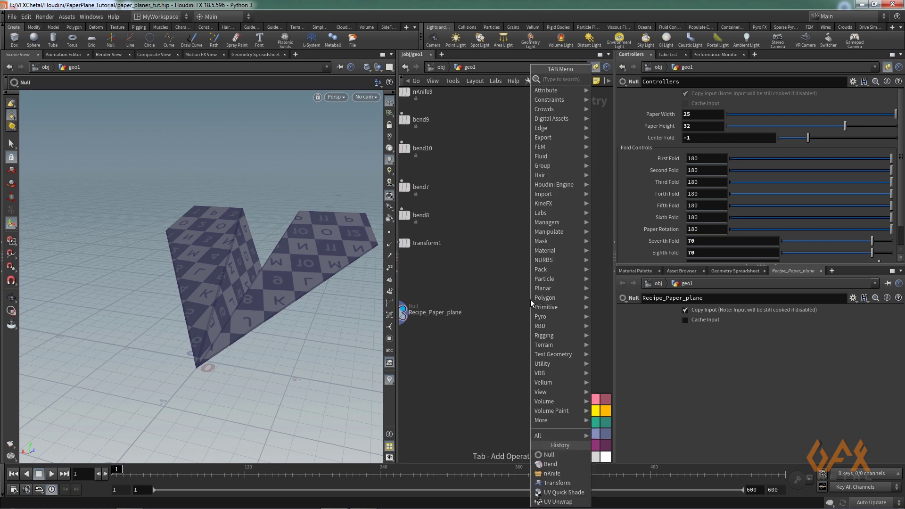
text(grid)
key(Return)
click(530, 298)
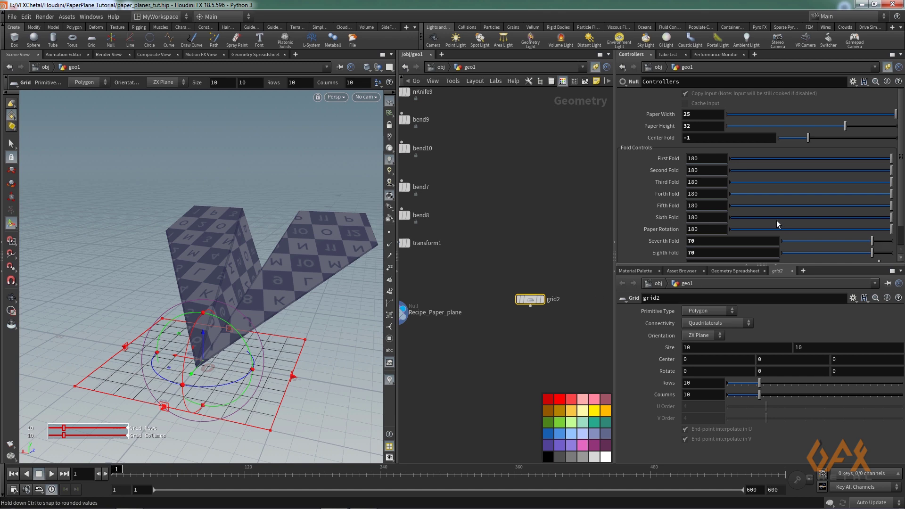
click(785, 348)
text(0)
key(Tab)
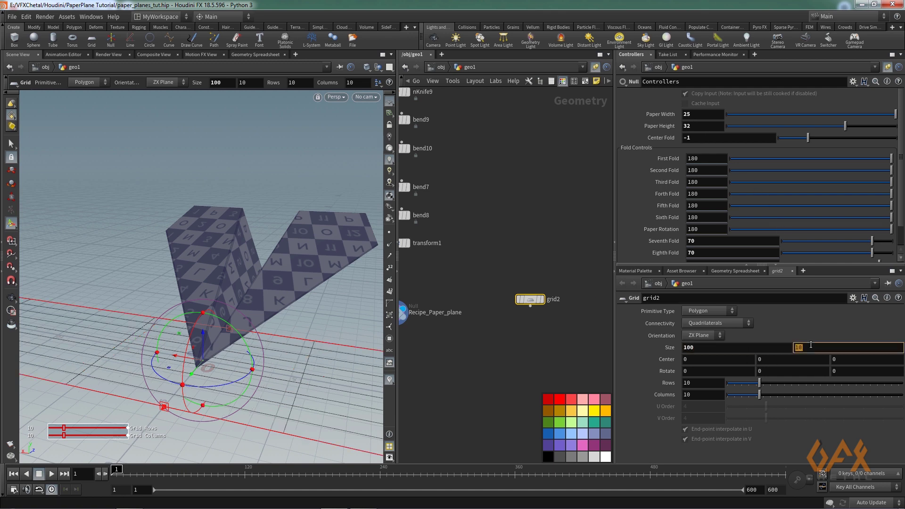
text(100)
key(Return)
- Set the new grid's rows and columns to 3 each
double_click(690, 383)
text(3)
key(Tab)
text(3)
key(Return)
- Display grid2 and set both its rows and columns to 4
click(542, 299)
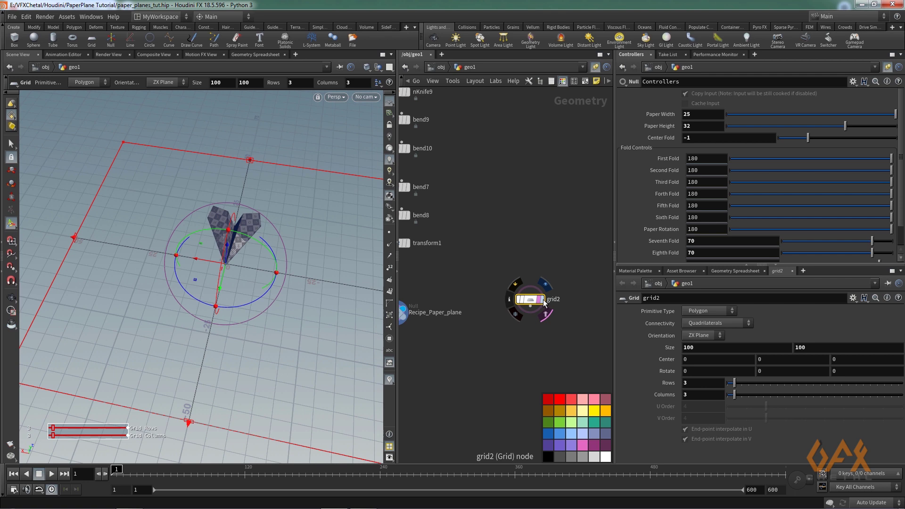
double_click(699, 384)
text(4)
key(Tab)
text(4)
key(Return)
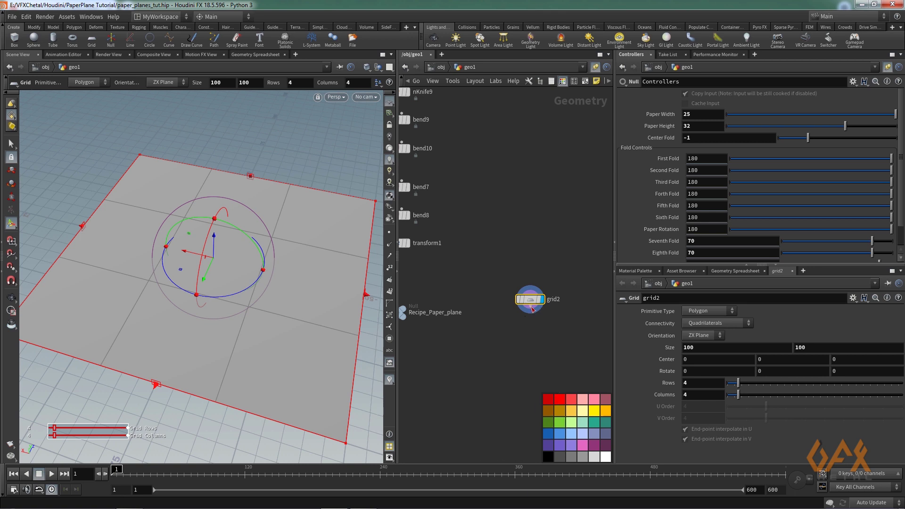
- Append an Add node to grid2, display it and enable Delete Geometry But Keep the Points
click(529, 309)
text(a)
key(Return)
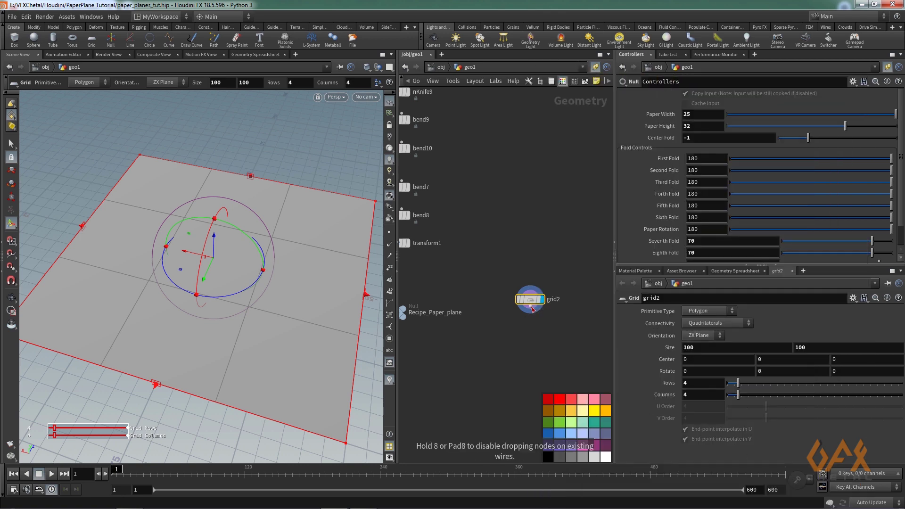
click(530, 326)
click(542, 327)
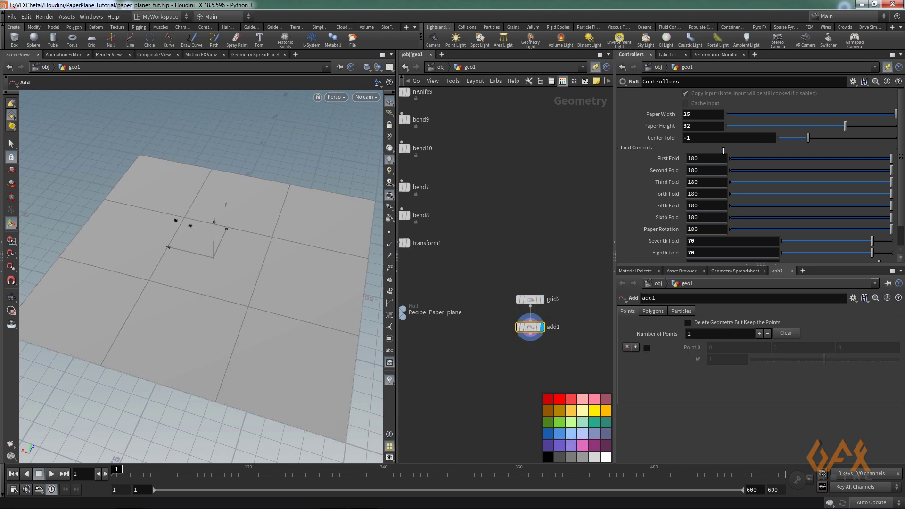
click(688, 323)
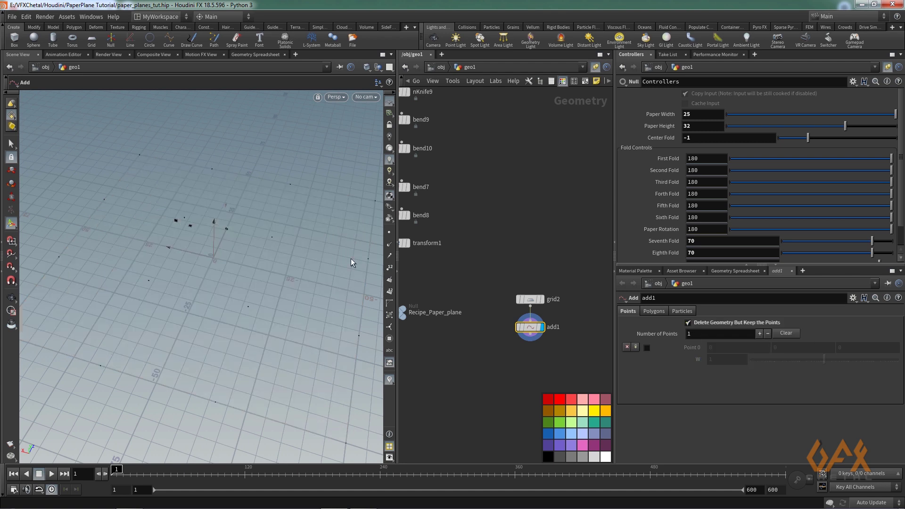
- Turn on point display in the viewport and inspect the grid's remaining points
click(389, 232)
alt+drag(176, 279, 123, 313)
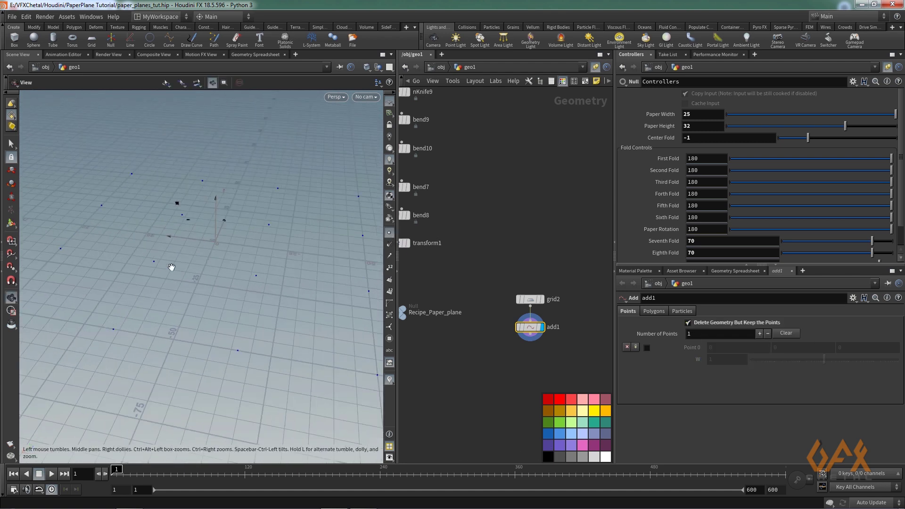
key(Return)
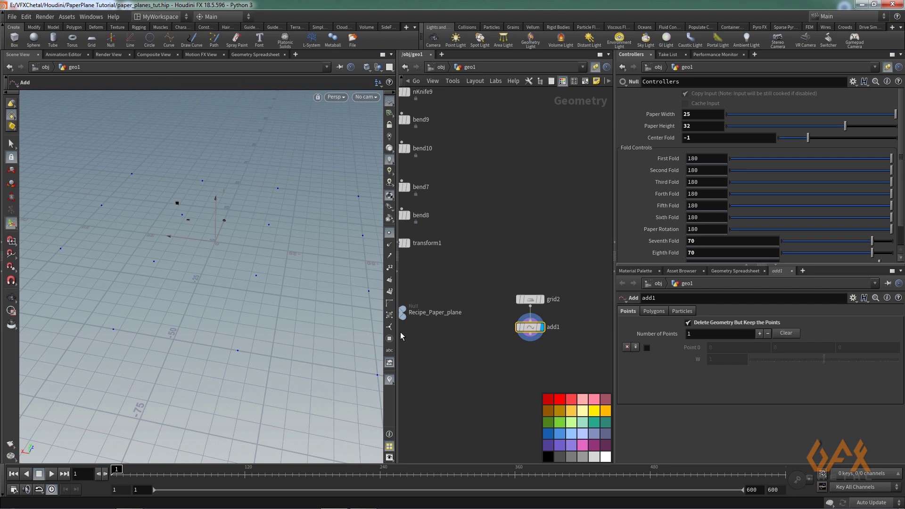
- Append a Point Jitter node after add1 and display it
click(531, 336)
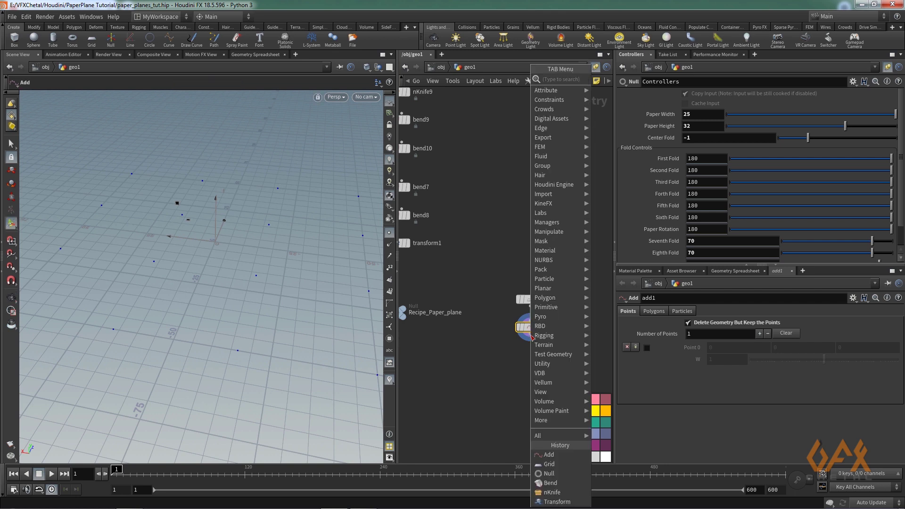
text(pointj)
key(Return)
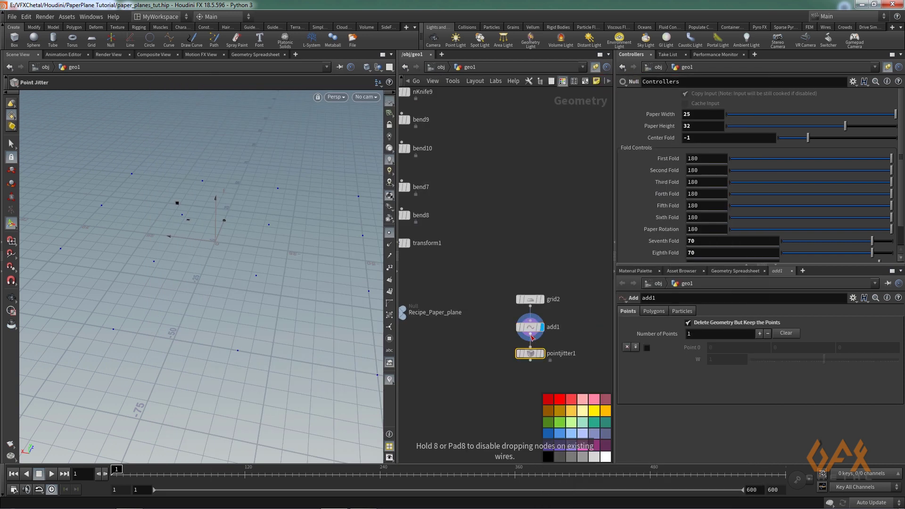
click(534, 357)
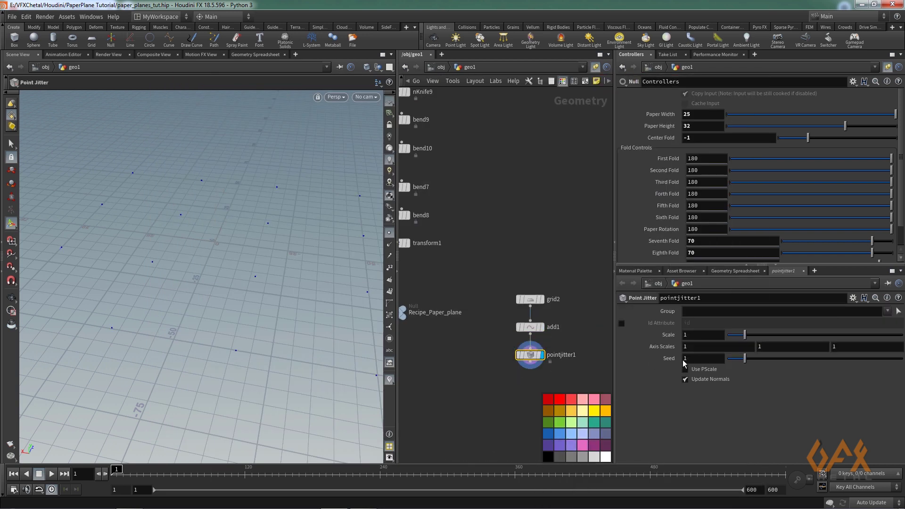
- Set pointjitter1's Scale to 8 and its Y axis scale to 0
click(680, 335)
text(8)
key(Return)
click(767, 346)
text(0)
key(Return)
- Add a Copy Stamp node below Recipe_Paper_plane and pointjitter1
middle_drag(513, 386, 531, 333)
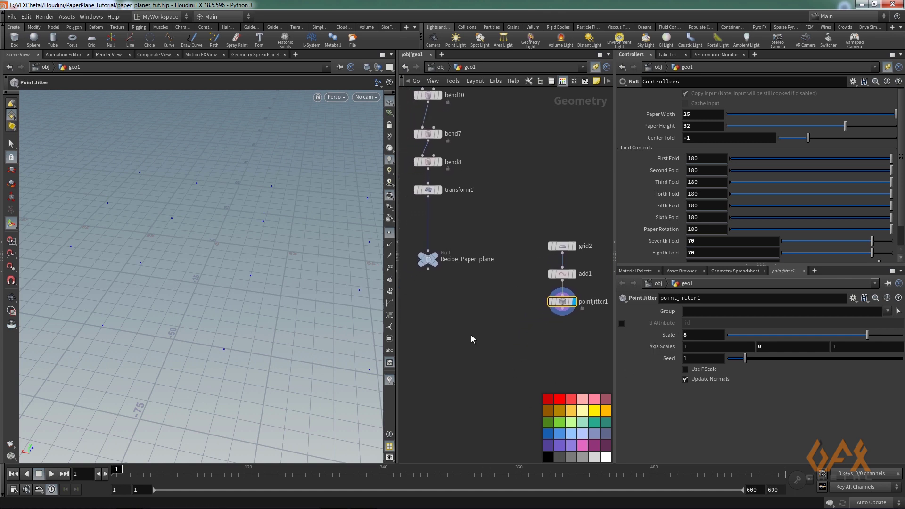
key(Tab)
text(copys)
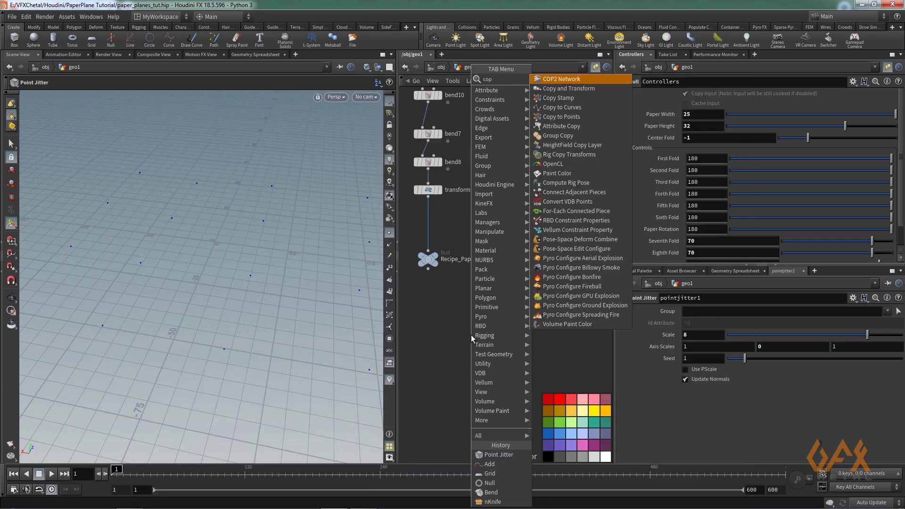
key(Return)
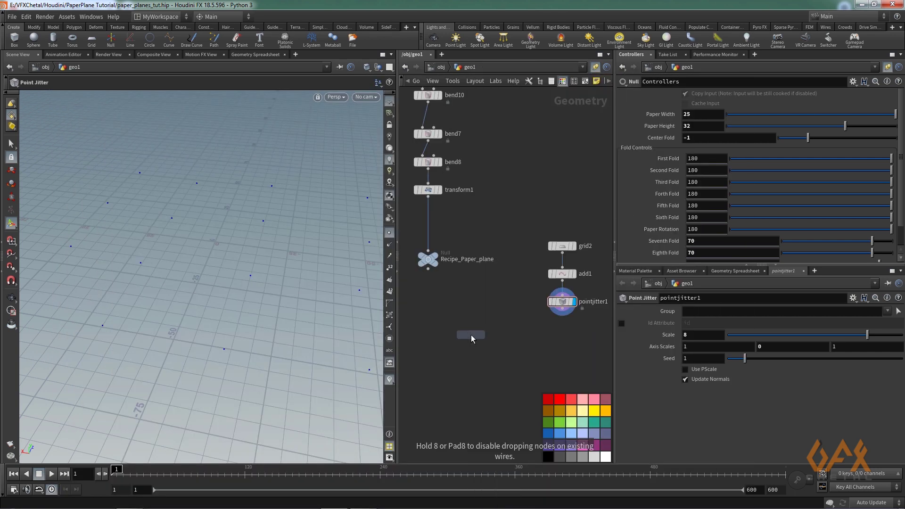
click(474, 344)
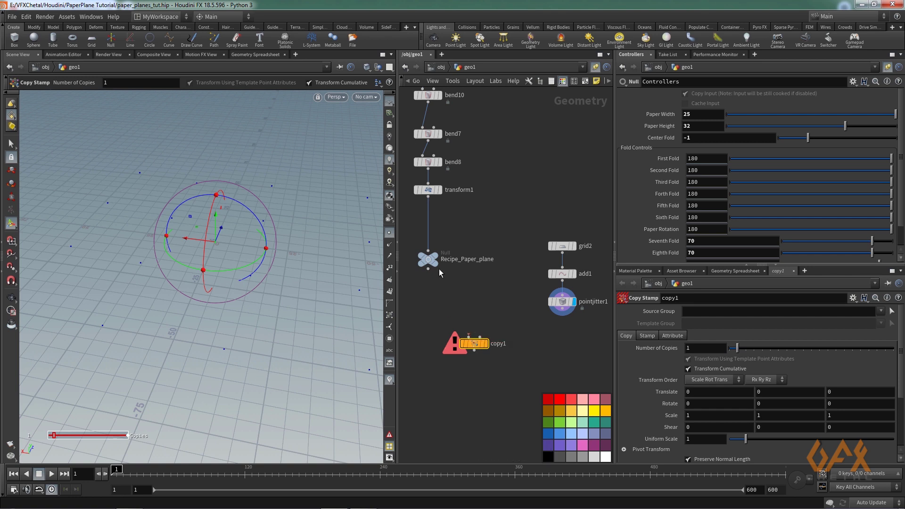
- Wire Recipe_Paper_plane into copy1's first input and pointjitter1 into its template input, and display copy1
drag(428, 269, 468, 337)
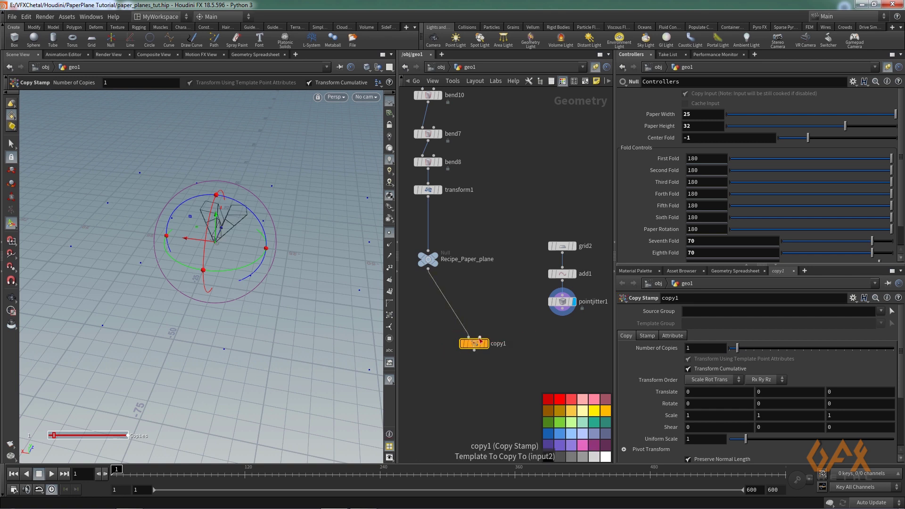
drag(562, 315, 481, 338)
click(486, 343)
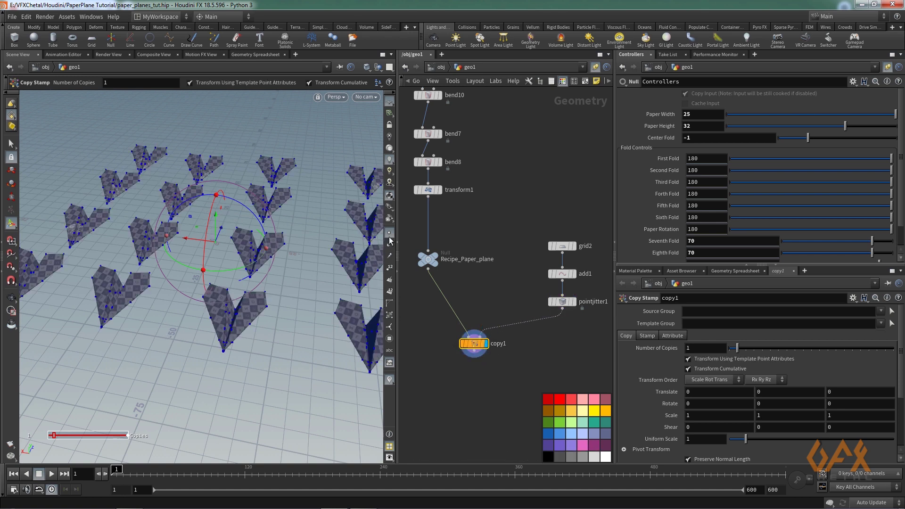
- Hide the point display and inspect the paper planes copied onto the jittered points
key(Escape)
drag(151, 290, 188, 289)
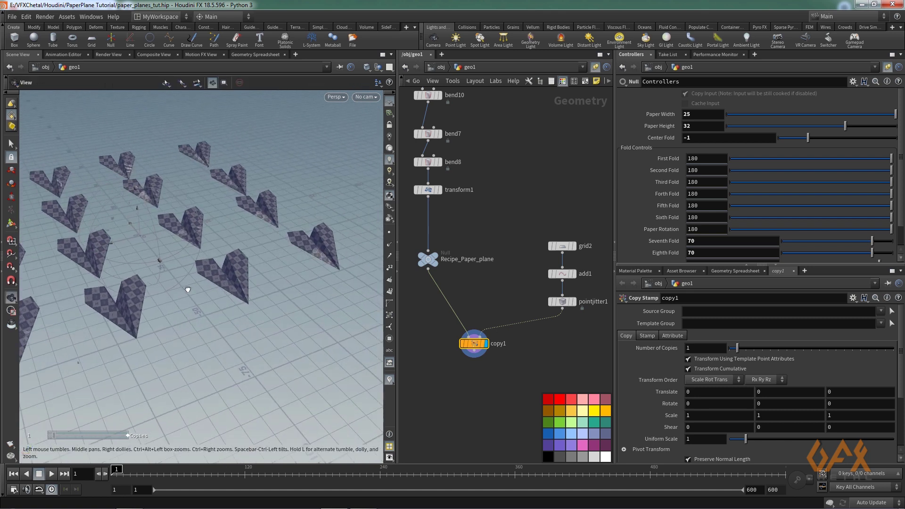
drag(118, 314, 167, 315)
right_drag(186, 312, 234, 319)
mouse_move(474, 350)
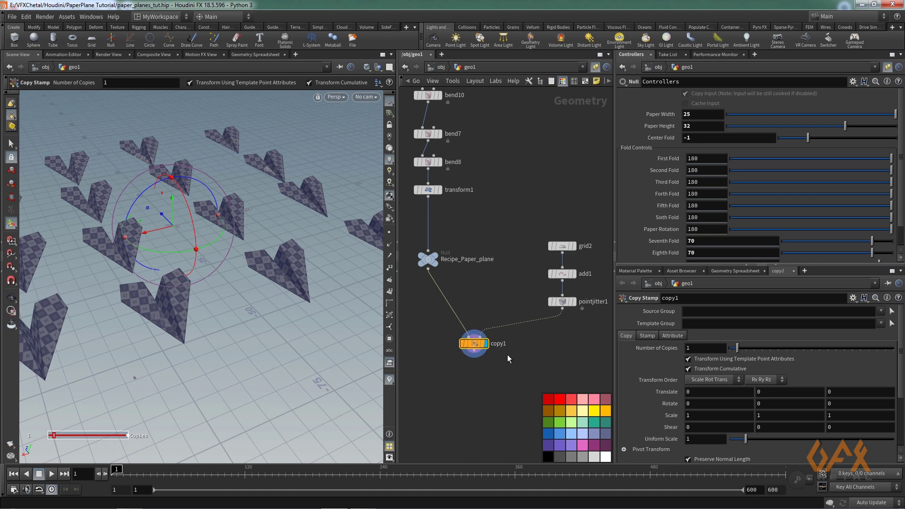
middle_drag(445, 361, 485, 349)
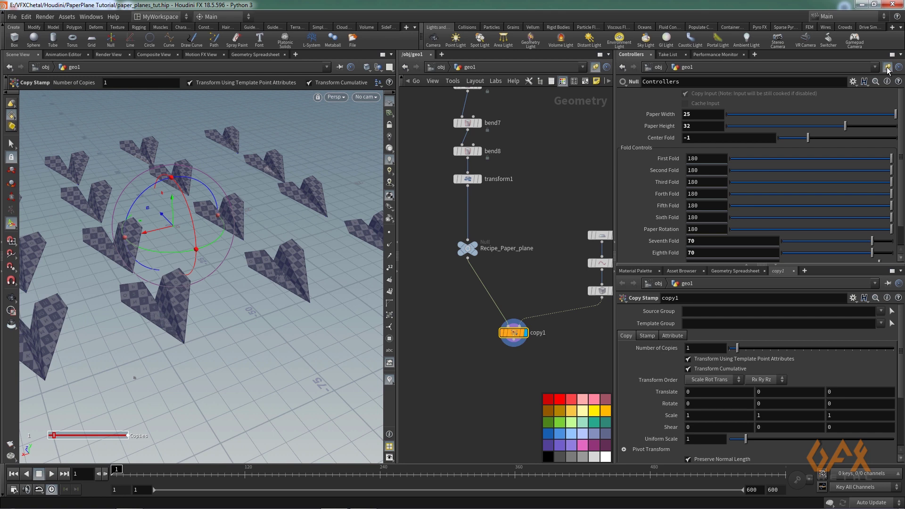
- Unpin the Controllers parameters so they follow the selected node, and show copy1's Geometry Spreadsheet below them
click(888, 68)
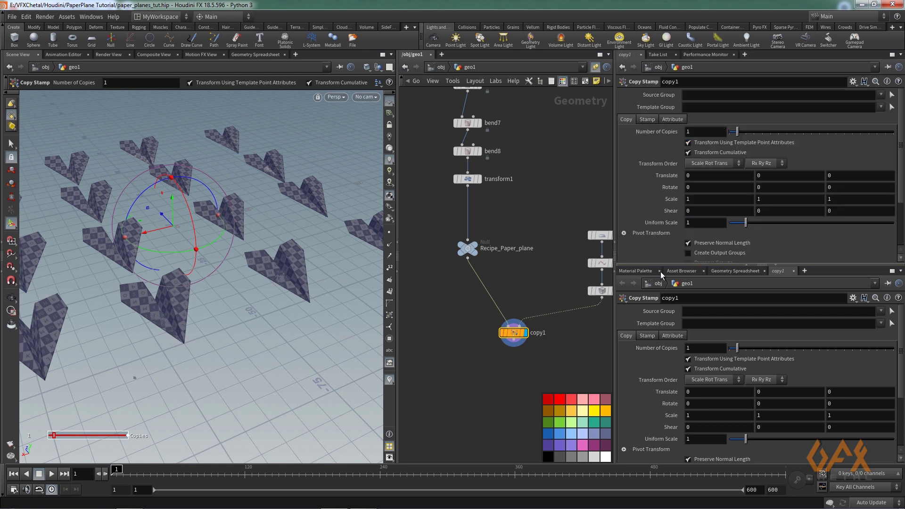
click(730, 271)
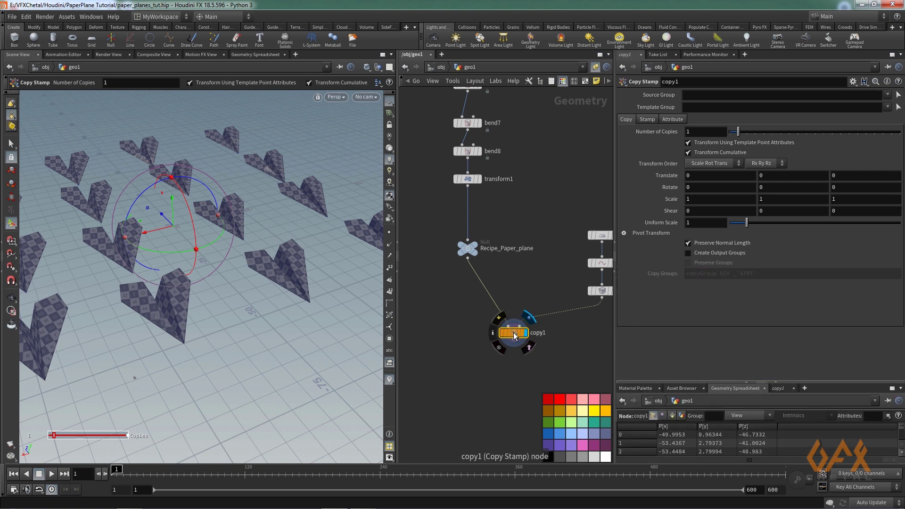
mouse_move(514, 335)
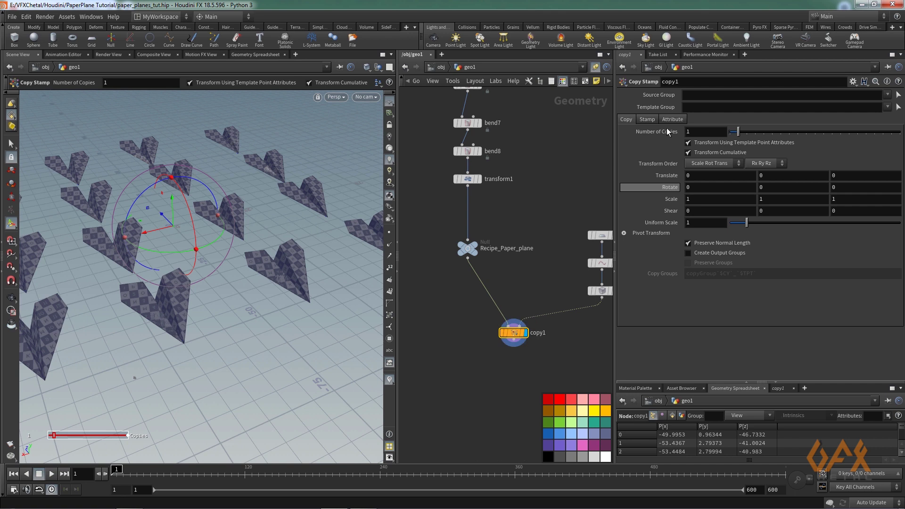
- Enable Stamp Inputs on copy1 and define the first stamp variable ww with the value rand($PT)
click(649, 119)
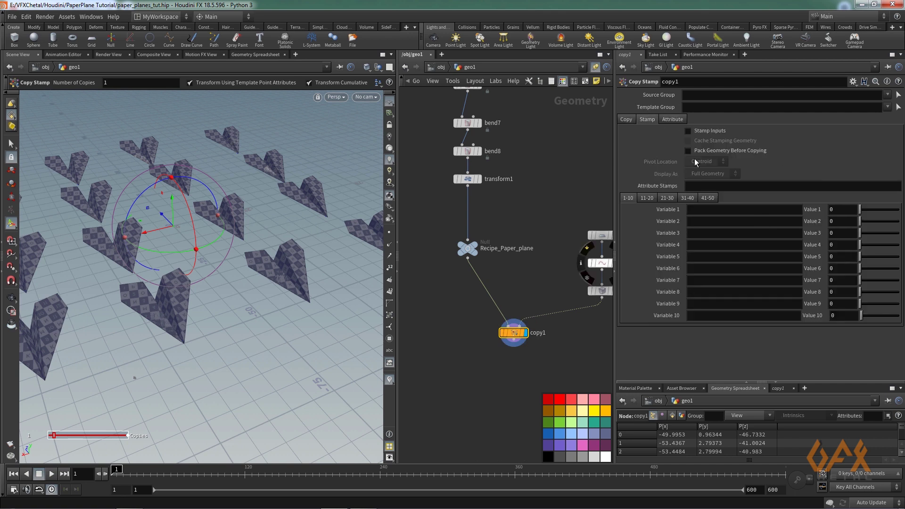
click(688, 131)
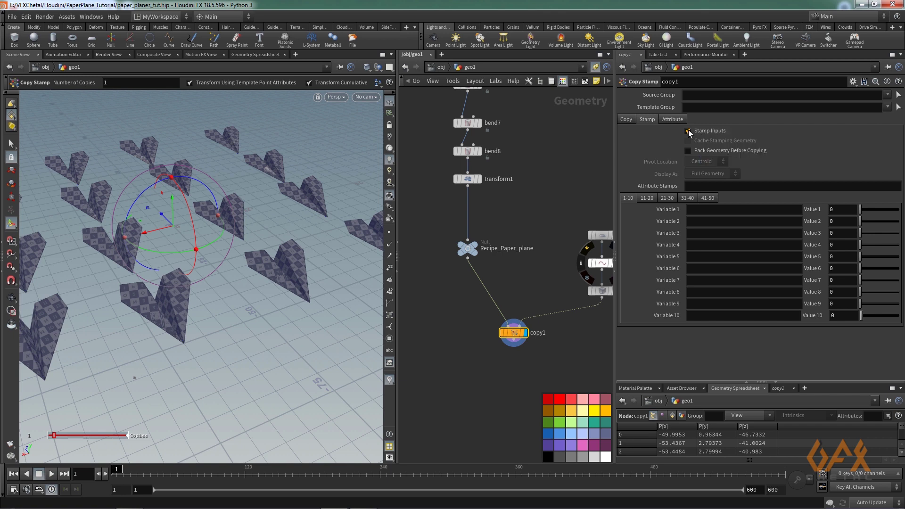
click(696, 208)
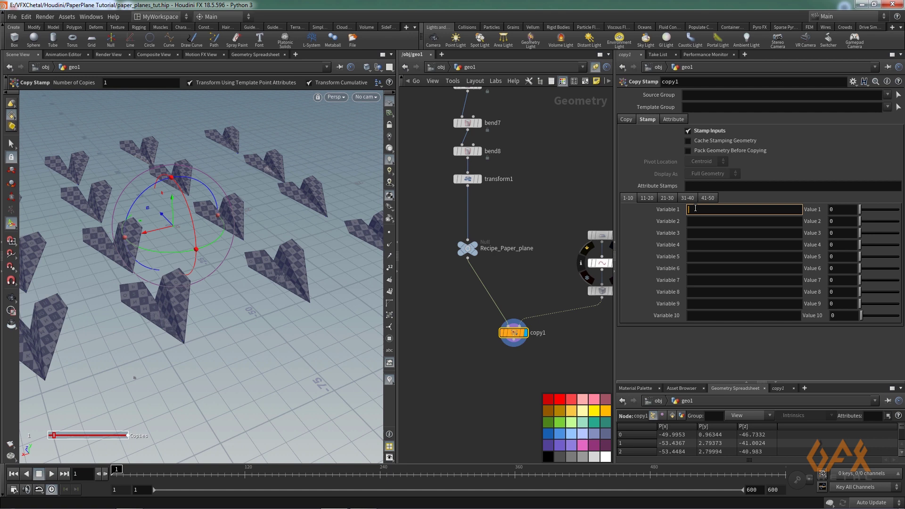
text(ww)
click(837, 211)
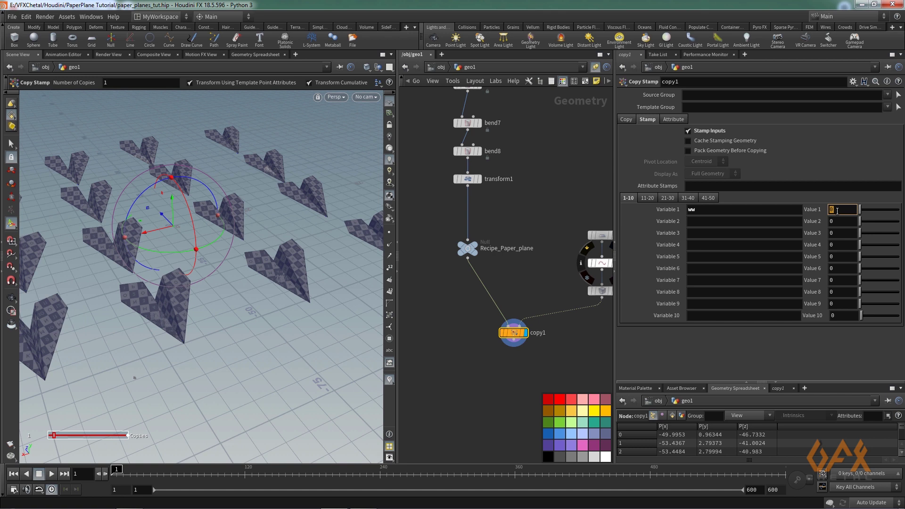
text(rand)
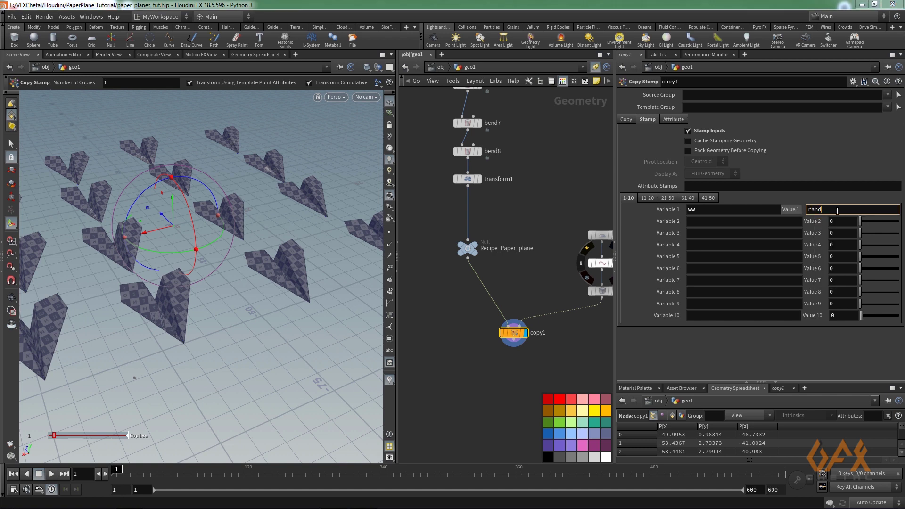
text(()
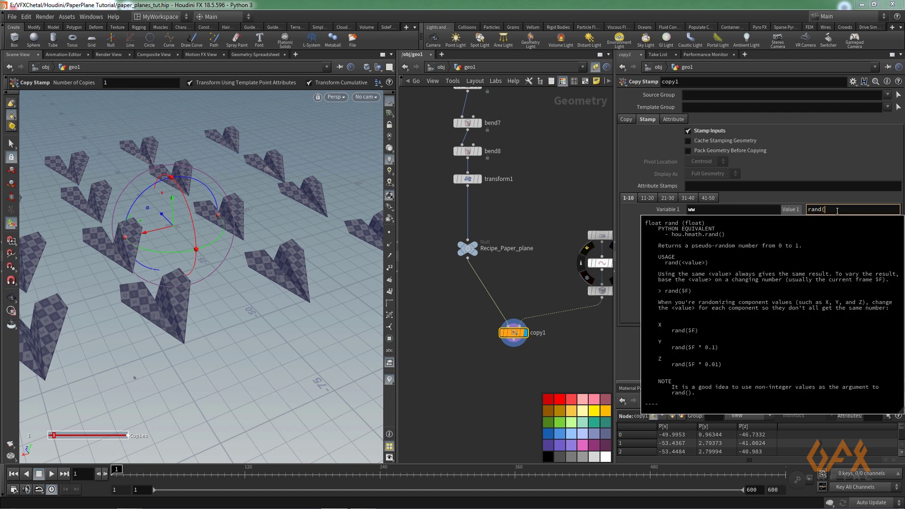
text($)
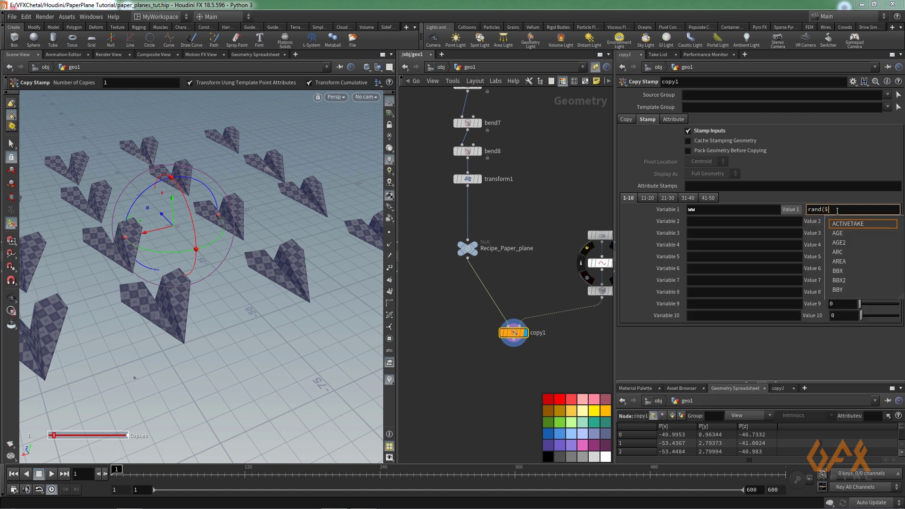
text(PT)
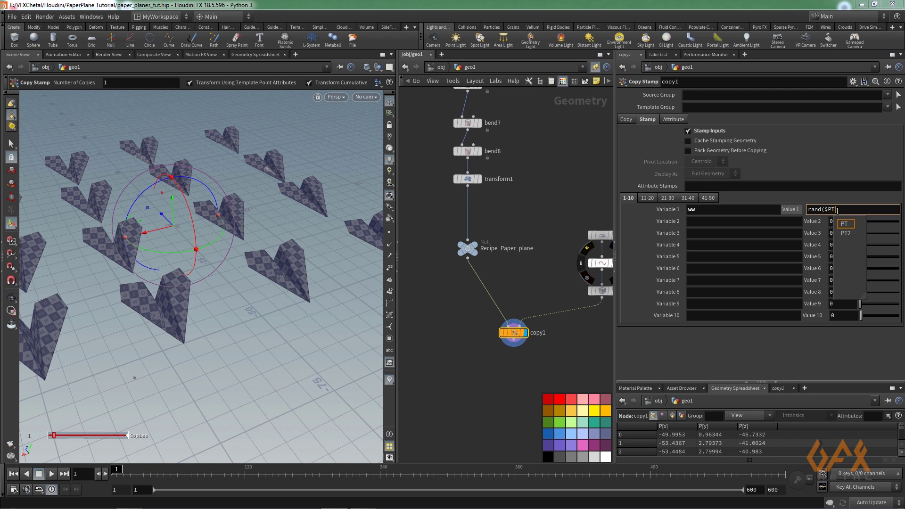
text())
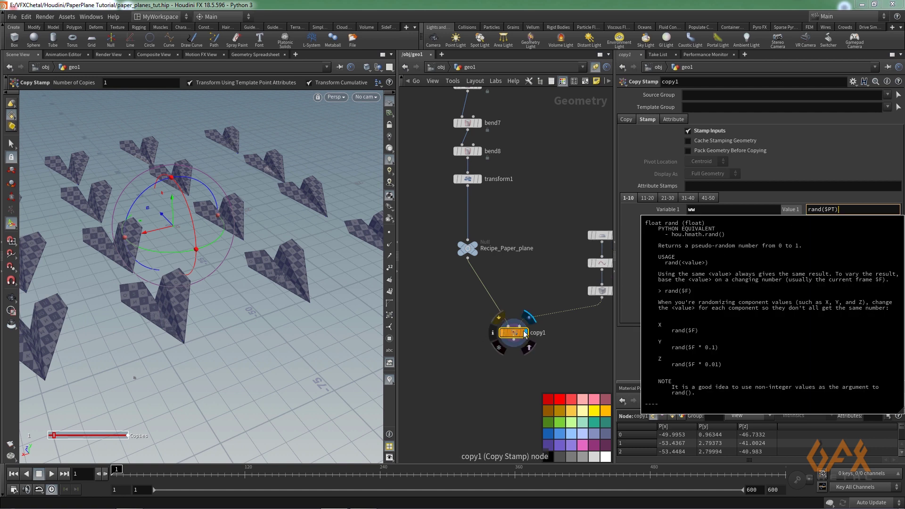
- Remap ww's random value to the range 18 to 25 with the expression fit(rand($PT),0,1,18,25)
click(809, 208)
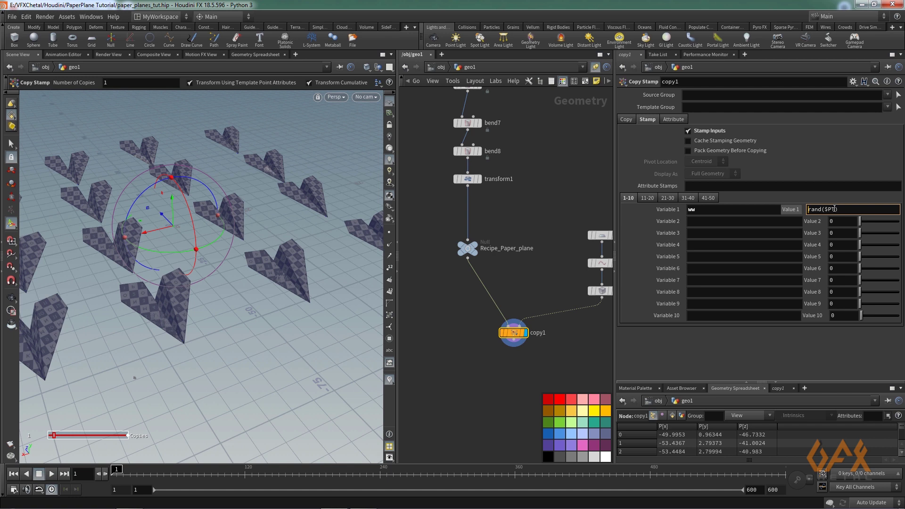
text(fit()
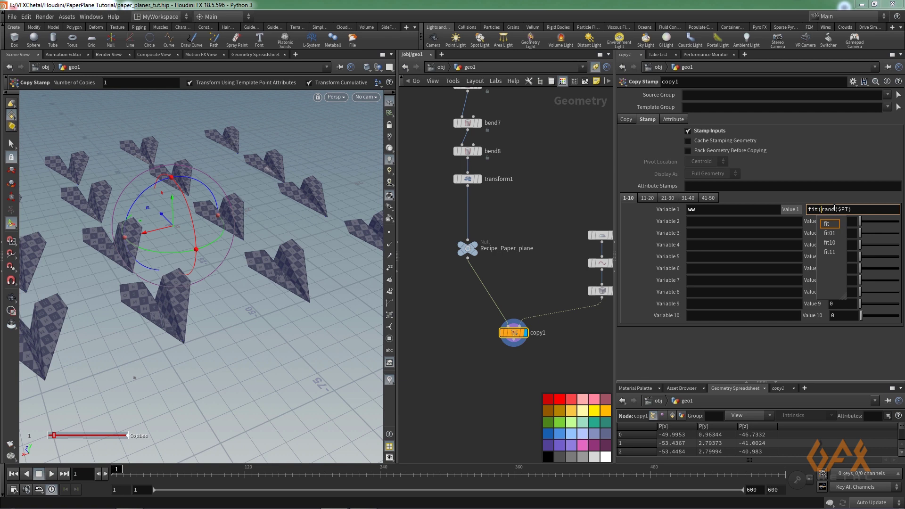
click(856, 209)
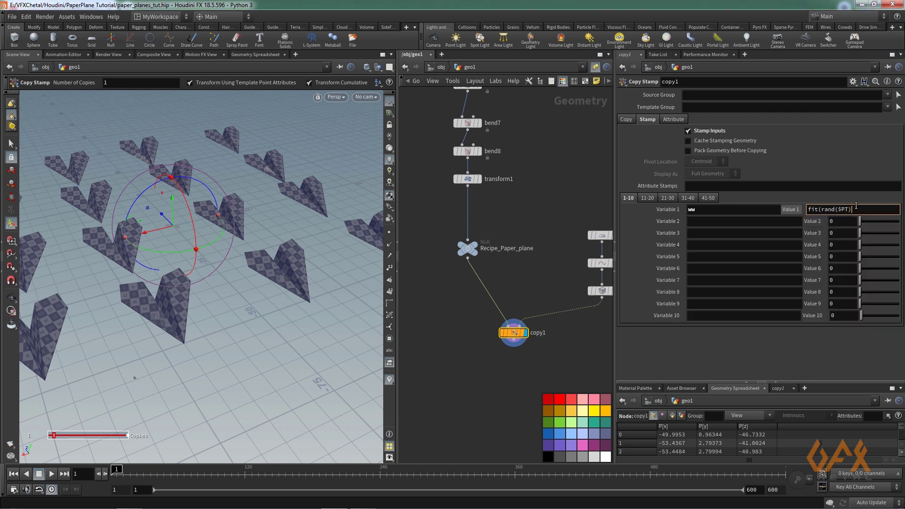
text(,)
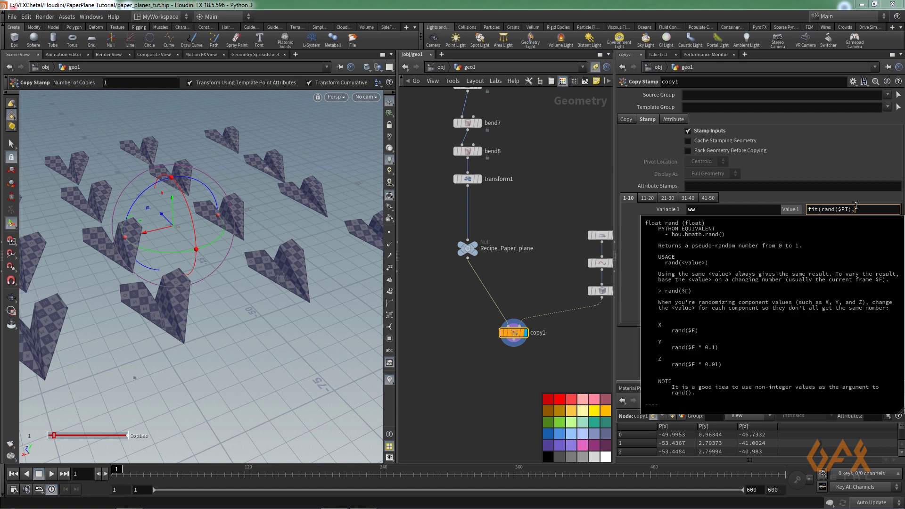
text(0,1,)
text(18,25))
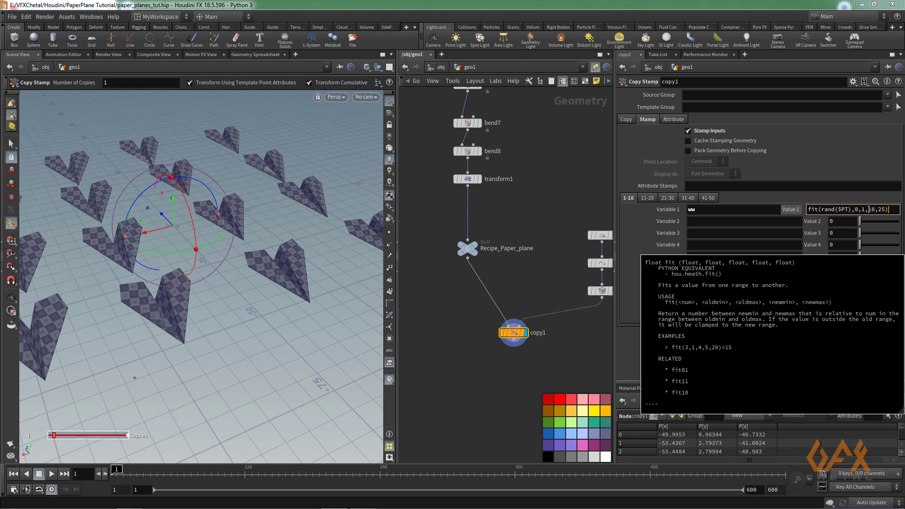
key(Return)
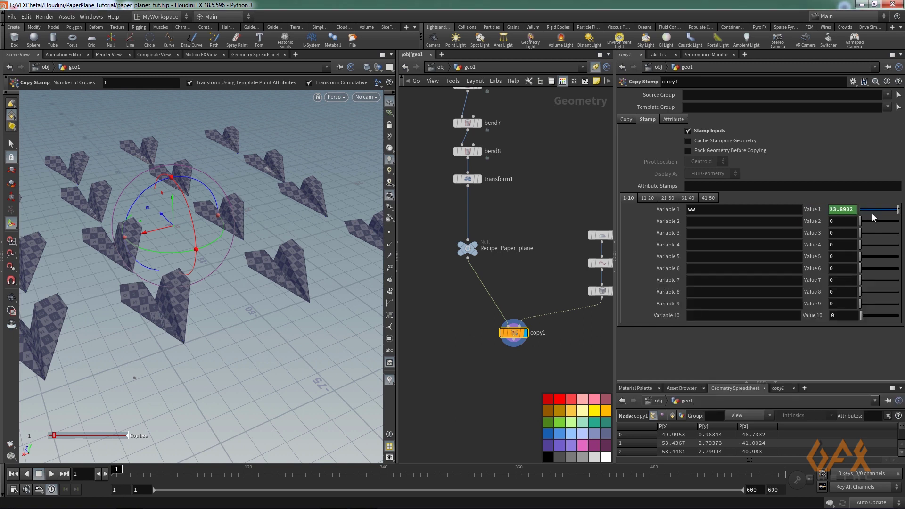
click(873, 209)
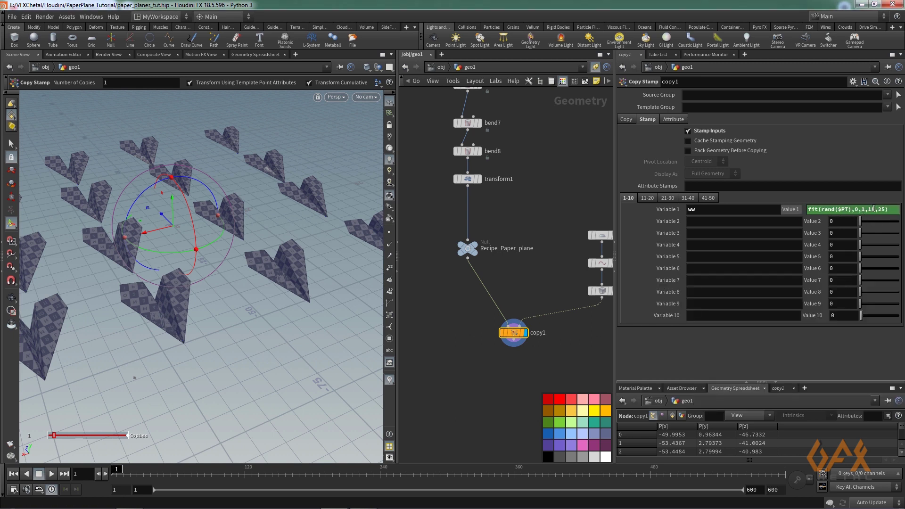
- Add a second stamp variable hh, reusing ww's expression with a 25 to 32 range: fit(rand($PT),0,1,25,32)
click(700, 222)
text(hh)
click(869, 207)
key(ctrl+c)
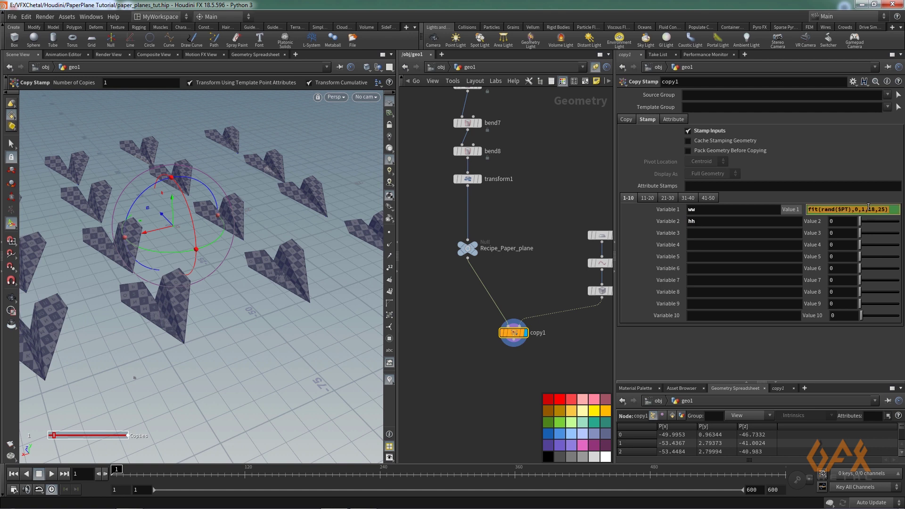
click(844, 222)
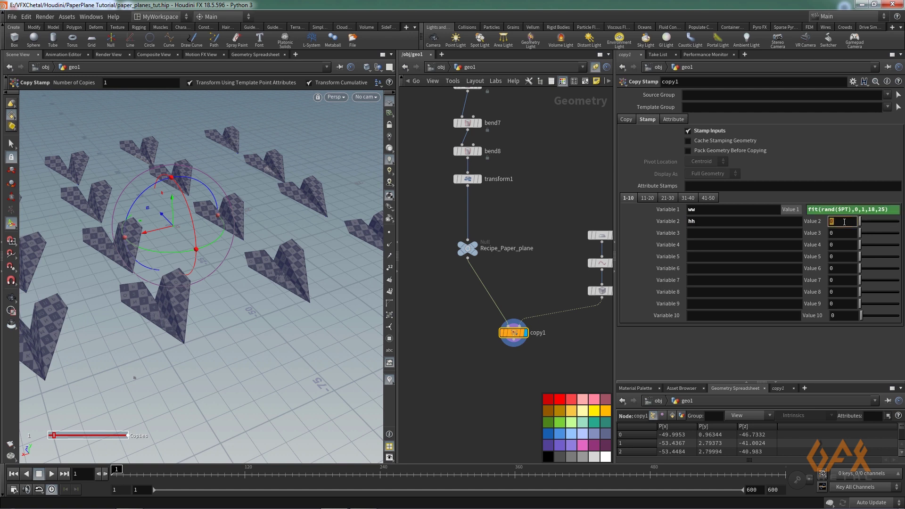
key(ctrl+v)
click(871, 221)
key(BackSpace)
key(BackSpace)
text(25)
click(885, 221)
key(BackSpace)
key(BackSpace)
text(32)
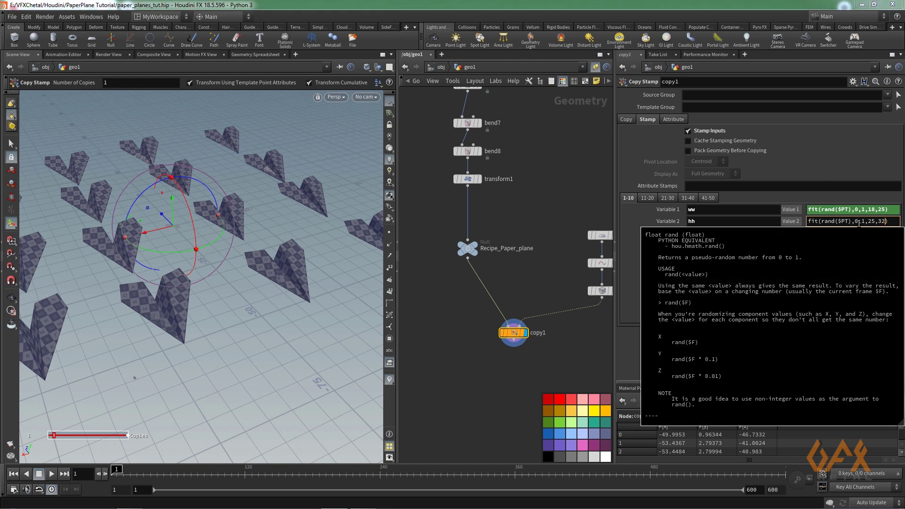
key(Return)
- Add a third stamp variable seam with the value fit(rand($PT),0,1,-1.5,1.5)
click(708, 233)
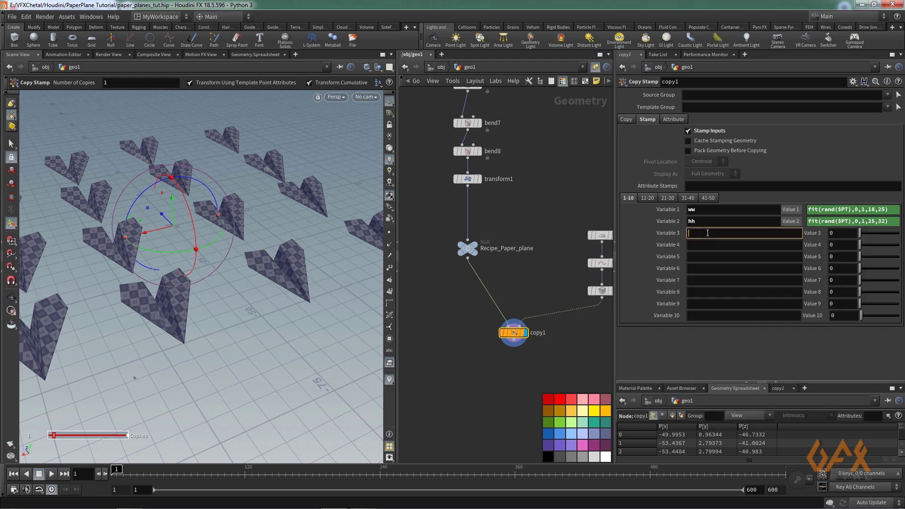
text(seam)
click(836, 233)
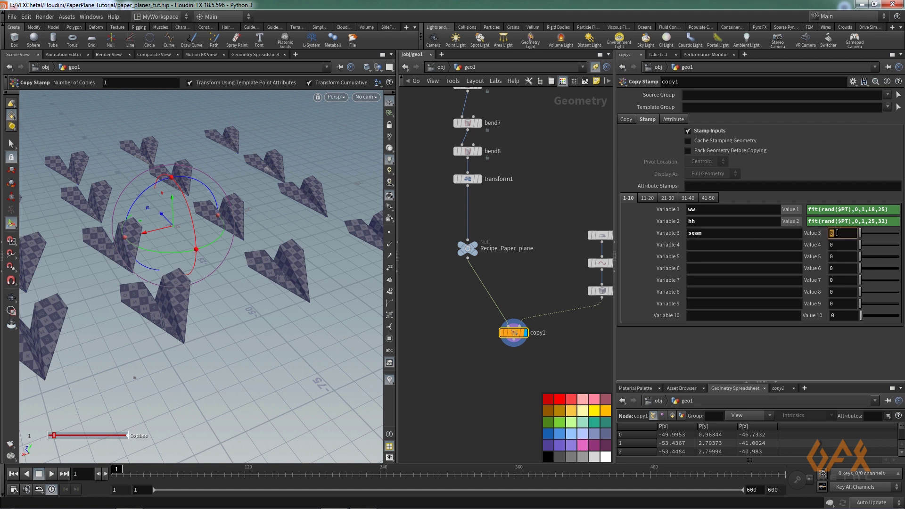
key(ctrl+v)
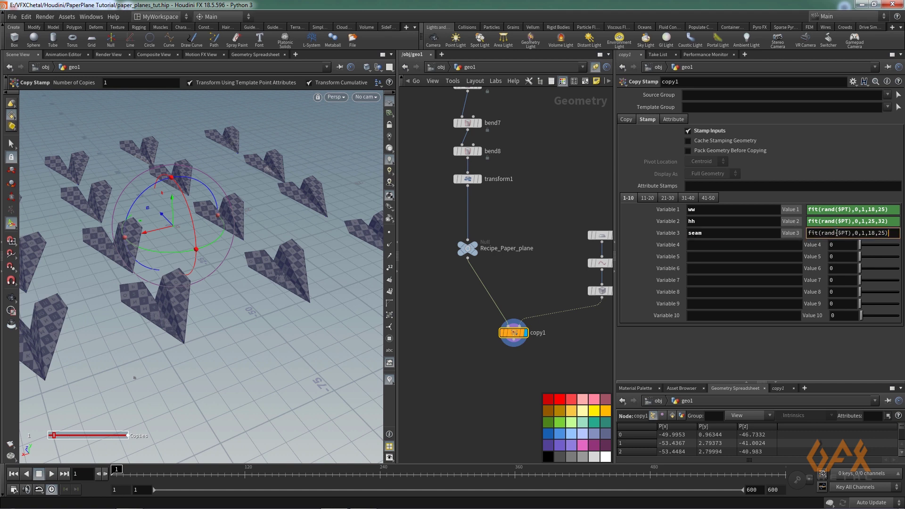
click(869, 233)
key(Delete)
key(Delete)
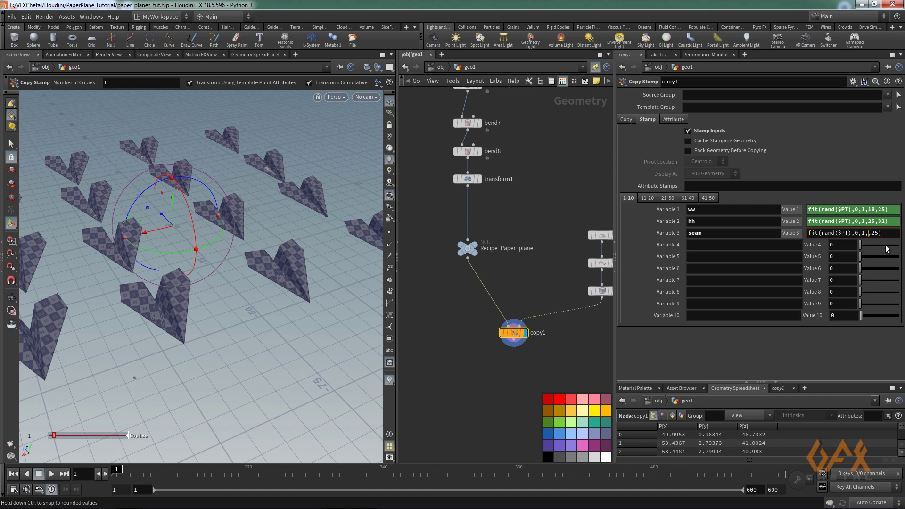
text(-1.5)
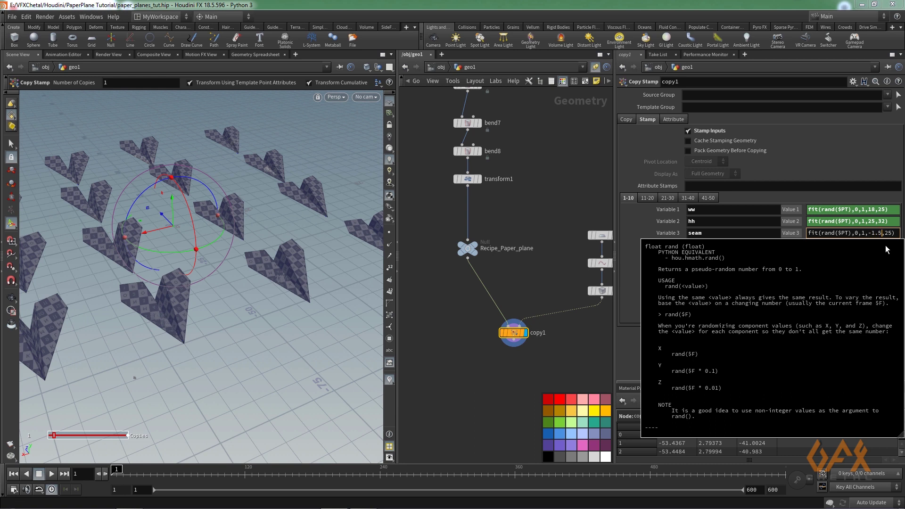
key(Right)
key(Right)
key(BackSpace)
key(BackSpace)
key(Return)
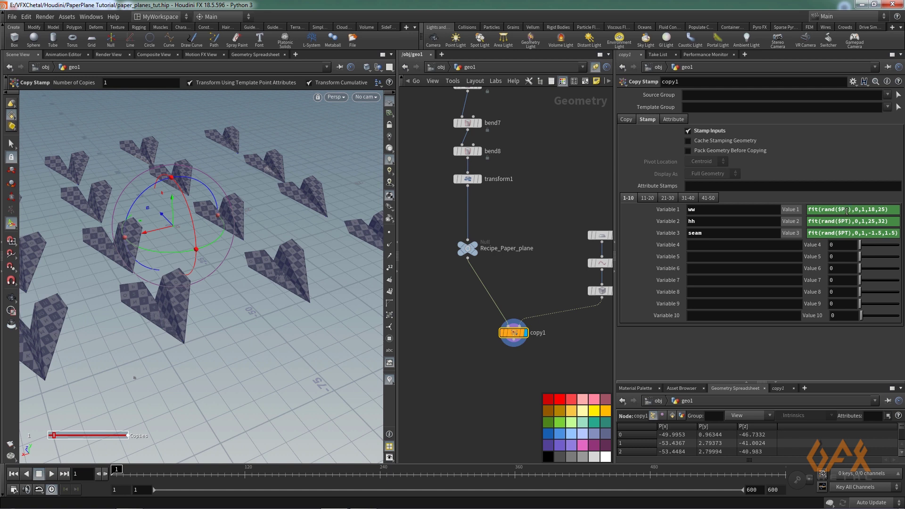
- Set the Controllers null's Paper Width to the expression stamp("../copy1/","ww",0)
scroll(504, 238, down, 6)
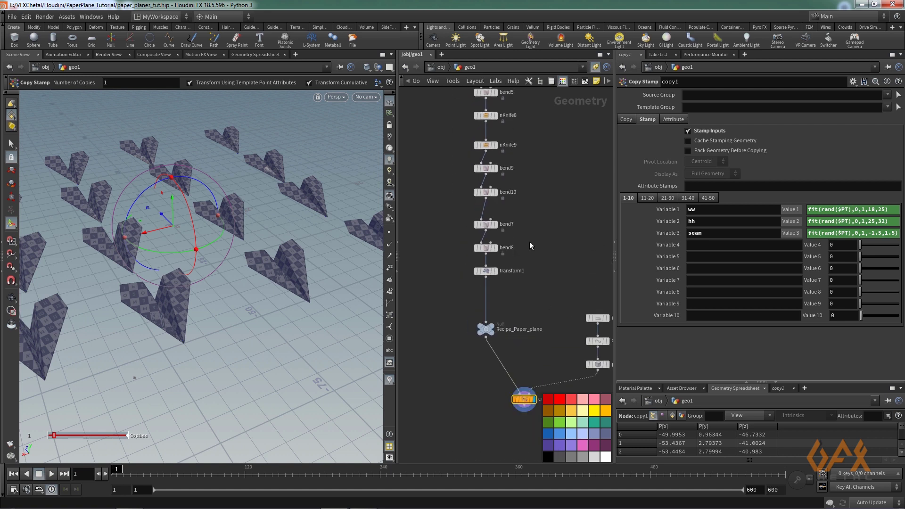
middle_drag(479, 220, 521, 341)
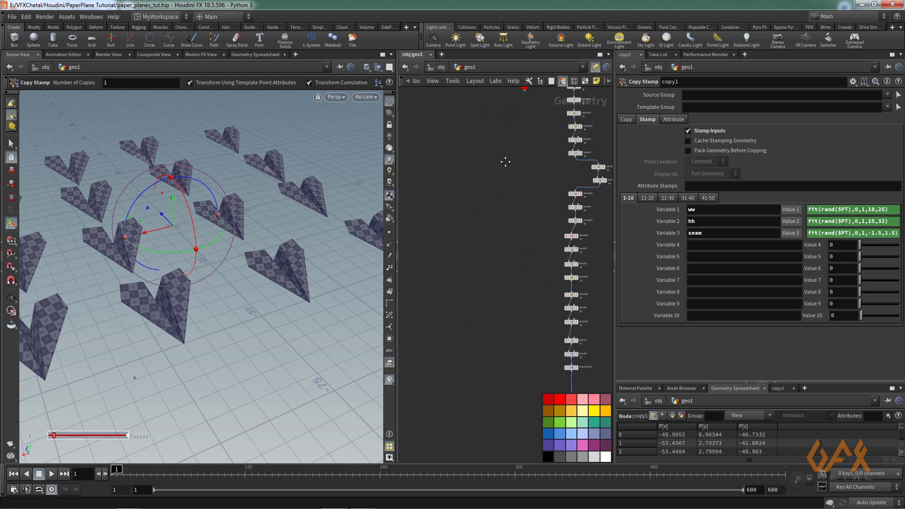
middle_drag(505, 162, 497, 217)
drag(515, 145, 518, 424)
middle_drag(455, 307, 458, 227)
scroll(458, 316, up, 2)
drag(486, 236, 499, 347)
scroll(494, 341, up, 5)
middle_drag(513, 361, 501, 340)
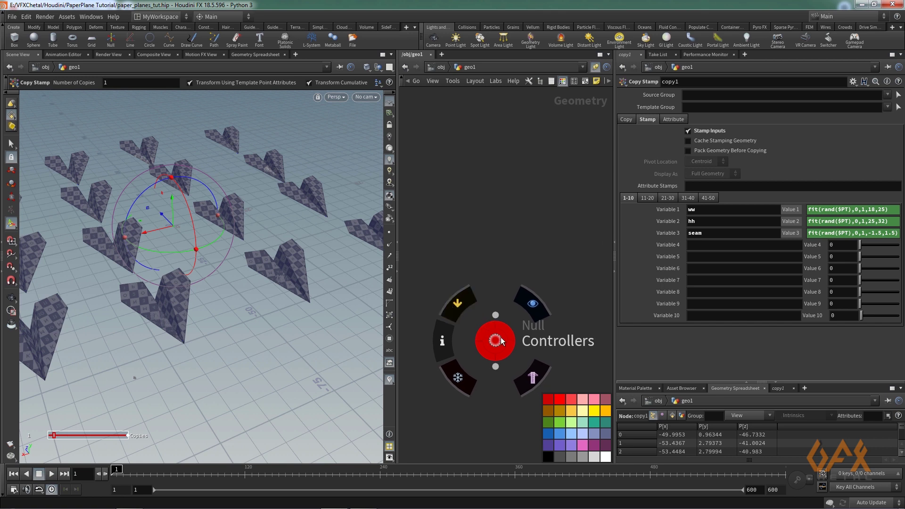
click(498, 341)
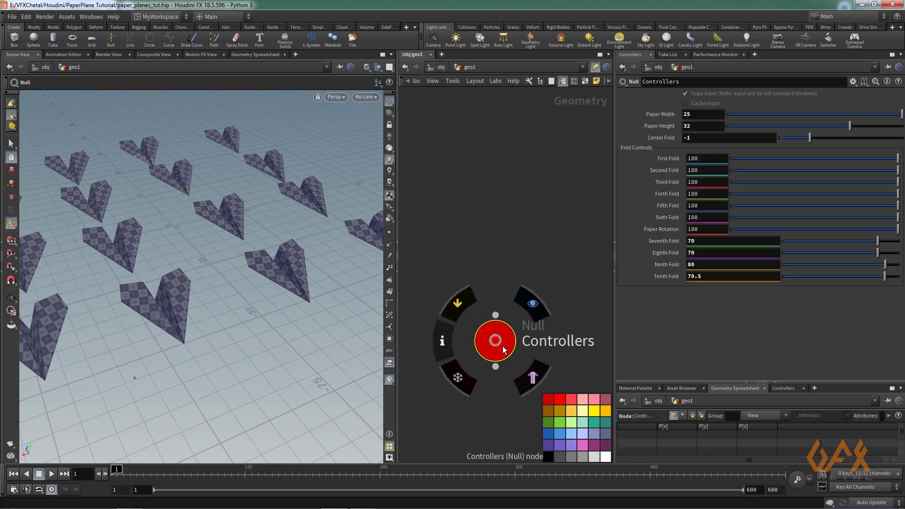
click(697, 114)
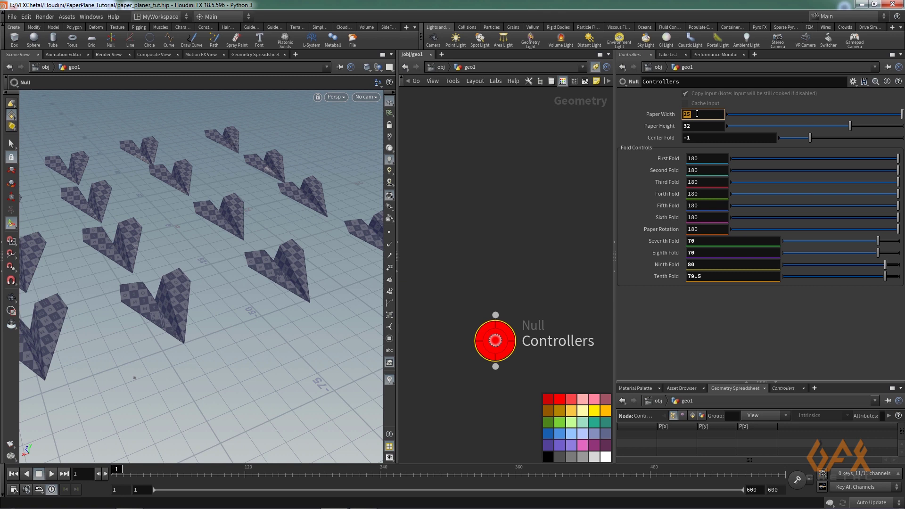
text(stam)
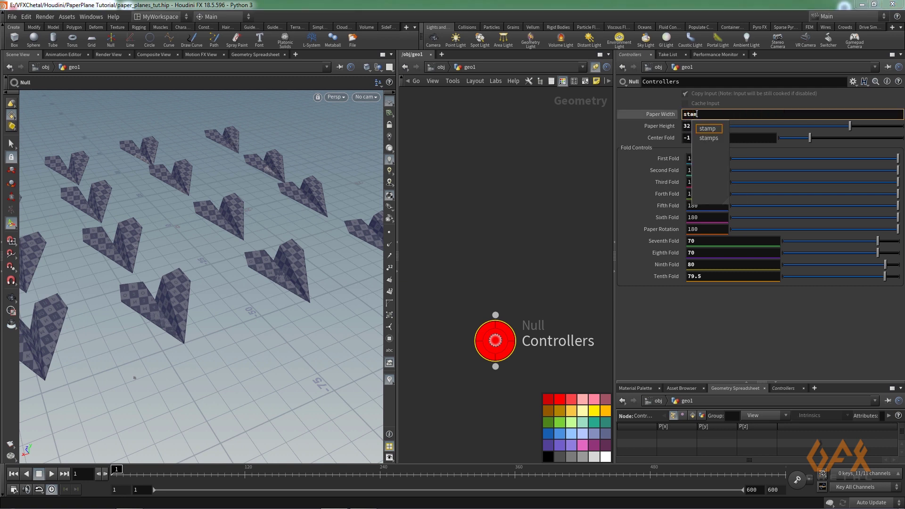
text(p(")
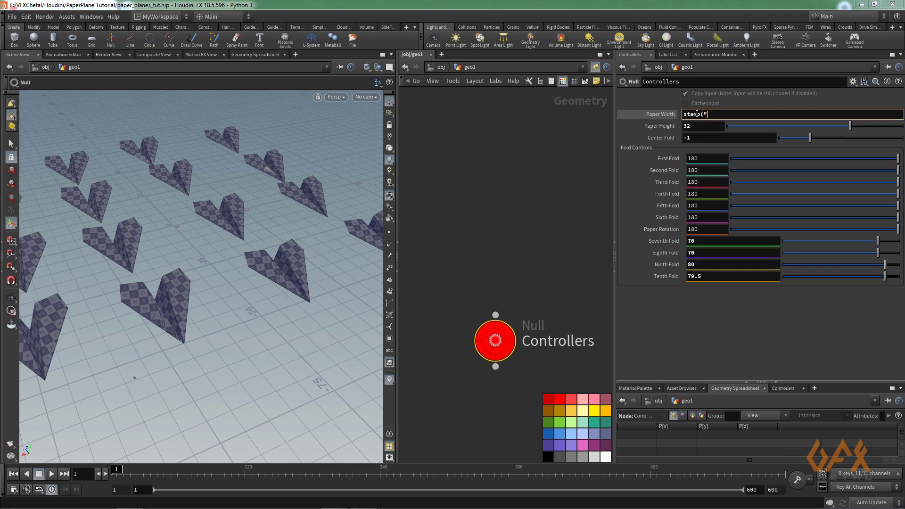
text(..)
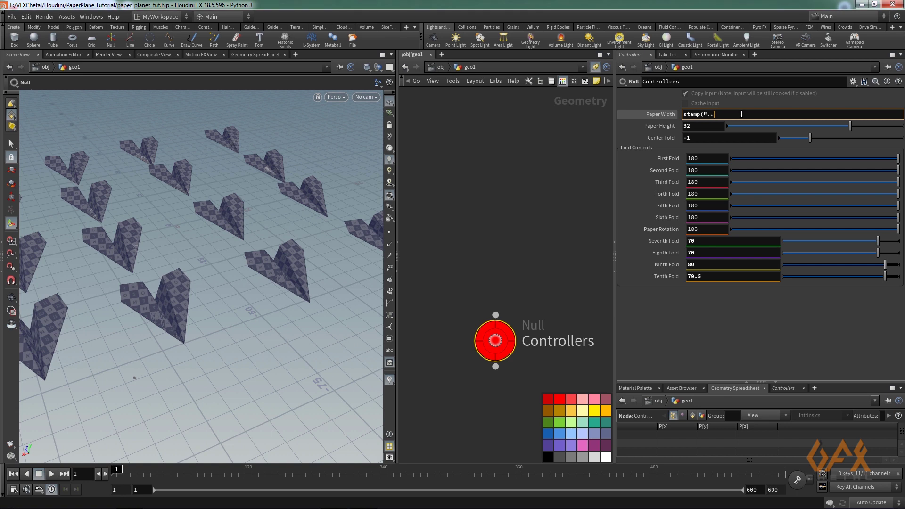
text(/)
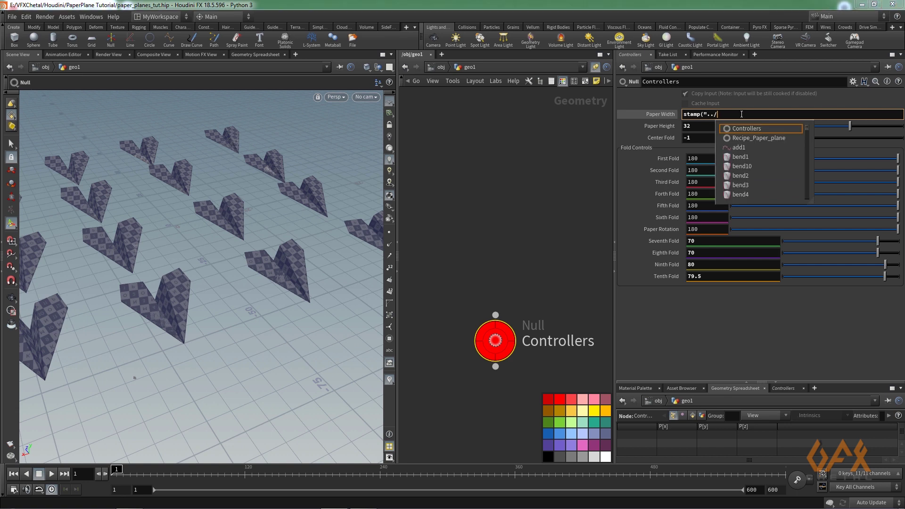
text(c)
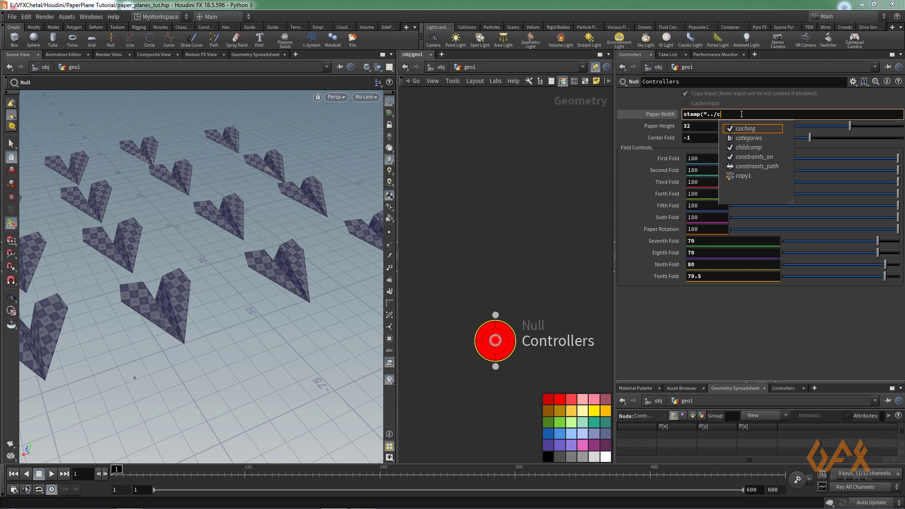
text(opy)
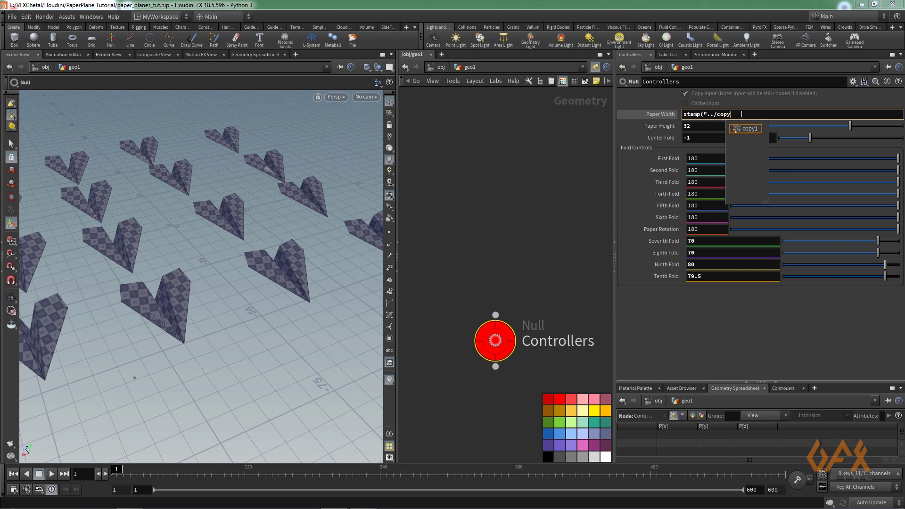
text(1/")
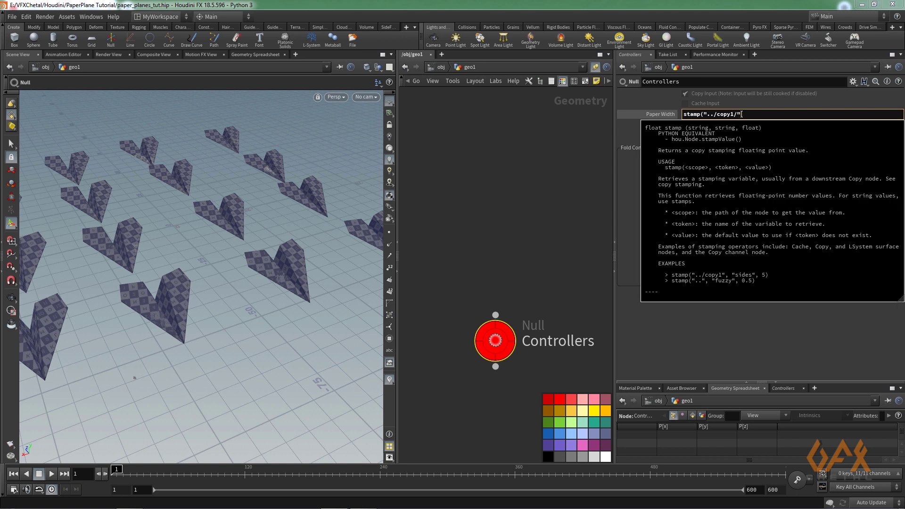
text(,")
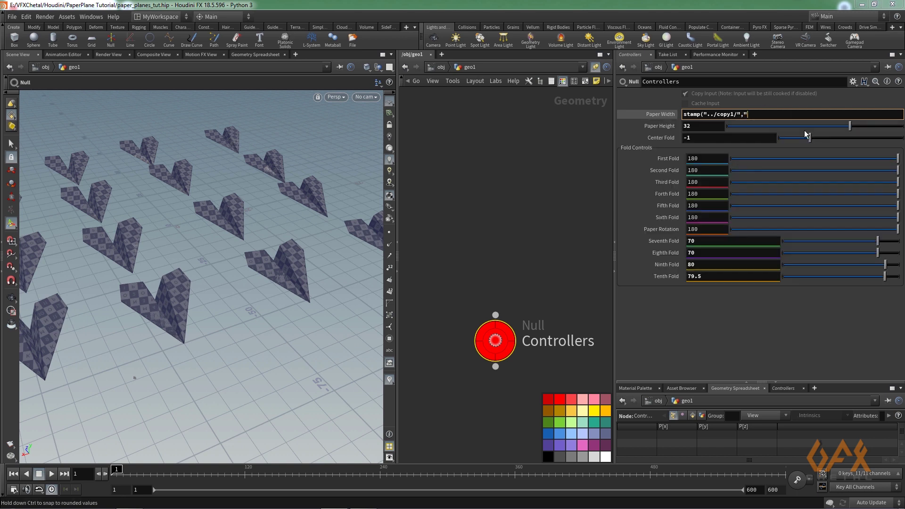
text(ww)
text(",)
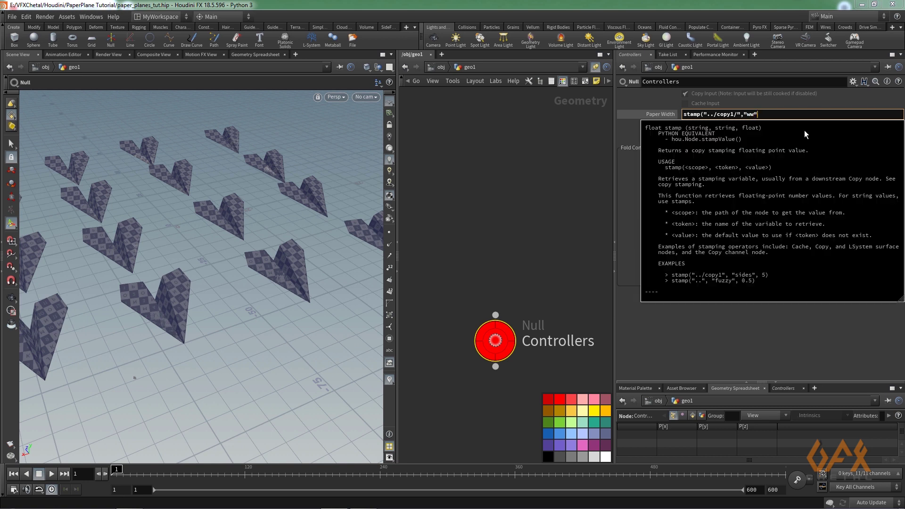
text(0))
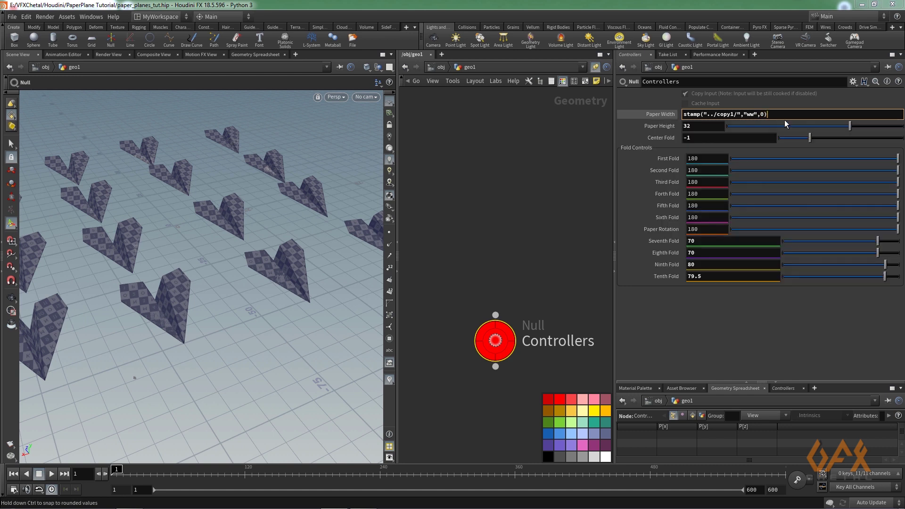
- Reuse the Paper Width expression for Paper Height with the hh variable: stamp("../copy1/","hh",0)
drag(781, 114, 678, 113)
key(ctrl+c)
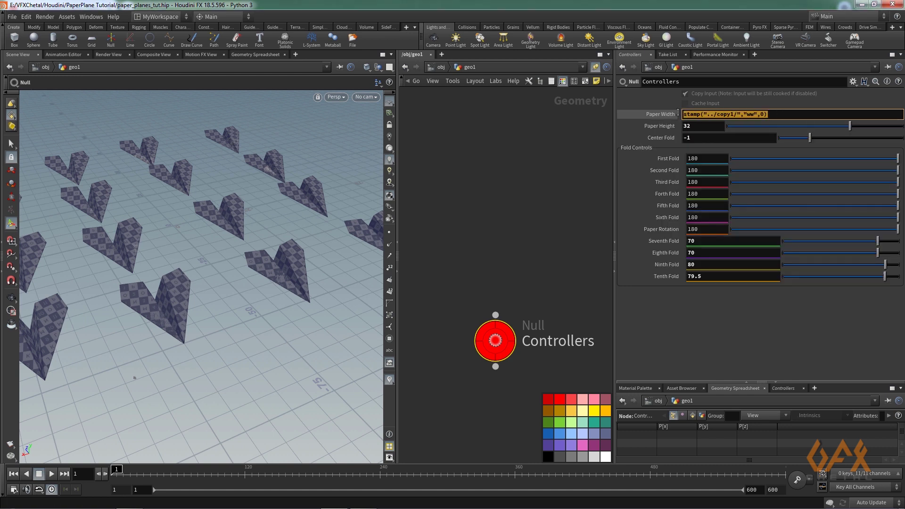
click(694, 125)
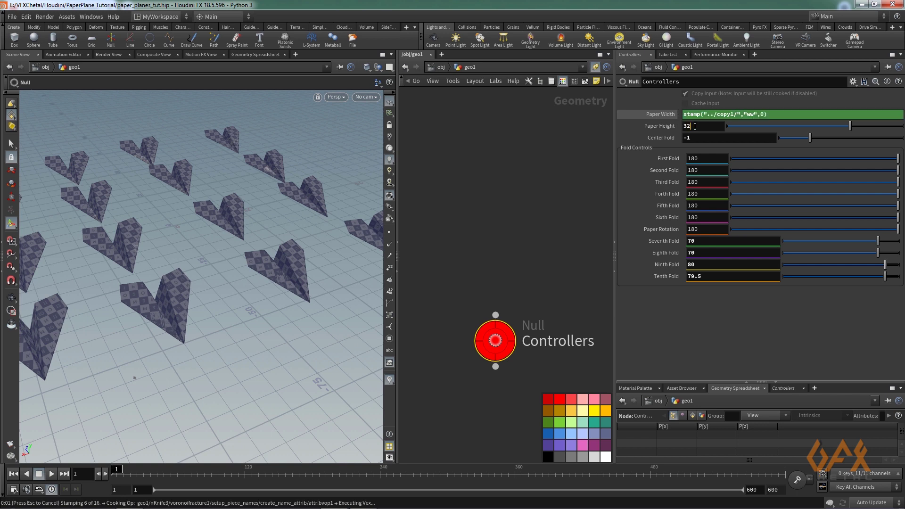
key(BackSpace)
key(BackSpace)
key(ctrl+v)
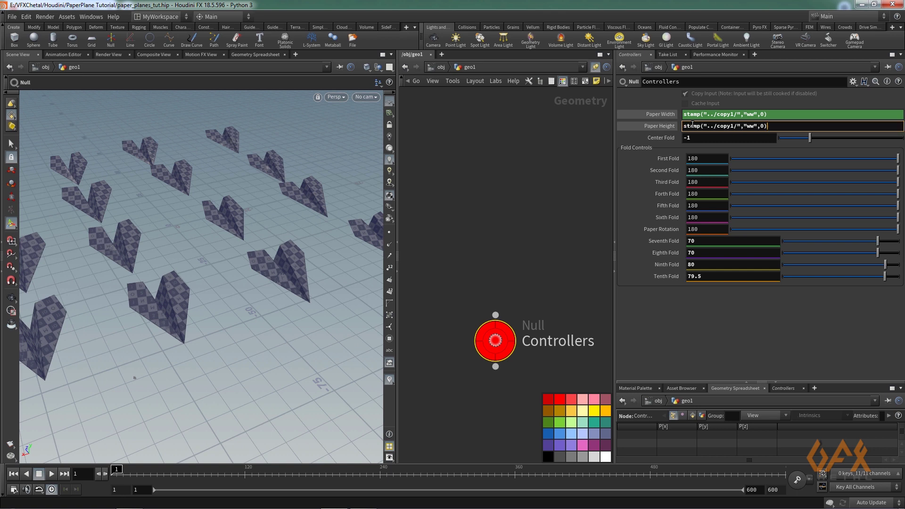
click(748, 128)
key(Delete)
key(Delete)
text(hh)
- Replace the Center Fold value with the same stamp expression using the seam variable: stamp("../copy1/","seam",0)
click(706, 137)
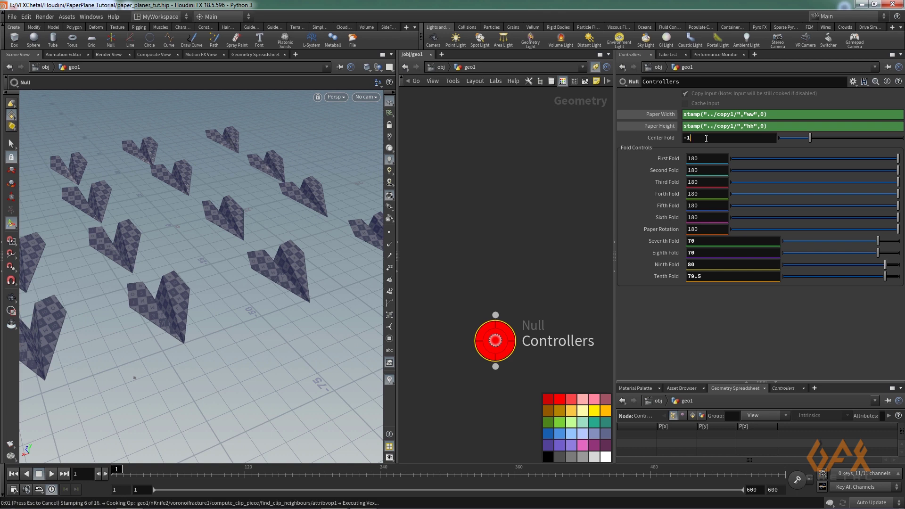
key(BackSpace)
key(BackSpace)
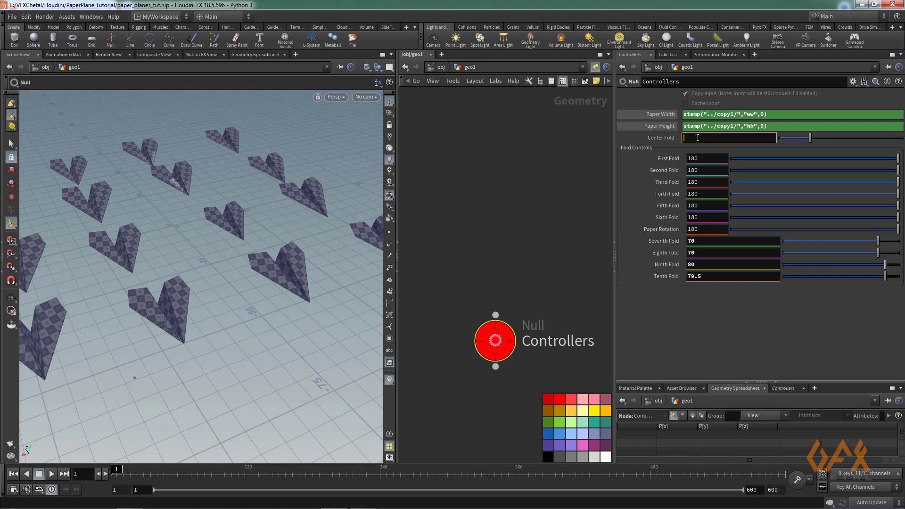
key(ctrl+v)
key(Delete)
key(Delete)
text(seam)
key(Return)
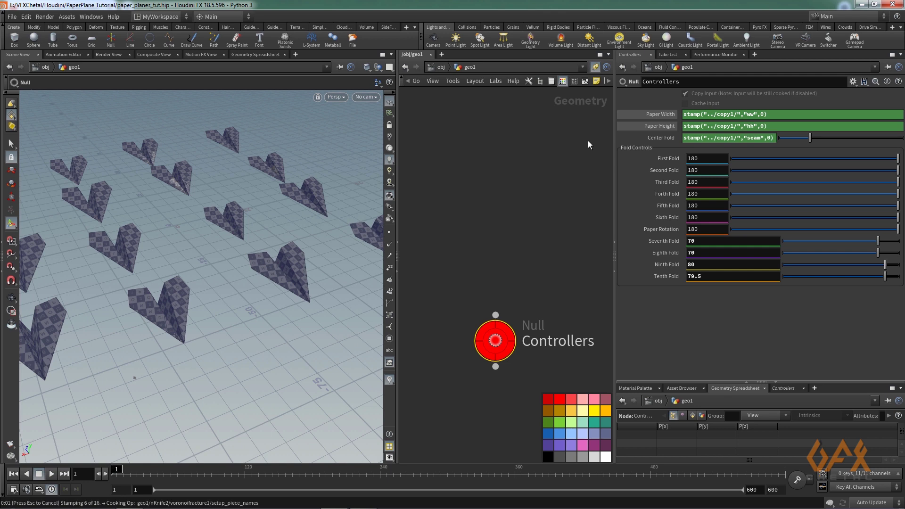
- Examine the stamped plane copies from several angles for differences in width, height and center fold
key(Escape)
drag(259, 222, 214, 231)
middle_drag(214, 232, 201, 300)
right_drag(227, 277, 166, 277)
drag(149, 288, 123, 314)
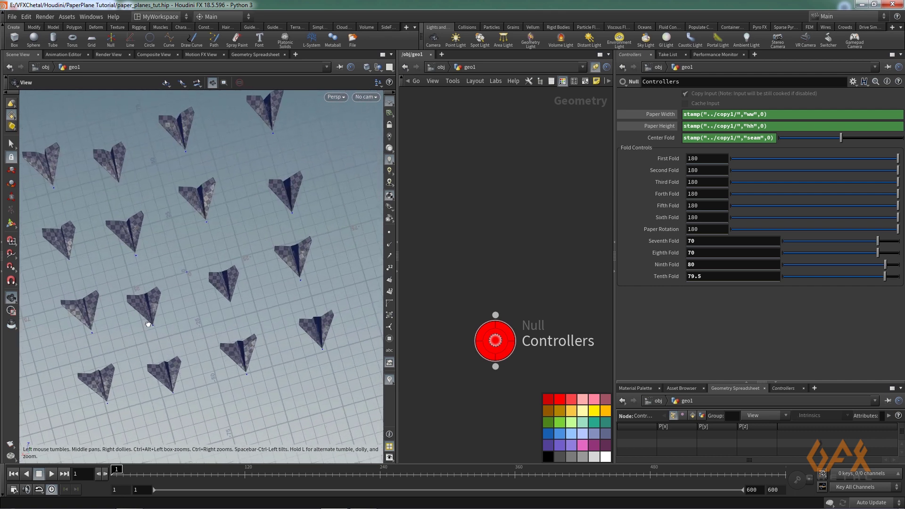
right_drag(122, 253, 241, 260)
drag(174, 313, 188, 284)
key(Return)
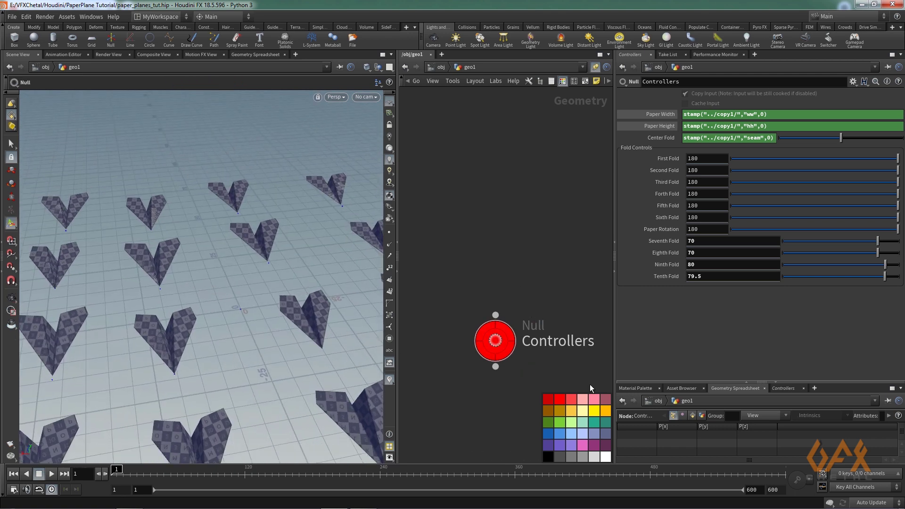
- Change the random seed of copy1's ww stamp variable to $PT*2
middle_drag(593, 316, 495, 236)
scroll(495, 236, down, 2)
middle_drag(532, 328, 416, 357)
click(507, 273)
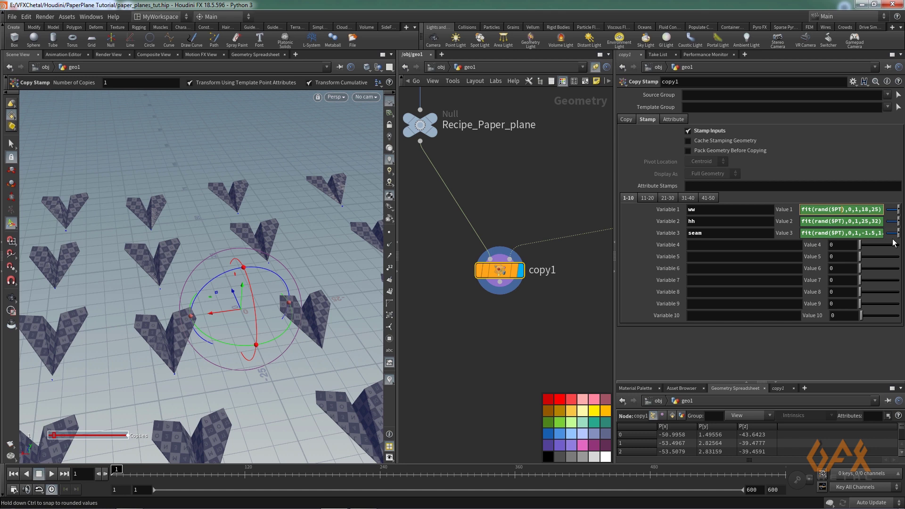
text(*2)
- Change the random seeds of the other two stamp variables to $PT*5 for hh and $PT*4.1 for seam
click(843, 221)
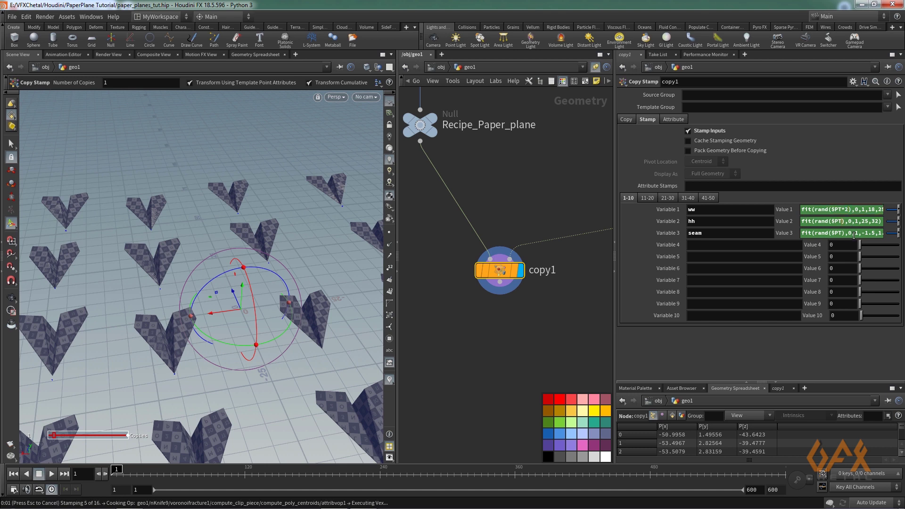
text(*5)
click(844, 234)
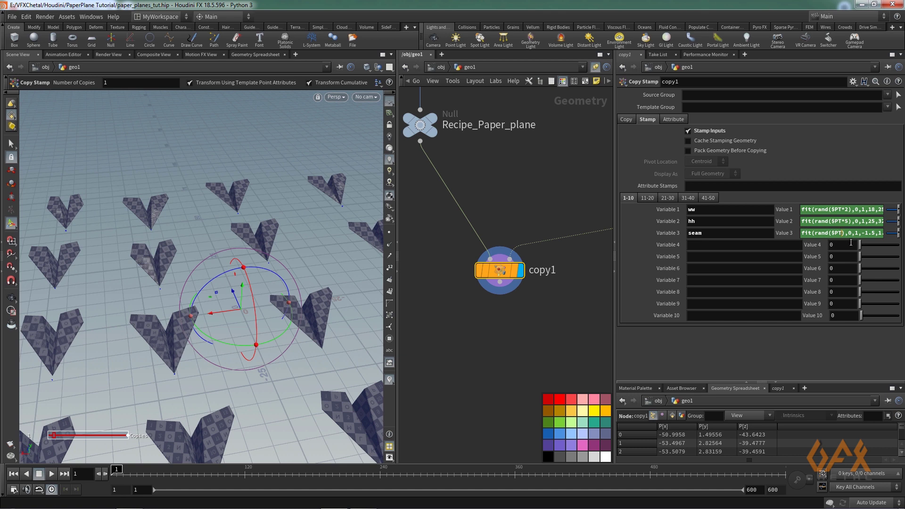
text(*4)
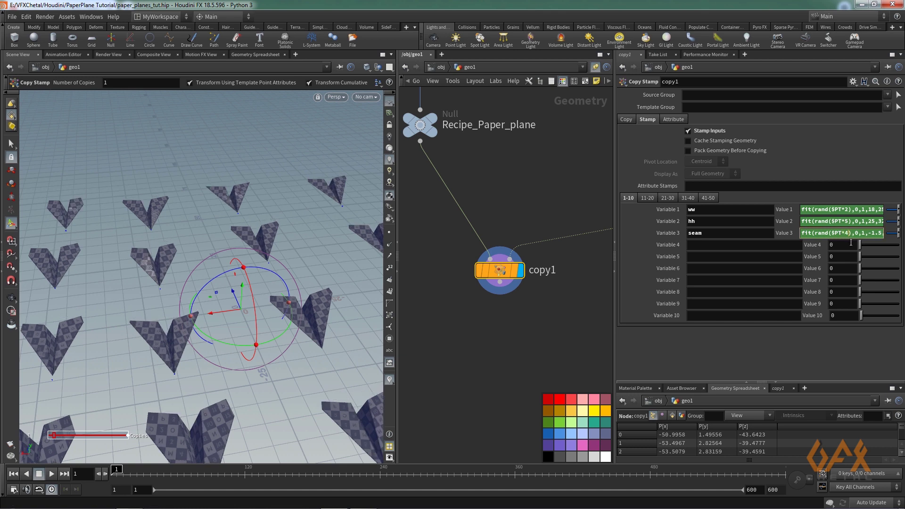
key(BackSpace)
text(4.1)
- Set grid2 to 5 rows and 5 columns to produce more copy points
middle_drag(536, 184, 420, 284)
click(537, 206)
double_click(694, 167)
text(5)
click(690, 179)
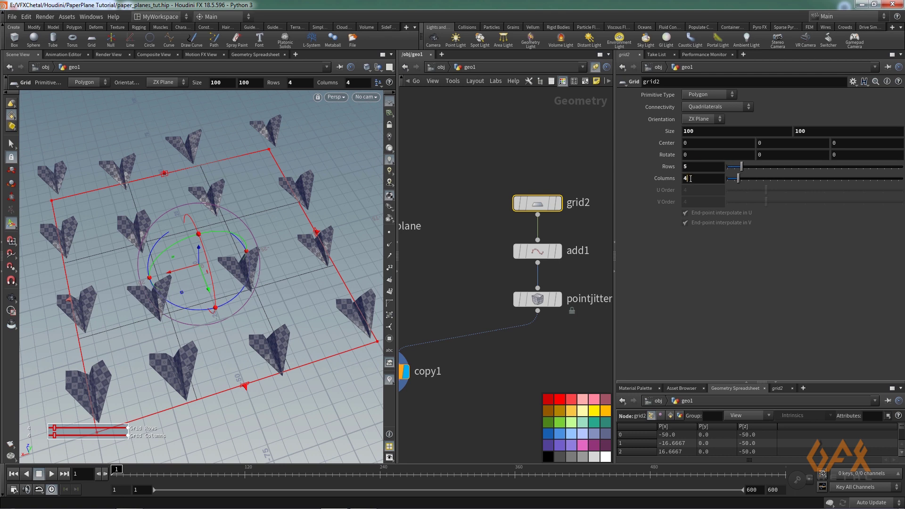
double_click(688, 178)
text(5)
key(Return)
- Examine the variation across the enlarged set of plane copies and the folding node chain feeding Recipe_Paper_plane
mouse_move(112, 305)
alt+mouse_down()
mouse_move(154, 312)
mouse_move(109, 296)
alt+mouse_up()
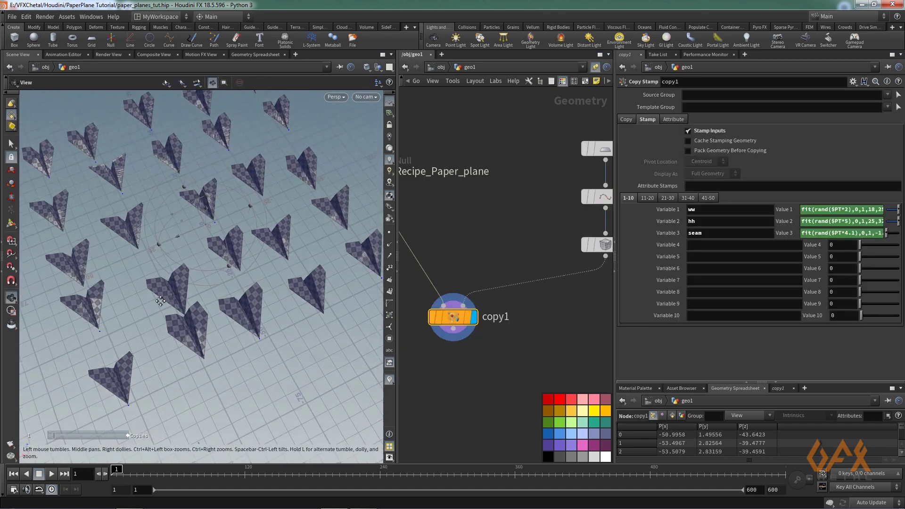
mouse_move(161, 300)
mouse_down()
mouse_move(198, 298)
mouse_move(162, 313)
mouse_up()
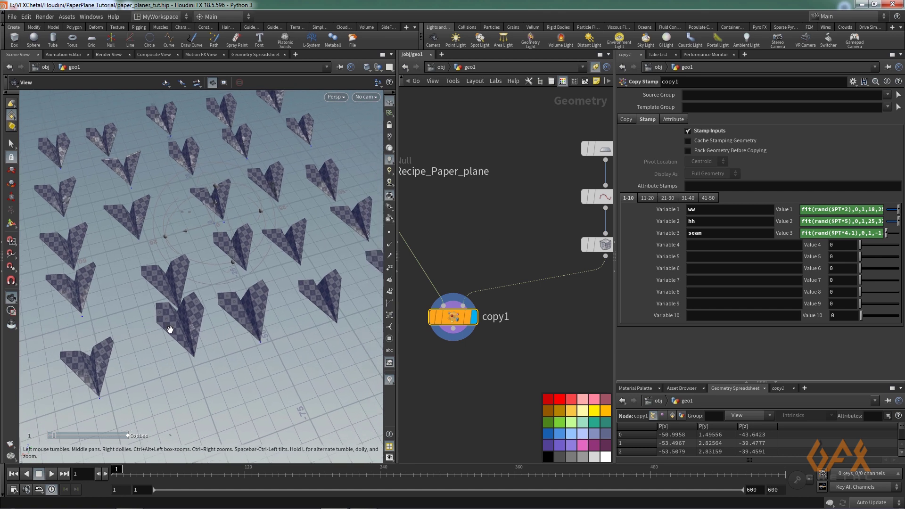
right_drag(140, 290, 140, 325)
right_drag(266, 288, 166, 303)
key(Return)
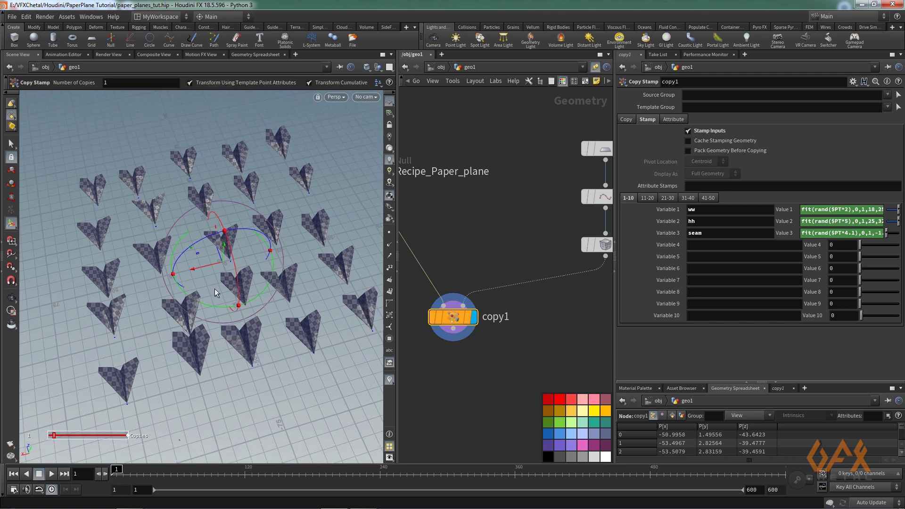
middle_drag(437, 216, 487, 326)
scroll(536, 247, down, 3)
middle_drag(455, 253, 489, 315)
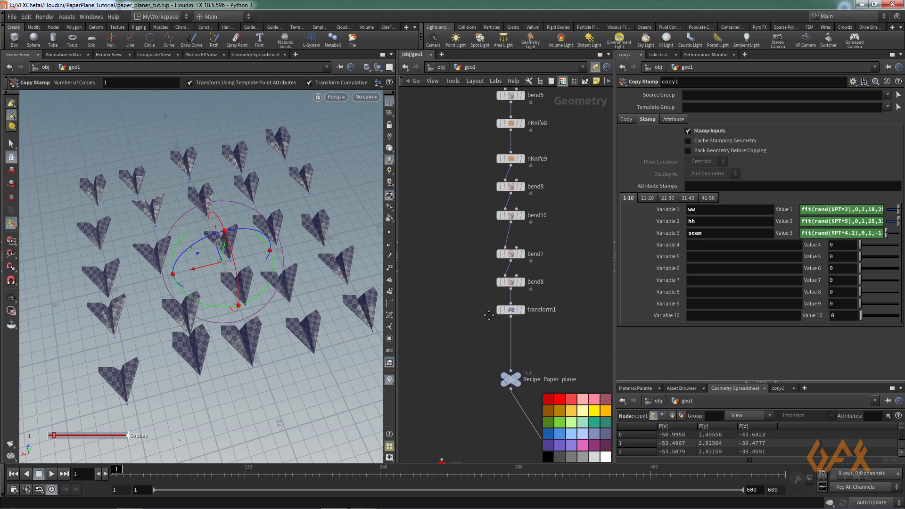